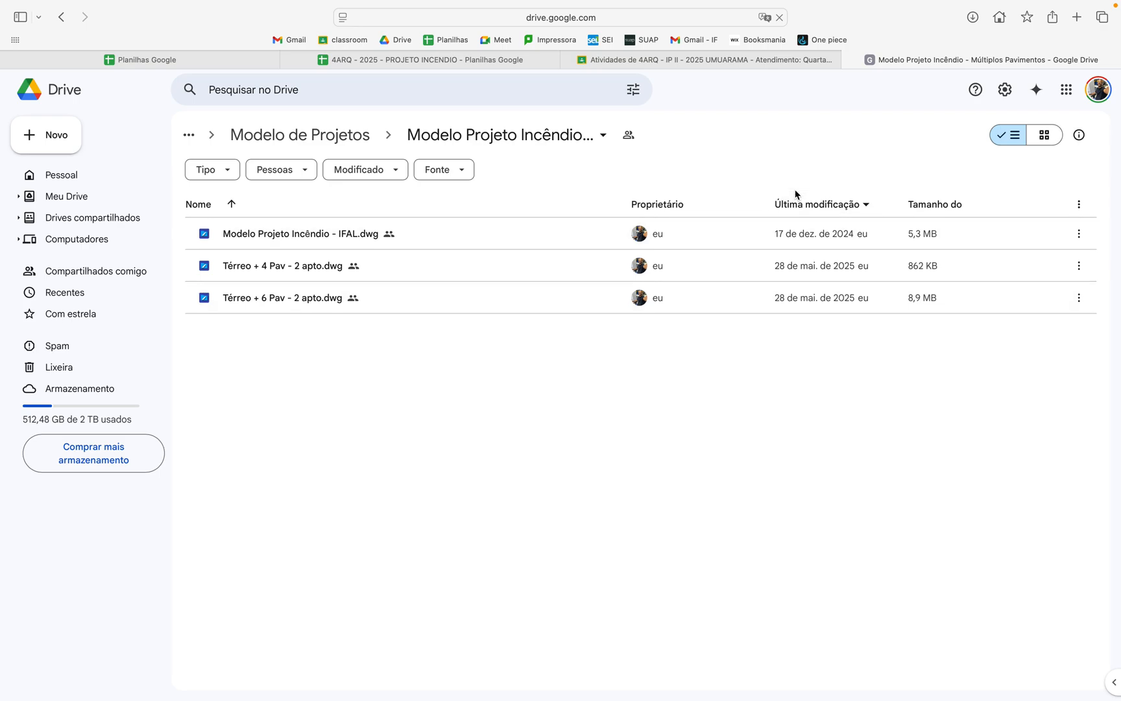
# Step: Close the Google Drive model folder and the Classroom activities page, keeping the 4ARQ - 2025 - PROJETO INCENDIO spreadsheet open
pyautogui.click(849, 60)
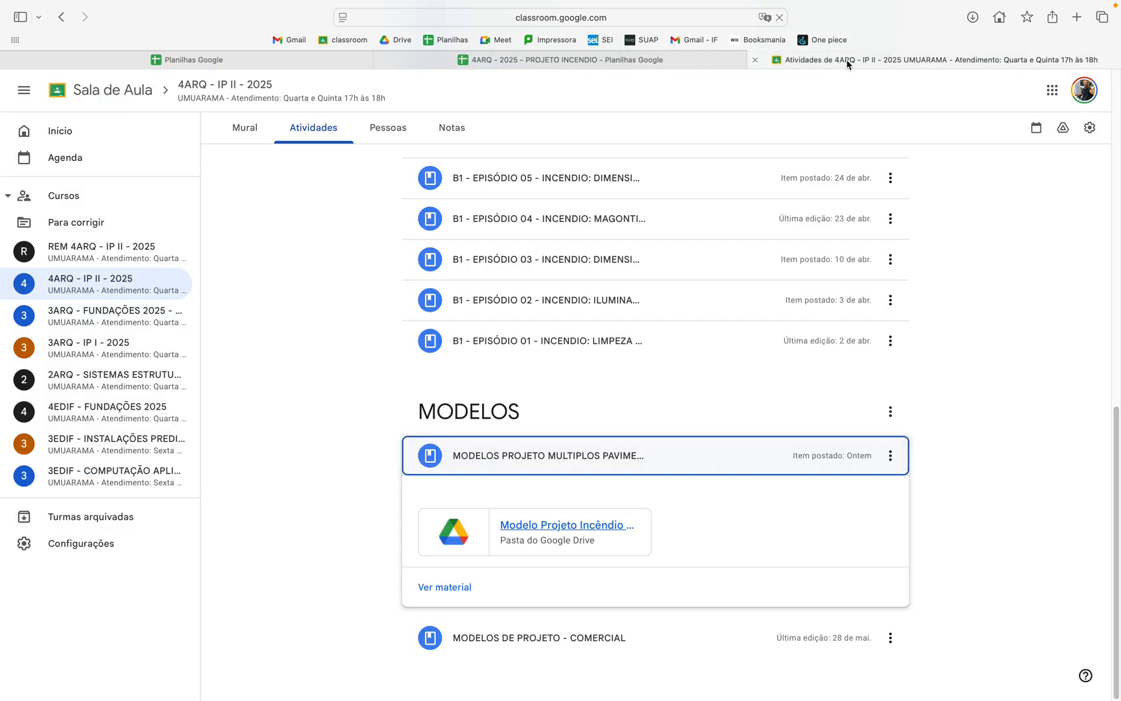
pyautogui.click(758, 61)
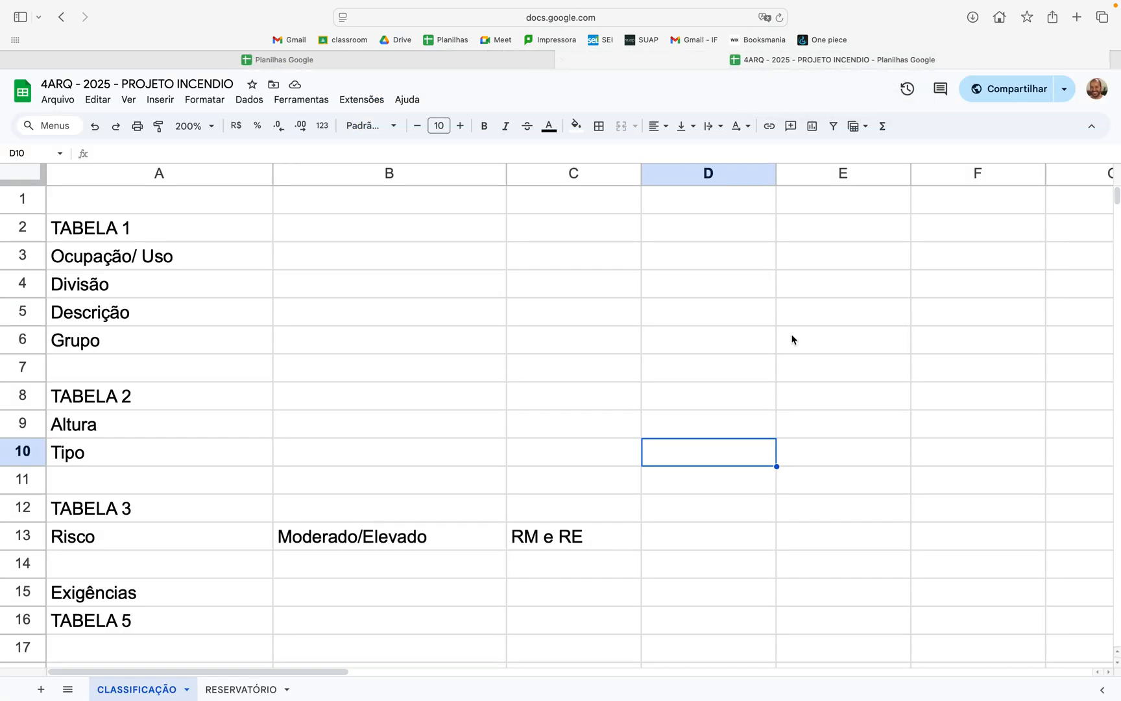
# Step: Switch to the AutoCAD drawing of the multi-storey project and examine the ground-floor plan, the typical-floor plan and the legend
pyautogui.hotkey('ctrl', 'Right')
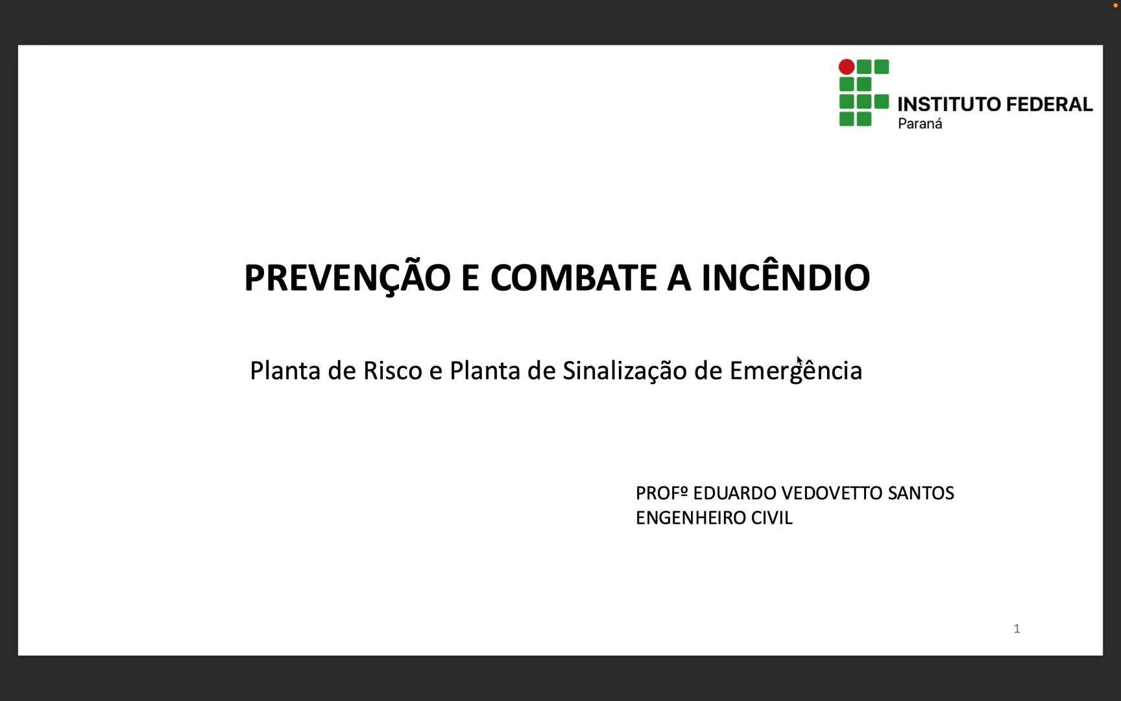
pyautogui.hotkey('ctrl', 'Right')
pyautogui.hotkey('ctrl', 'Right')
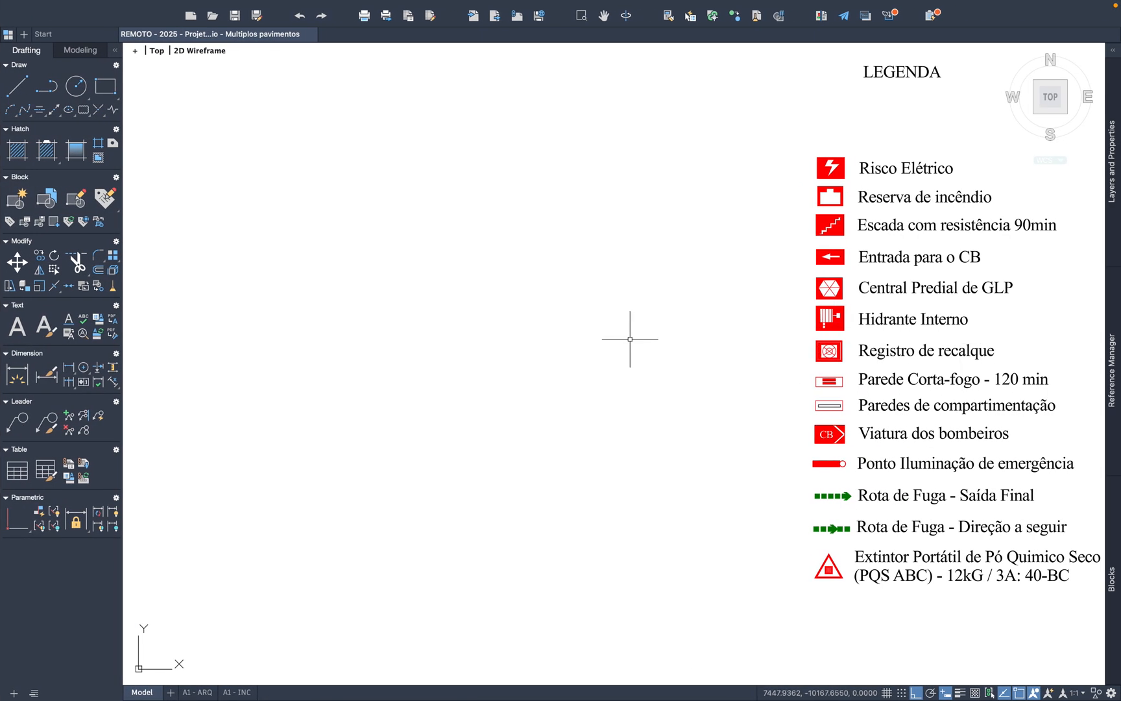
pyautogui.scroll(-10, 460, 343)
pyautogui.scroll(4, 444, 372)
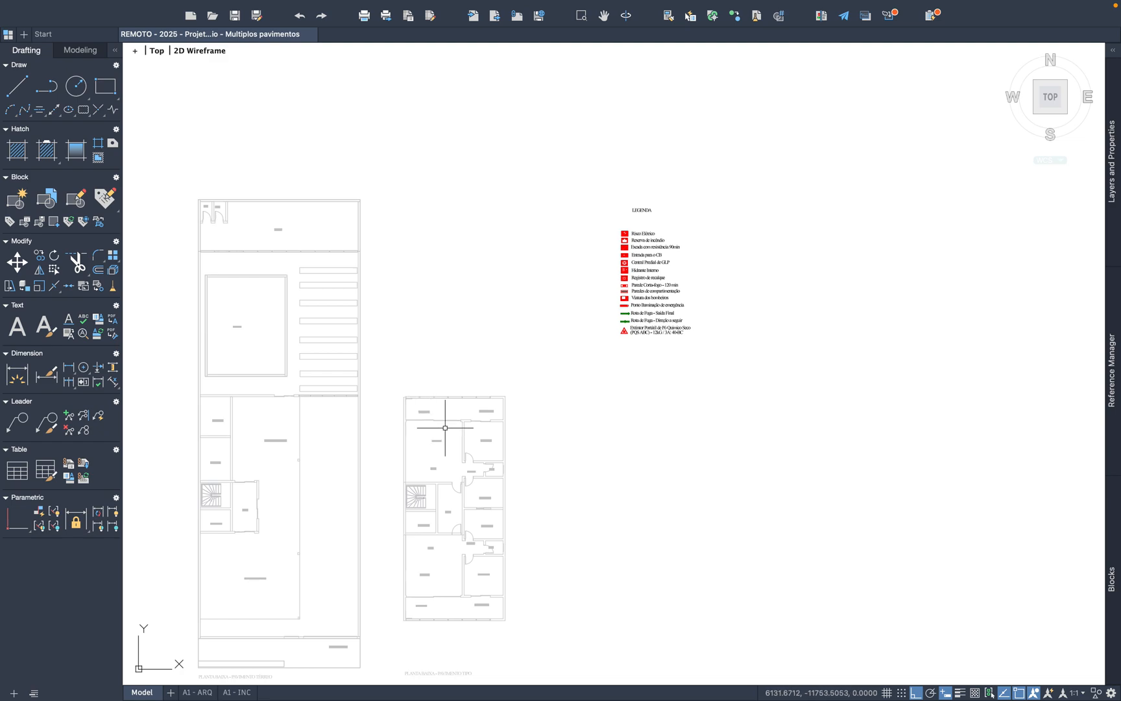
pyautogui.scroll(-2, 438, 420)
pyautogui.scroll(3, 439, 426)
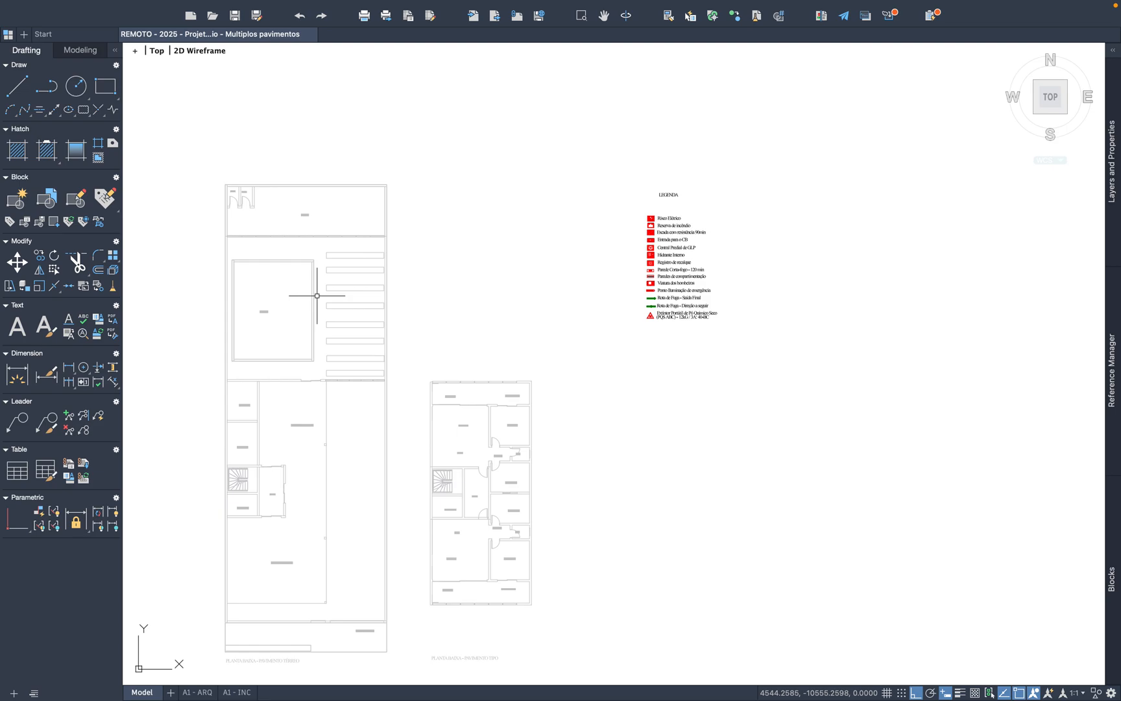
# Step: Switch to the fire prevention slides and advance to the CLASSIFICAÇÃO slide
pyautogui.hotkey('ctrl', 'Left')
pyautogui.hotkey('ctrl', 'Left')
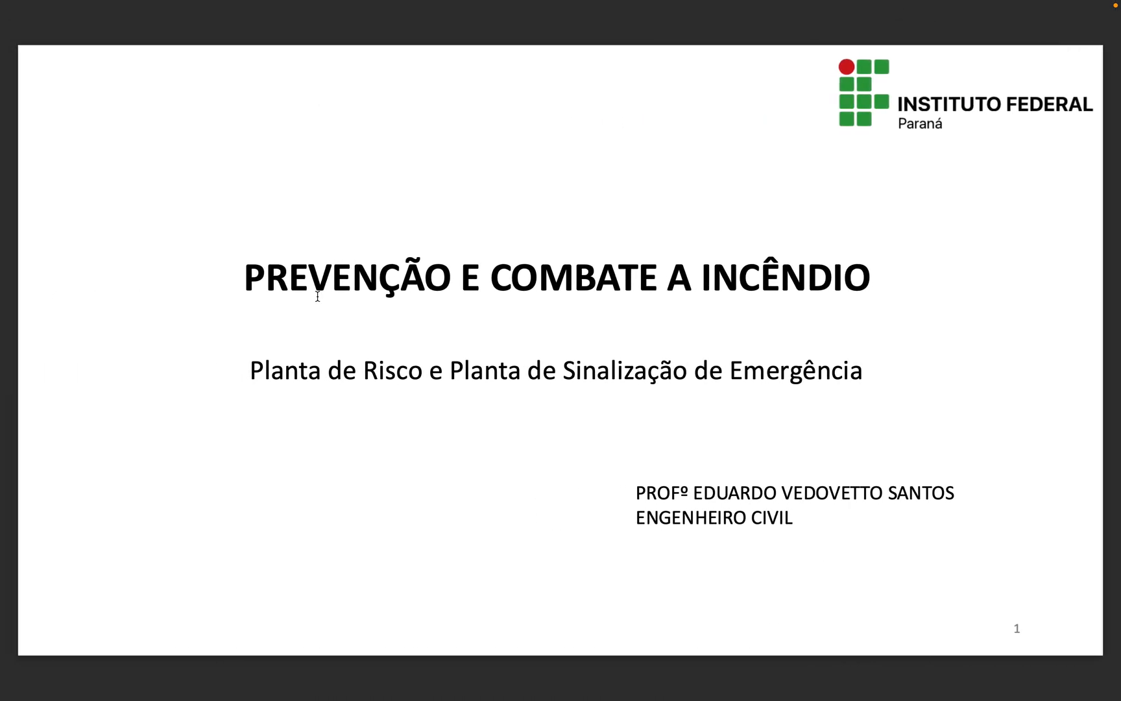
pyautogui.press('Right')
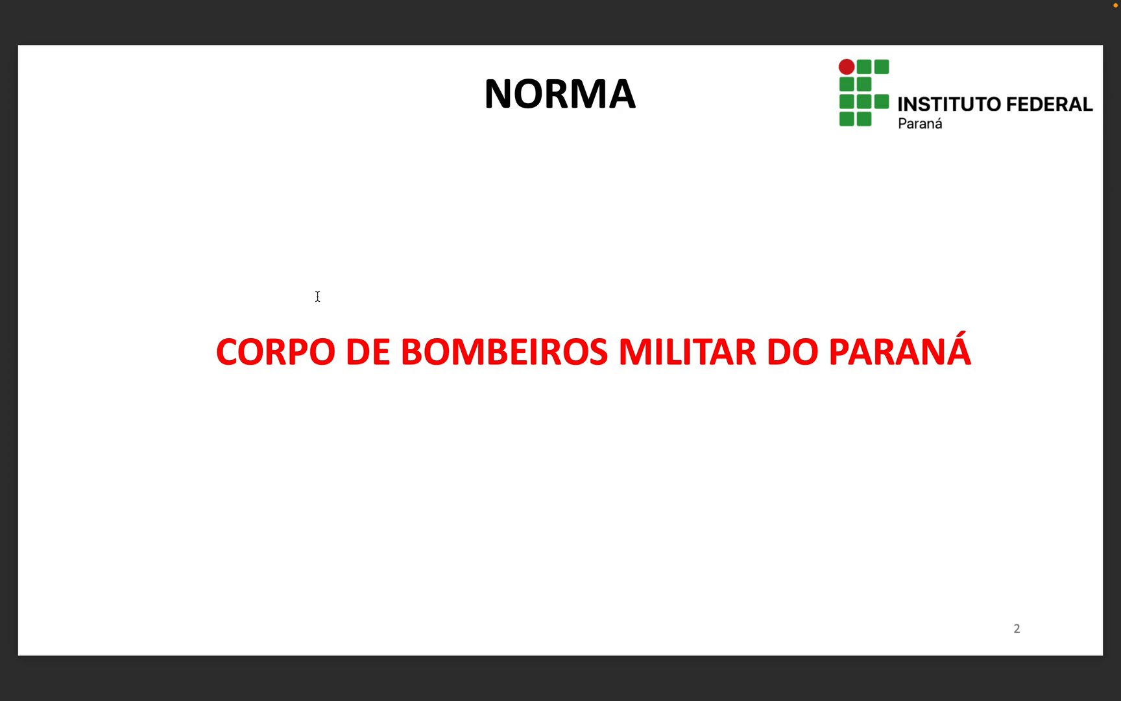
pyautogui.press('Right')
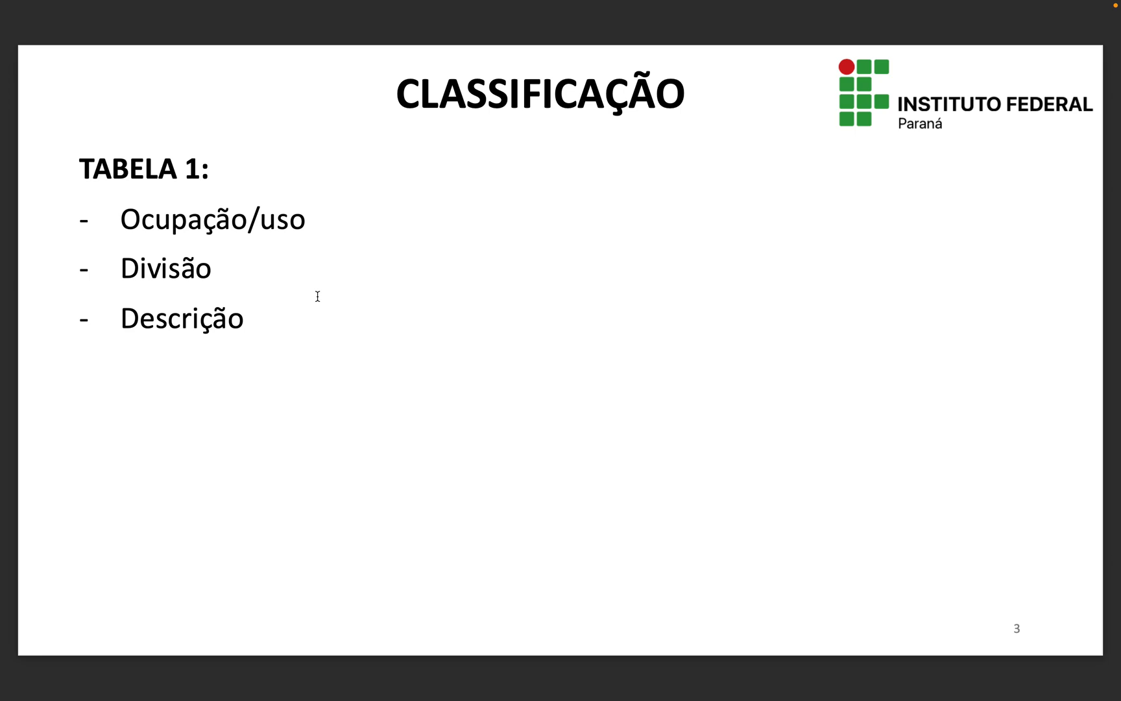
# Step: Switch to the CSCIP fire code PDF and find Tabela 1, which classifies buildings by occupancy
pyautogui.hotkey('ctrl', 'Right')
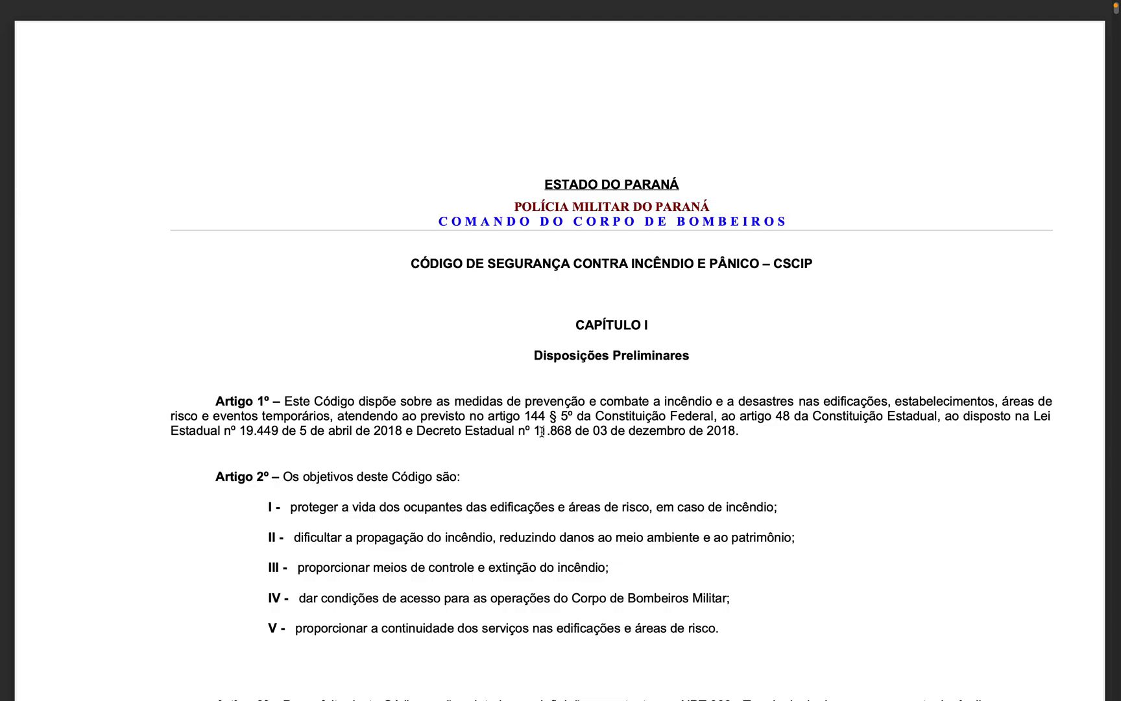
pyautogui.scroll(-15, 541, 432)
pyautogui.scroll(-20, 542, 432)
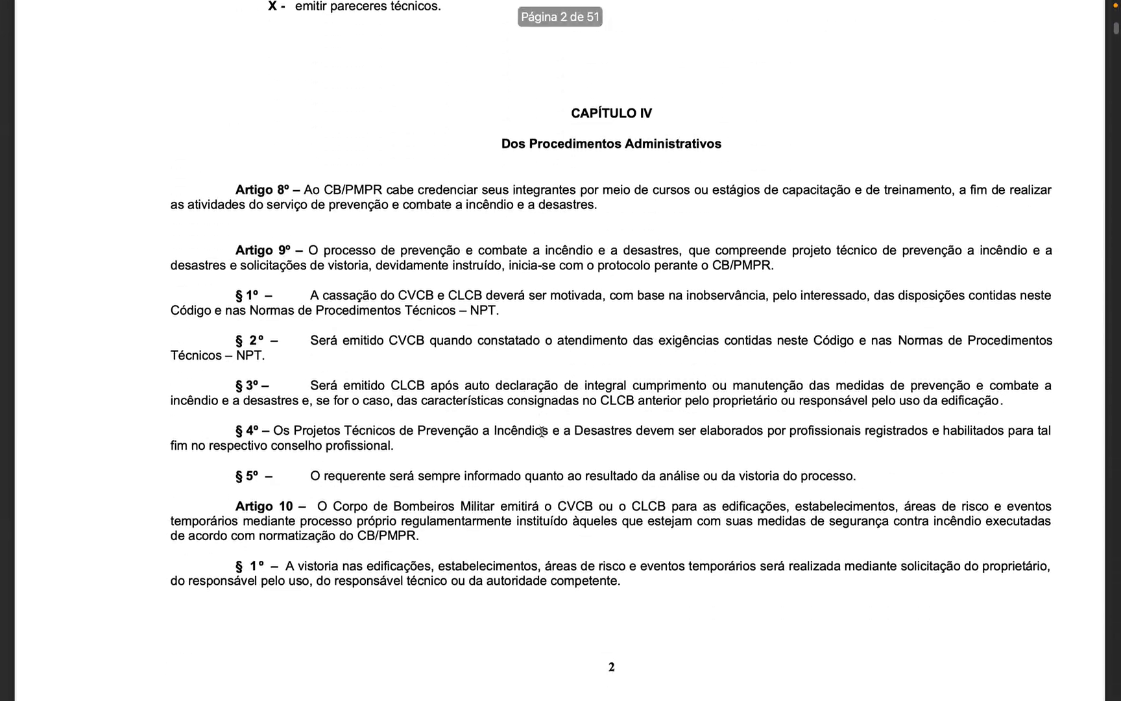
pyautogui.scroll(-20, 541, 431)
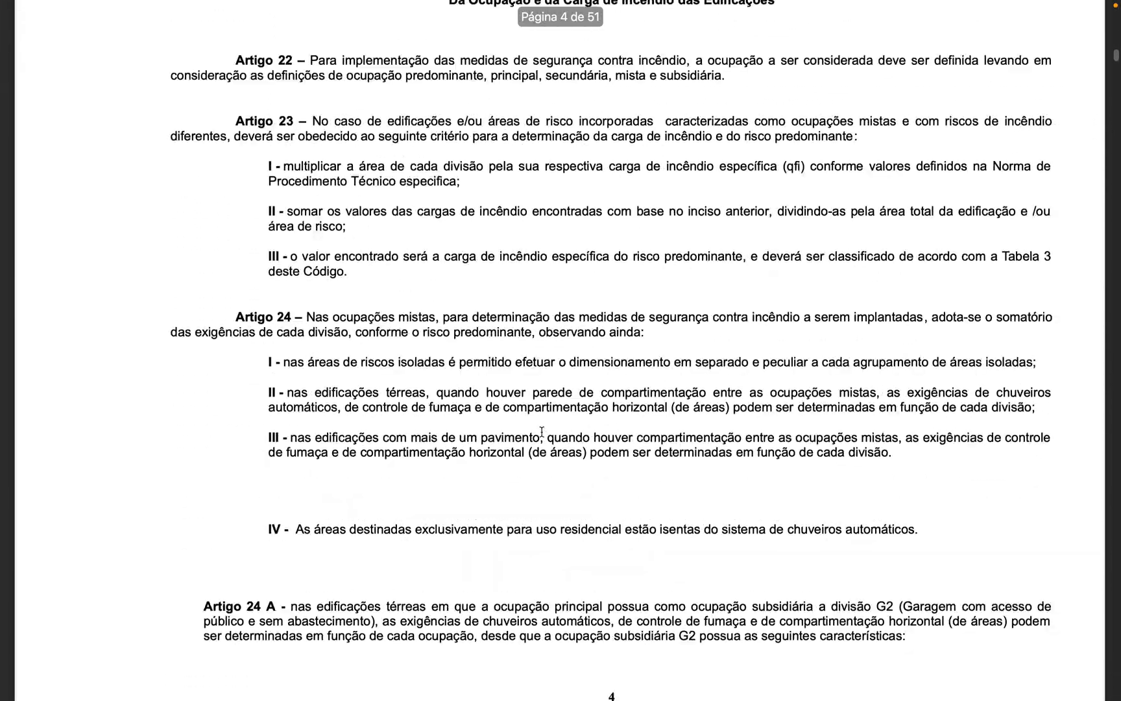
pyautogui.scroll(-20, 542, 431)
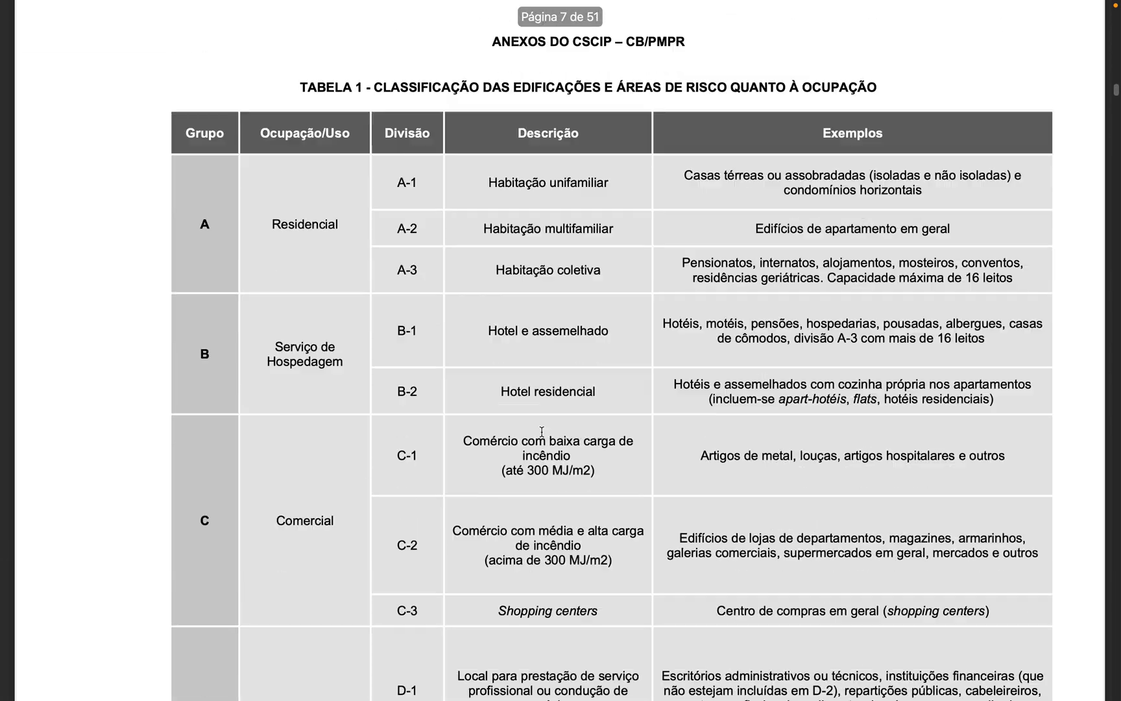
pyautogui.scroll(3, 542, 431)
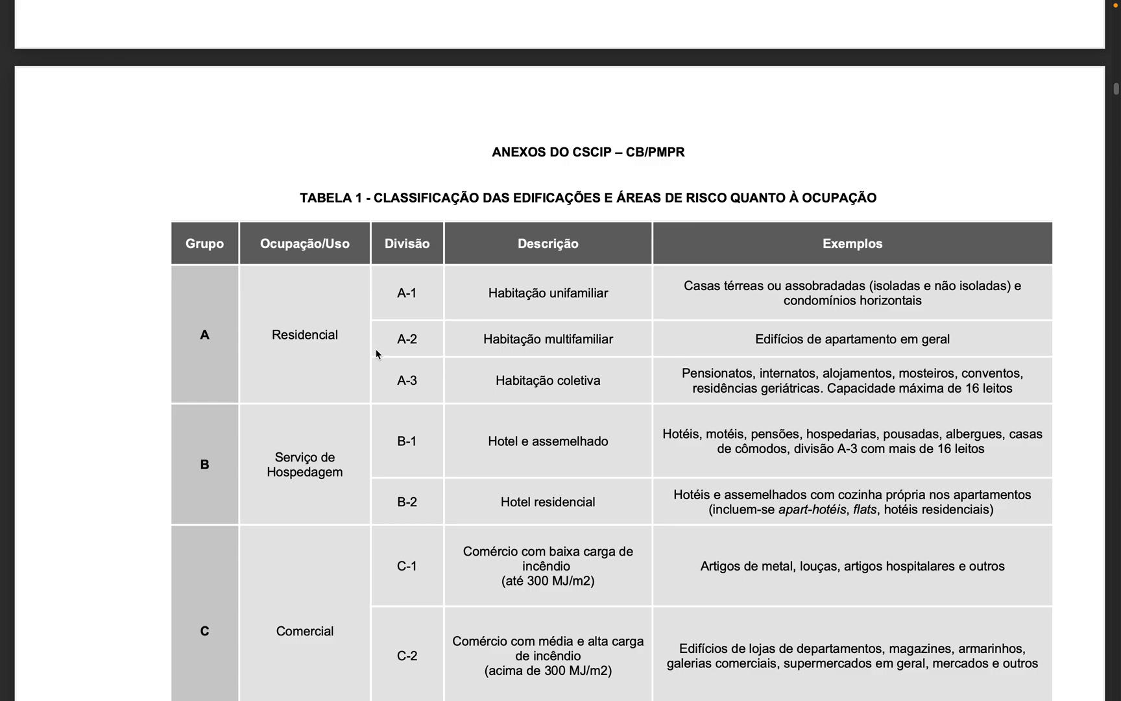
# Step: Switch back to the 4ARQ - 2025 - PROJETO INCENDIO spreadsheet and start making a copy of it
pyautogui.hotkey('ctrl', 'Left')
pyautogui.hotkey('ctrl', 'Left')
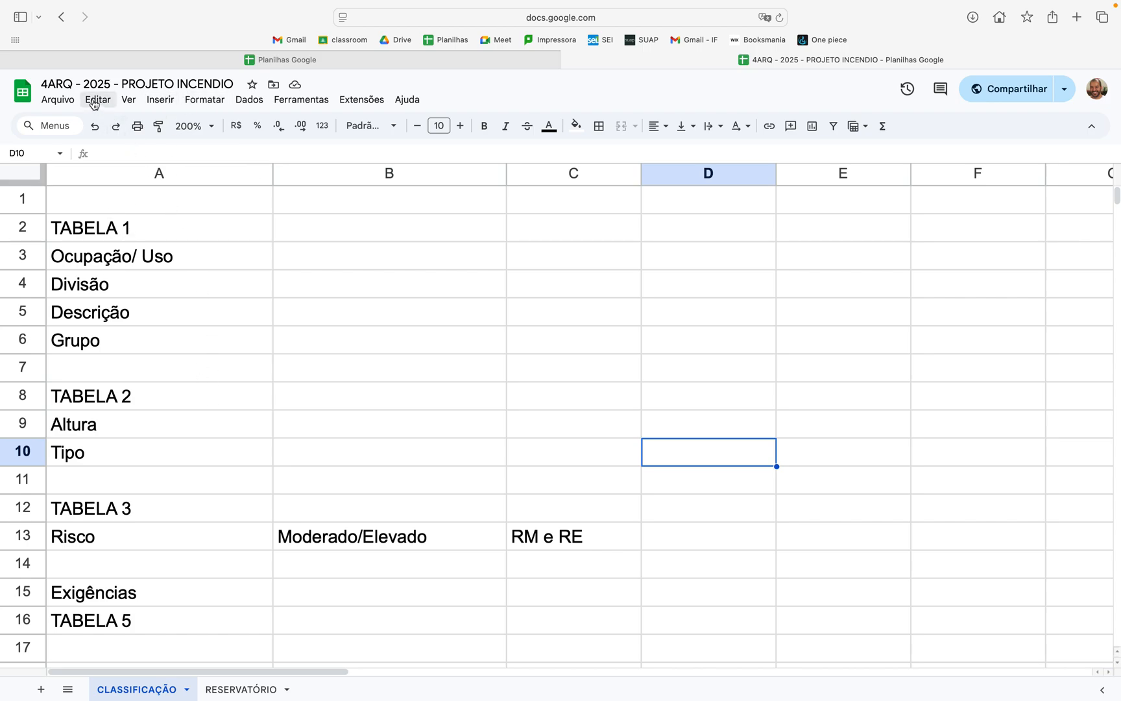
pyautogui.click(58, 100)
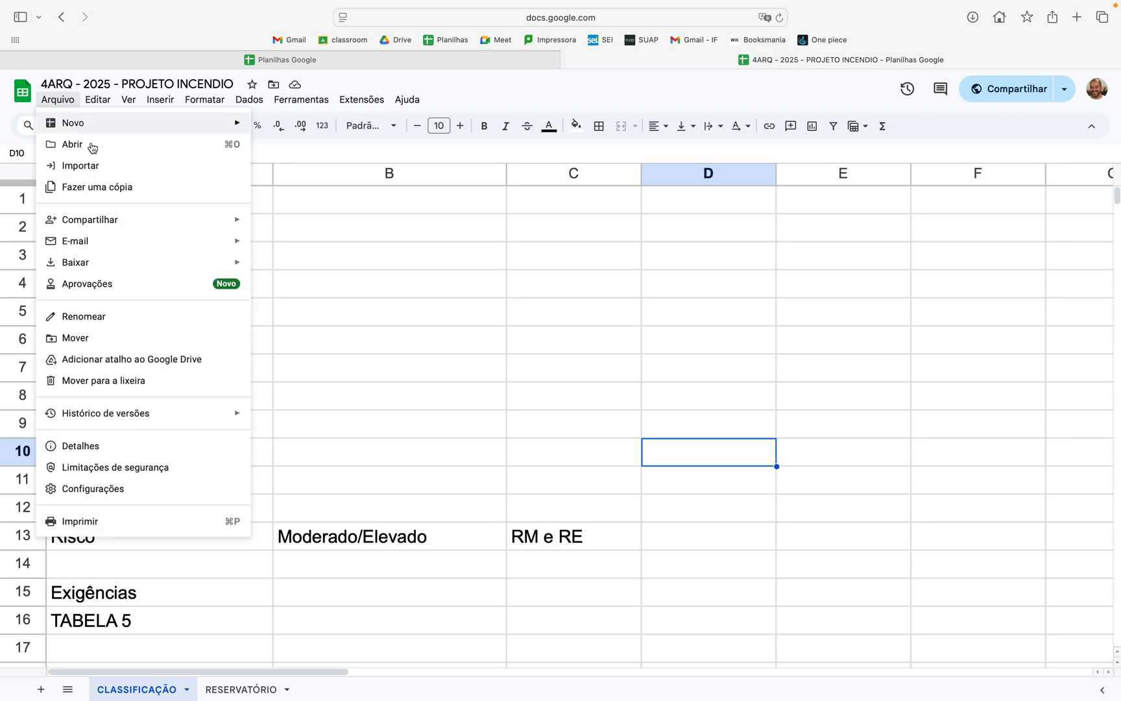
pyautogui.click(104, 188)
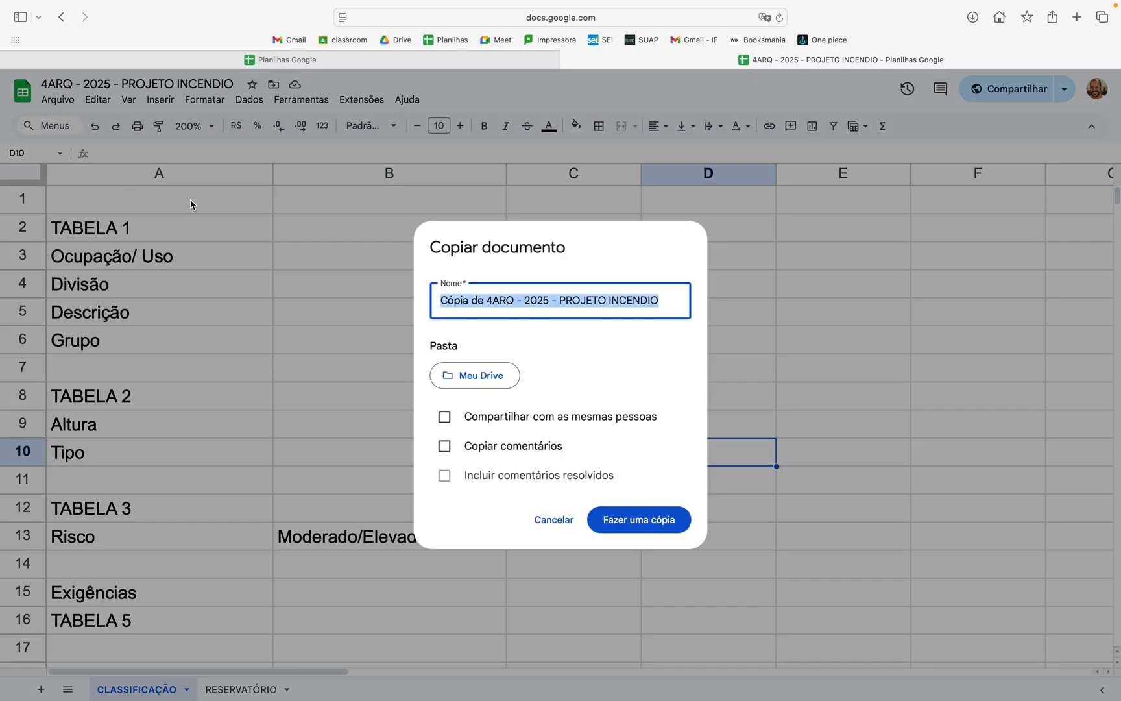
# Step: Name the copy "REMOTO - PROJETO INCENDIO MULTIPLOS PAVIMENTOS" and create it
pyautogui.click(497, 303)
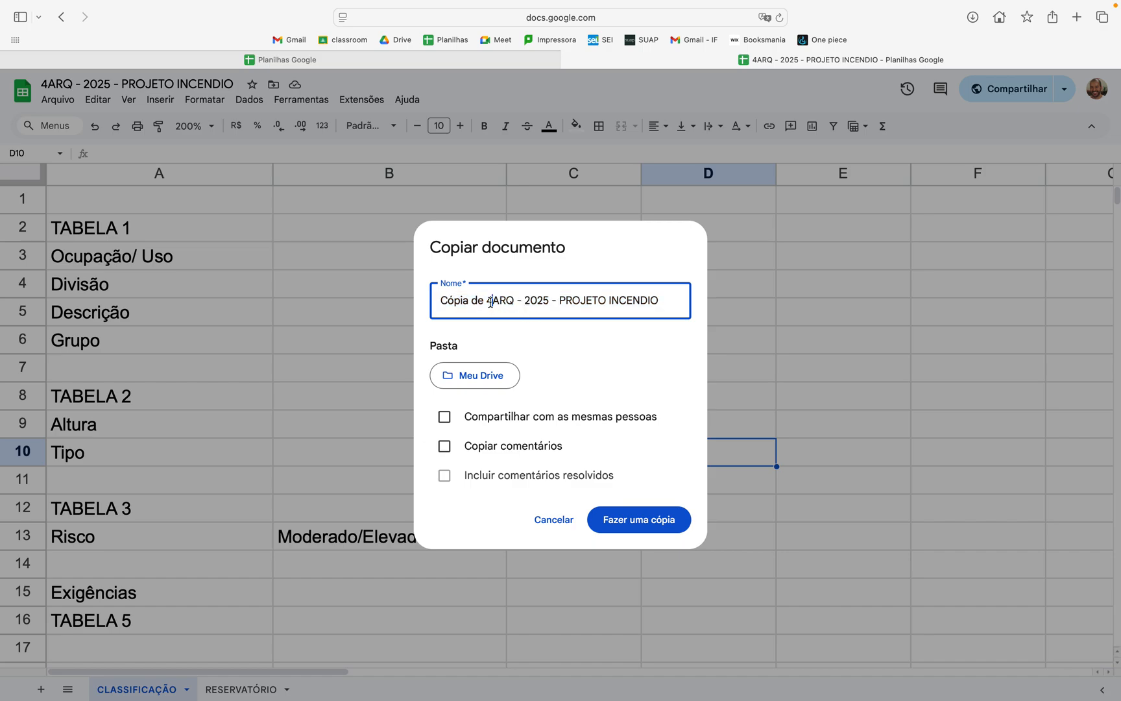
pyautogui.press('BackSpace')
pyautogui.press('BackSpace')
pyautogui.press('BackSpace')
pyautogui.press('BackSpace')
pyautogui.press('BackSpace')
pyautogui.press('BackSpace')
pyautogui.press('BackSpace')
pyautogui.press('BackSpace')
pyautogui.press('BackSpace')
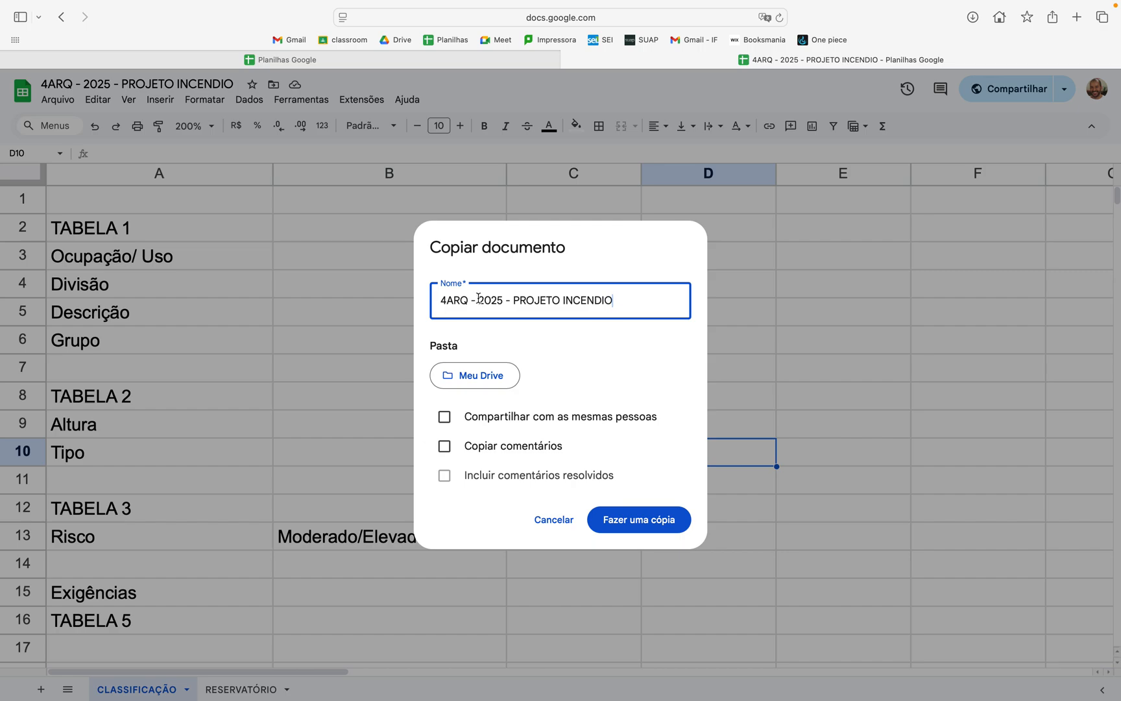
pyautogui.moveTo(468, 301); pyautogui.dragTo(613, 301)
pyautogui.write('remoto')
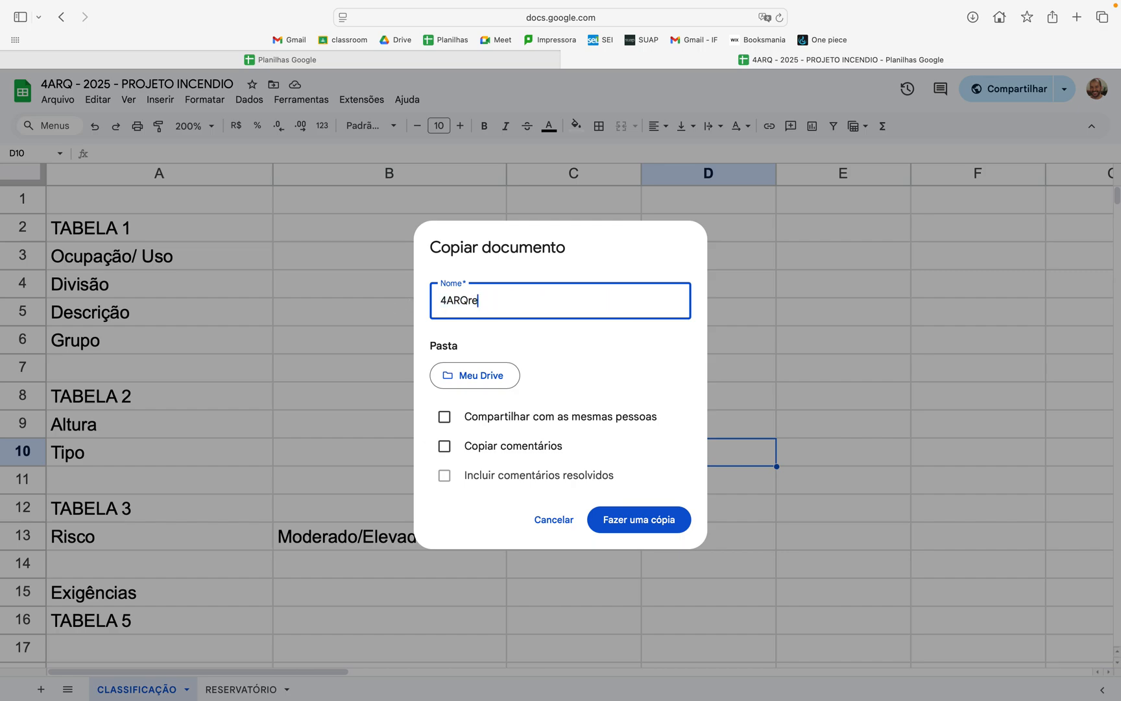
pyautogui.press('BackSpace')
pyautogui.press('BackSpace')
pyautogui.press('BackSpace')
pyautogui.press('BackSpace')
pyautogui.press('BackSpace')
pyautogui.press('BackSpace')
pyautogui.press('BackSpace')
pyautogui.press('BackSpace')
pyautogui.write('REMOTO - PROJETO')
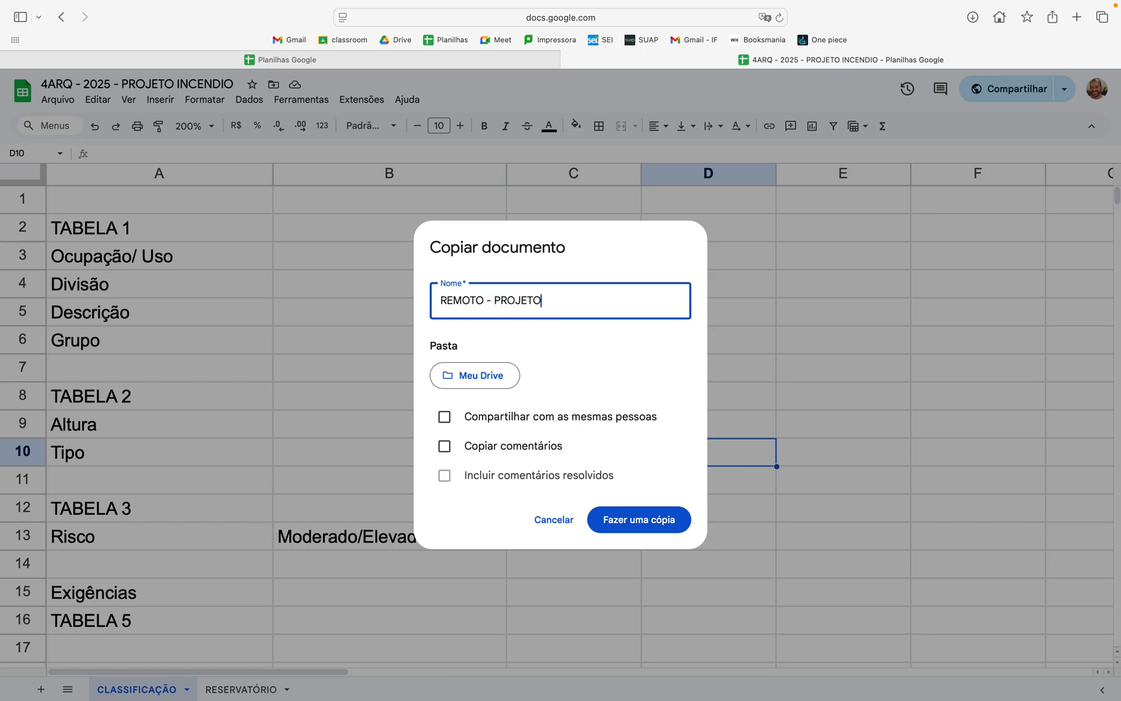
pyautogui.write(' INCENCIO M')
pyautogui.press('BackSpace')
pyautogui.press('BackSpace')
pyautogui.press('BackSpace')
pyautogui.press('BackSpace')
pyautogui.write('DIO MULTIP')
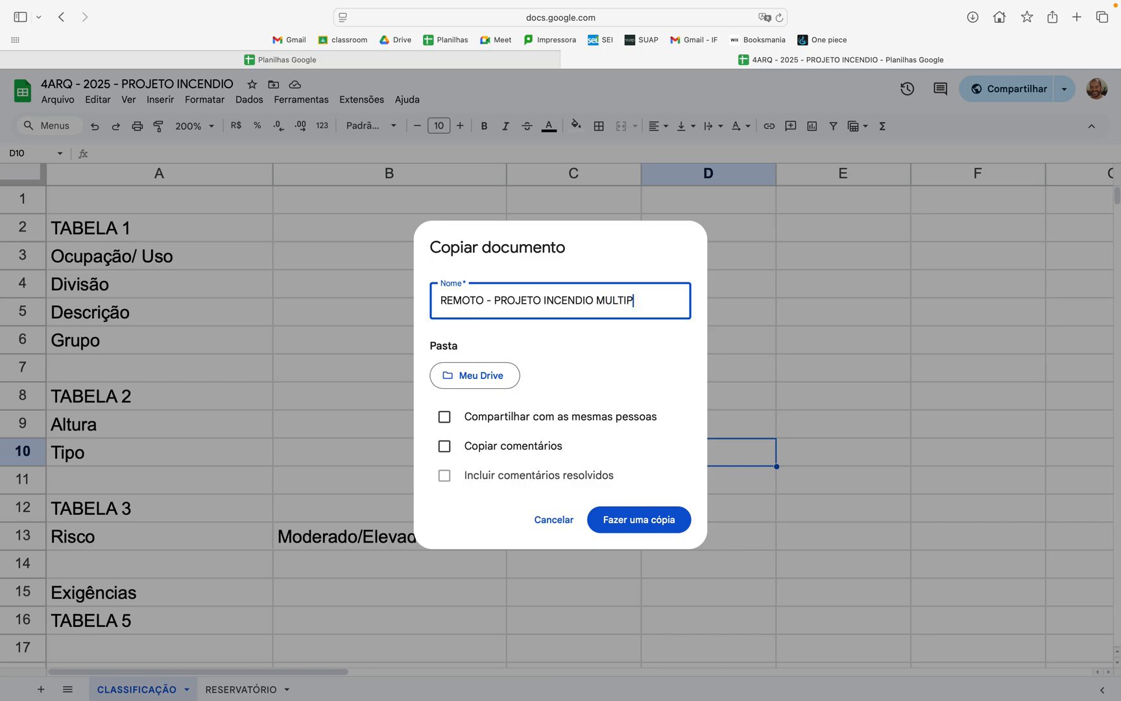
pyautogui.write('LOS PAVIMENTOS')
pyautogui.click(623, 521)
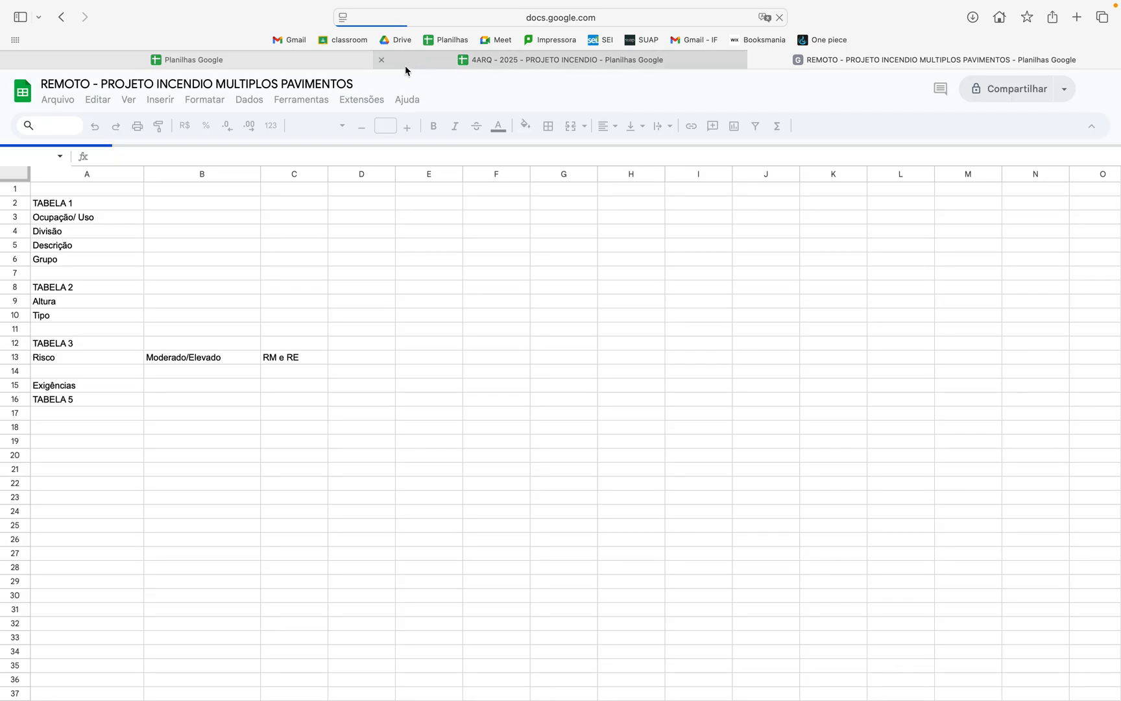
# Step: Close the original 4ARQ spreadsheet and set the zoom of the new copy to 200%
pyautogui.click(382, 61)
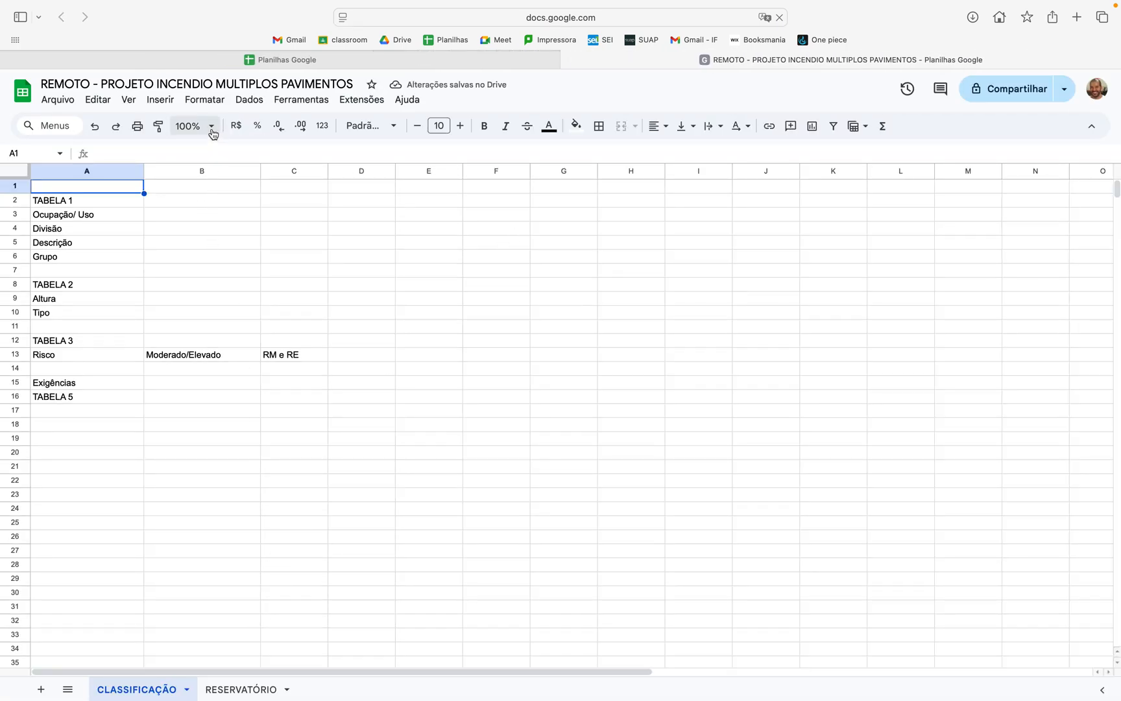
pyautogui.click(210, 125)
pyautogui.click(194, 280)
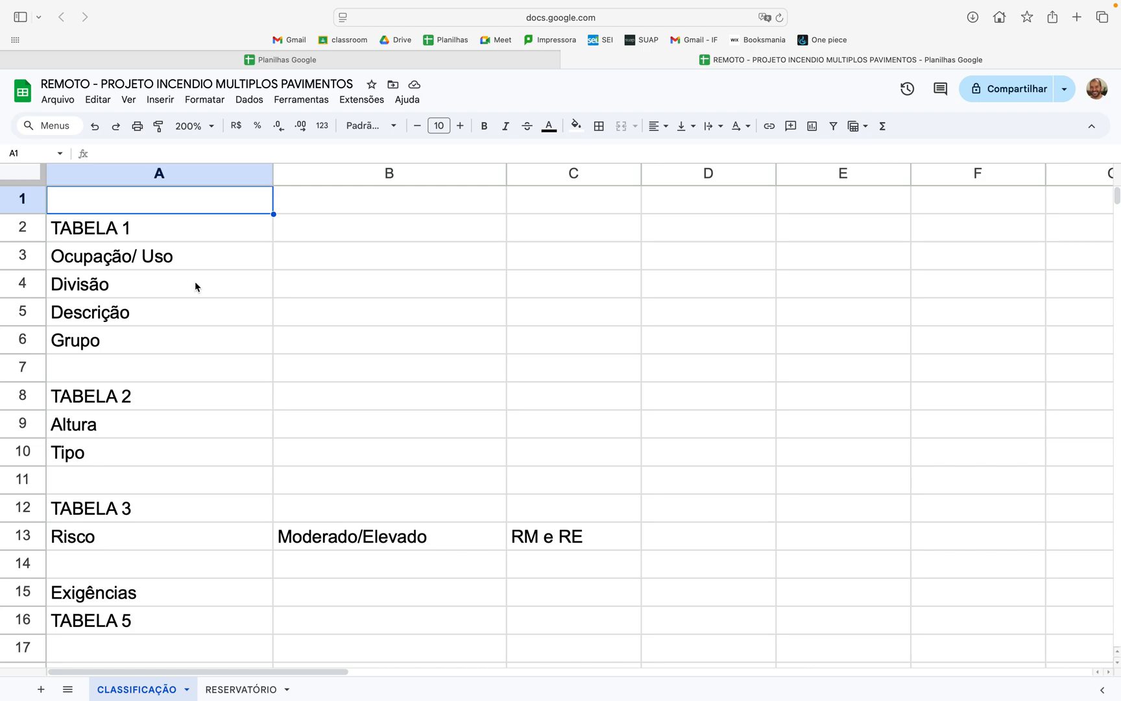
# Step: Enter "Residencial" as the Ocupação/ Uso in cell B3
pyautogui.click(311, 266)
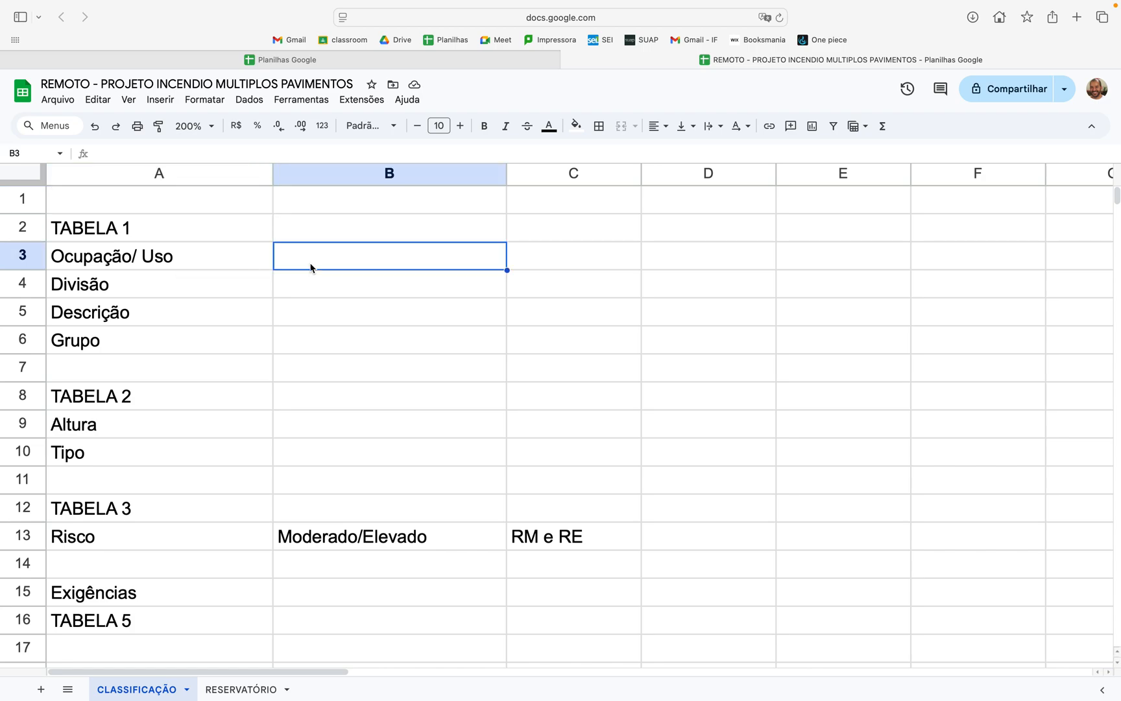
pyautogui.write('Re')
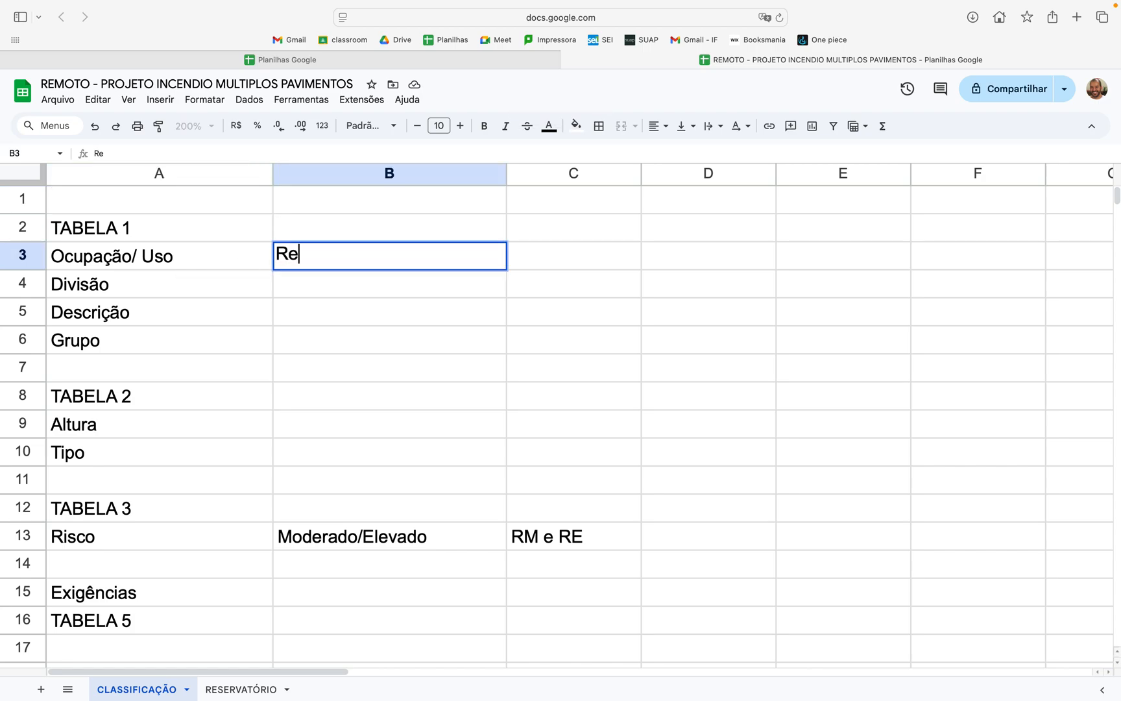
pyautogui.write('sidencial')
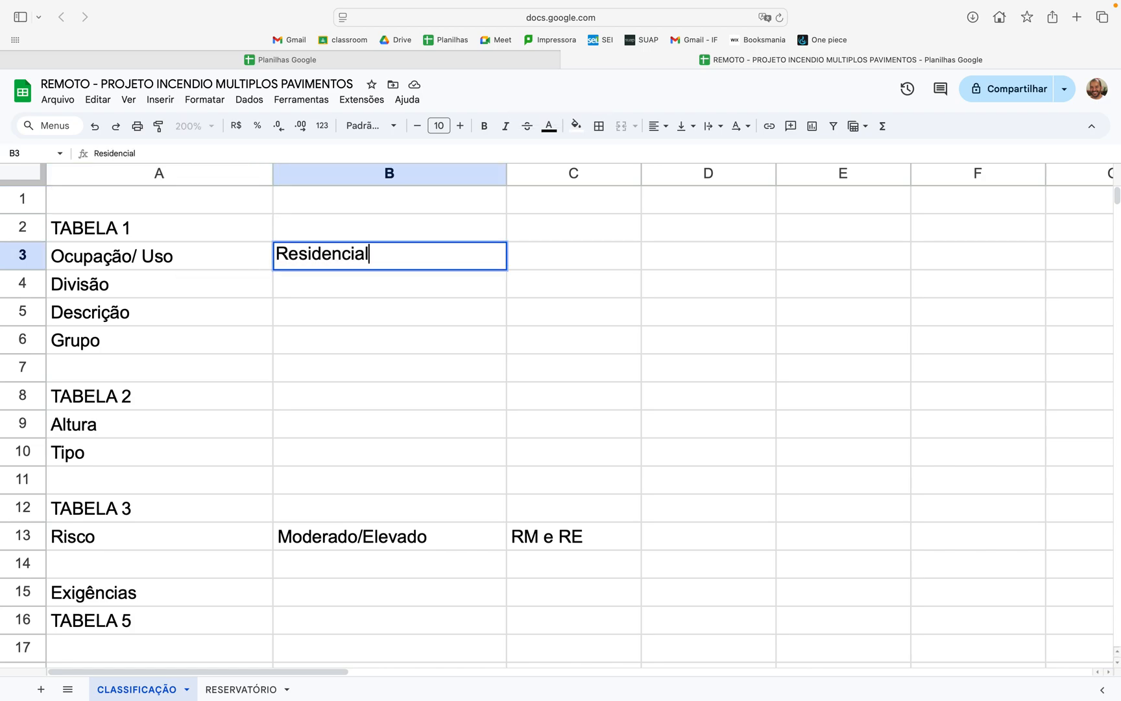
pyautogui.click(462, 340)
# Step: Look up the division for apartment buildings in the code's Tabela 1 and enter "A-2" as the Divisão in cell B4
pyautogui.hotkey('ctrl', 'Right')
pyautogui.hotkey('ctrl', 'Right')
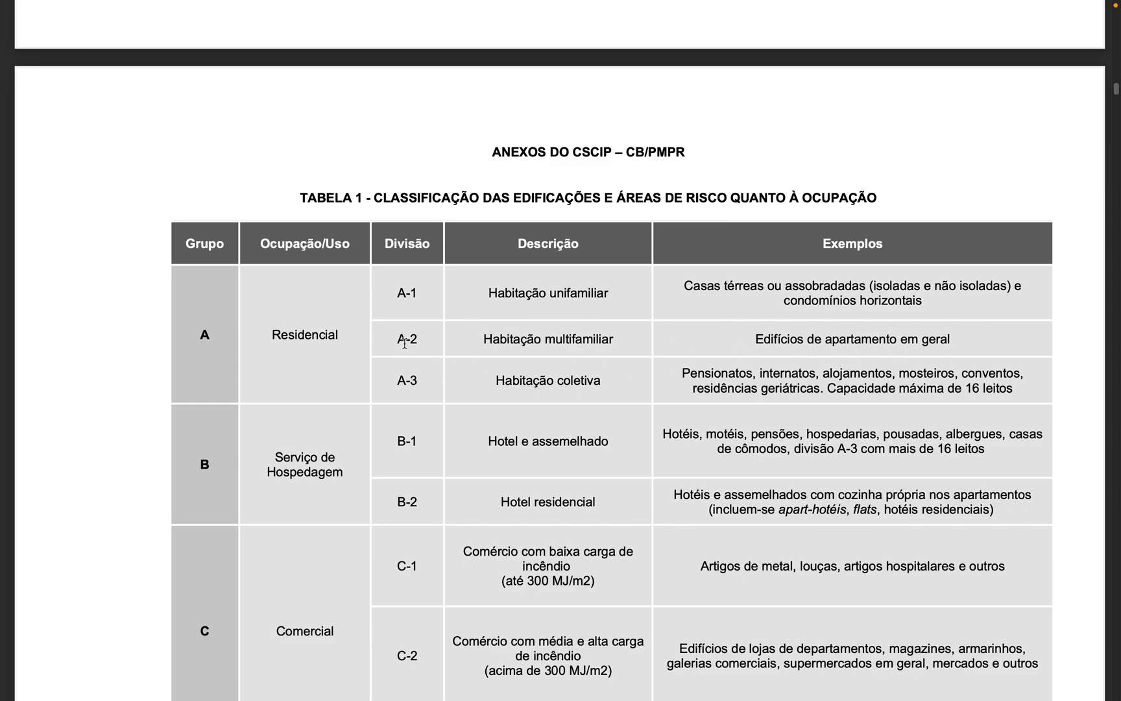
pyautogui.hotkey('ctrl', 'Left')
pyautogui.hotkey('ctrl', 'Left')
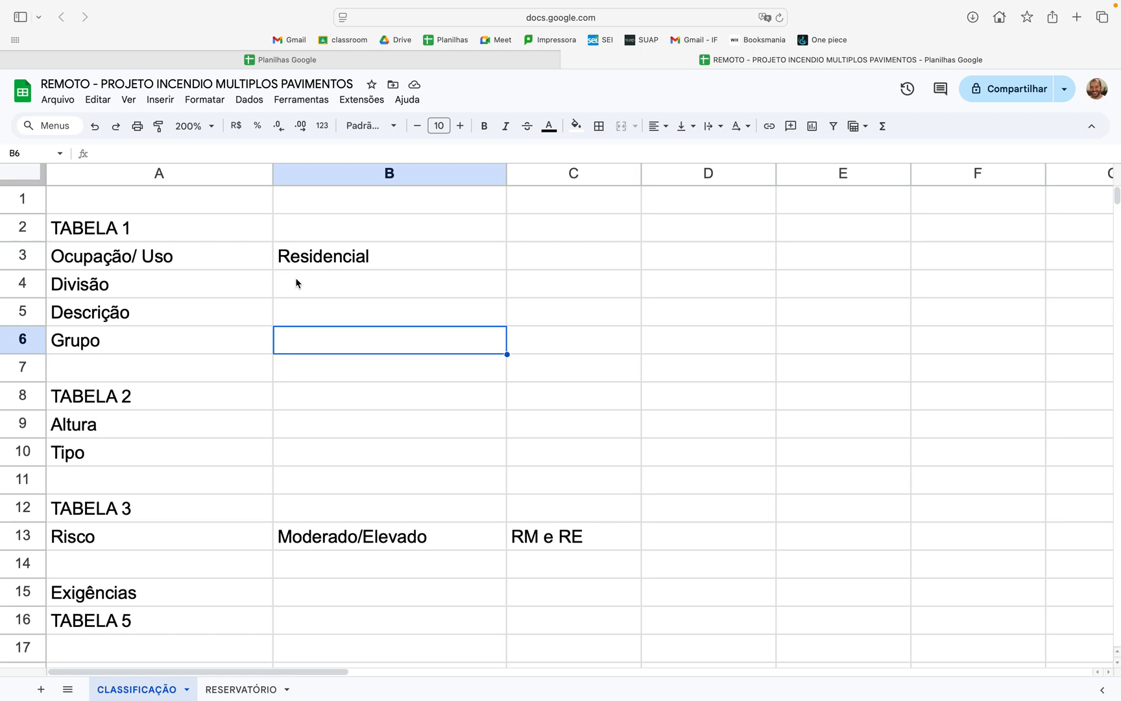
pyautogui.click(337, 290)
pyautogui.write('A-2')
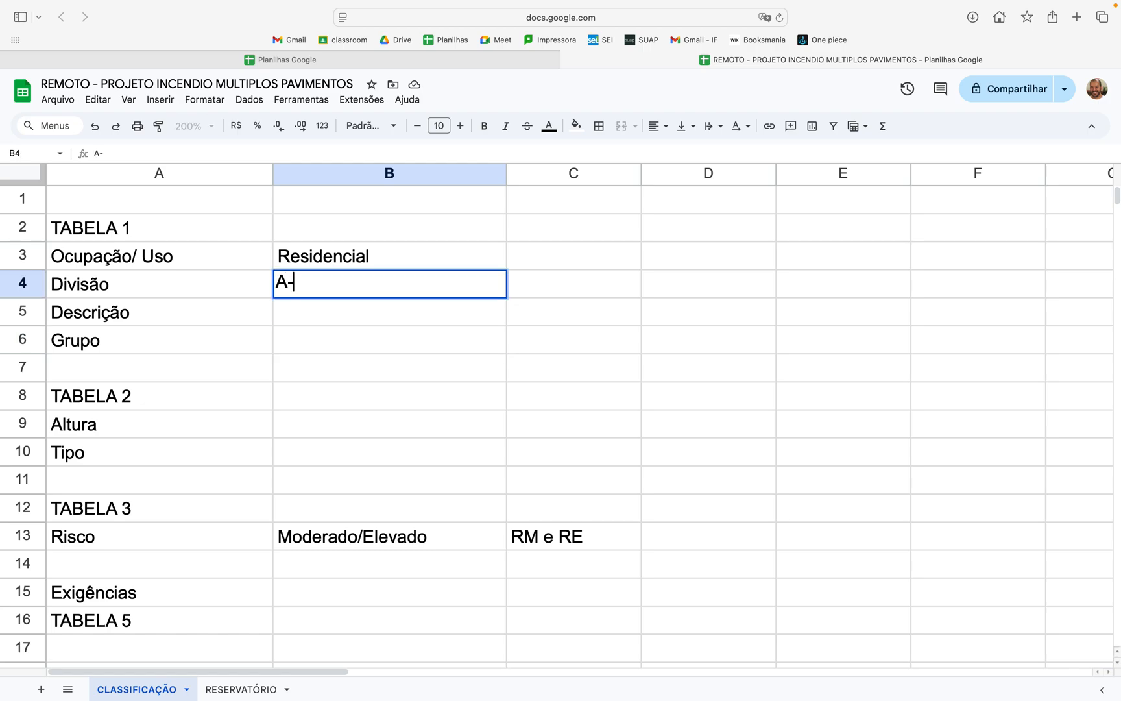
pyautogui.press('Return')
# Step: Enter "Habitação multifamiliar" as the Descrição in cell B5
pyautogui.write('Habiltação multi')
pyautogui.press('BackSpace')
pyautogui.press('BackSpace')
pyautogui.press('BackSpace')
pyautogui.write('ltifamiliar')
pyautogui.click(494, 361)
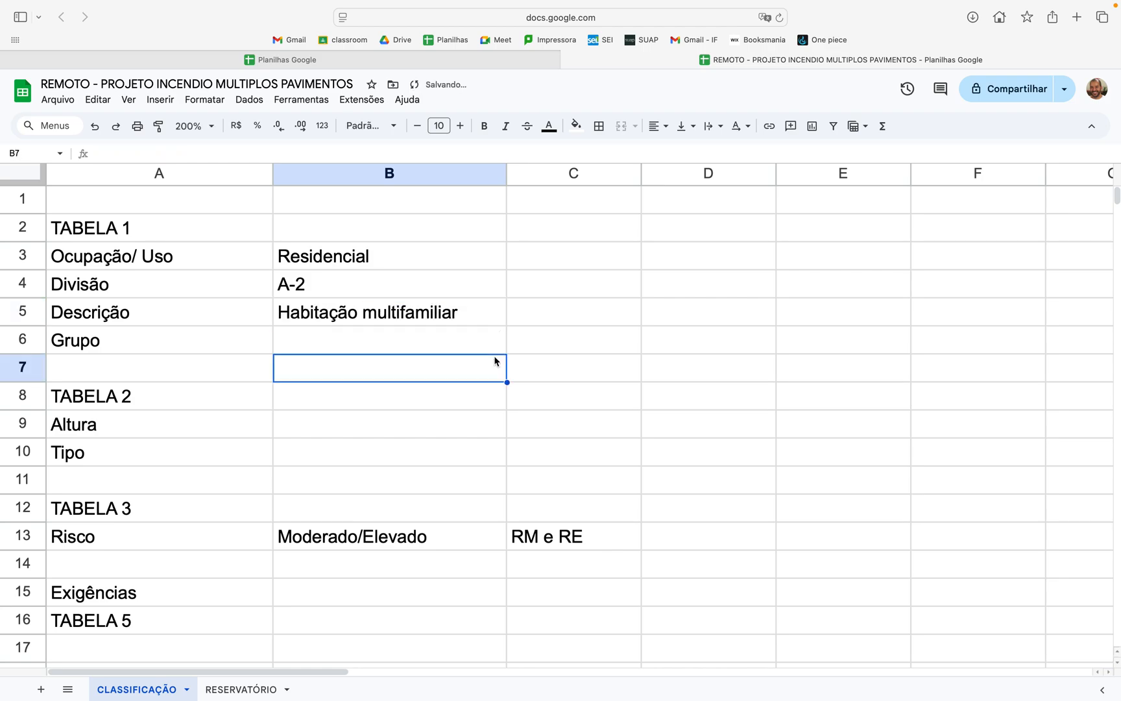
# Step: Look up the residential group in the code's Tabela 1 and enter "A" as the Grupo in cell B6 of the spreadsheet
pyautogui.hotkey('ctrl', 'Right')
pyautogui.hotkey('ctrl', 'Right')
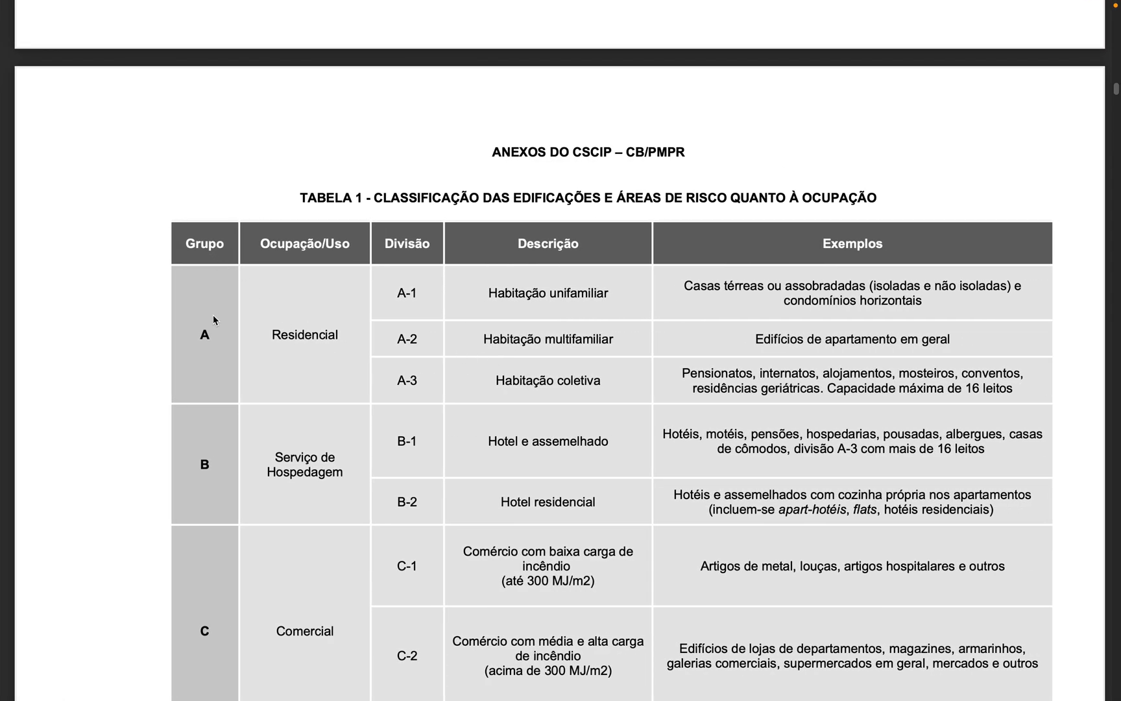
pyautogui.hotkey('ctrl', 'Left')
pyautogui.hotkey('ctrl', 'Left')
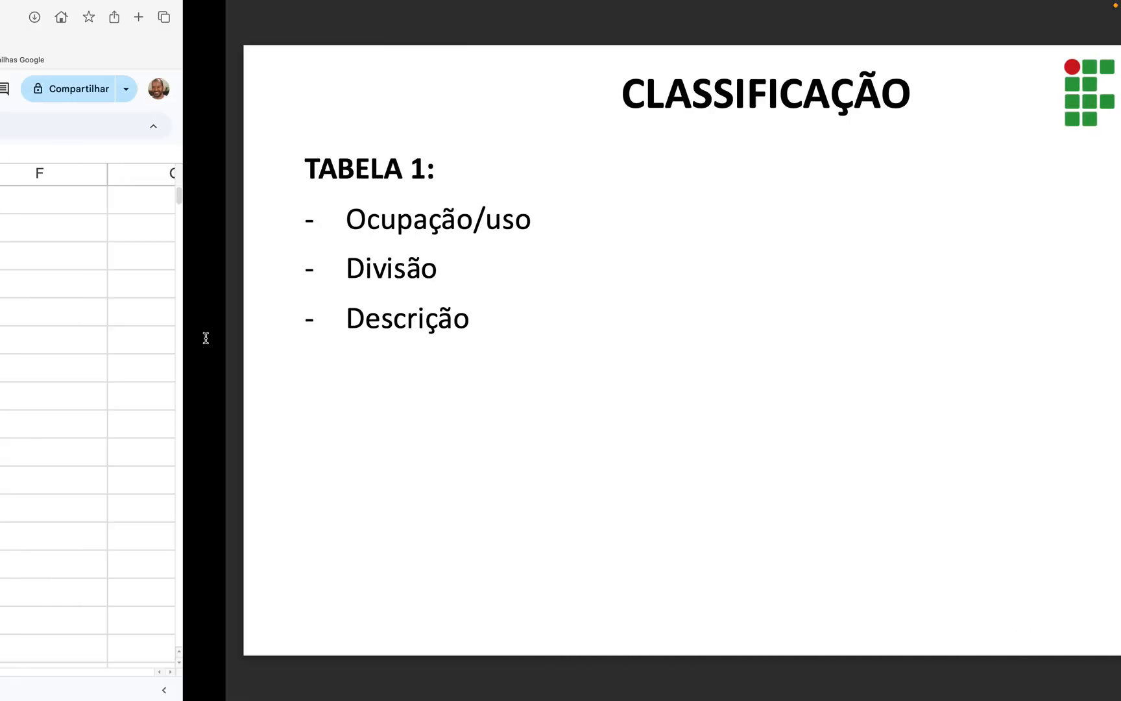
pyautogui.click(290, 350)
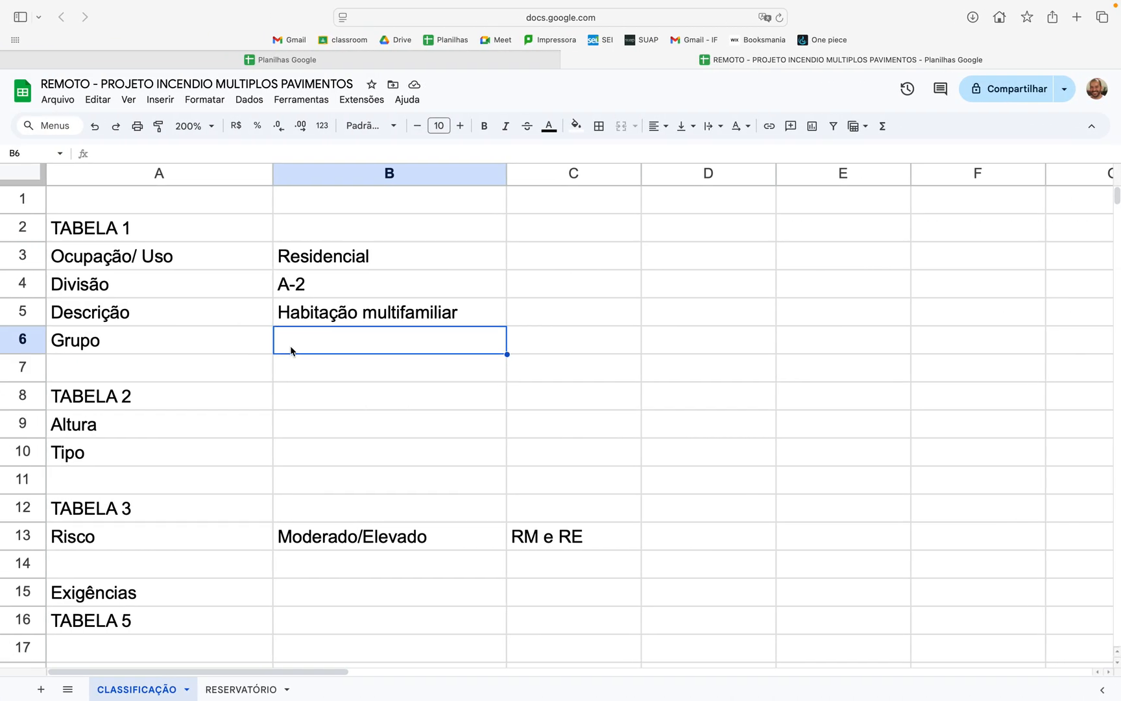
pyautogui.write('A-2')
pyautogui.click(548, 394)
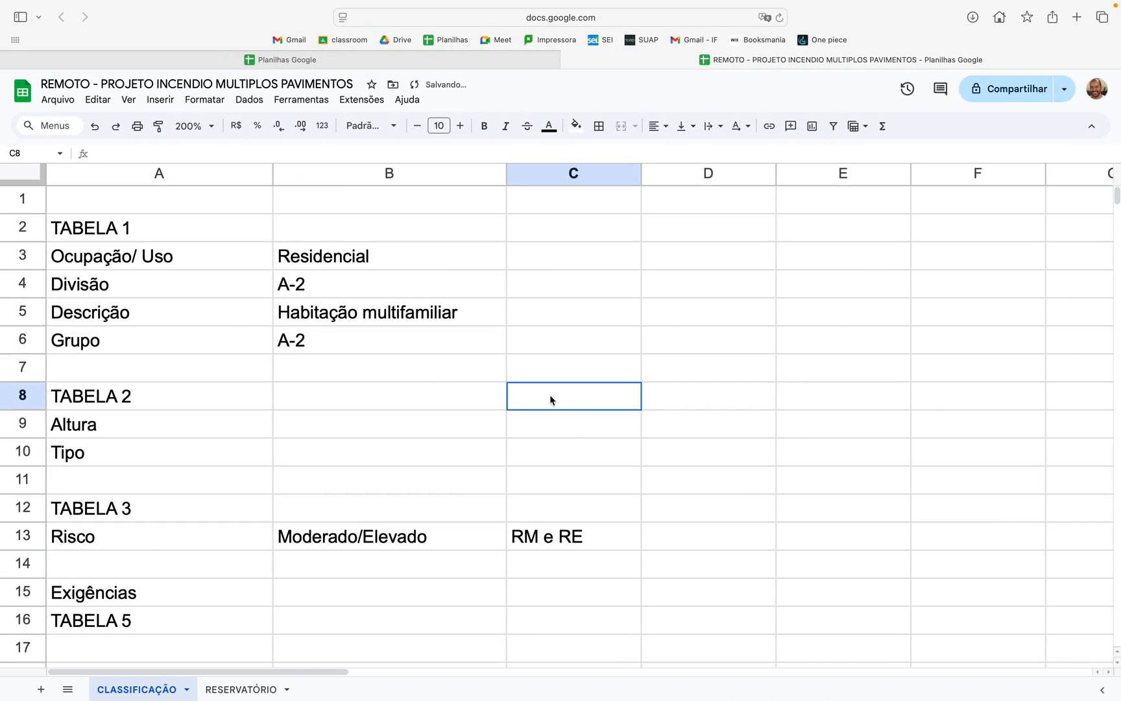
pyautogui.doubleClick(408, 351)
pyautogui.press('BackSpace')
pyautogui.press('BackSpace')
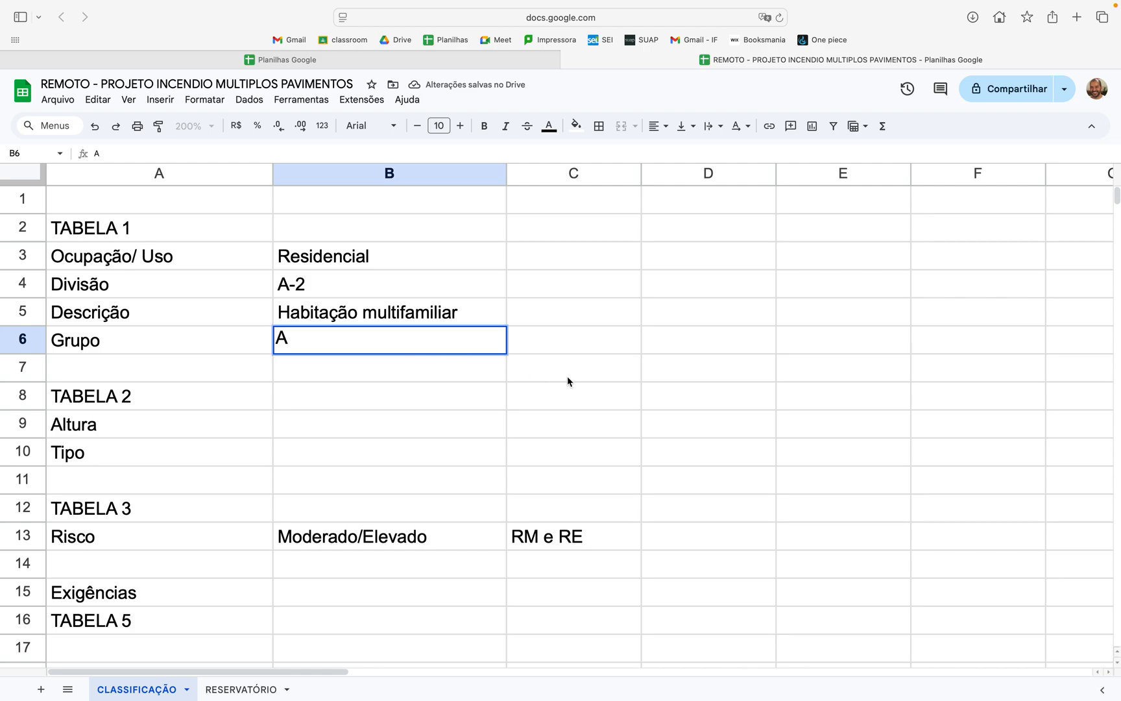
pyautogui.click(567, 376)
# Step: Consult the height classification of buildings in Tabela 2 of the slide presentation
pyautogui.hotkey('ctrl', 'Left')
pyautogui.hotkey('ctrl', 'Right')
pyautogui.hotkey('ctrl', 'Right')
pyautogui.press('Right')
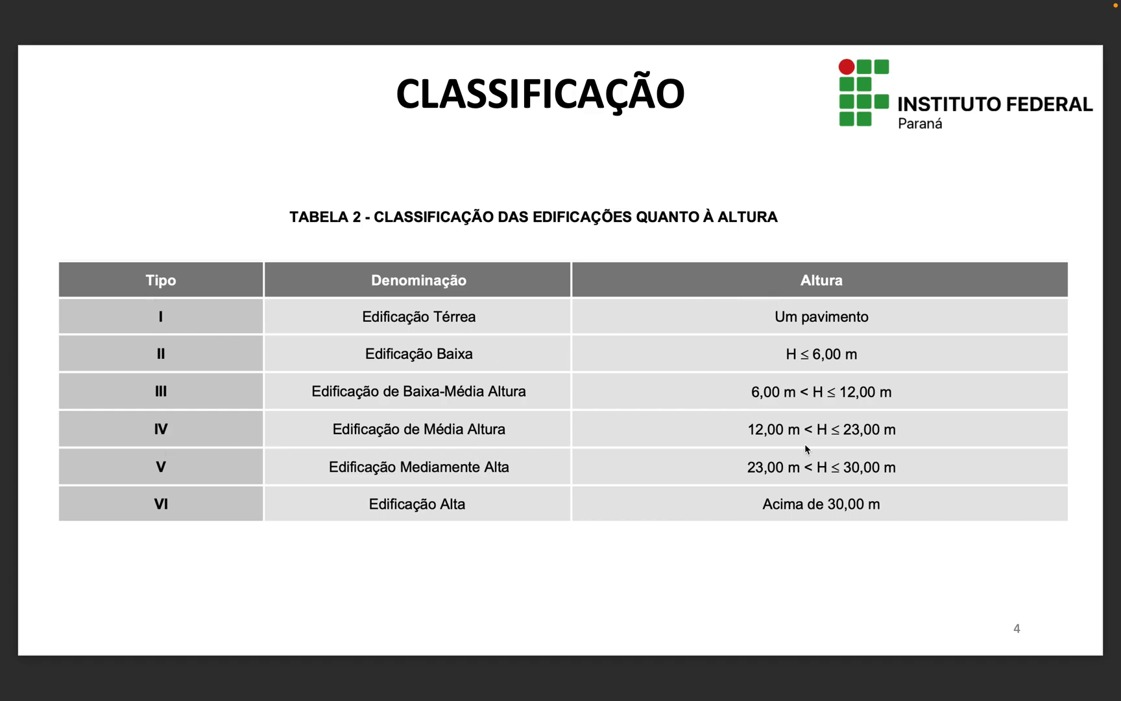
# Step: Switch to the AutoCAD drawing and measure the building's height on the FACHADA elevation, from the underside of the top slab down to the ground
pyautogui.hotkey('ctrl', 'Right')
pyautogui.hotkey('ctrl', 'Right')
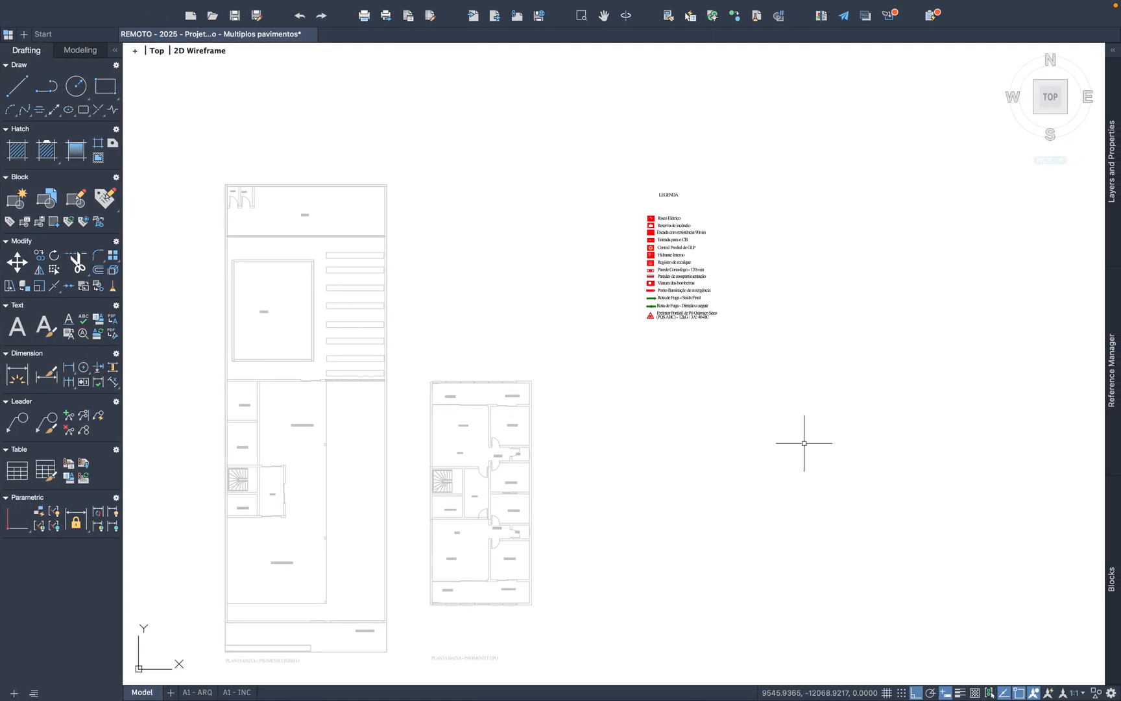
pyautogui.scroll(-3, 674, 389)
pyautogui.scroll(5, 291, 459)
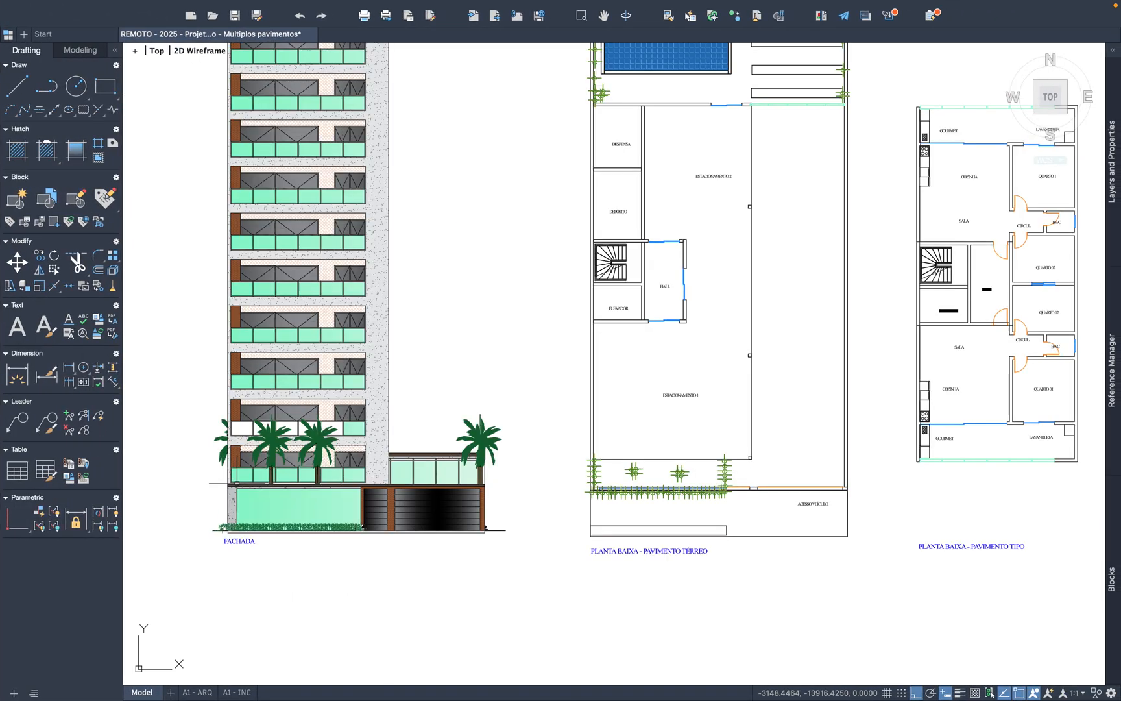
pyautogui.scroll(2, 237, 488)
pyautogui.click(17, 85)
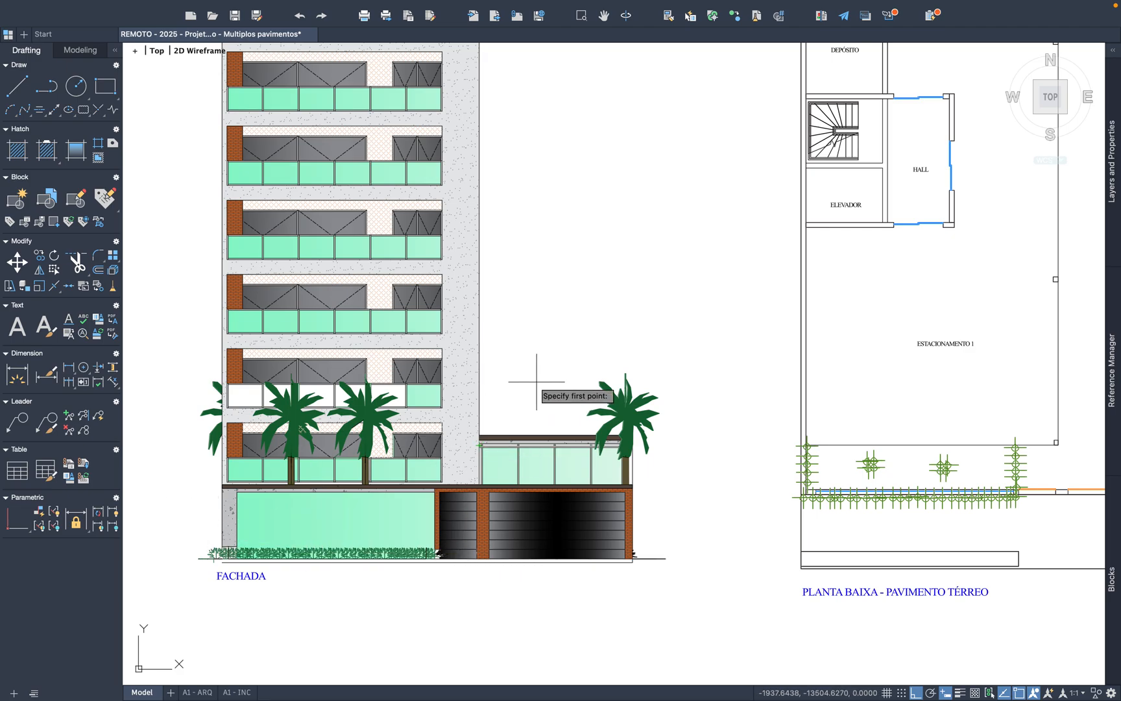
pyautogui.moveTo(525, 391); pyautogui.dragTo(449, 678, button='middle')
pyautogui.moveTo(409, 294); pyautogui.dragTo(401, 675, button='middle')
pyautogui.scroll(5, 391, 165)
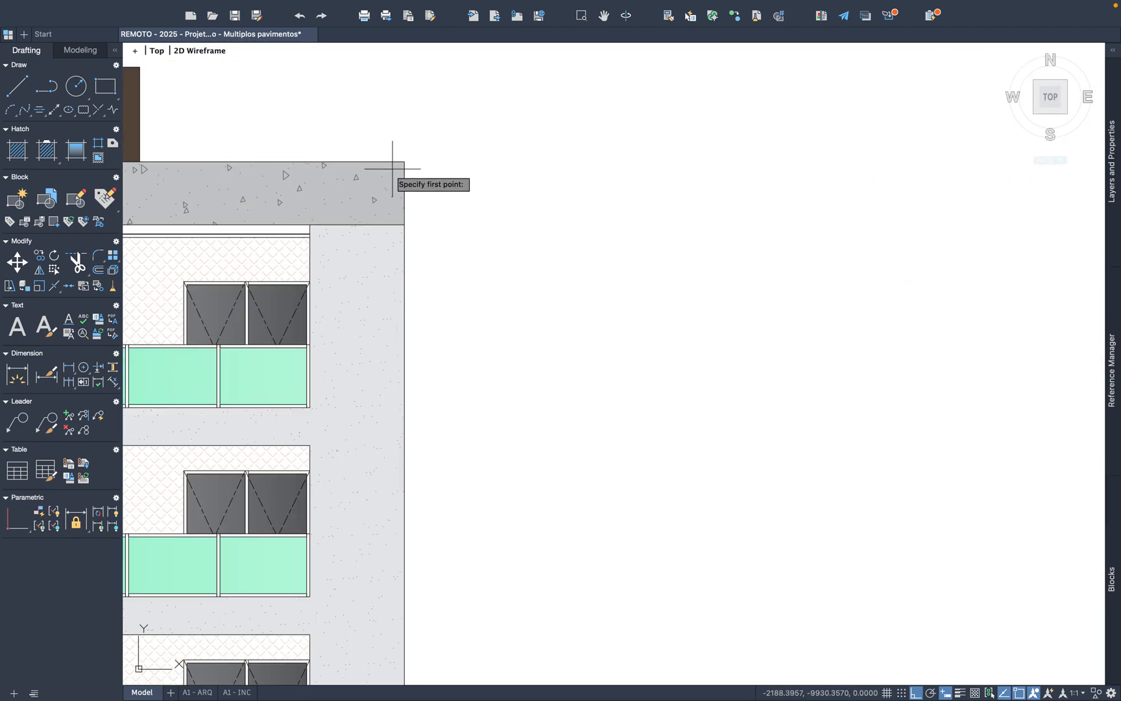
pyautogui.click(403, 224)
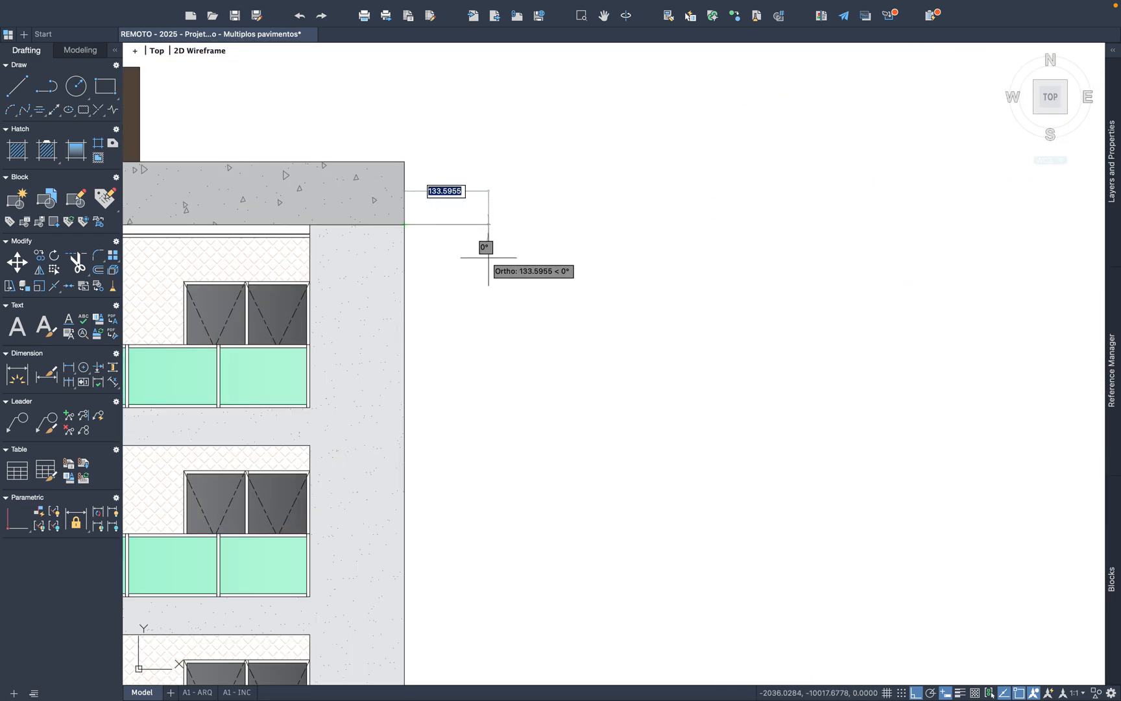
pyautogui.scroll(-5, 486, 266)
pyautogui.moveTo(481, 450)
pyautogui.mouseDown(button='middle')
pyautogui.moveTo(504, 193)
pyautogui.moveTo(486, 115)
pyautogui.mouseUp(button='middle')
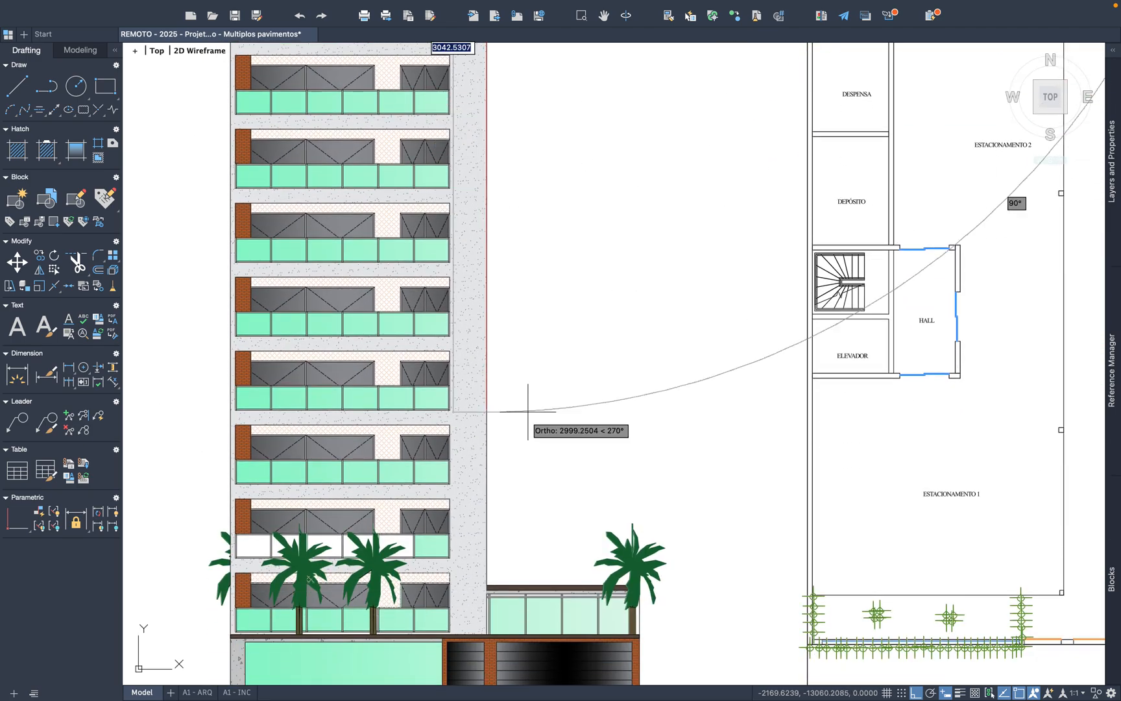
pyautogui.moveTo(514, 457); pyautogui.dragTo(505, 210, button='middle')
pyautogui.scroll(7, 470, 464)
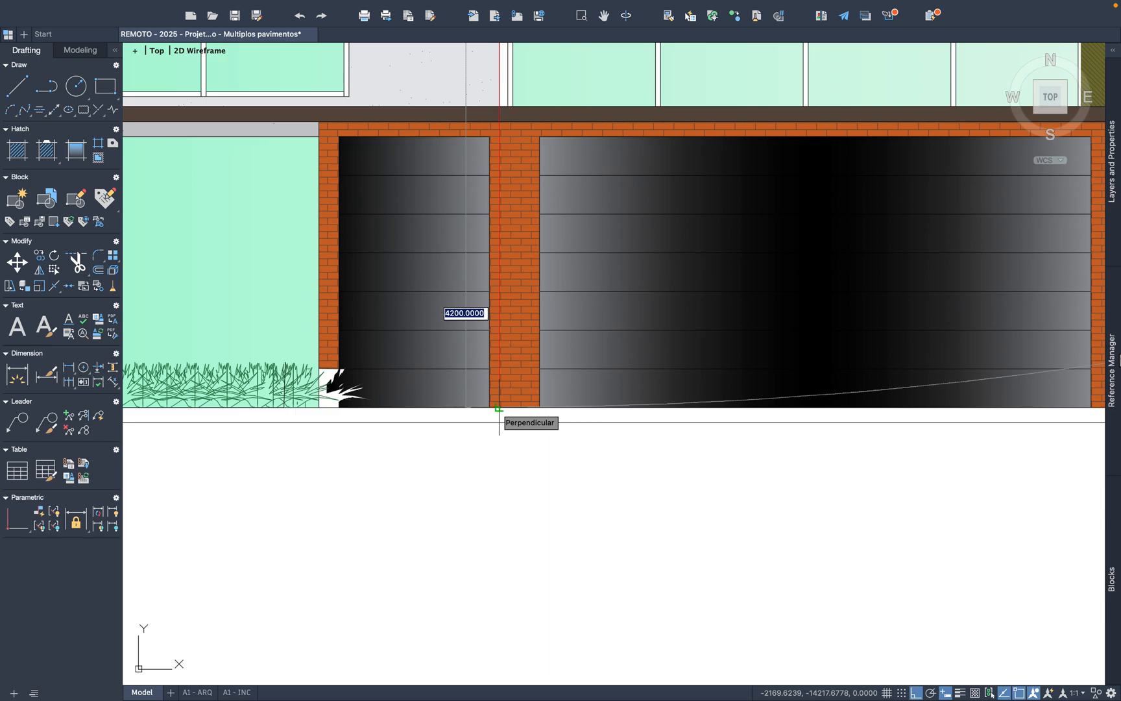
pyautogui.press('Escape')
# Step: Return to the spreadsheet and enter 42 as the Altura in cell B9 with the unit "m" in C9
pyautogui.hotkey('ctrl', 'Left')
pyautogui.hotkey('ctrl', 'Left')
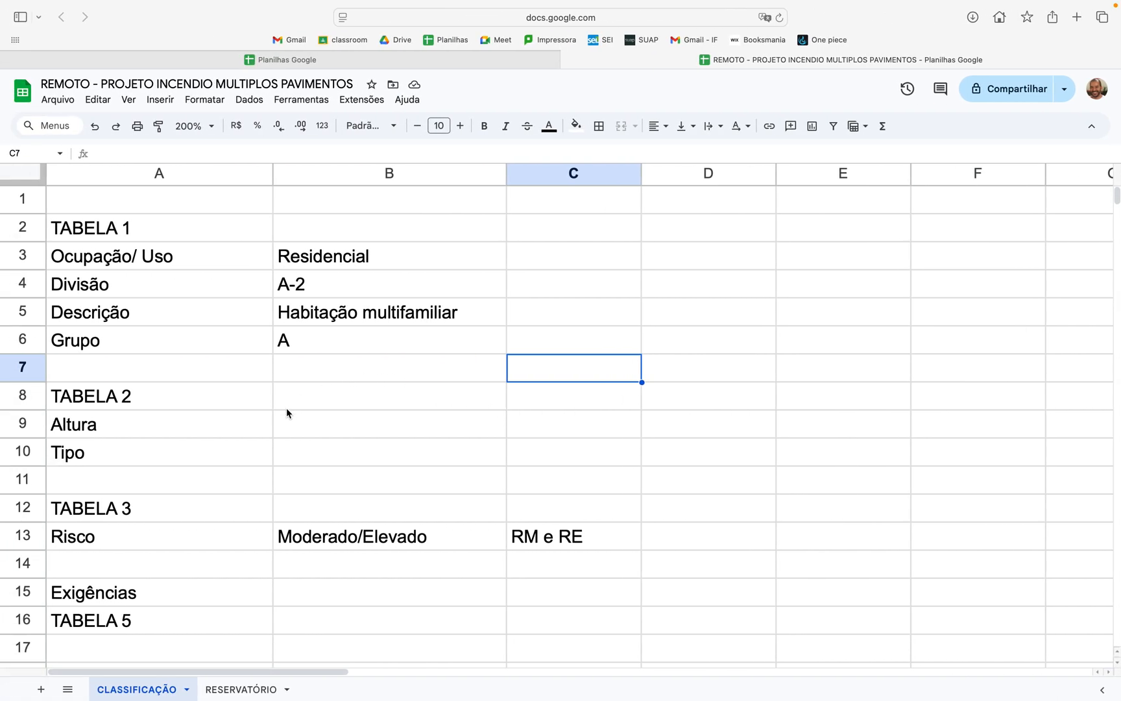
pyautogui.click(316, 422)
pyautogui.write('42')
pyautogui.press('Tab')
pyautogui.write('m')
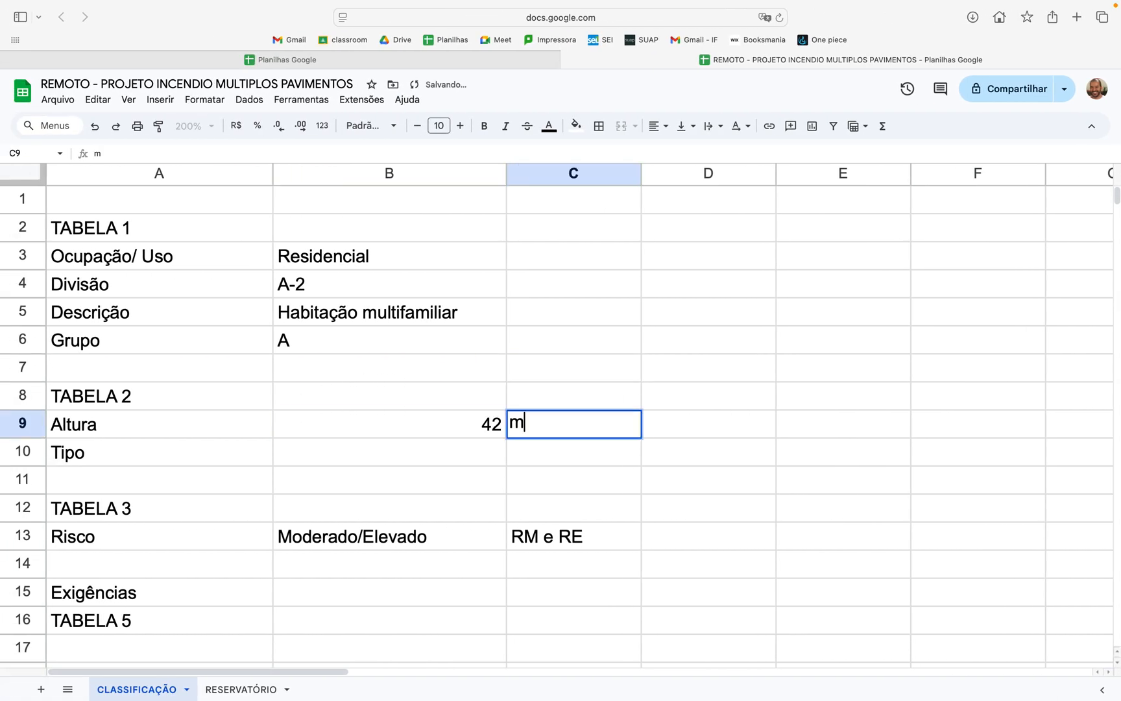
pyautogui.press('Return')
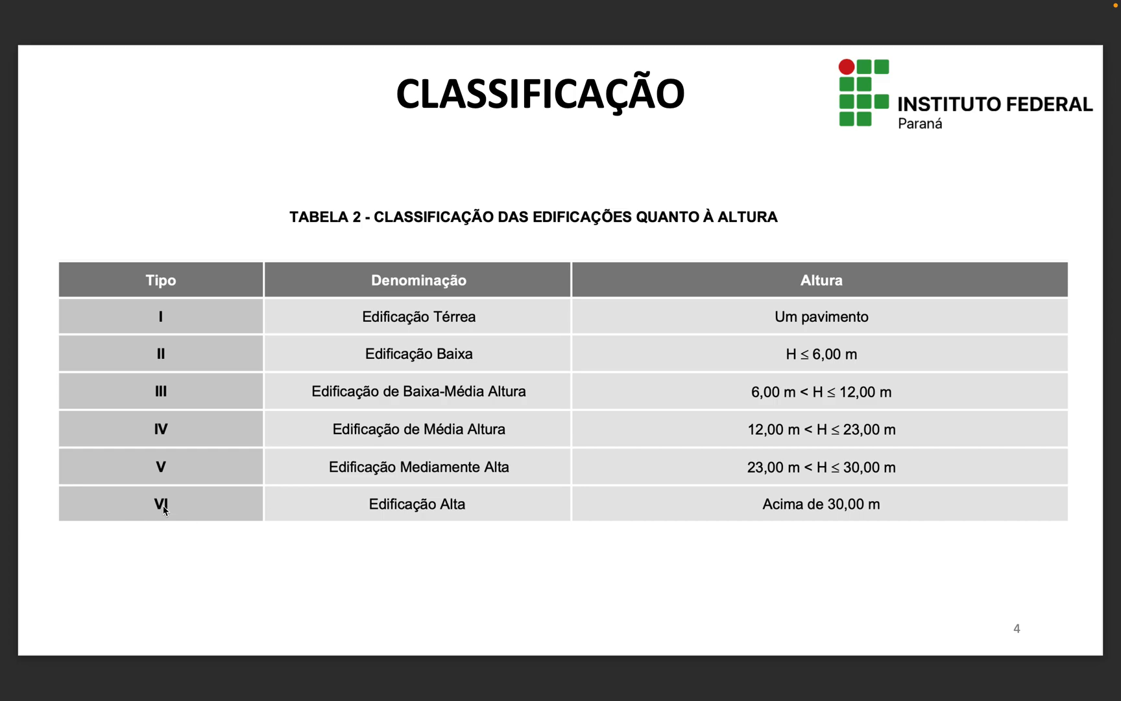
# Step: Complete the height type label in cell A10 so it reads "Tipo VI", following Tabela 2
pyautogui.hotkey('ctrl', 'Left')
pyautogui.doubleClick(131, 457)
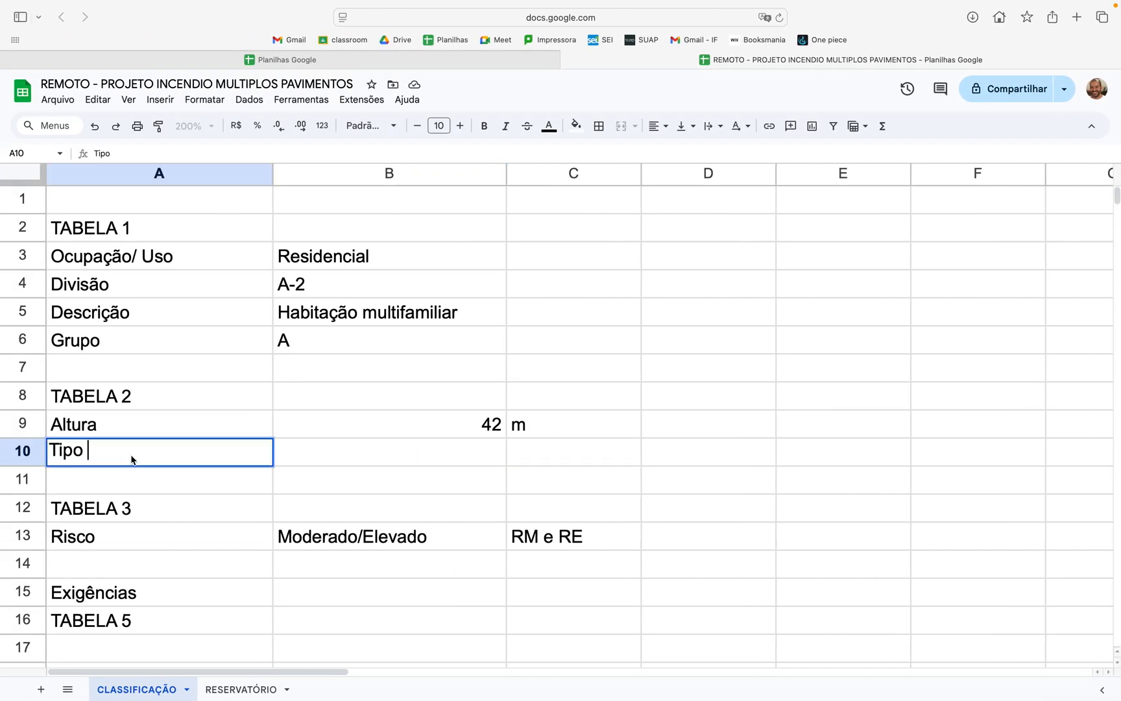
pyautogui.write('vi')
pyautogui.press('BackSpace')
pyautogui.press('BackSpace')
pyautogui.write('VI')
# Step: Enter "Acima de 30m" beside the type label, in cell B10
pyautogui.click(317, 466)
pyautogui.write('A')
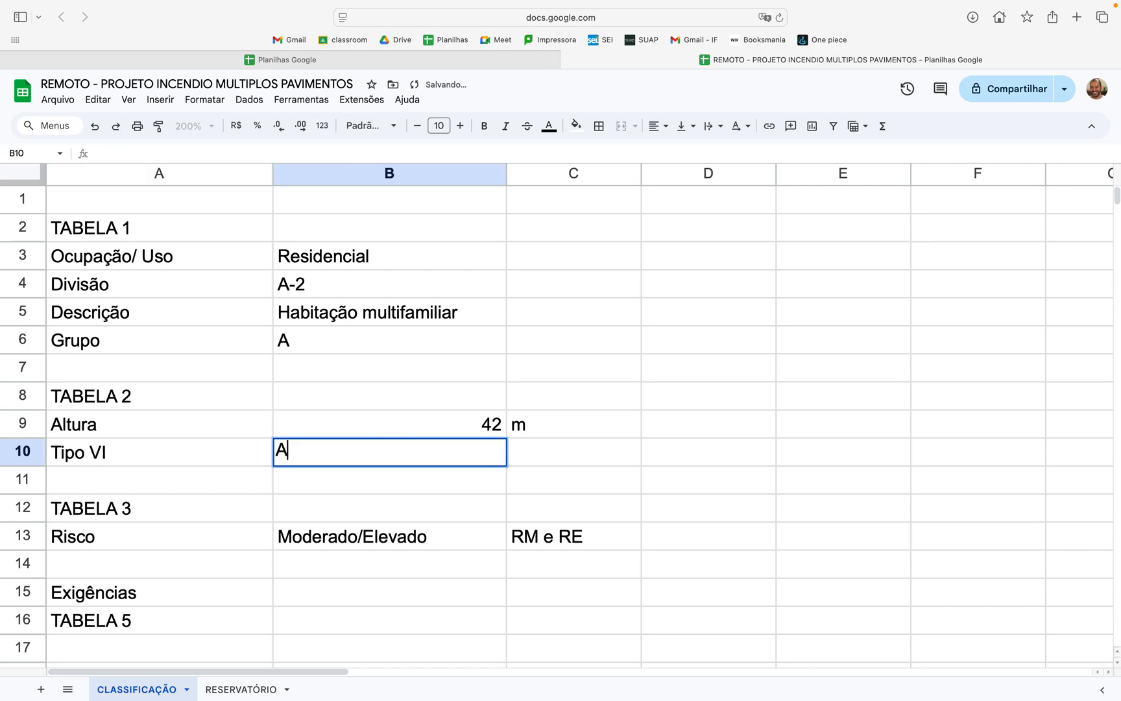
pyautogui.write('cima de 30m')
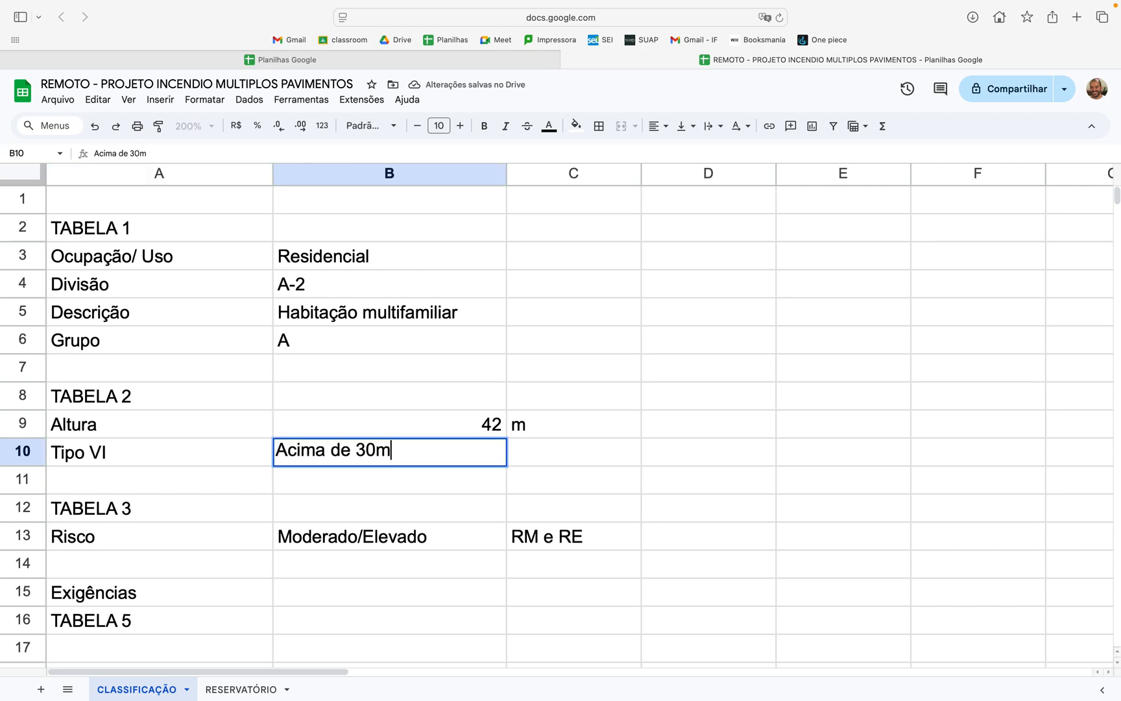
pyautogui.click(578, 519)
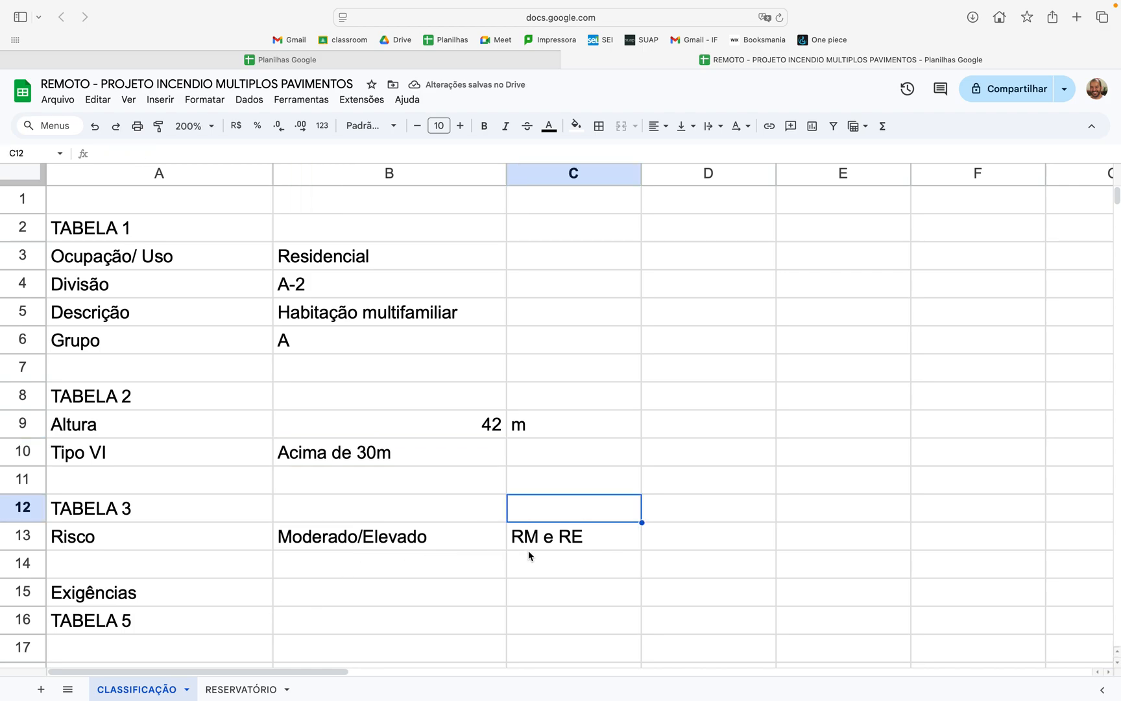
# Step: Review the Exigências rows of the spreadsheet, the Tabela 3 fire load risk classes and the slide on requirements
pyautogui.scroll(-5, 528, 555)
pyautogui.scroll(4, 528, 555)
pyautogui.scroll(-1, 528, 556)
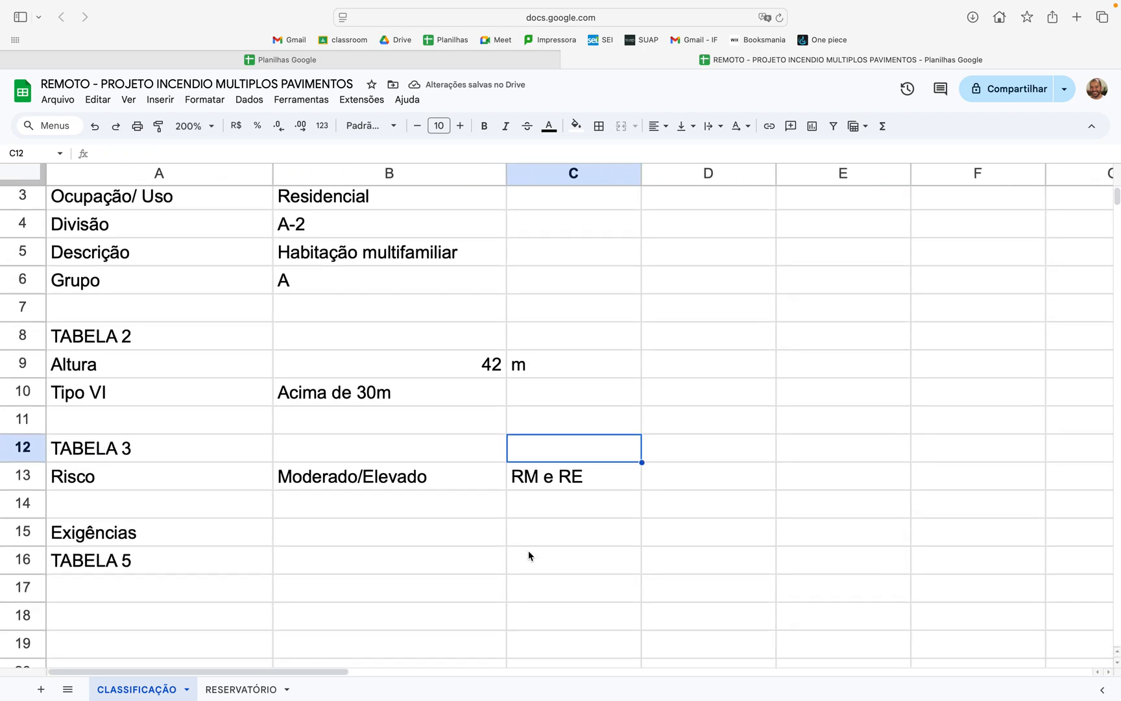
pyautogui.click(213, 540)
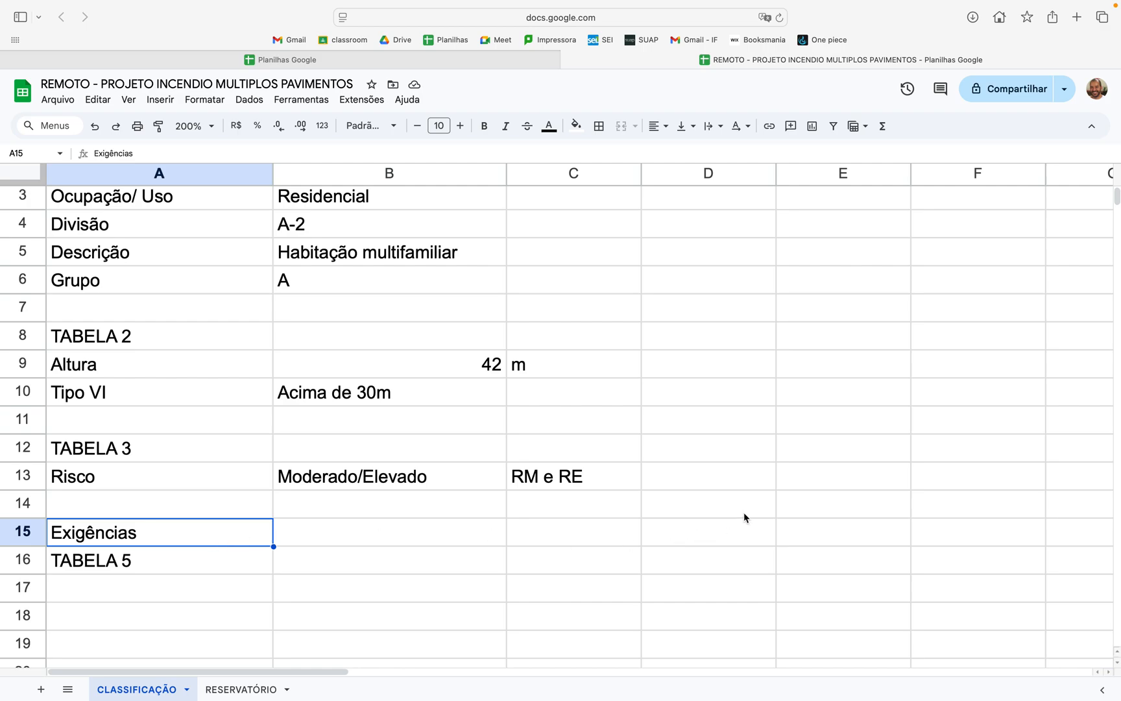
pyautogui.hotkey('ctrl', 'Right')
pyautogui.hotkey('ctrl', 'Right')
pyautogui.hotkey('ctrl', 'Left')
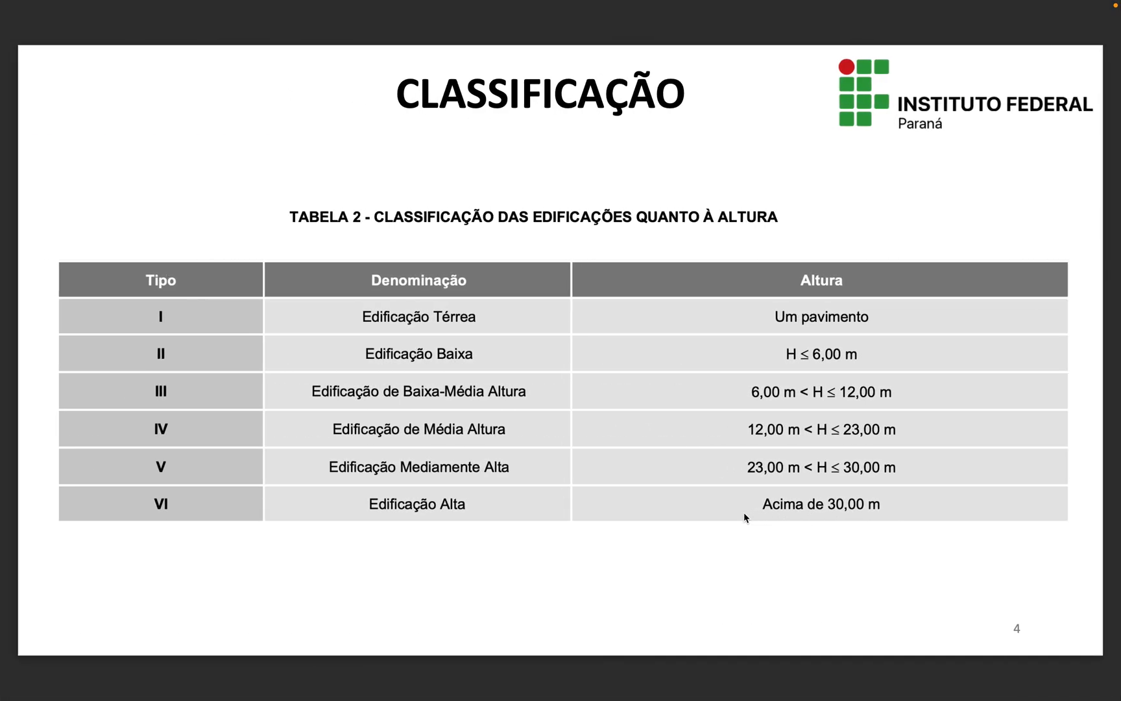
pyautogui.press('Right')
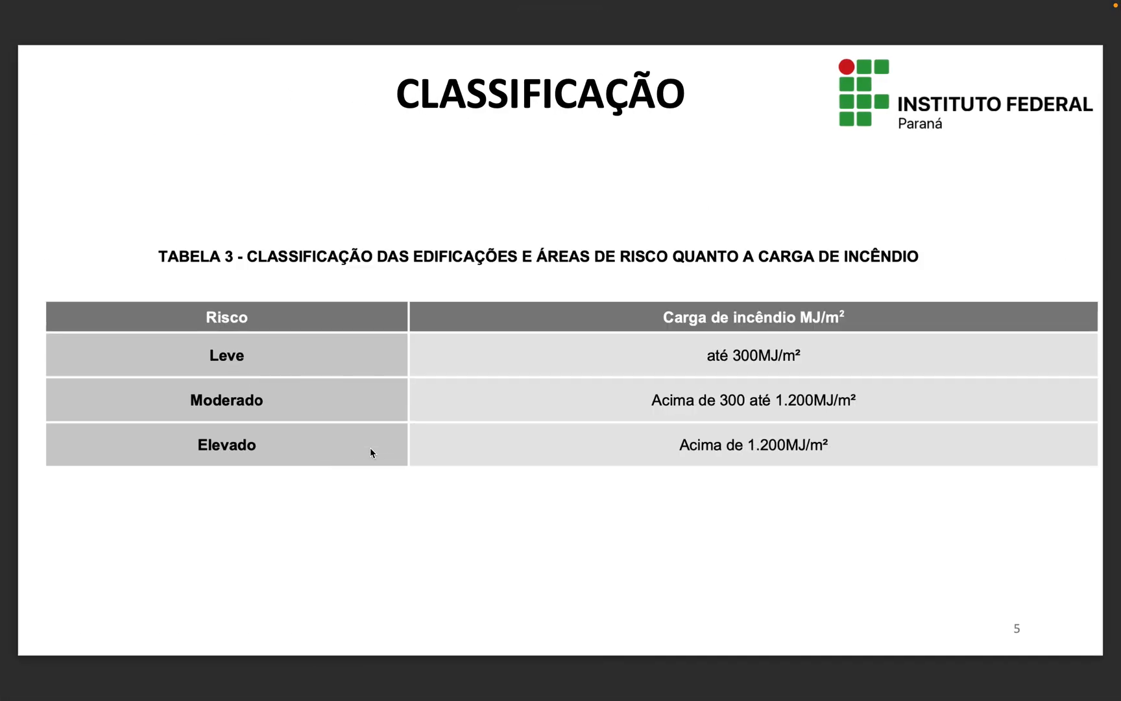
pyautogui.press('Right')
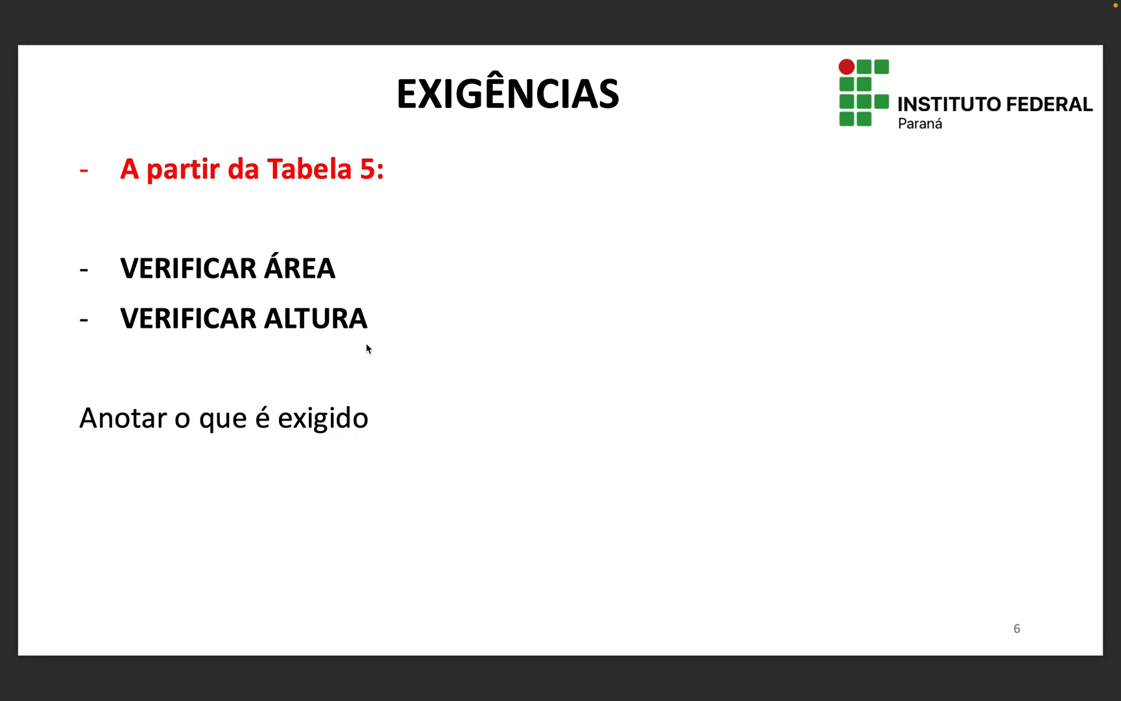
# Step: Switch to the CSCIP document and examine Tabela 5's area and height limits and its safety requirements
pyautogui.hotkey('ctrl', 'Right')
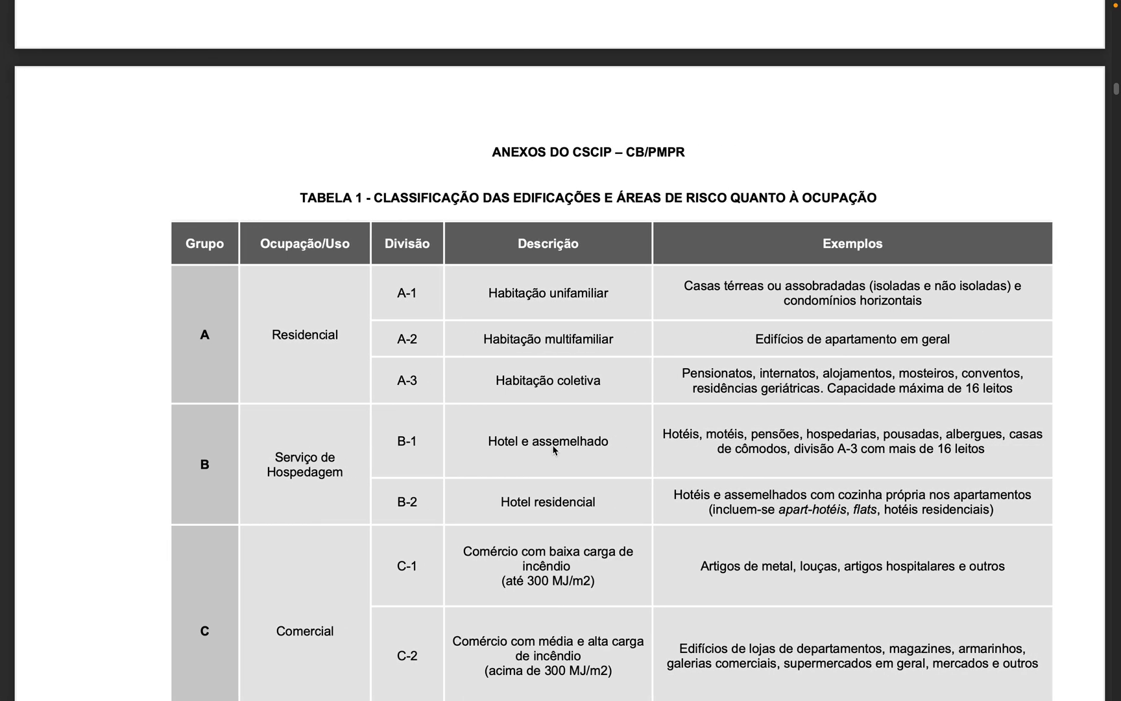
pyautogui.hscroll(1, 678, 468)
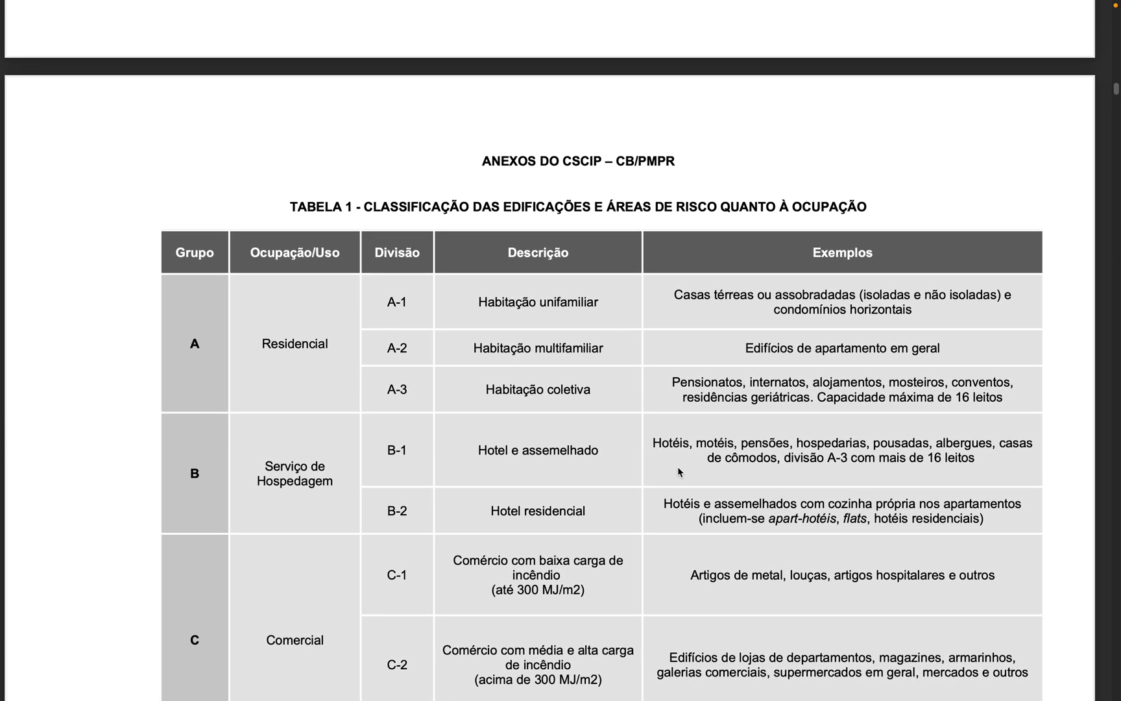
pyautogui.scroll(-10, 678, 472)
pyautogui.scroll(-20, 678, 472)
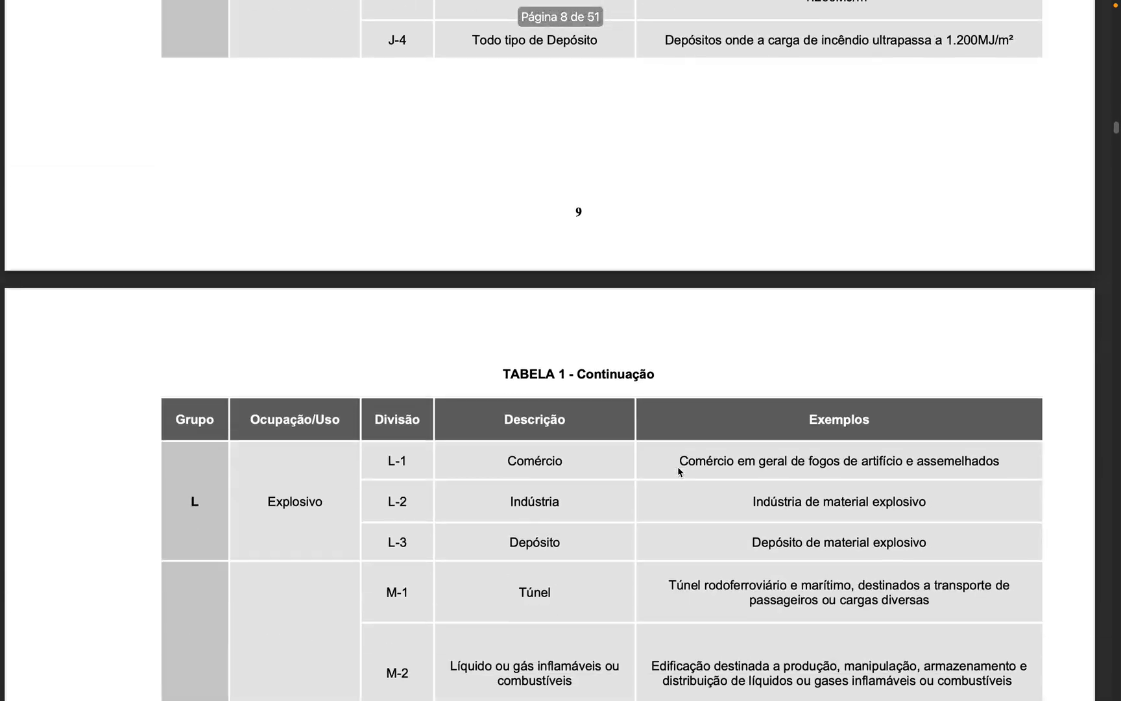
pyautogui.scroll(-10, 678, 472)
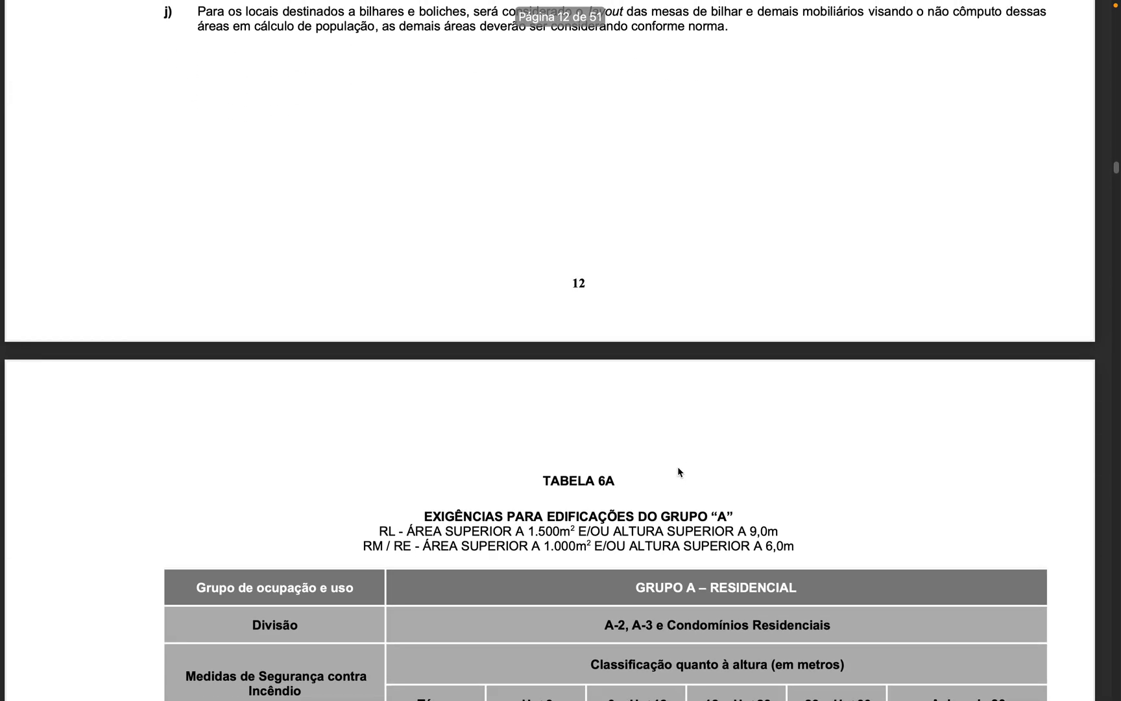
pyautogui.scroll(10, 677, 472)
pyautogui.scroll(6, 678, 472)
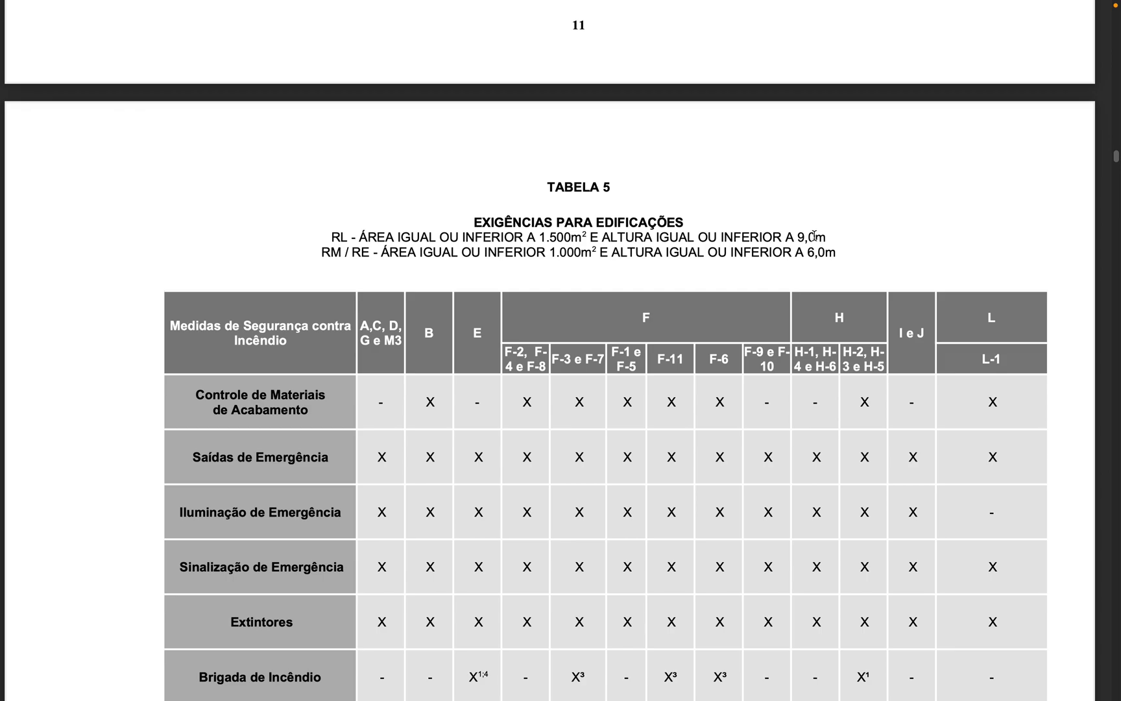
pyautogui.scroll(-20, 591, 439)
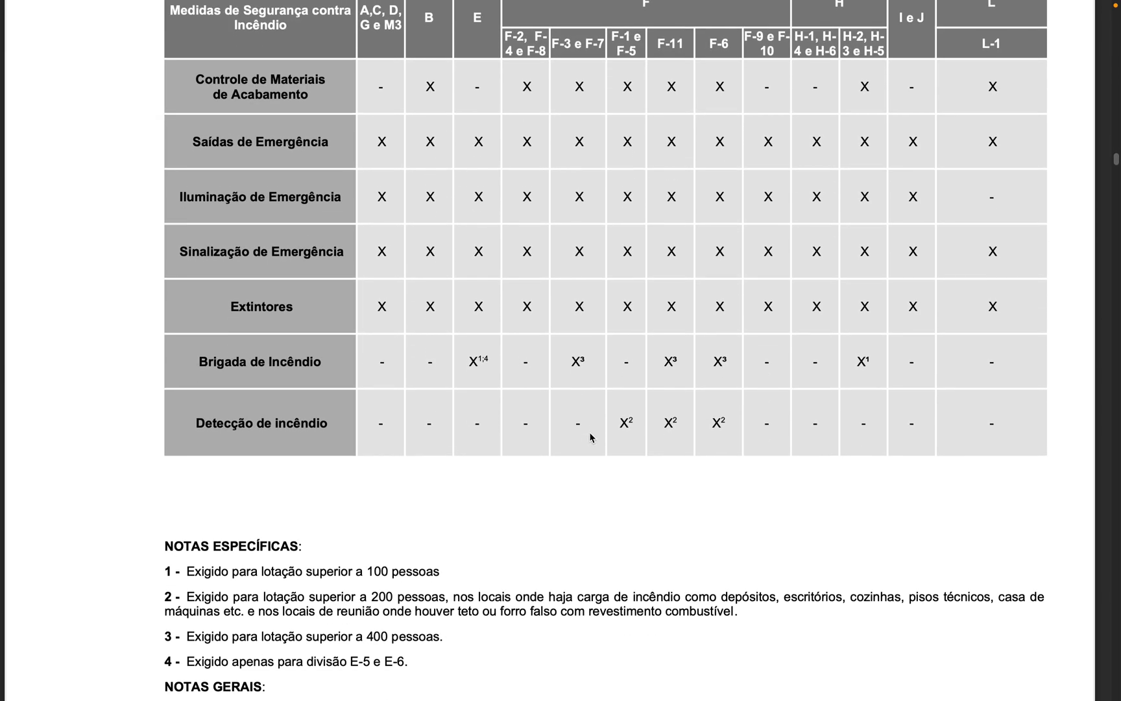
# Step: Capture the safety measures column of Tabela 6A as an image, from its header through "Hidrante e Mangotinhos"
pyautogui.scroll(-5, 591, 438)
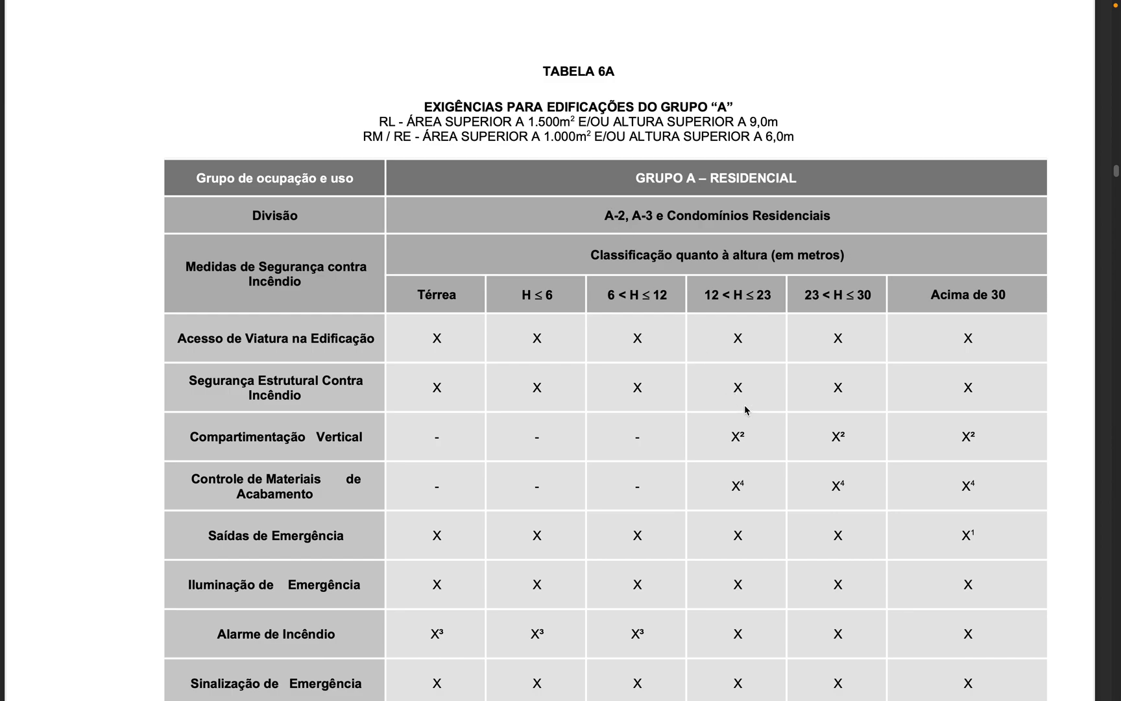
pyautogui.scroll(-4, 842, 416)
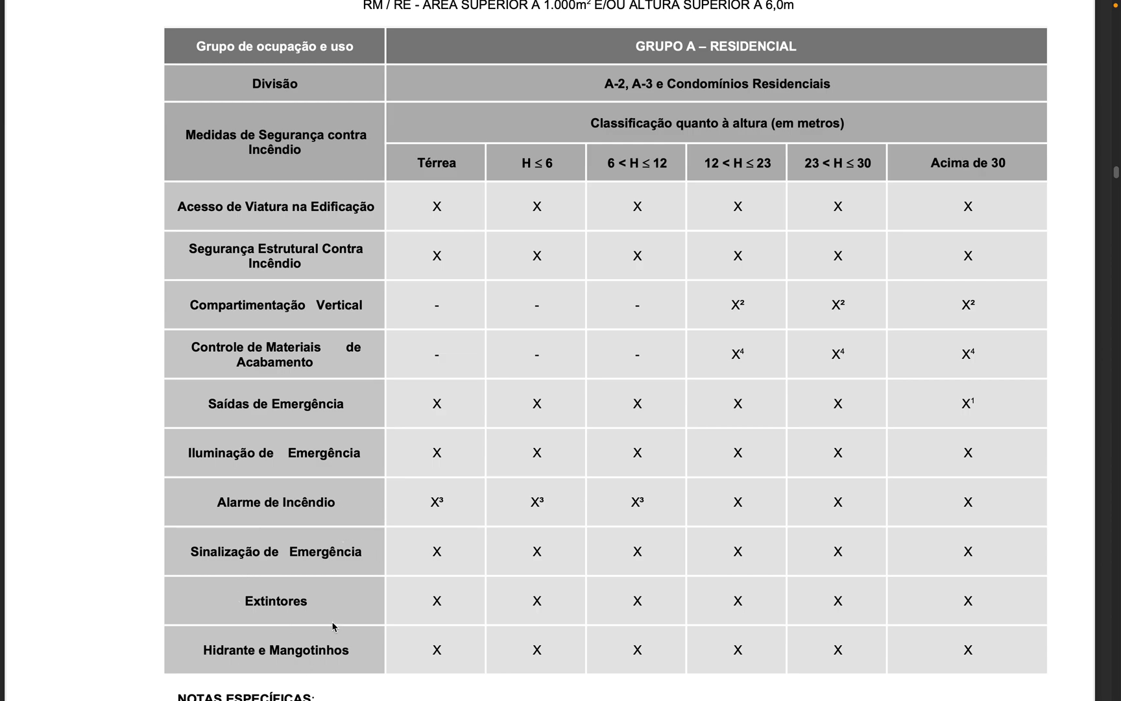
pyautogui.scroll(1, 332, 625)
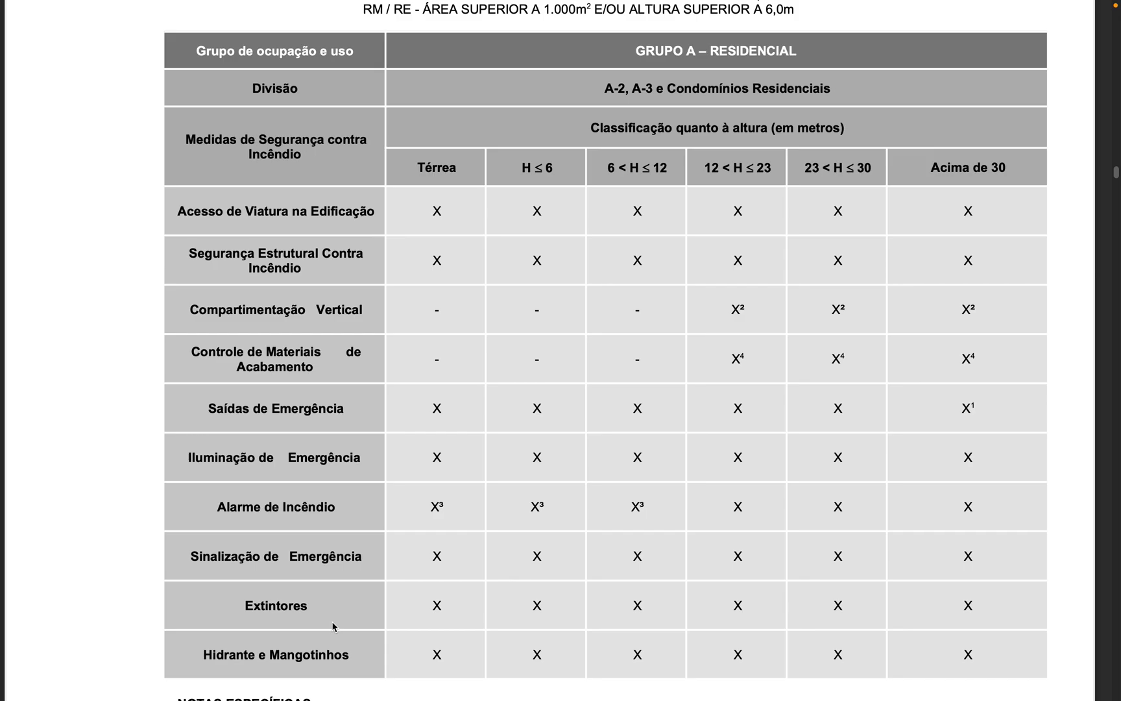
pyautogui.press('super+shift+5')
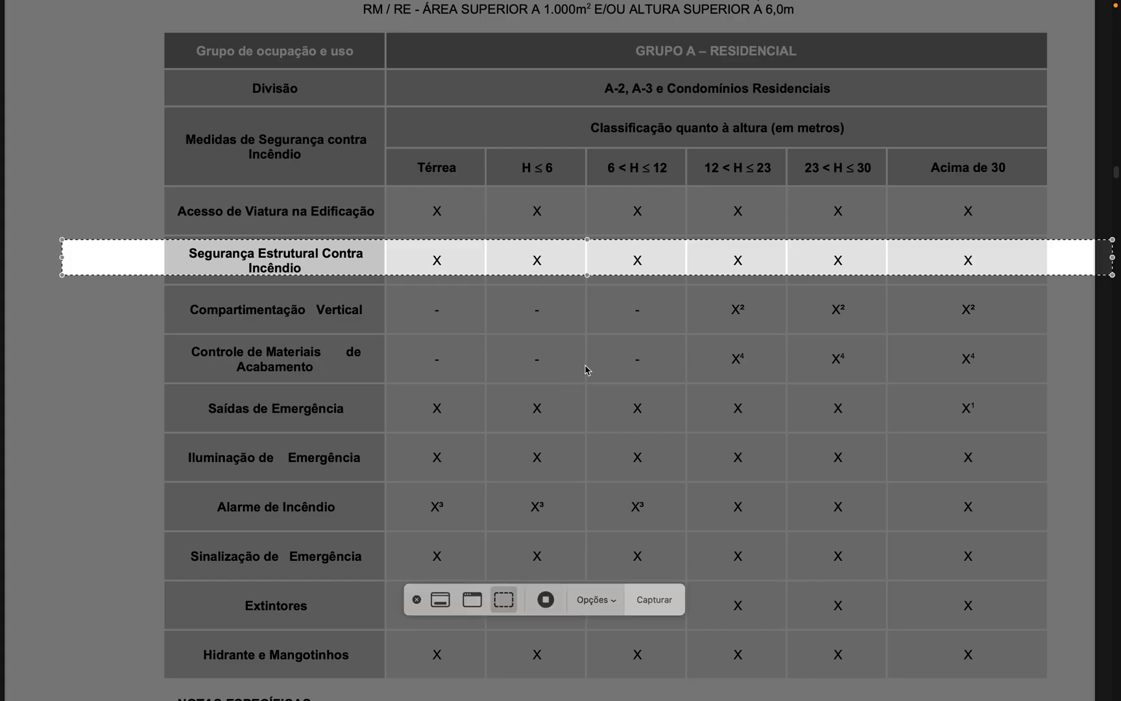
pyautogui.moveTo(61, 258); pyautogui.dragTo(156, 259)
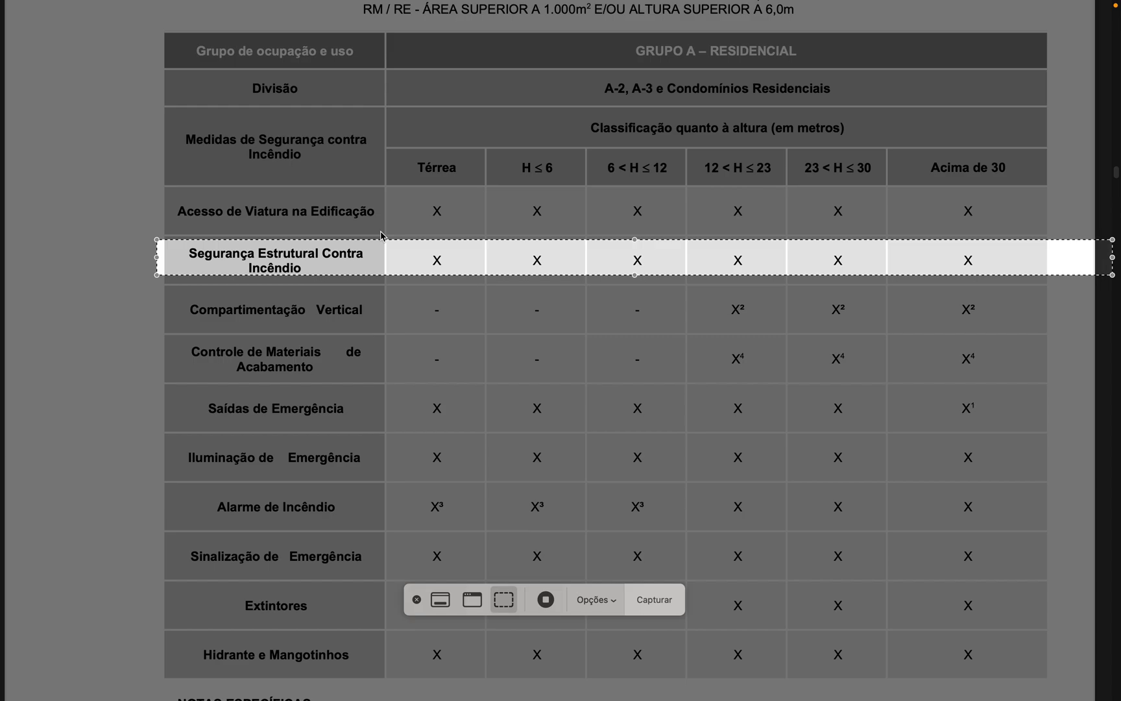
pyautogui.moveTo(634, 240); pyautogui.dragTo(634, 107)
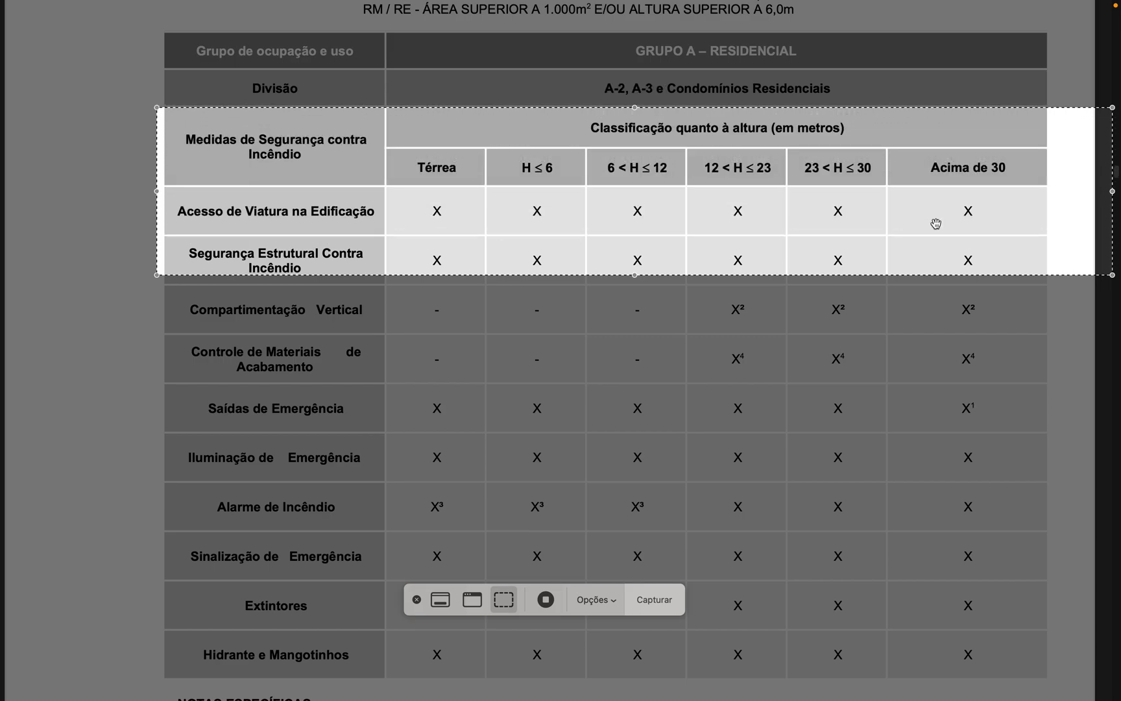
pyautogui.moveTo(1112, 192); pyautogui.dragTo(387, 193)
pyautogui.moveTo(273, 275); pyautogui.dragTo(296, 678)
pyautogui.press('Return')
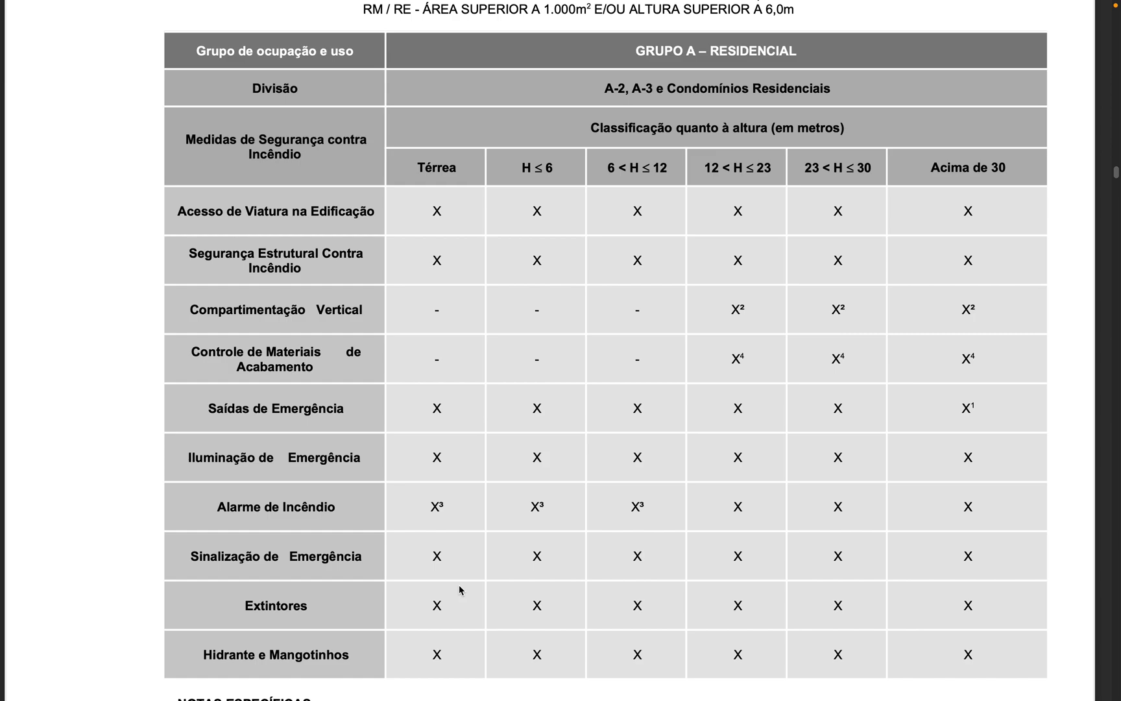
# Step: Switch back to the spreadsheet and change the table label in cell A16 to "TABELA 6a"
pyautogui.hotkey('ctrl', 'Left')
pyautogui.hotkey('ctrl', 'Left')
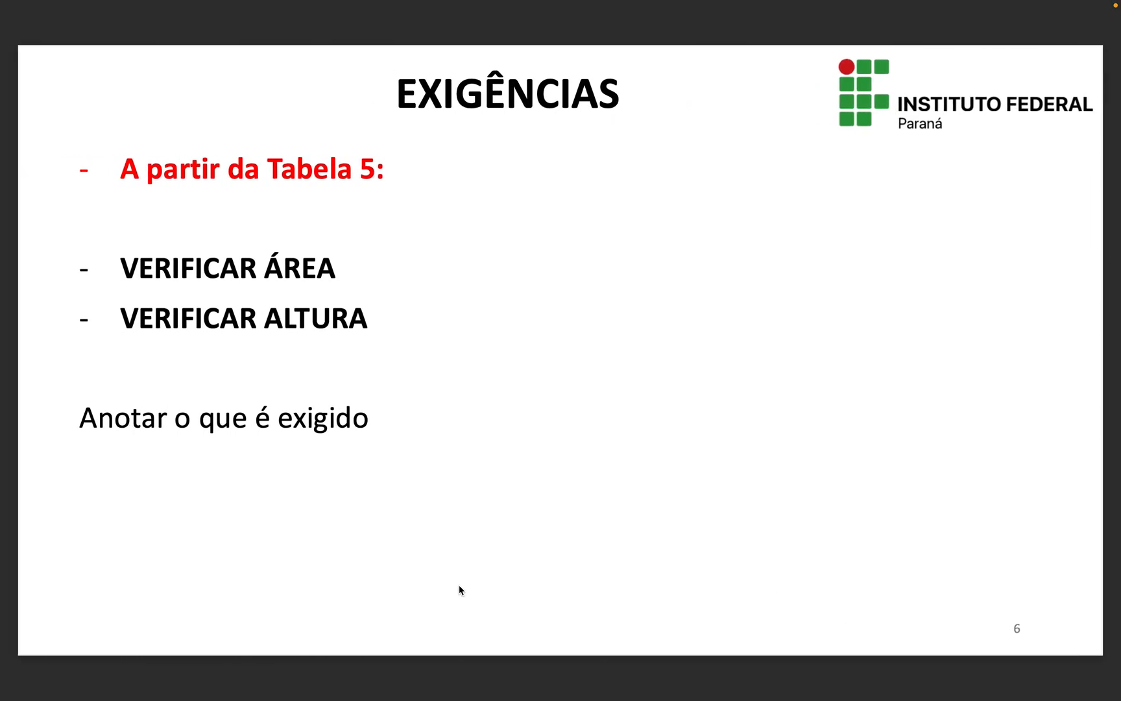
pyautogui.scroll(-4, 279, 559)
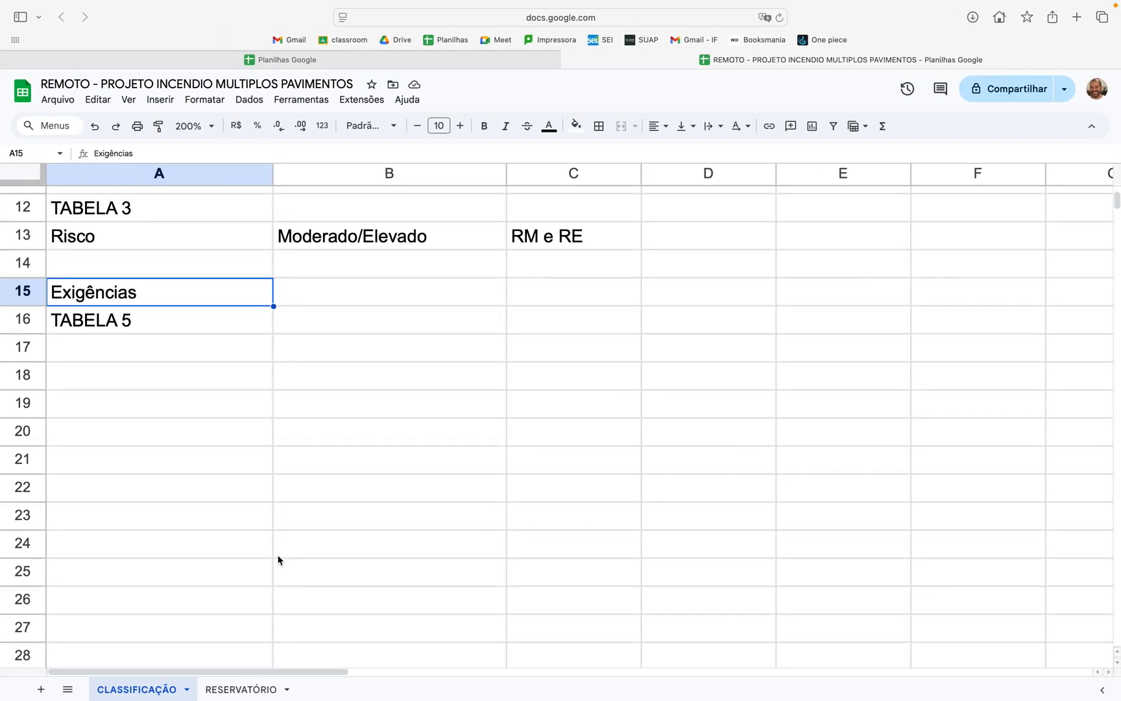
pyautogui.click(177, 331)
pyautogui.doubleClick(177, 331)
pyautogui.press('BackSpace')
pyautogui.write('6a')
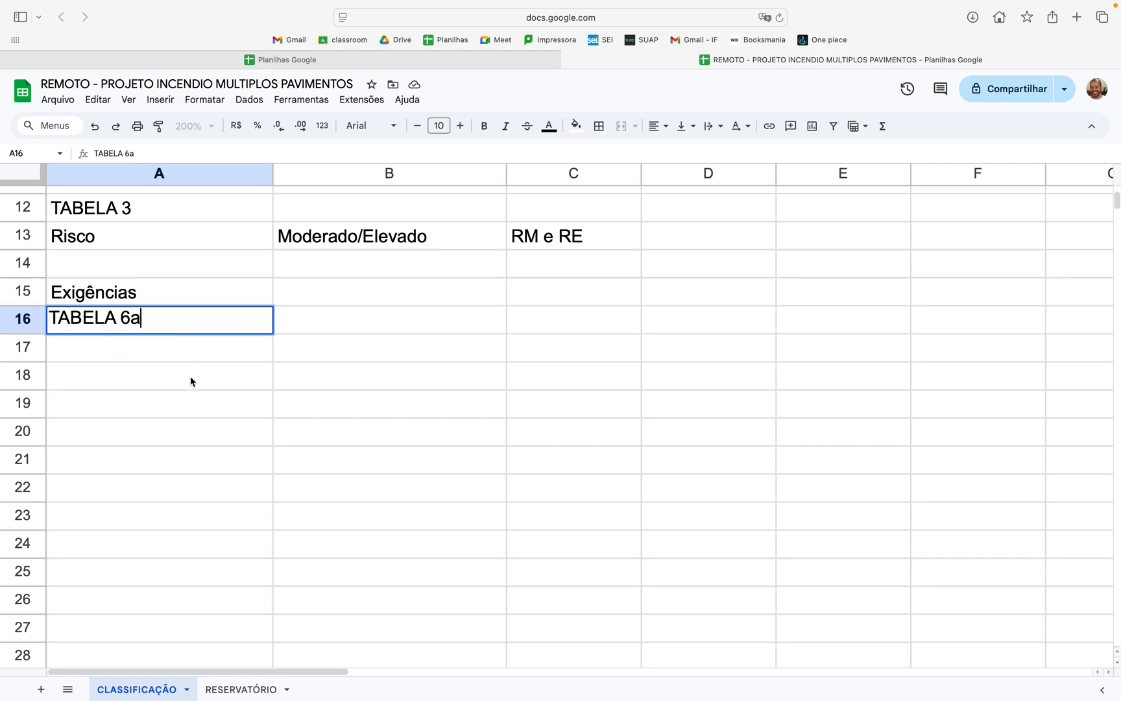
# Step: Paste the captured measures image at cell A18, reduce its size and move it up under the "TABELA 6a" label
pyautogui.click(190, 381)
pyautogui.press('super+v')
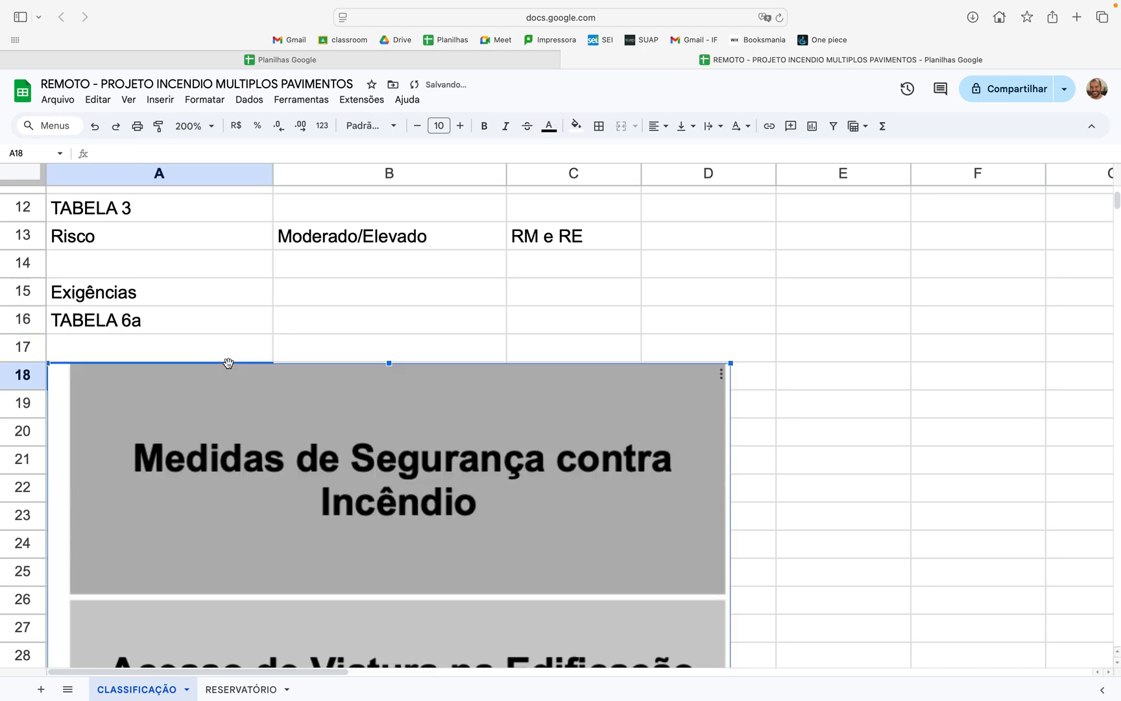
pyautogui.moveTo(731, 365); pyautogui.dragTo(639, 591)
pyautogui.moveTo(326, 605); pyautogui.dragTo(282, 354)
pyautogui.click(755, 453)
# Step: Shrink the pasted measures image further, until its width stays within columns A and B
pyautogui.scroll(-15, 754, 452)
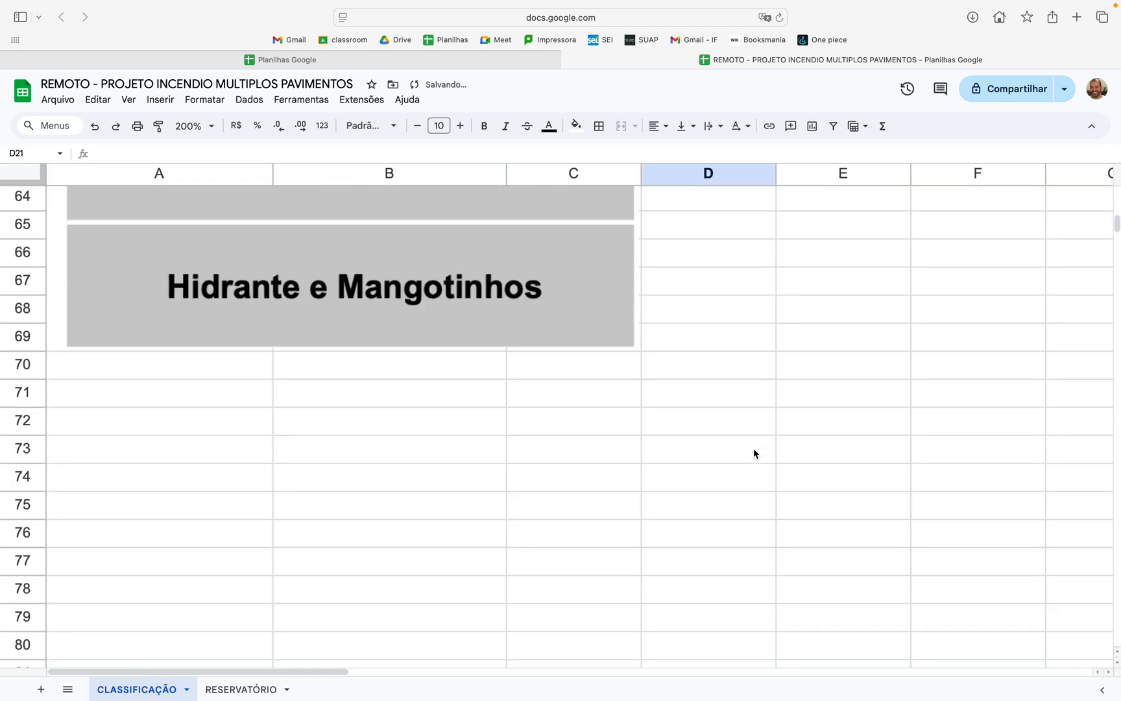
pyautogui.scroll(5, 754, 452)
pyautogui.click(628, 492)
pyautogui.moveTo(639, 522); pyautogui.dragTo(155, 123)
pyautogui.scroll(13, 327, 331)
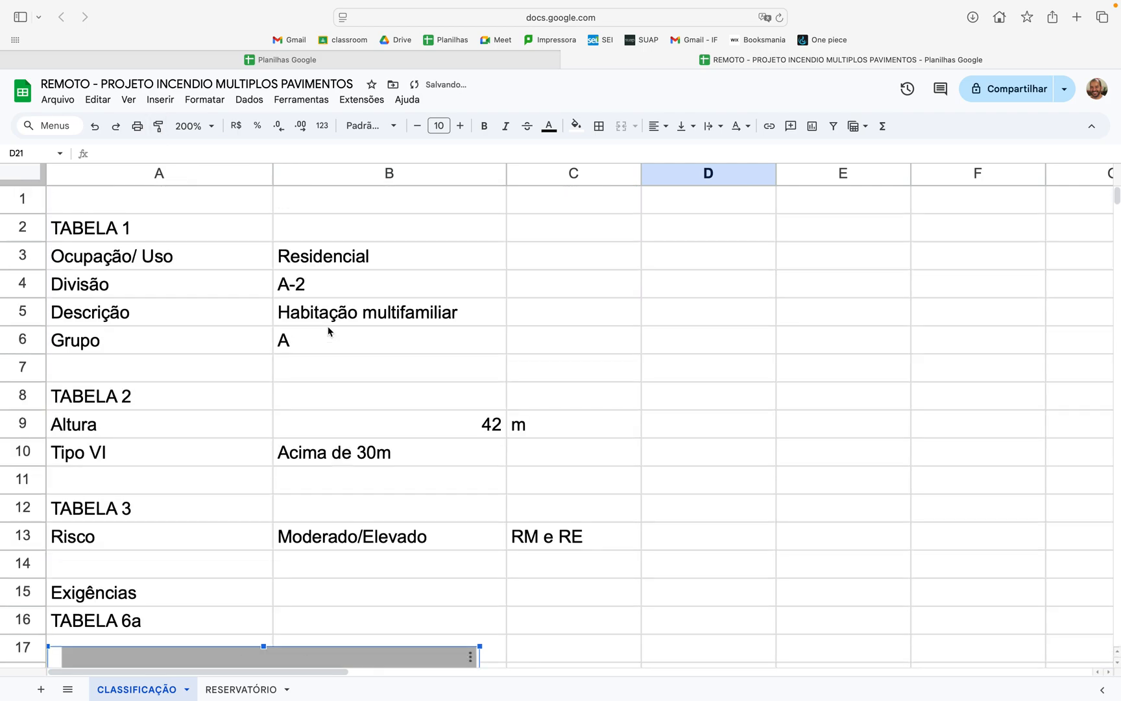
pyautogui.scroll(-5, 327, 328)
pyautogui.scroll(3, 370, 333)
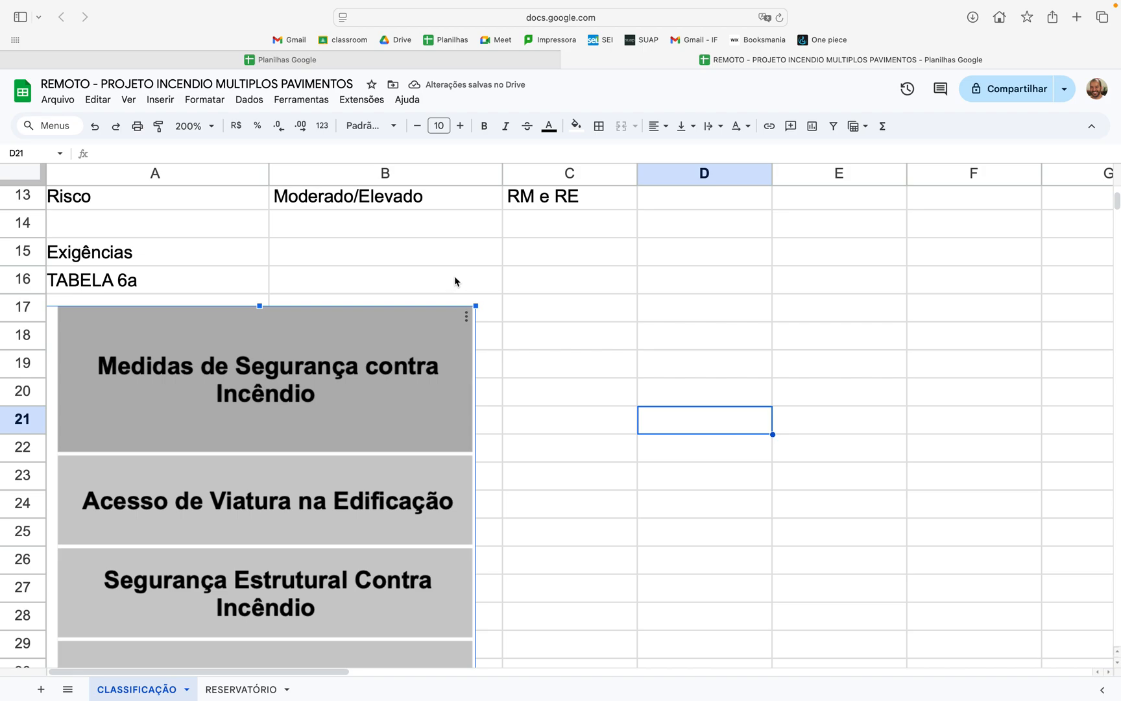
pyautogui.moveTo(476, 306); pyautogui.dragTo(444, 384)
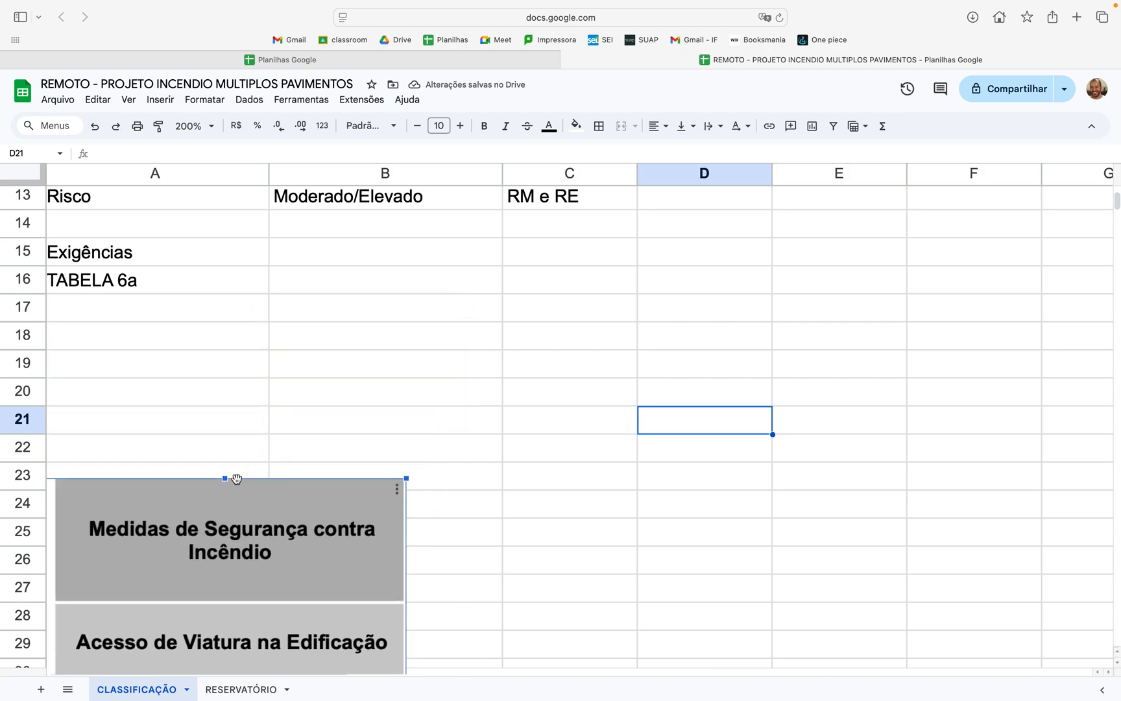
# Step: With the sheet zoomed out to 50%, fit the measures image inside column A starting at row 17, and restore the zoom to 200%
pyautogui.click(195, 125)
pyautogui.click(190, 150)
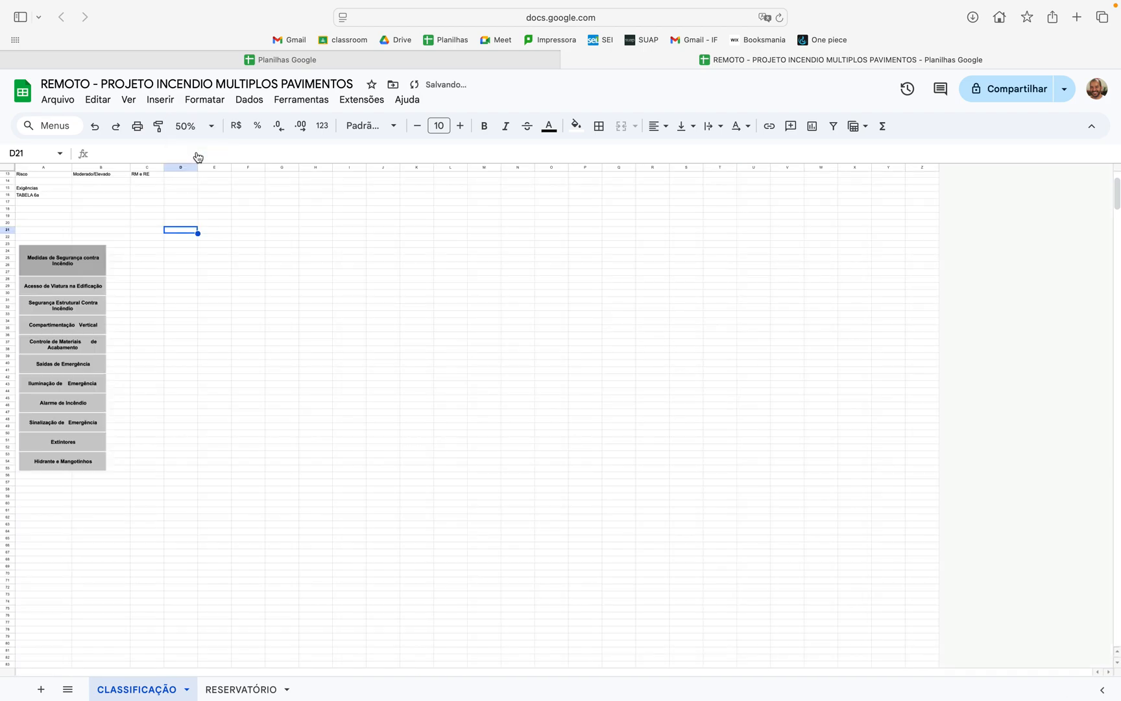
pyautogui.click(85, 368)
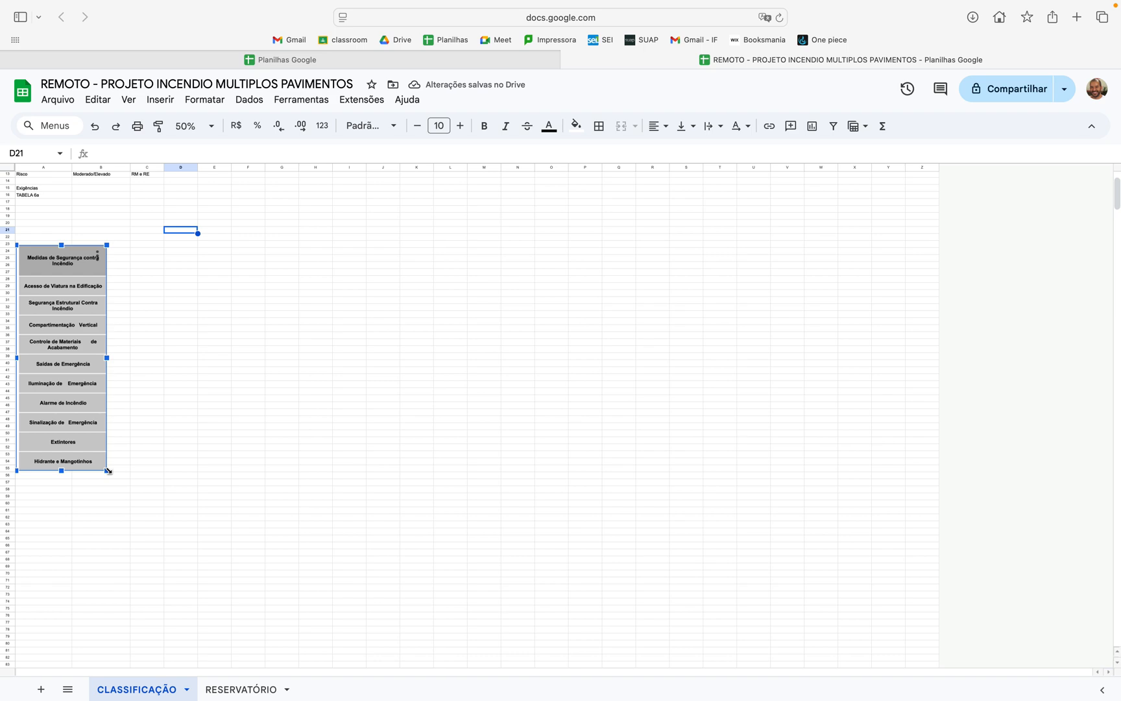
pyautogui.moveTo(107, 470); pyautogui.dragTo(74, 221)
pyautogui.moveTo(43, 269); pyautogui.dragTo(42, 224)
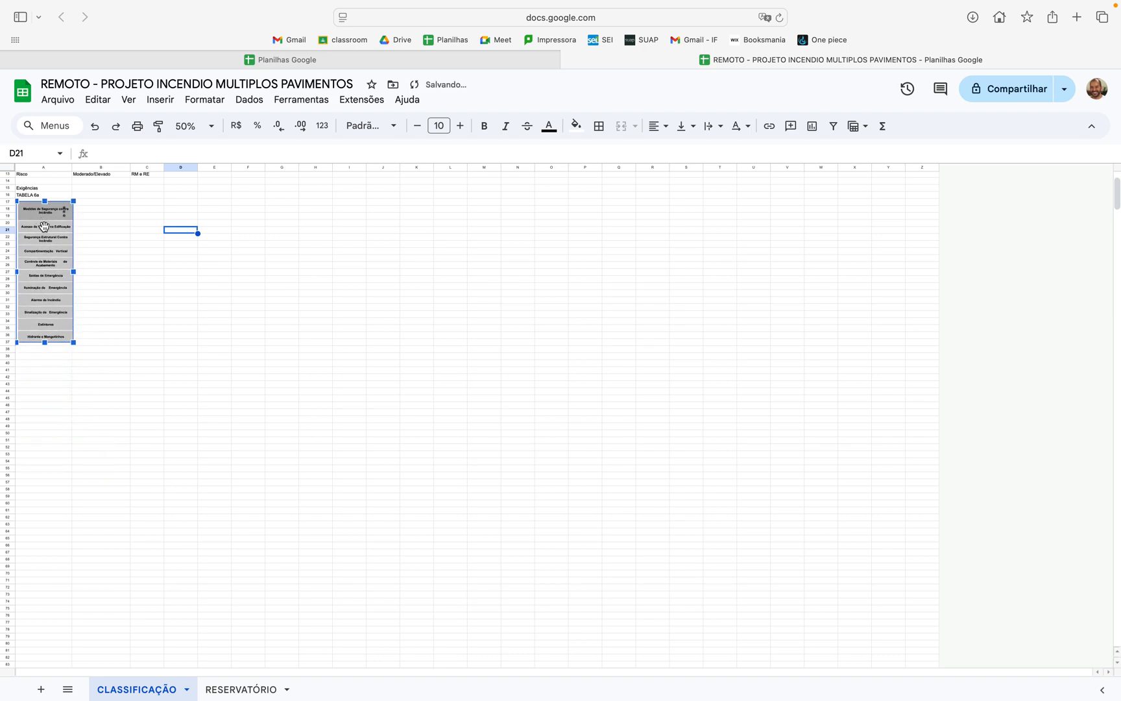
pyautogui.moveTo(74, 346); pyautogui.dragTo(73, 335)
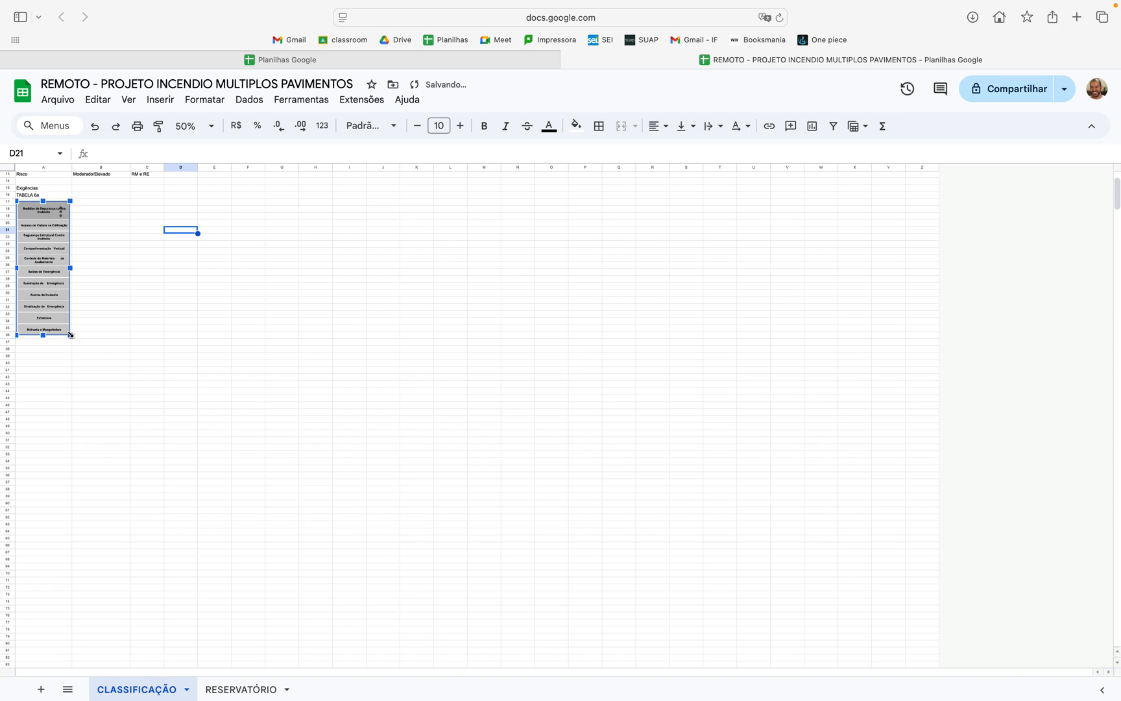
pyautogui.click(154, 316)
pyautogui.click(212, 127)
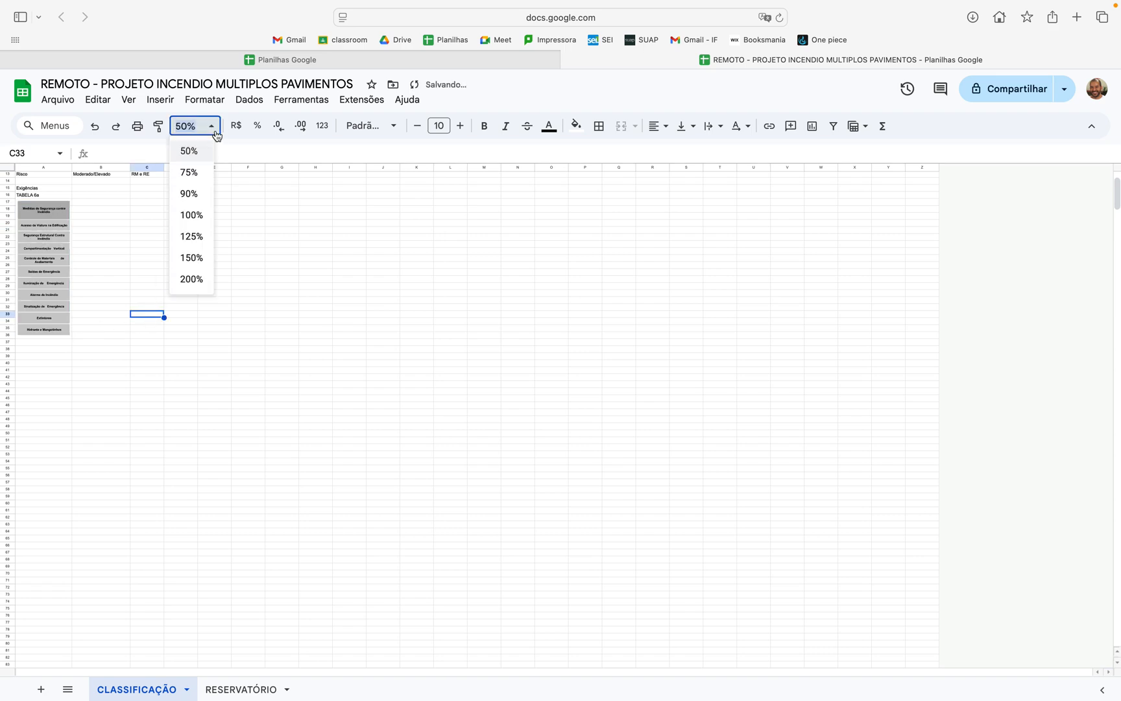
pyautogui.click(195, 279)
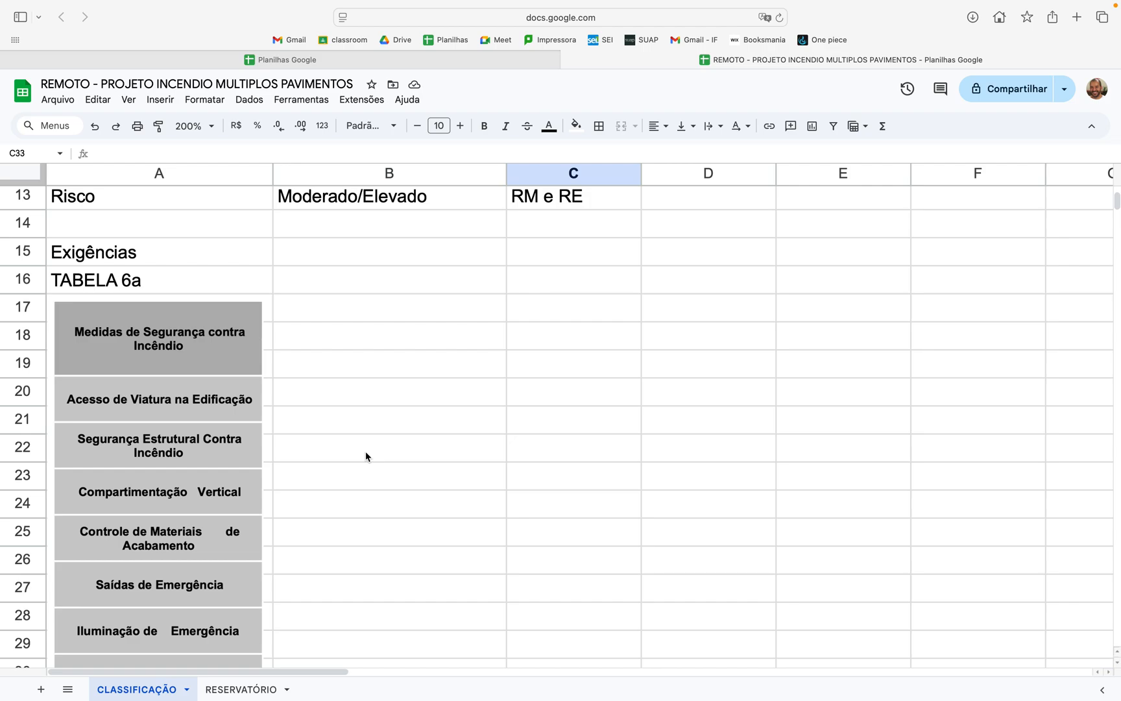
# Step: Switch to the slide presentation and advance to the "Planta de Risco de Incêndio" slide on page 7
pyautogui.hotkey('ctrl', 'Left')
pyautogui.hotkey('ctrl', 'Right')
pyautogui.hotkey('ctrl', 'Right')
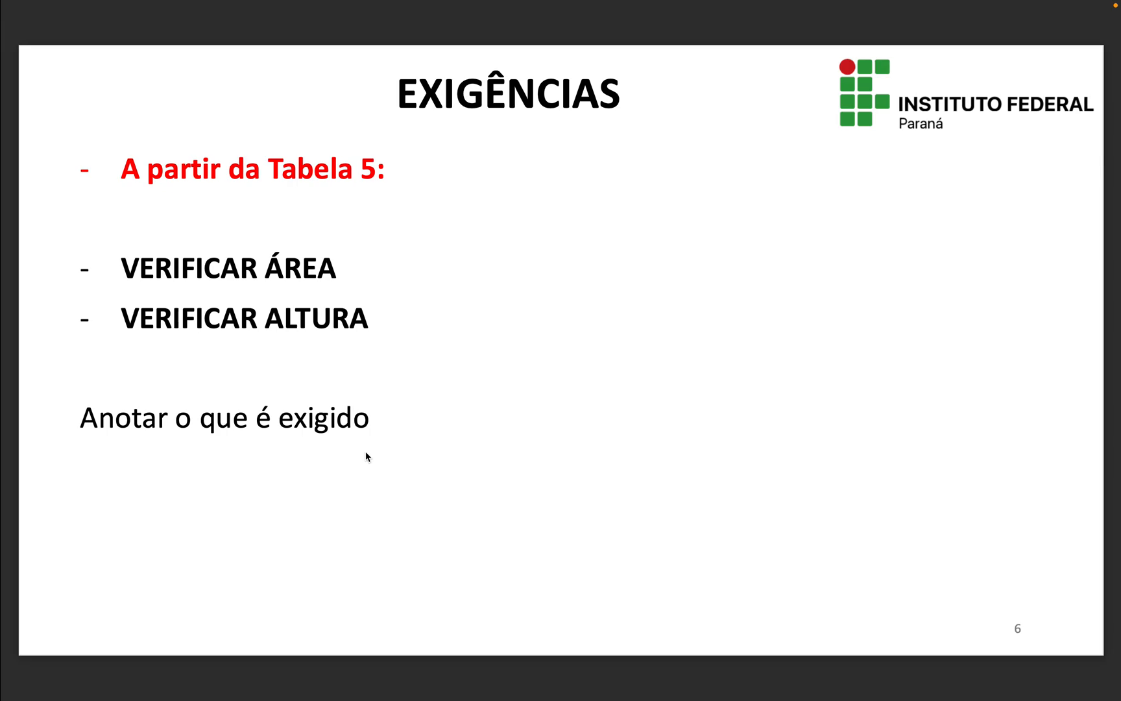
pyautogui.press('Right')
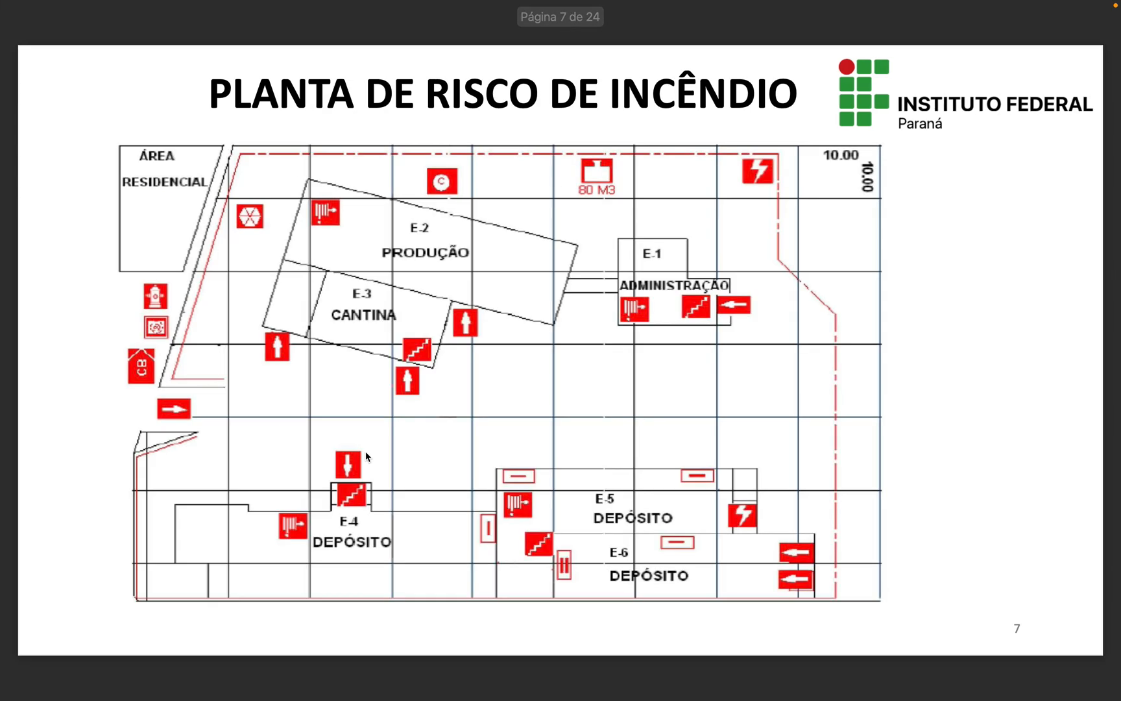
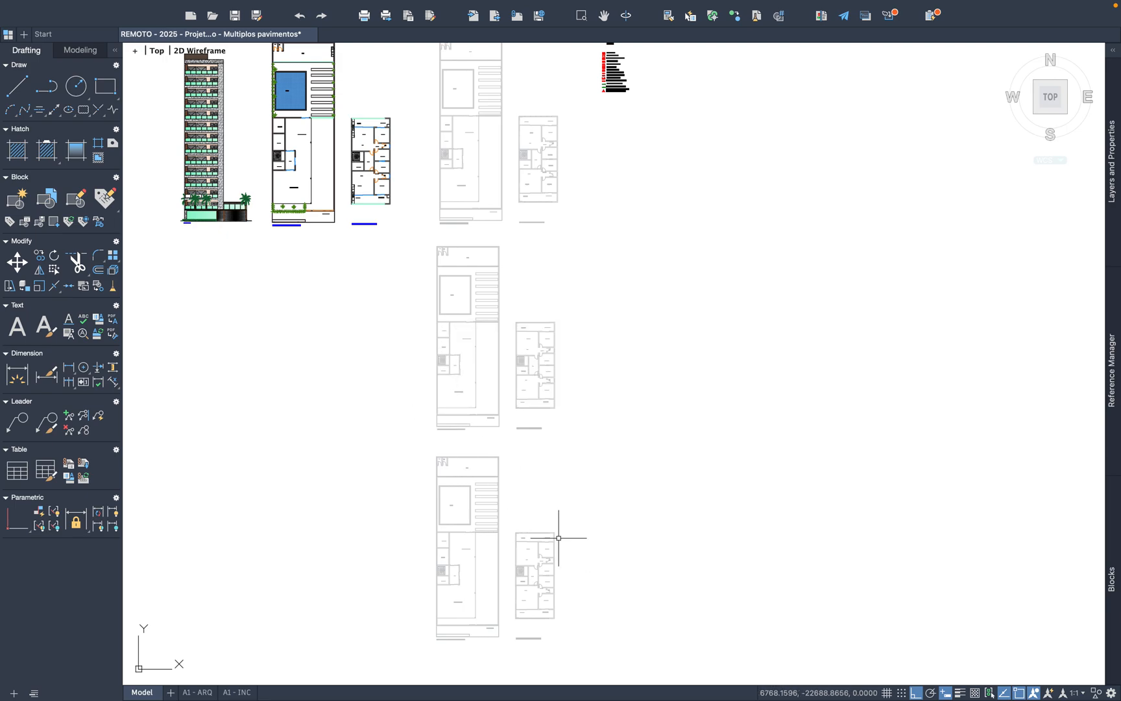
# Step: Copy the Risco Elétrico symbol from the LEGENDA beside the grey floor plans
pyautogui.moveTo(526, 224); pyautogui.dragTo(480, 465, button='middle')
pyautogui.scroll(8, 565, 314)
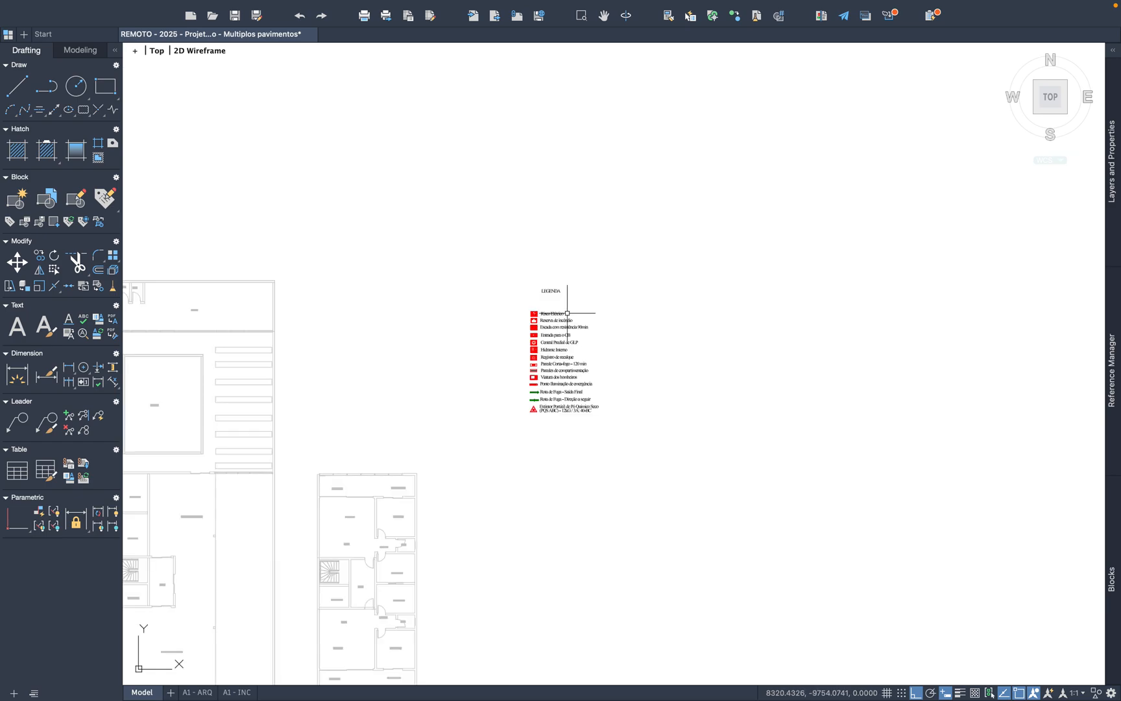
pyautogui.scroll(3, 583, 324)
pyautogui.moveTo(633, 330)
pyautogui.mouseDown(button='middle')
pyautogui.moveTo(553, 301)
pyautogui.moveTo(706, 253)
pyautogui.moveTo(715, 189)
pyautogui.moveTo(712, 290)
pyautogui.mouseUp(button='middle')
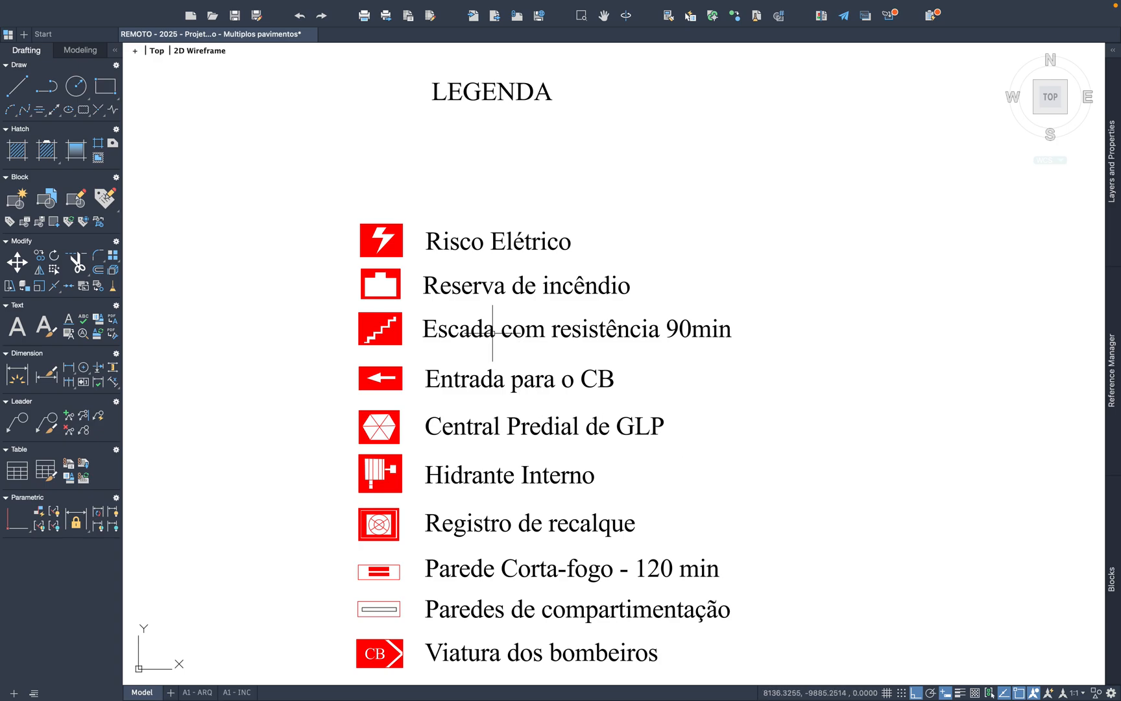
pyautogui.moveTo(412, 261); pyautogui.dragTo(335, 207)
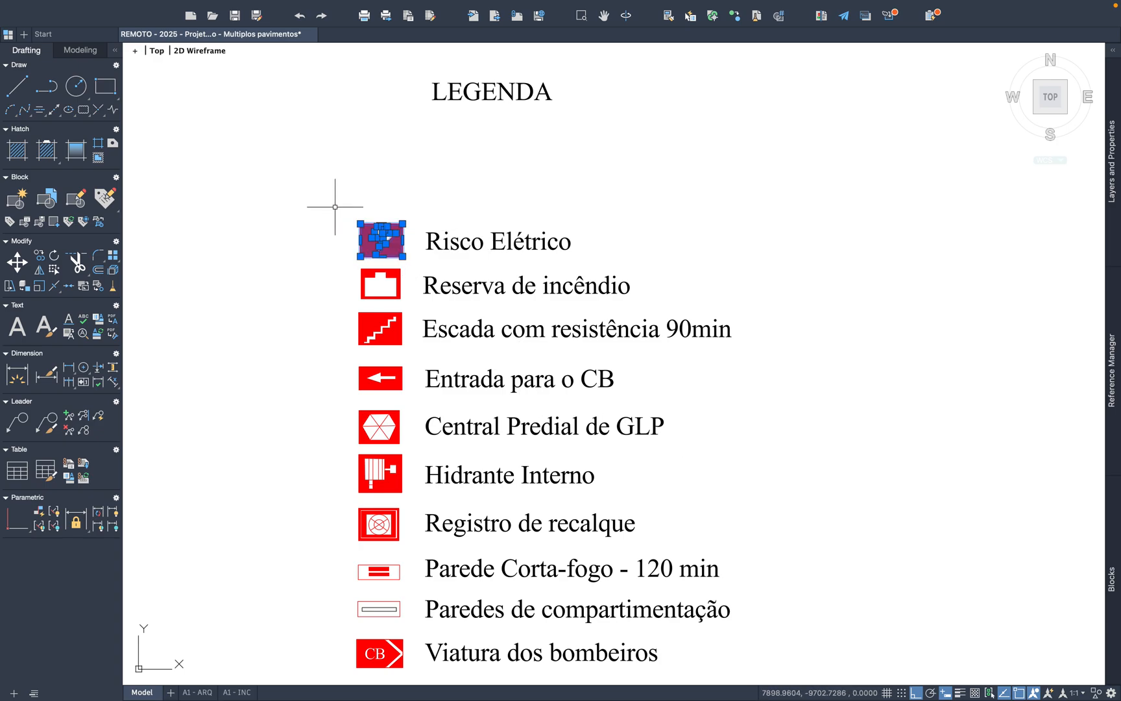
pyautogui.scroll(-4, 698, 314)
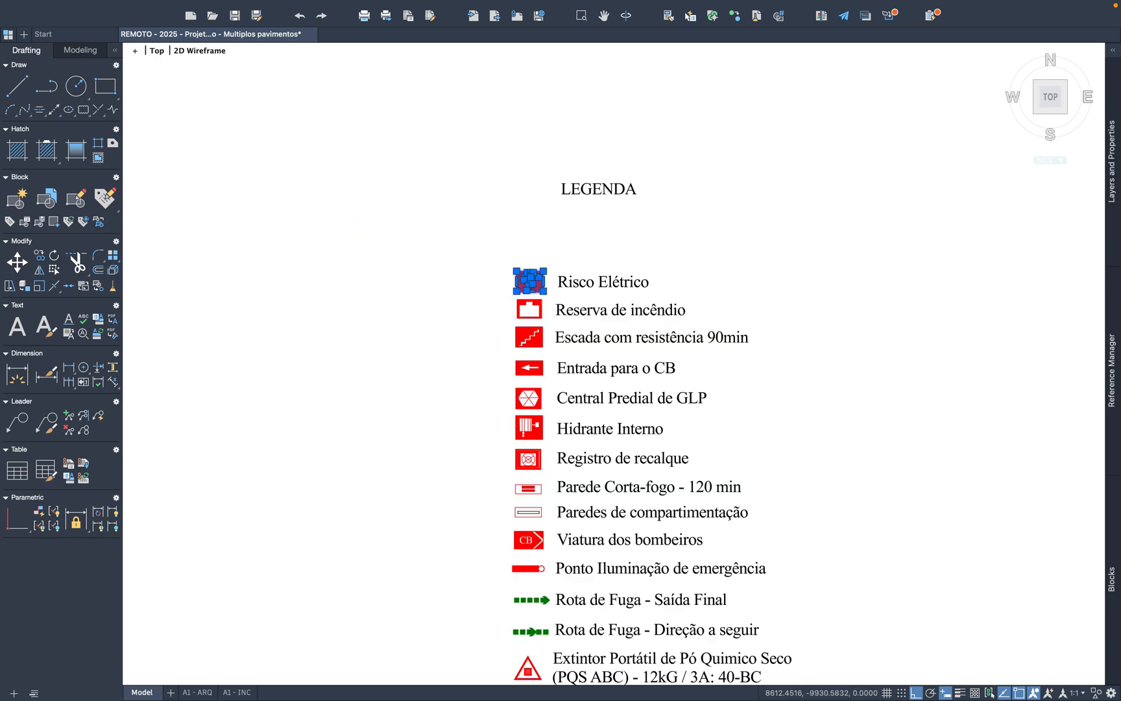
pyautogui.hotkey('ctrl', 'c')
# Step: Paste the Risco Elétrico symbol into the upper right corner of the HALL on the uppermost grey PAVIMENTO TÉRREO plan
pyautogui.hotkey('ctrl', 'v')
pyautogui.scroll(-8, 771, 333)
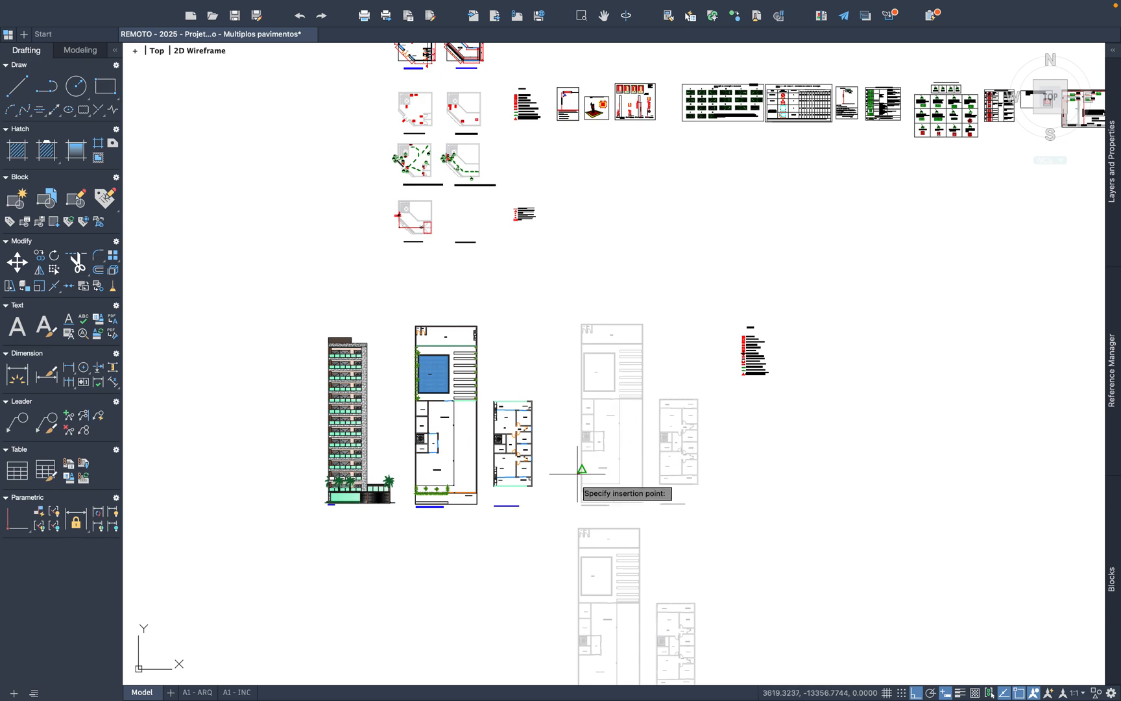
pyautogui.scroll(10, 566, 482)
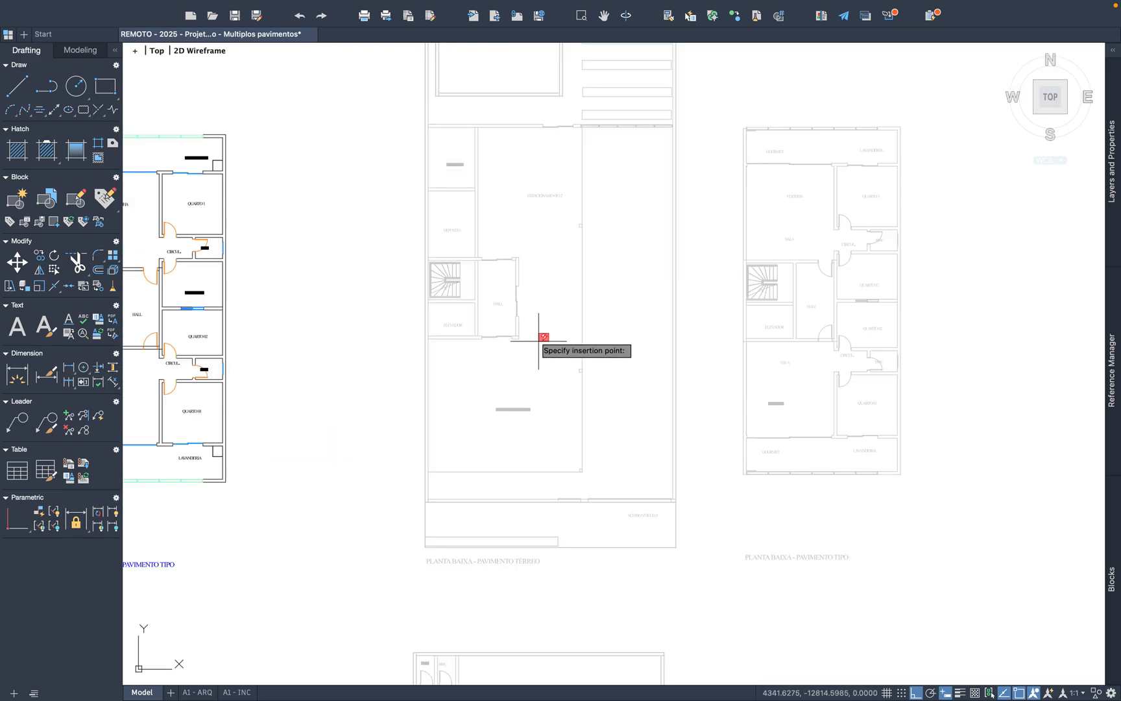
pyautogui.scroll(8, 532, 295)
pyautogui.moveTo(537, 302); pyautogui.dragTo(556, 399, button='middle')
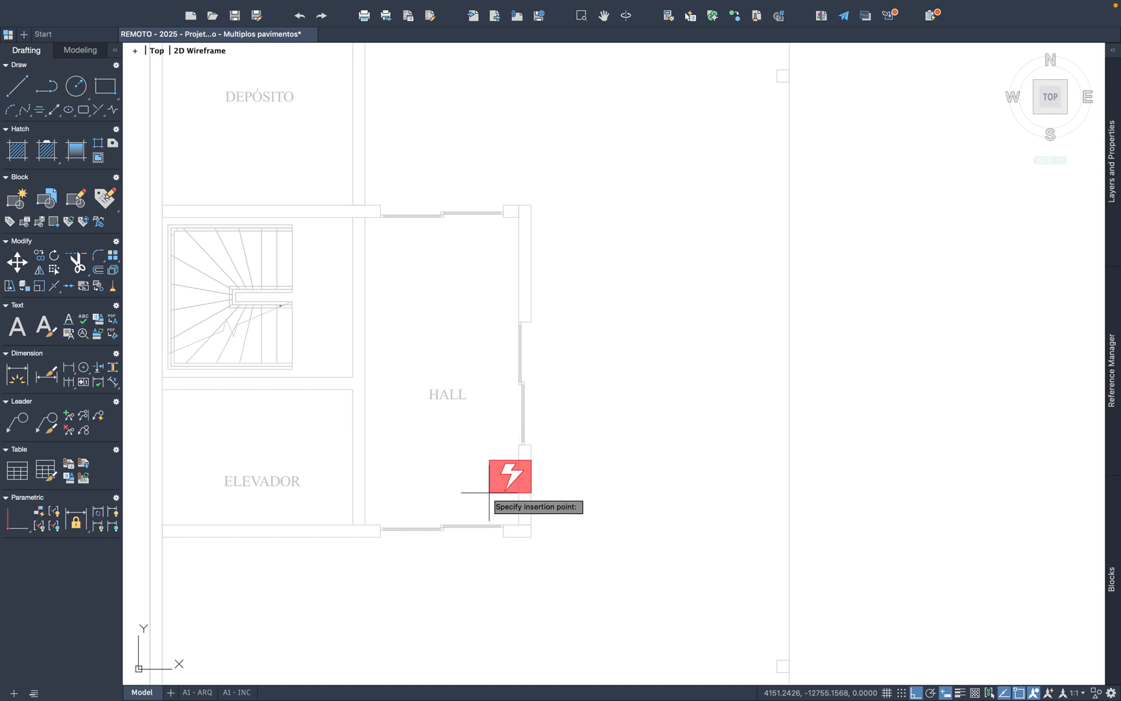
pyautogui.scroll(2, 483, 266)
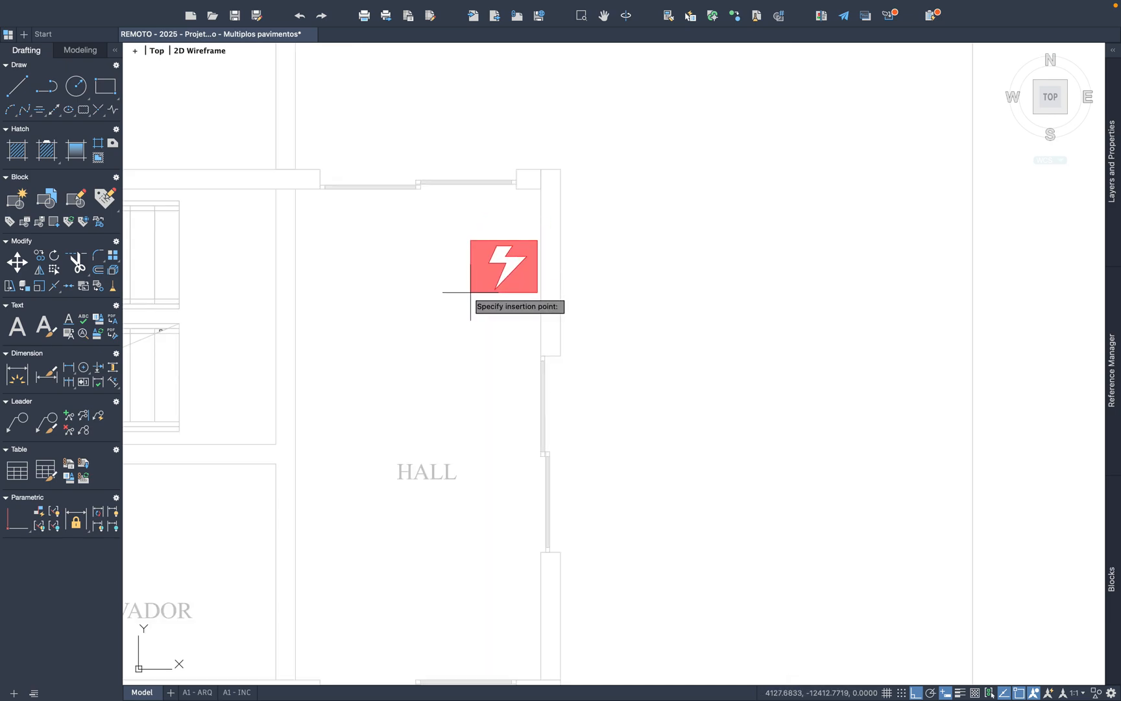
pyautogui.click(471, 293)
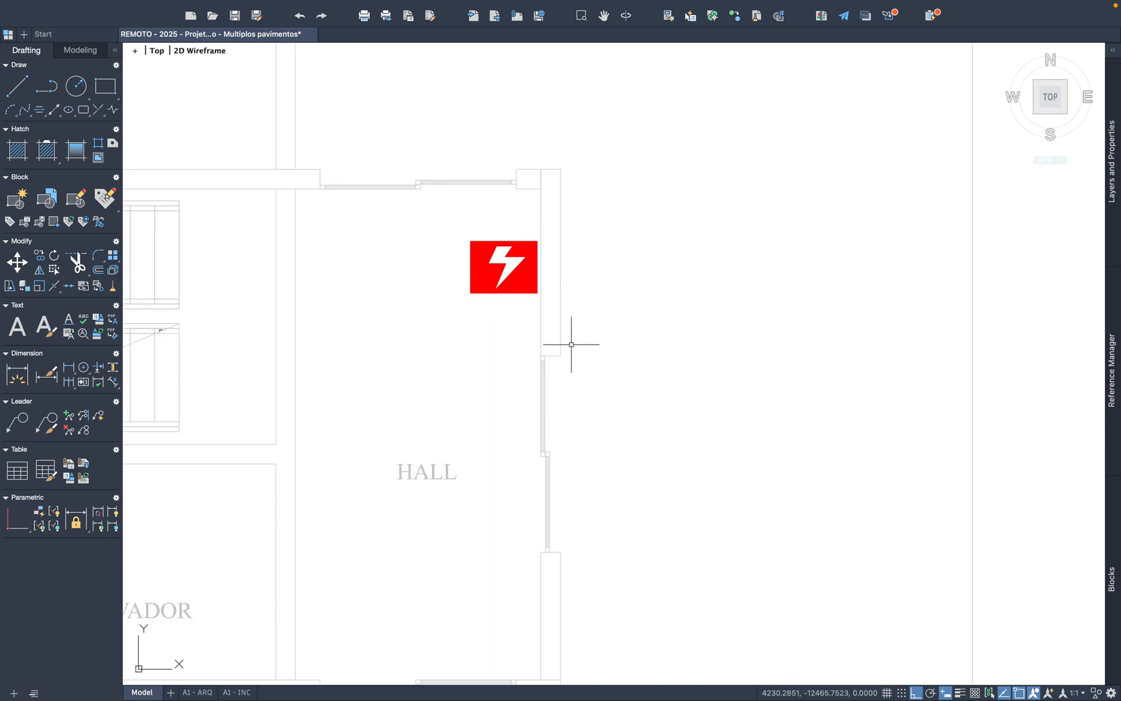
# Step: Paste another Risco Elétrico symbol in the SALÃO of the same ground-floor plan, beside the BWC rooms
pyautogui.scroll(-4, 571, 344)
pyautogui.press('super+v')
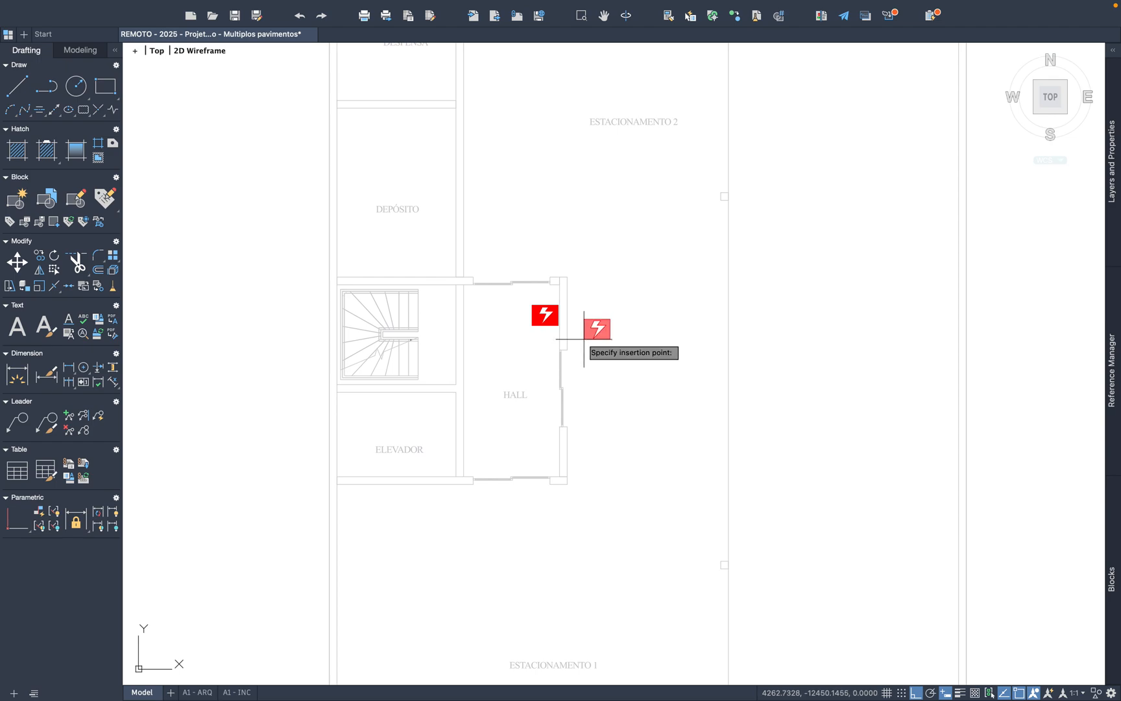
pyautogui.scroll(-4, 586, 339)
pyautogui.moveTo(617, 250); pyautogui.dragTo(543, 560, button='middle')
pyautogui.scroll(-2, 605, 278)
pyautogui.scroll(6, 542, 355)
pyautogui.scroll(1, 542, 355)
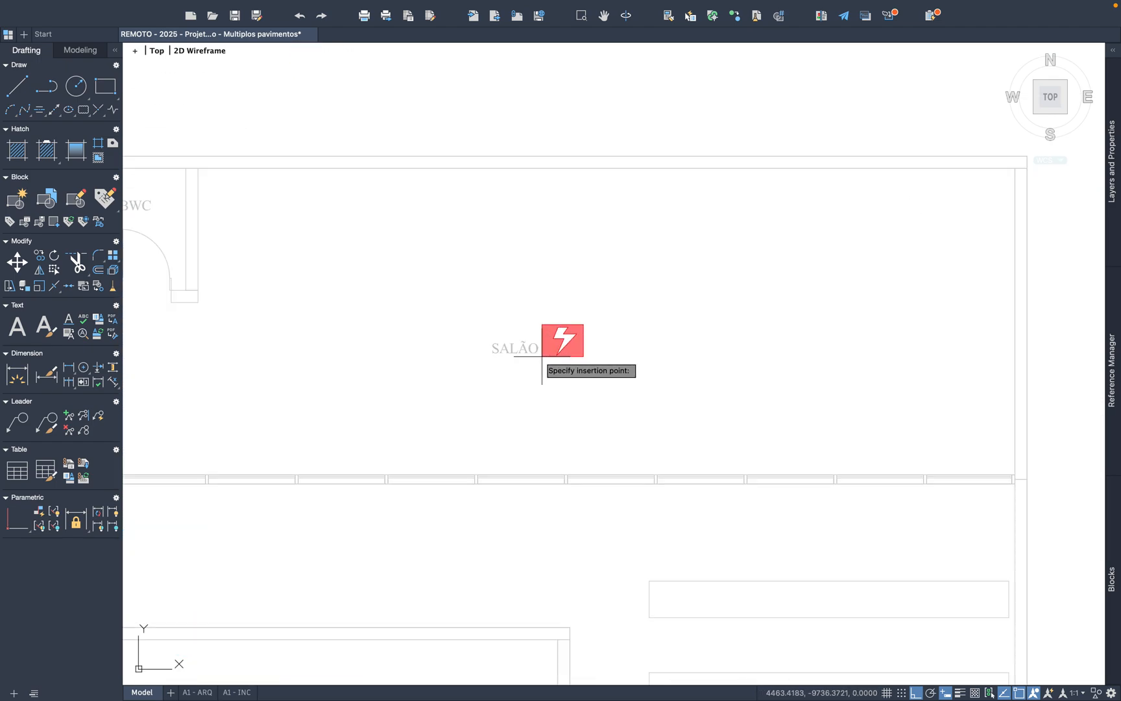
pyautogui.scroll(-1, 555, 367)
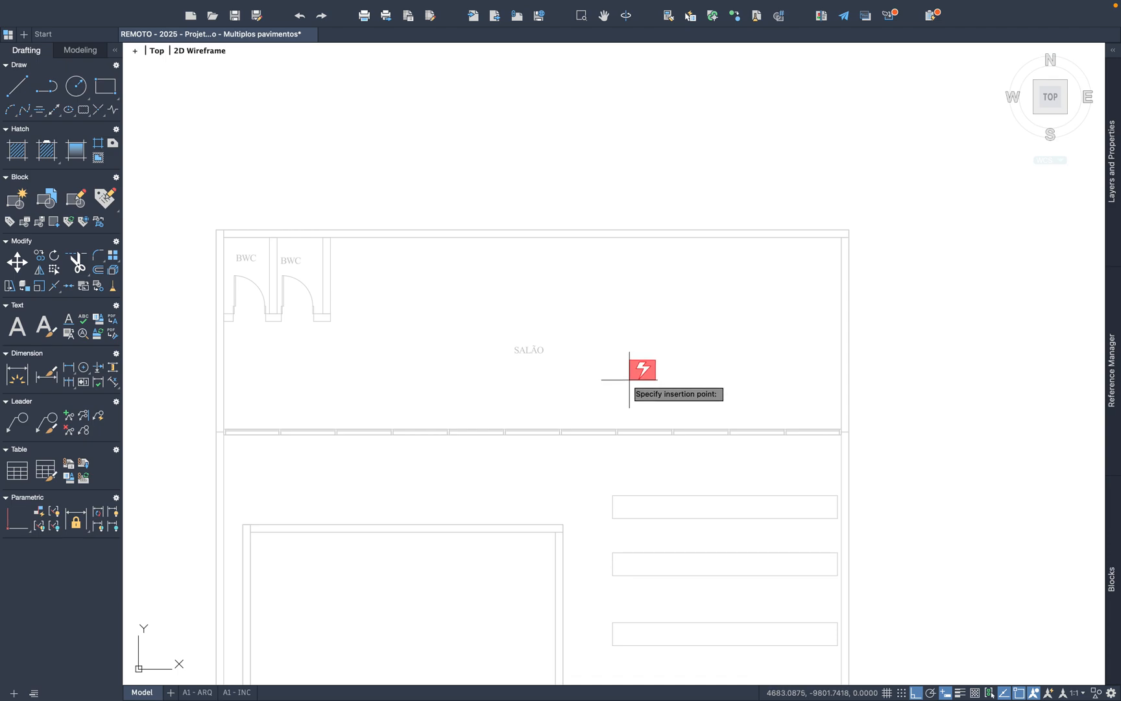
pyautogui.scroll(3, 396, 274)
pyautogui.click(229, 272)
# Step: Paste a Risco Elétrico symbol against the HALL's right wall on the uppermost grey PAVIMENTO TIPO plan, just below the upper door
pyautogui.scroll(-8, 526, 431)
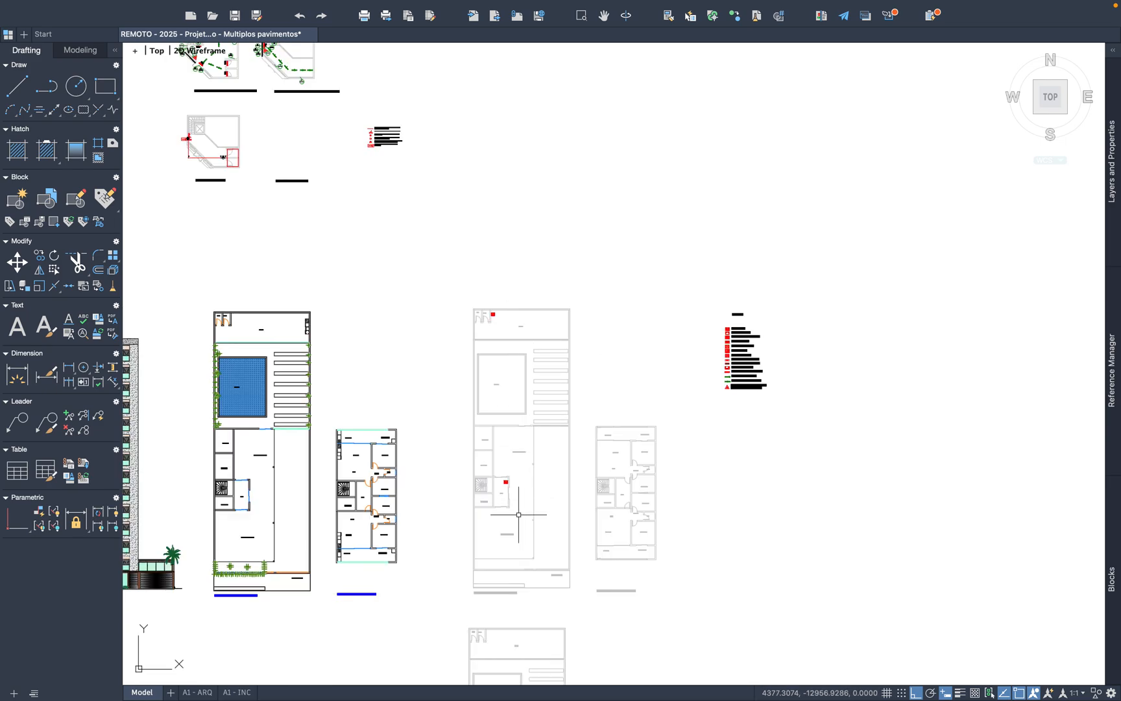
pyautogui.scroll(5, 520, 515)
pyautogui.moveTo(536, 384); pyautogui.dragTo(475, 524, button='middle')
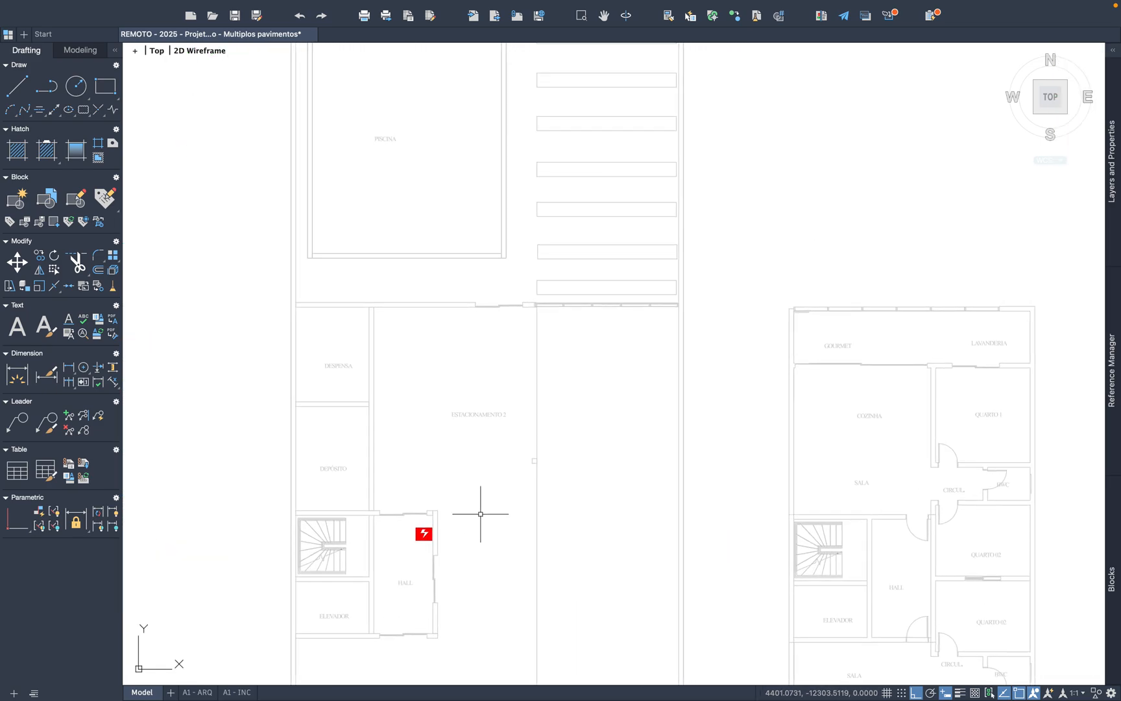
pyautogui.scroll(-2, 407, 429)
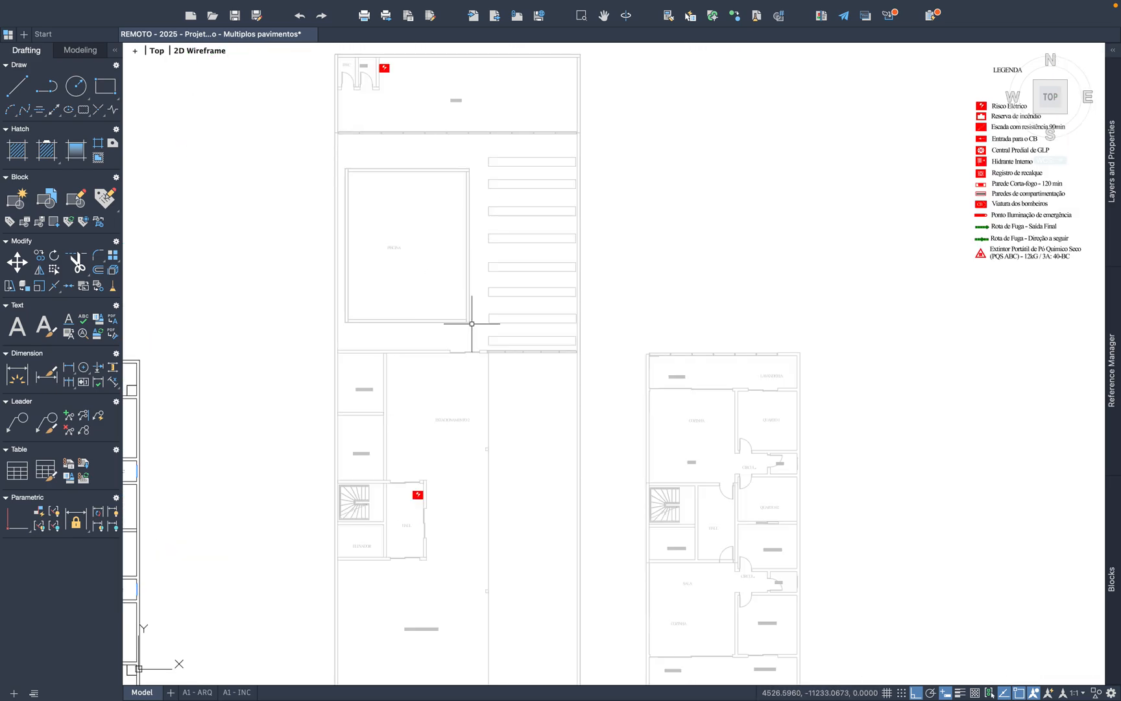
pyautogui.moveTo(463, 413); pyautogui.dragTo(442, 301, button='middle')
pyautogui.hotkey('ctrl', 'v')
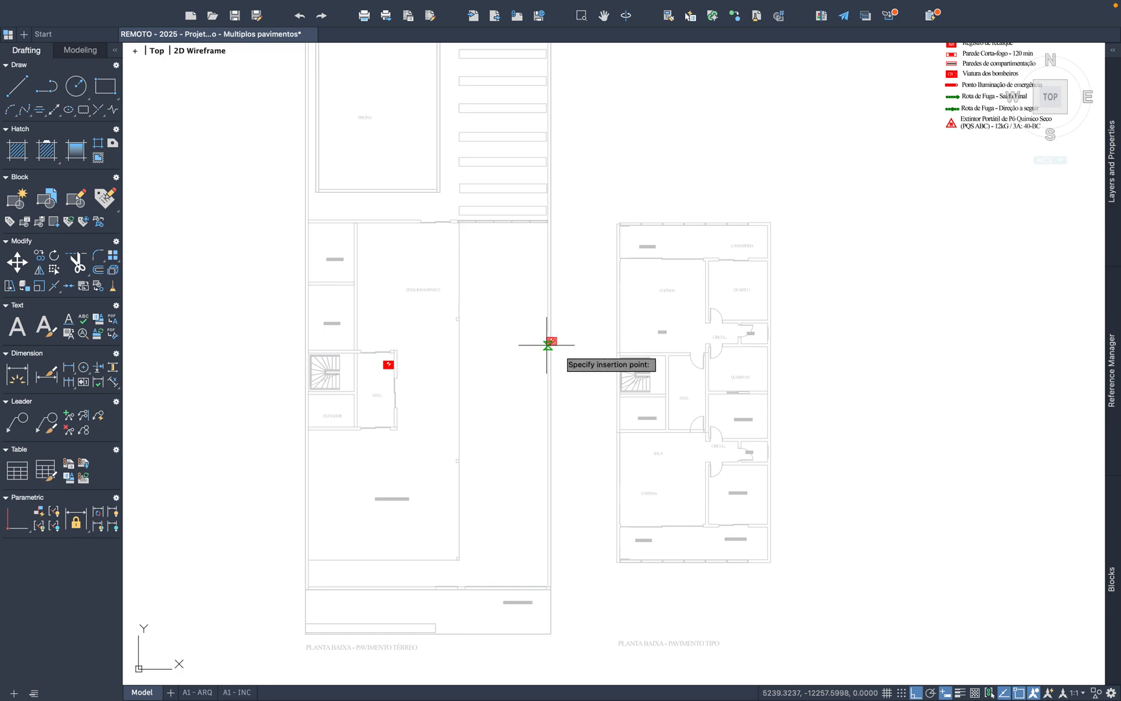
pyautogui.scroll(5, 747, 419)
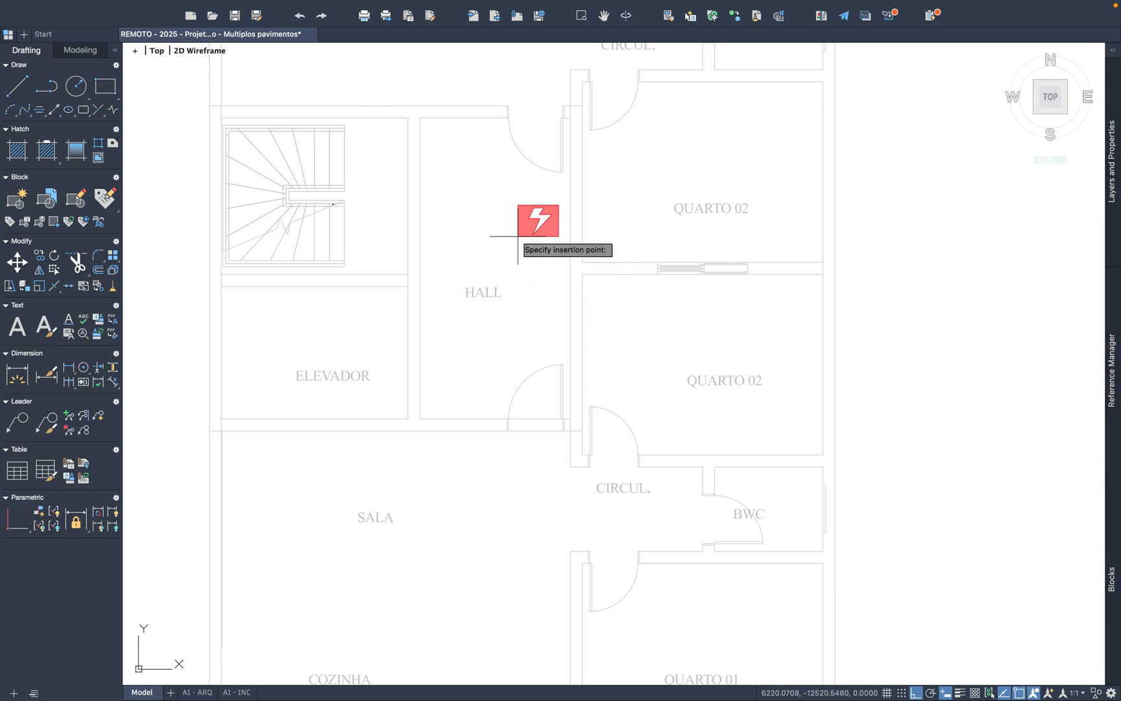
pyautogui.click(528, 218)
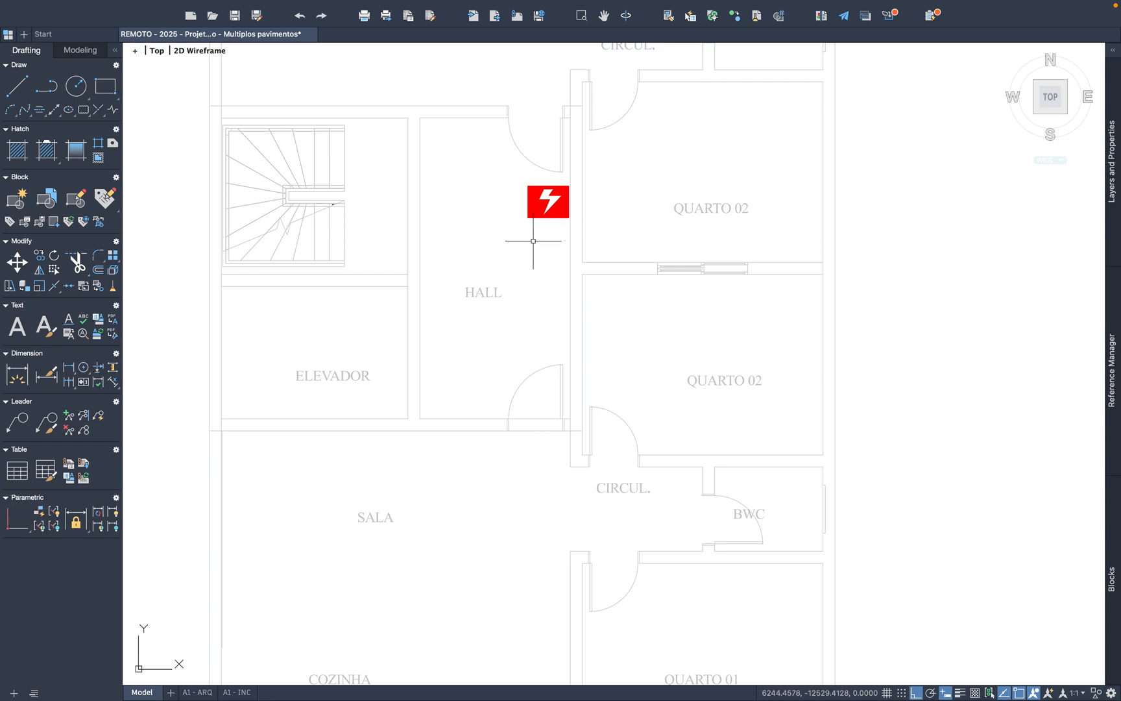
# Step: Copy the Reserva de incêndio symbol from the LEGENDA
pyautogui.scroll(-2, 533, 241)
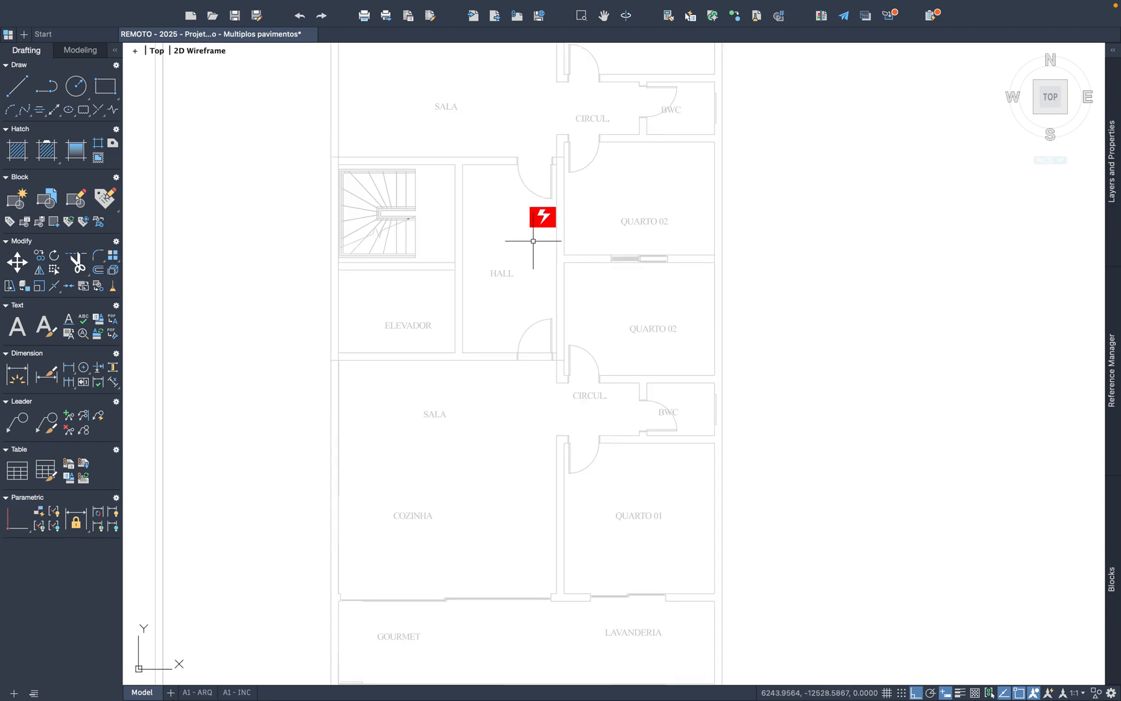
pyautogui.scroll(-5, 533, 240)
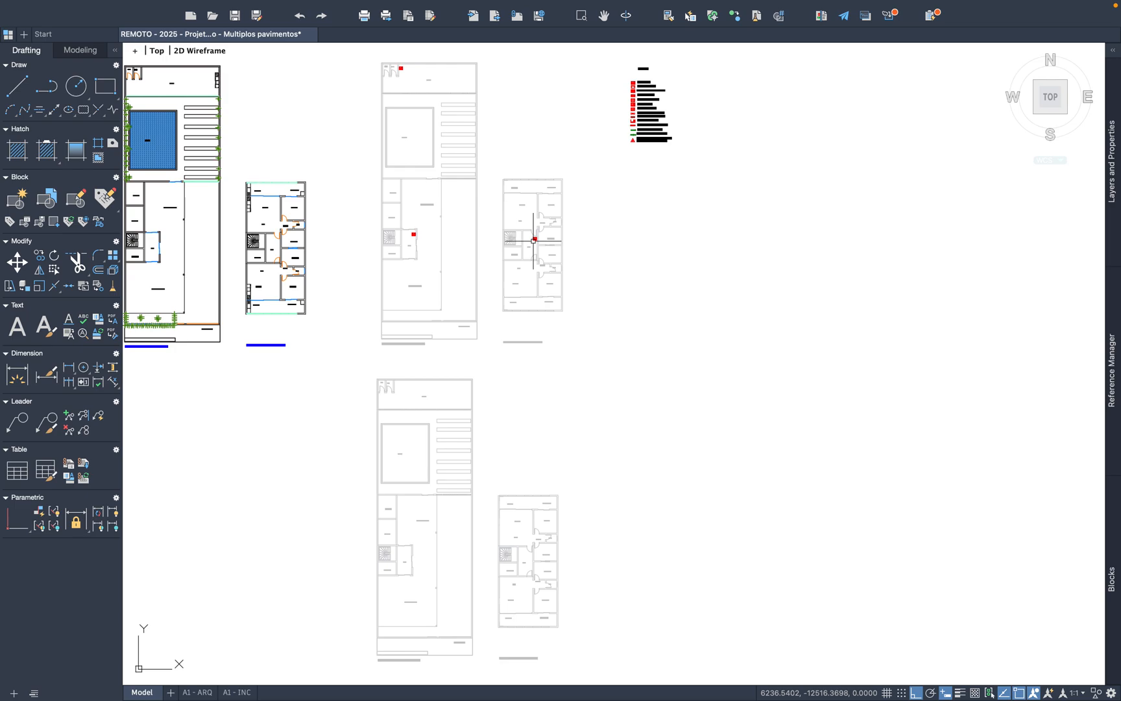
pyautogui.scroll(12, 637, 92)
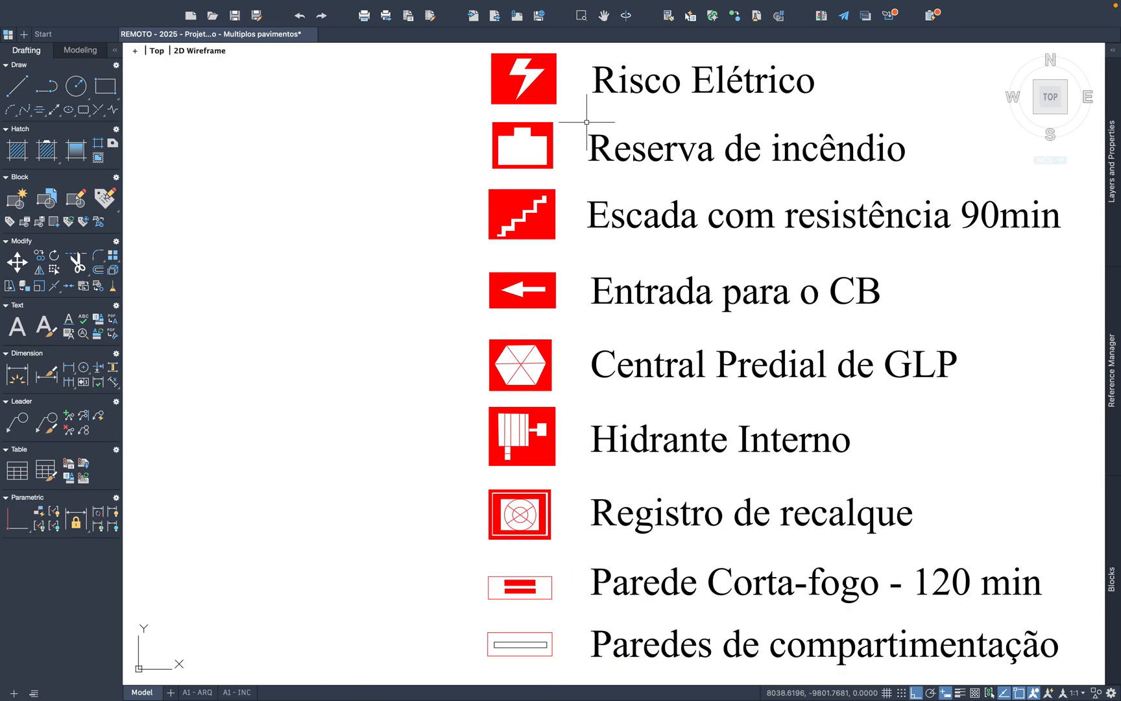
pyautogui.click(550, 193)
pyautogui.click(394, 117)
pyautogui.hotkey('ctrl', 'c')
# Step: Paste the Reserva de incêndio symbol in ESTACIONAMENTO 1 of the uppermost grey ground-floor plan, near its left wall
pyautogui.hotkey('ctrl', 'v')
pyautogui.scroll(-8, 851, 250)
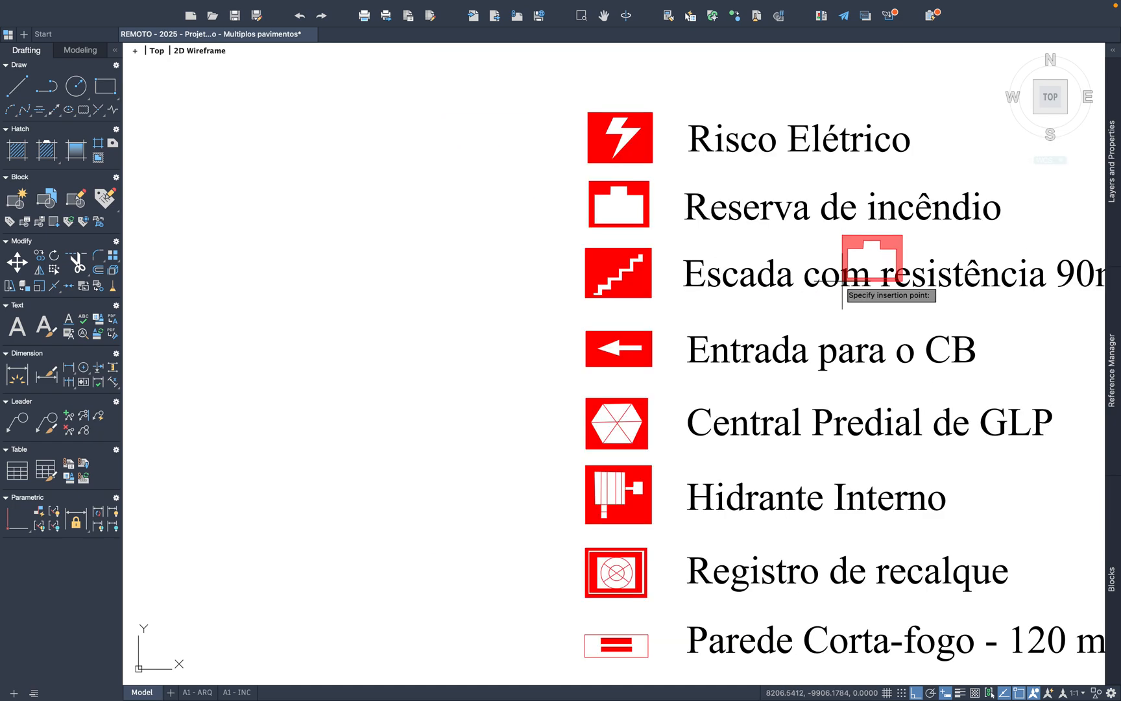
pyautogui.scroll(2, 789, 370)
pyautogui.scroll(6, 759, 458)
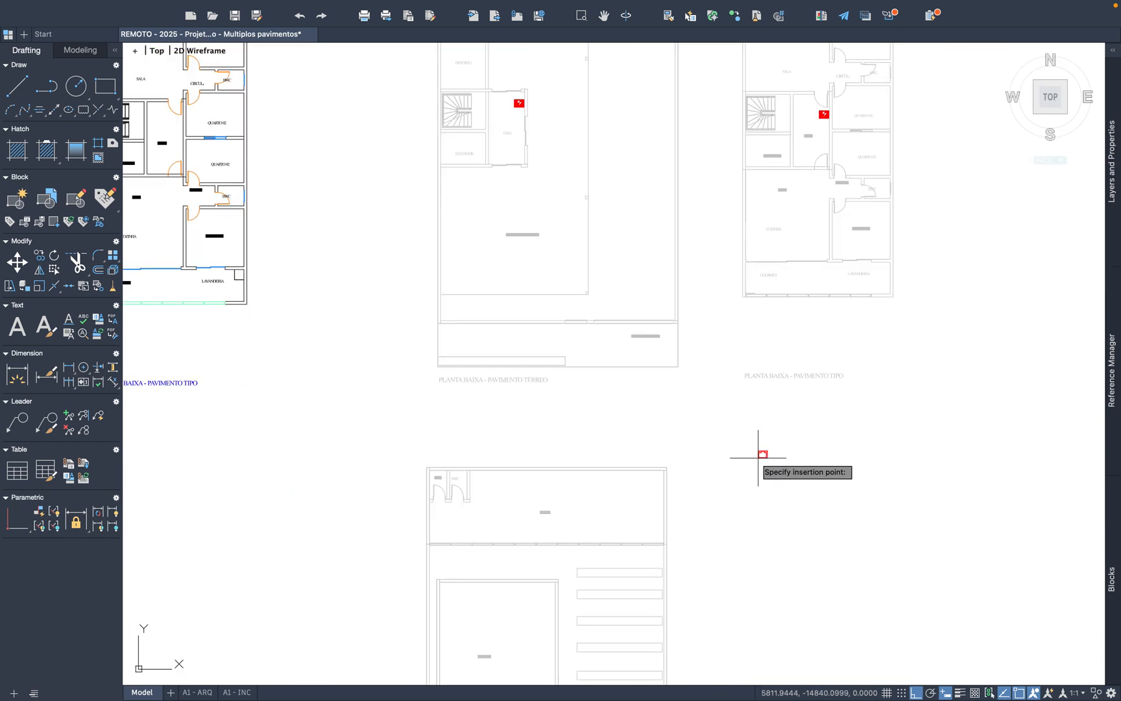
pyautogui.scroll(4, 600, 263)
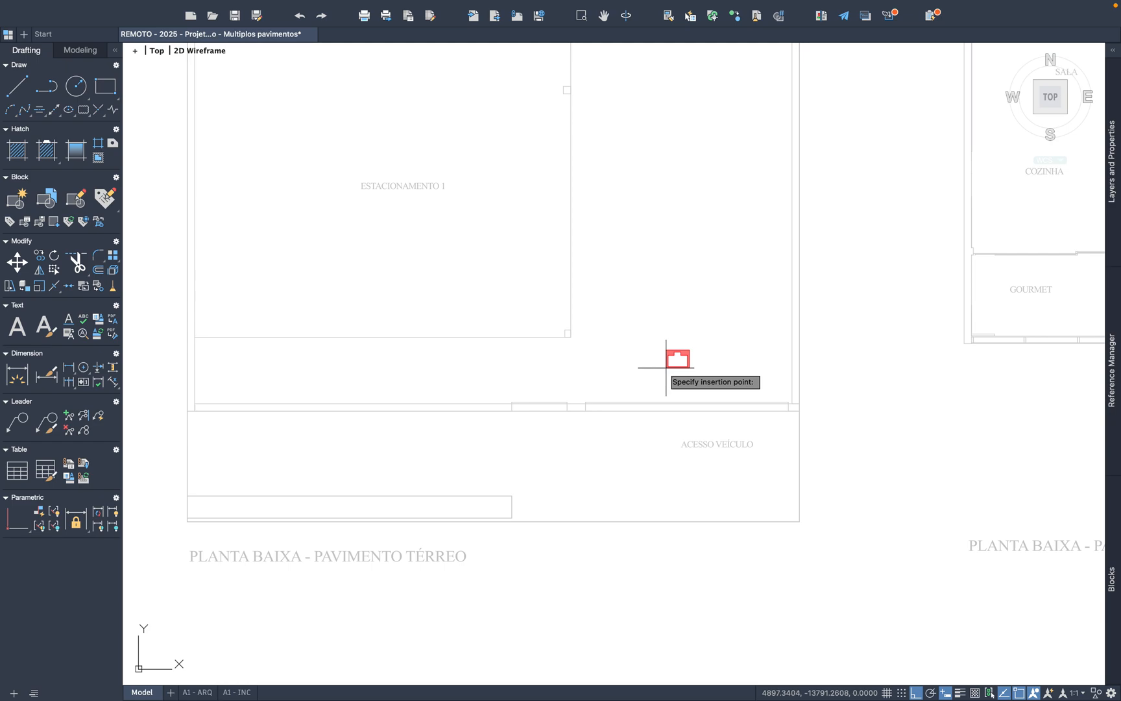
pyautogui.scroll(-2, 602, 366)
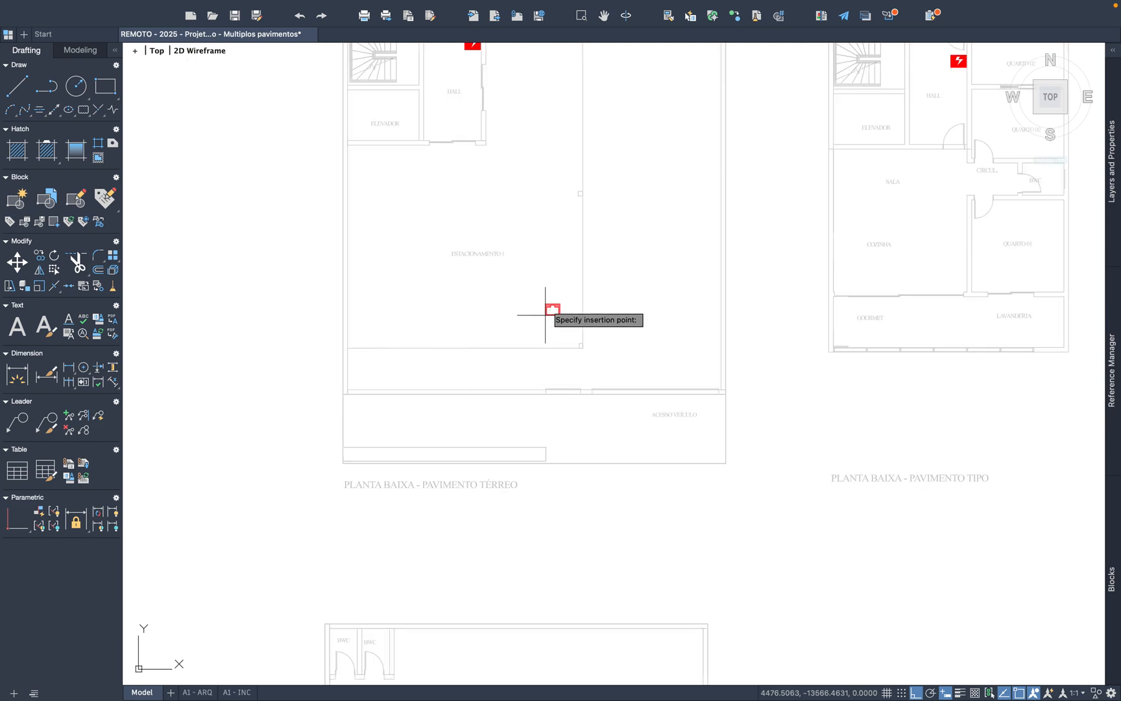
pyautogui.scroll(2, 467, 368)
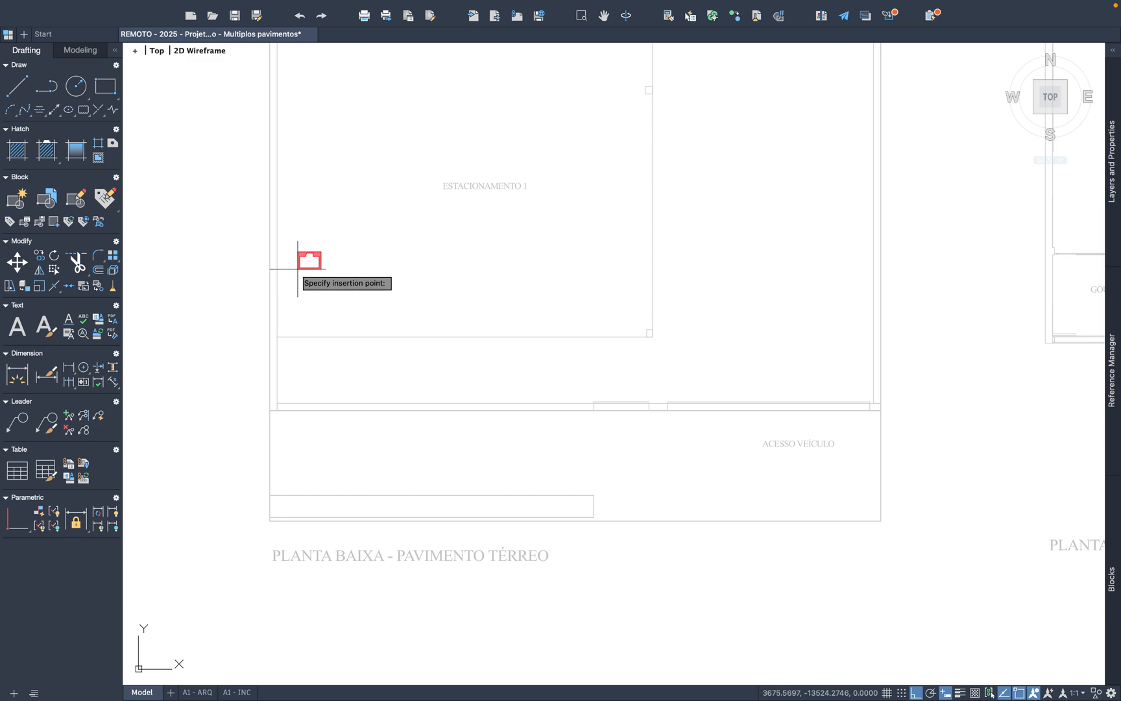
pyautogui.scroll(2, 297, 268)
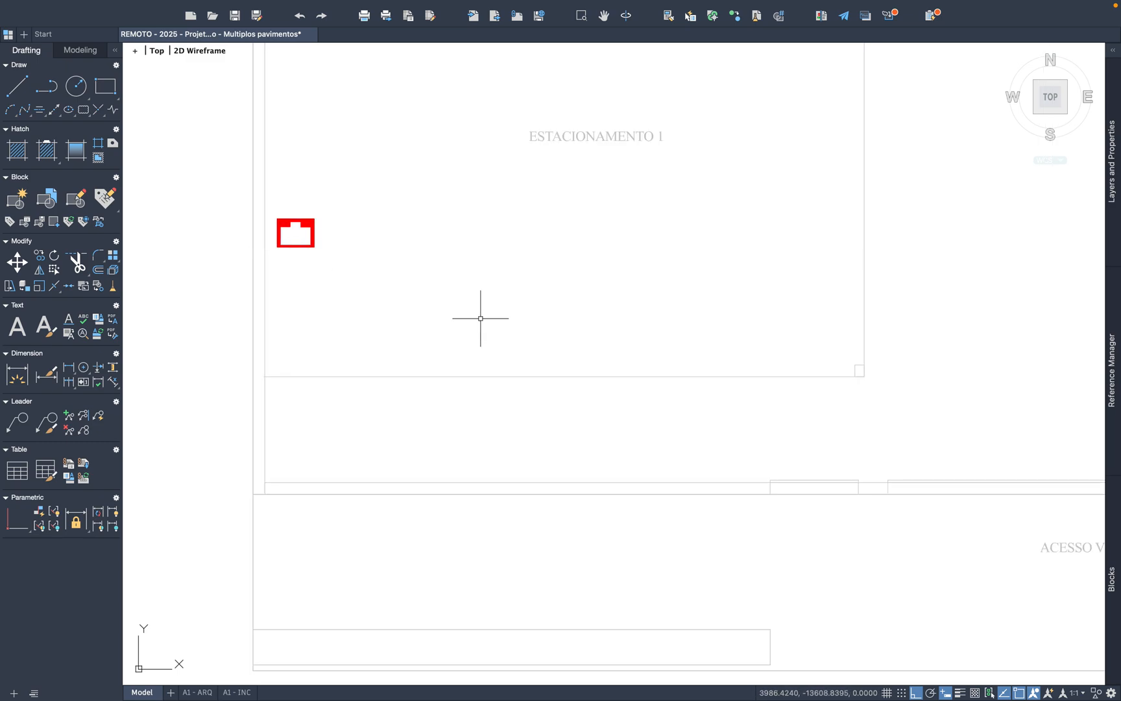
# Step: Copy the symbol for Escada com resistência 90min from the LEGENDA
pyautogui.scroll(-4, 480, 318)
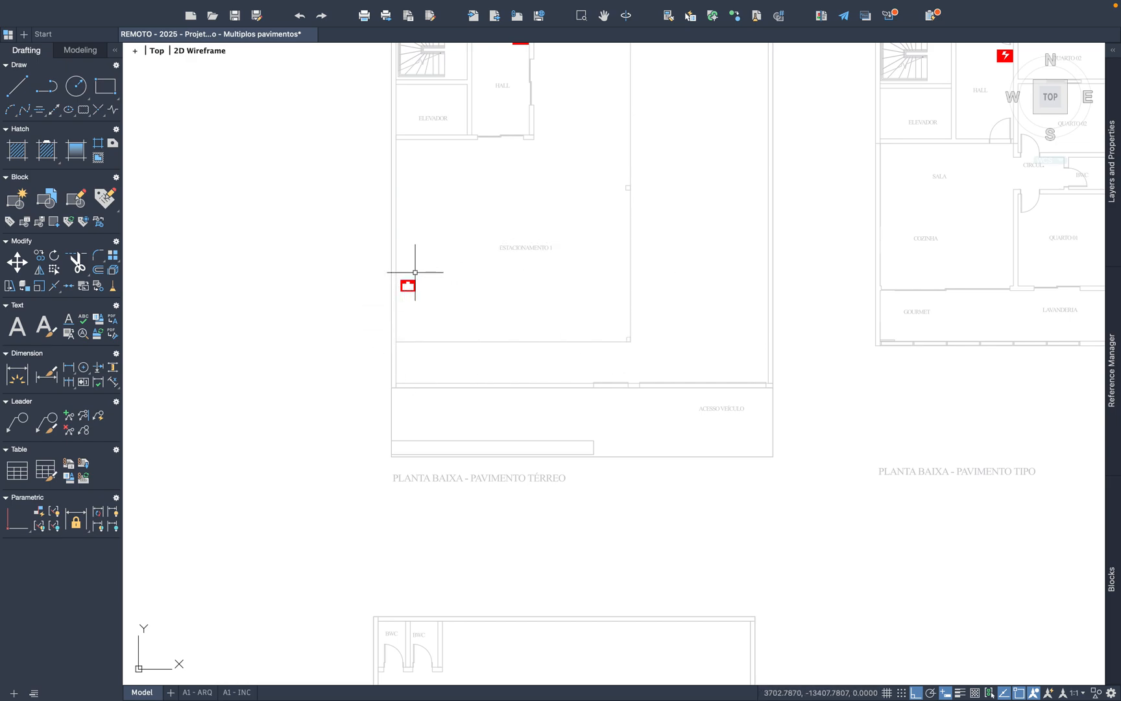
pyautogui.scroll(-4, 397, 355)
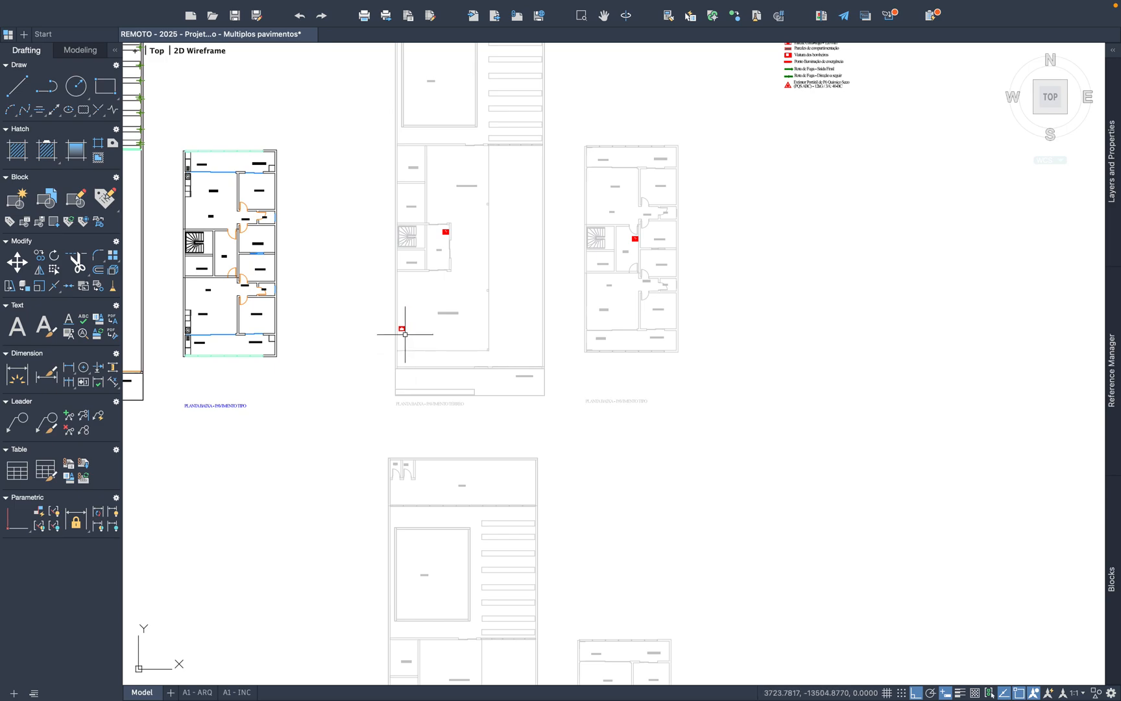
pyautogui.moveTo(823, 268); pyautogui.dragTo(663, 507, button='middle')
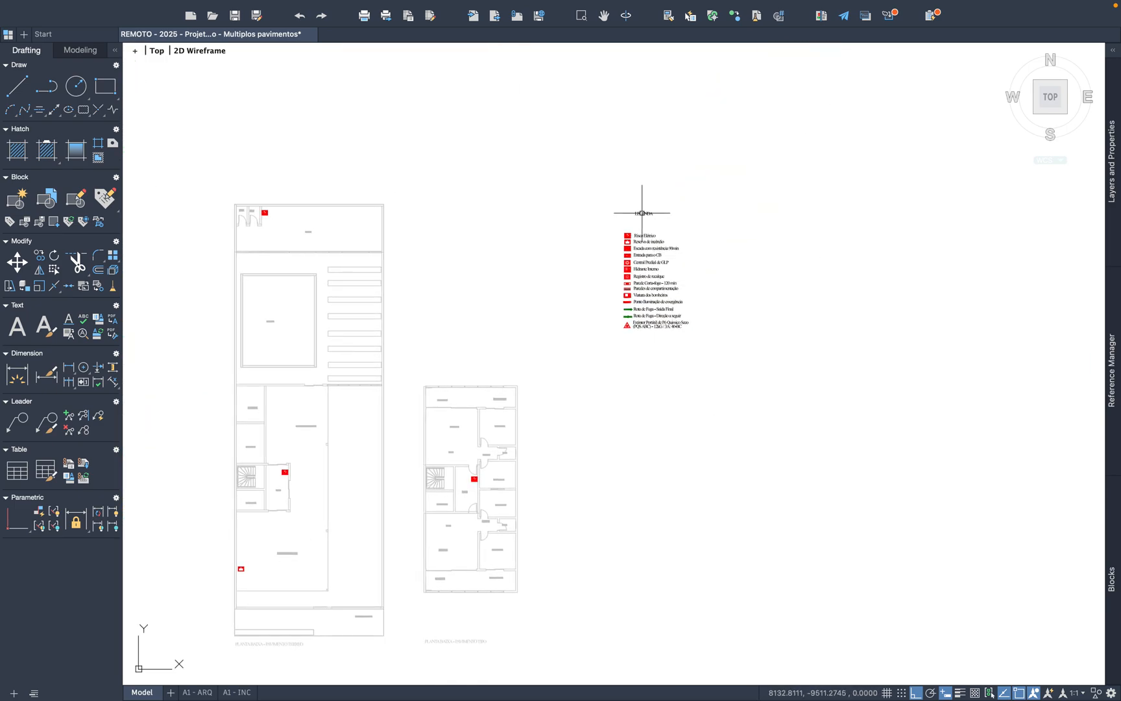
pyautogui.scroll(10, 641, 213)
pyautogui.click(590, 315)
pyautogui.click(468, 245)
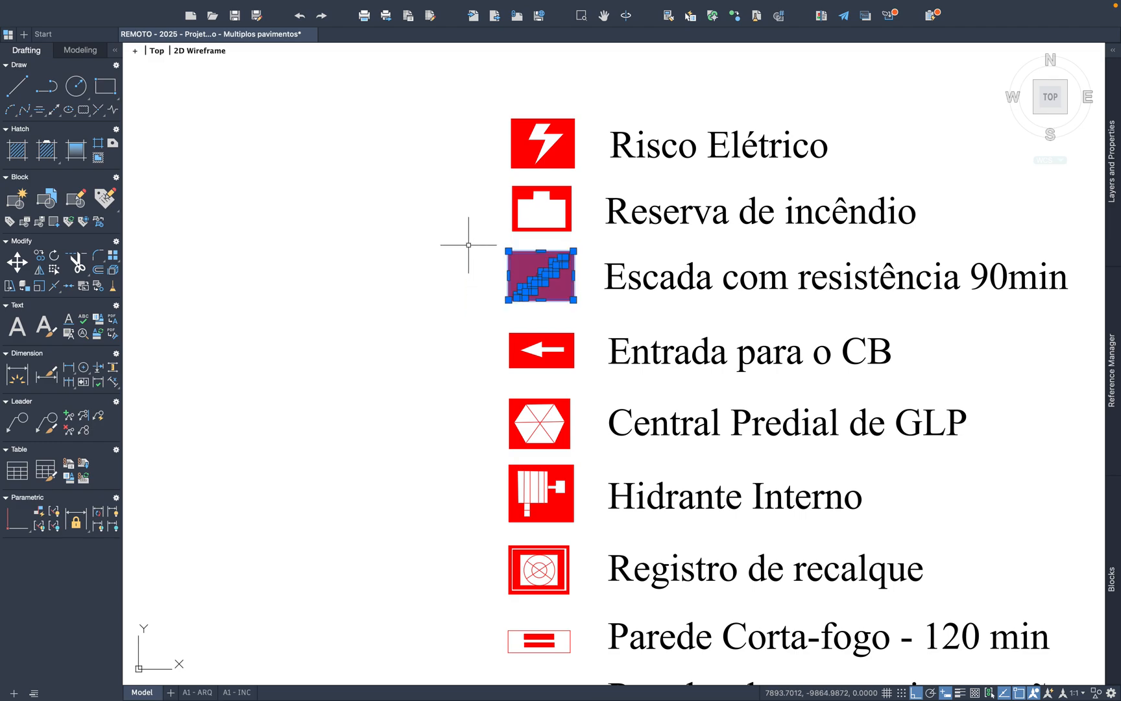
pyautogui.hotkey('ctrl', 'c')
# Step: Paste the fire-resistant stair symbol at the open end of the staircase's lower flight on the ground-floor plan
pyautogui.hotkey('ctrl', 'v')
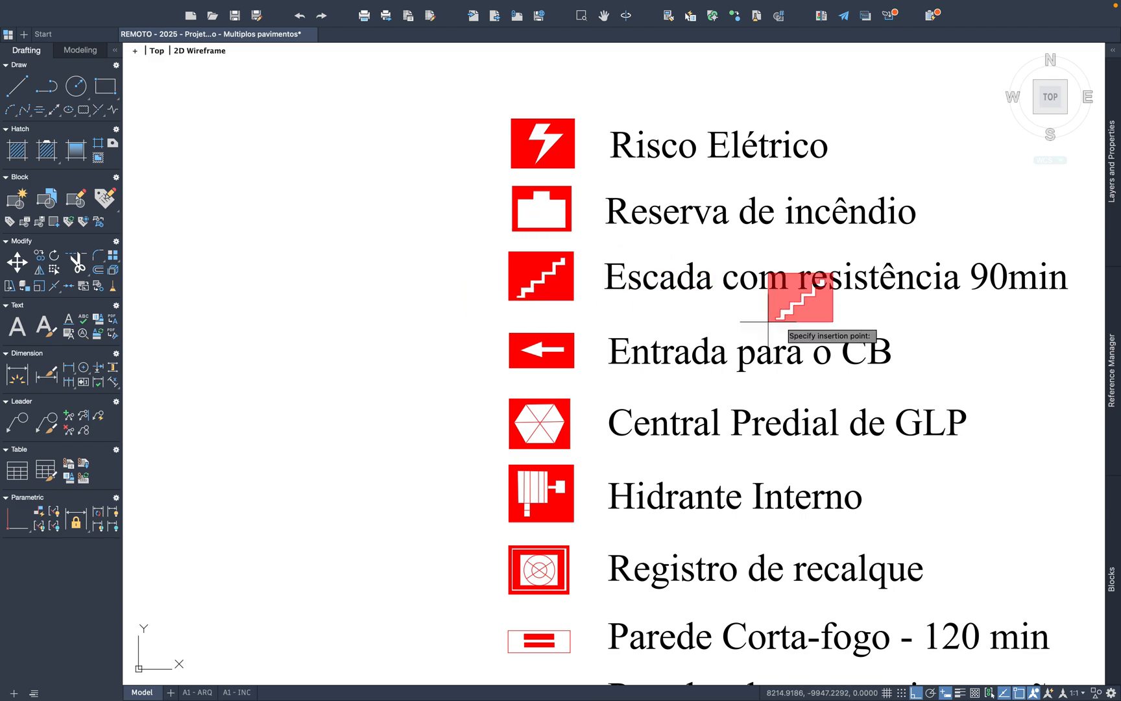
pyautogui.scroll(-10, 974, 308)
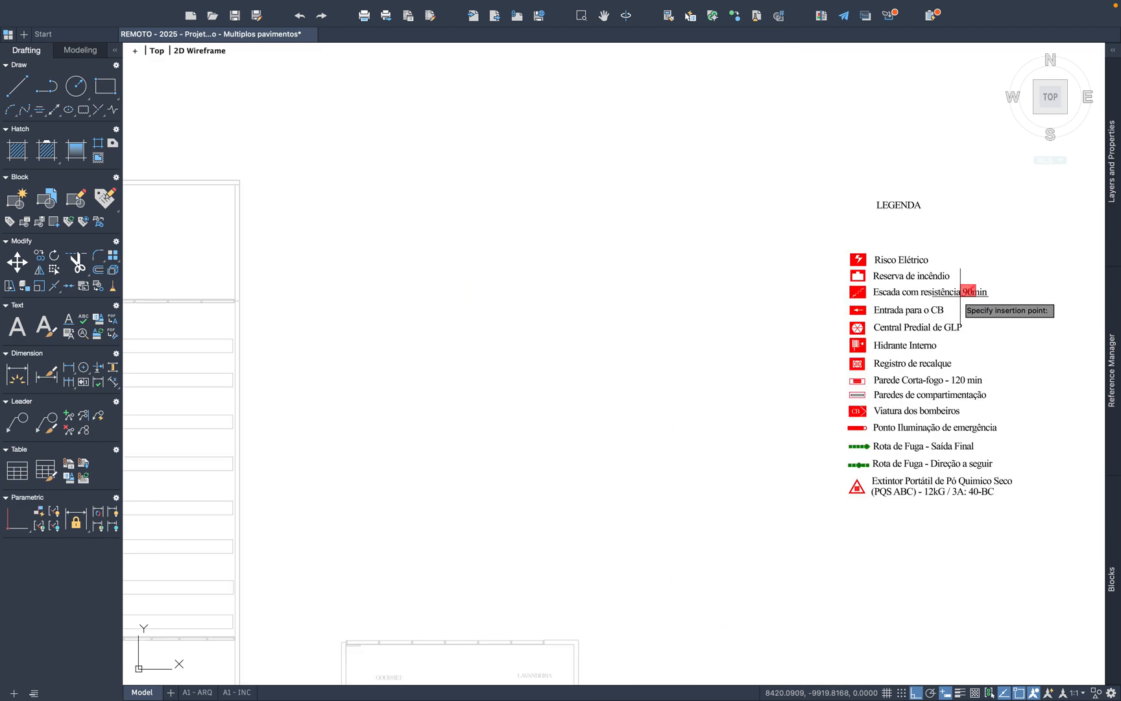
pyautogui.scroll(10, 681, 446)
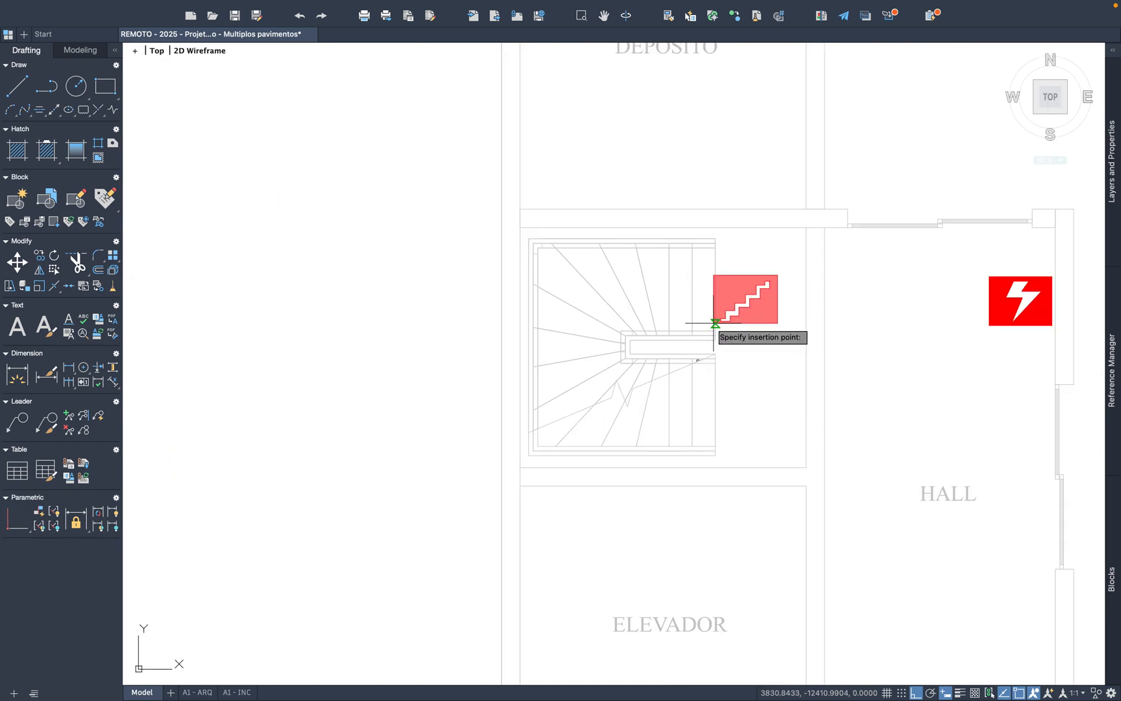
pyautogui.scroll(3, 713, 323)
pyautogui.click(719, 492)
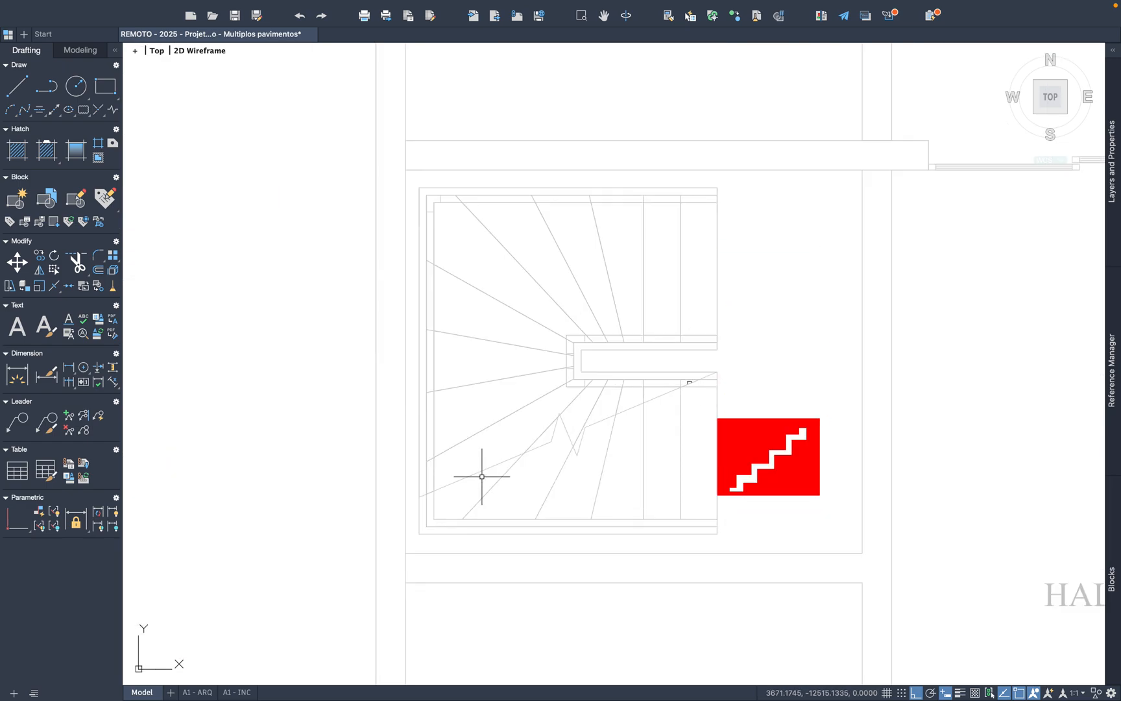
# Step: Paste the fire-resistant stair symbol at the open end of the staircase's lower flight on the grey typical-floor plan
pyautogui.scroll(-5, 475, 472)
pyautogui.press('super+v')
pyautogui.scroll(-2, 493, 421)
pyautogui.scroll(-2, 894, 440)
pyautogui.moveTo(894, 440); pyautogui.dragTo(562, 399, button='middle')
pyautogui.scroll(2, 629, 407)
pyautogui.scroll(5, 629, 407)
pyautogui.click(579, 419)
pyautogui.scroll(-8, 410, 390)
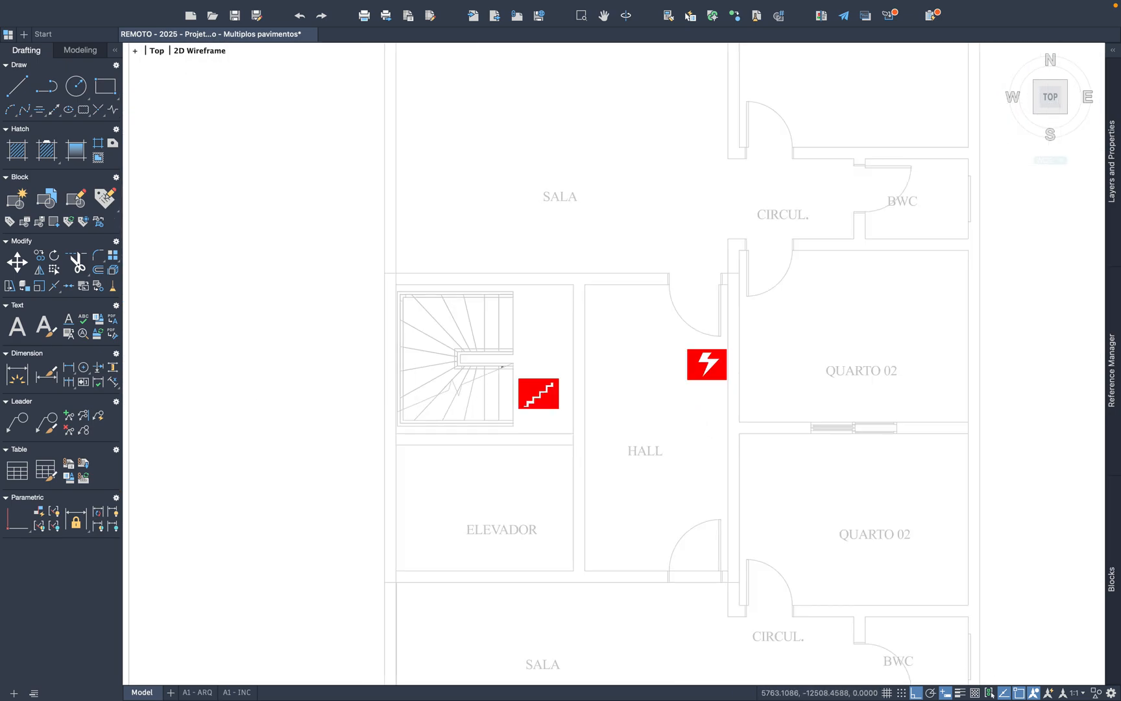
# Step: Copy the Entrada para o CB symbol from the LEGENDA and paste it in the ground-floor HALL beside the ELEVADOR wall
pyautogui.scroll(-3, 419, 390)
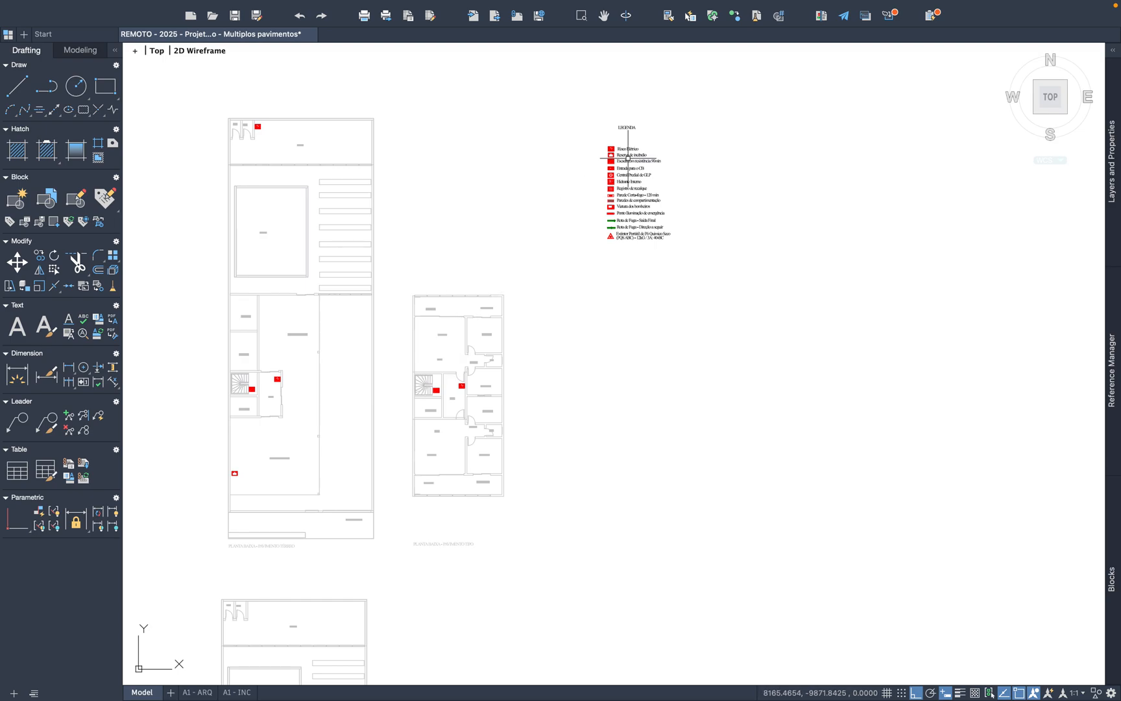
pyautogui.scroll(7, 628, 158)
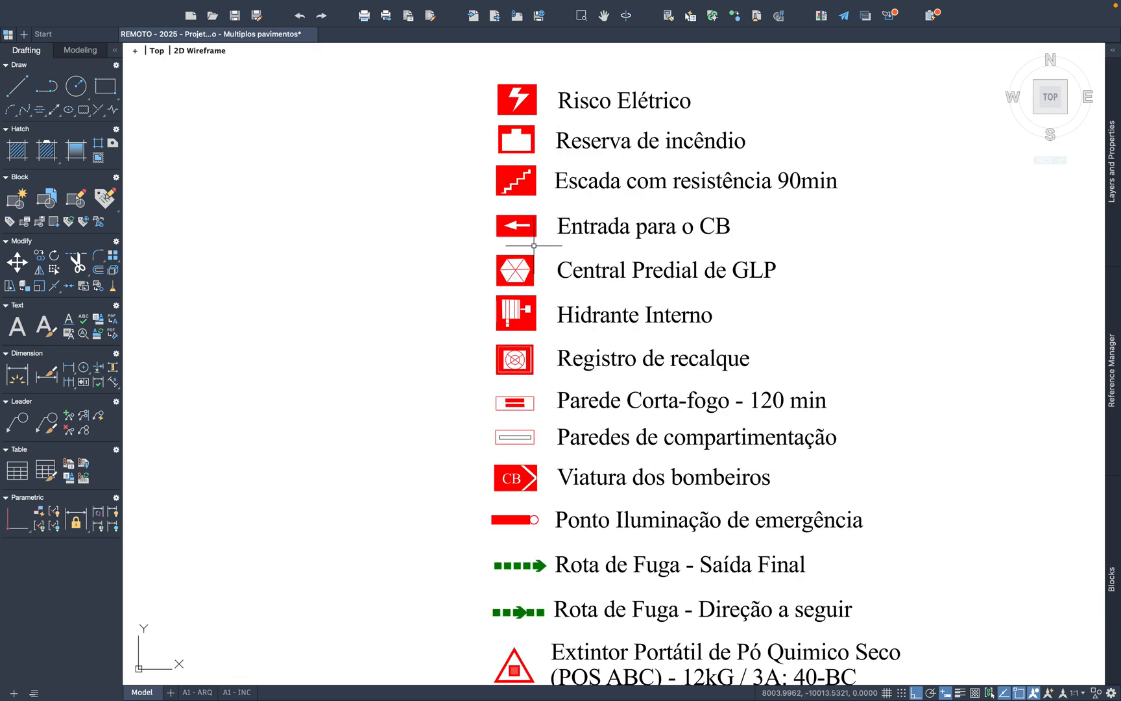
pyautogui.click(538, 242)
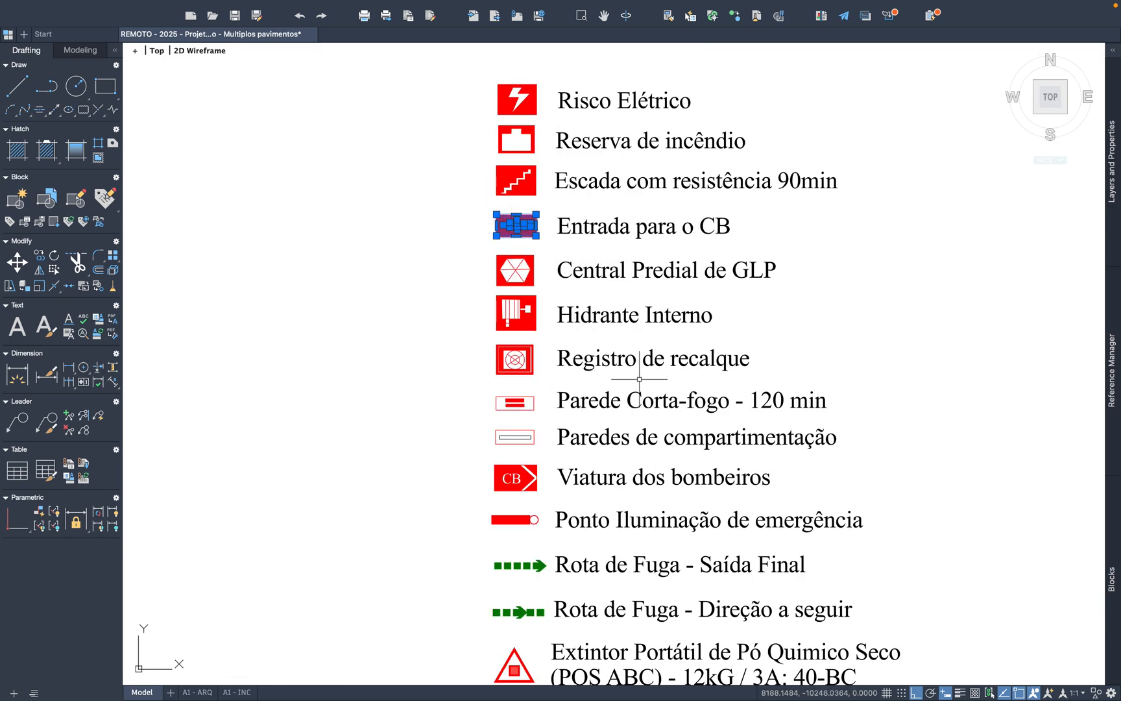
pyautogui.hotkey('ctrl', 'v')
pyautogui.scroll(-5, 892, 302)
pyautogui.scroll(3, 695, 491)
pyautogui.scroll(9, 649, 454)
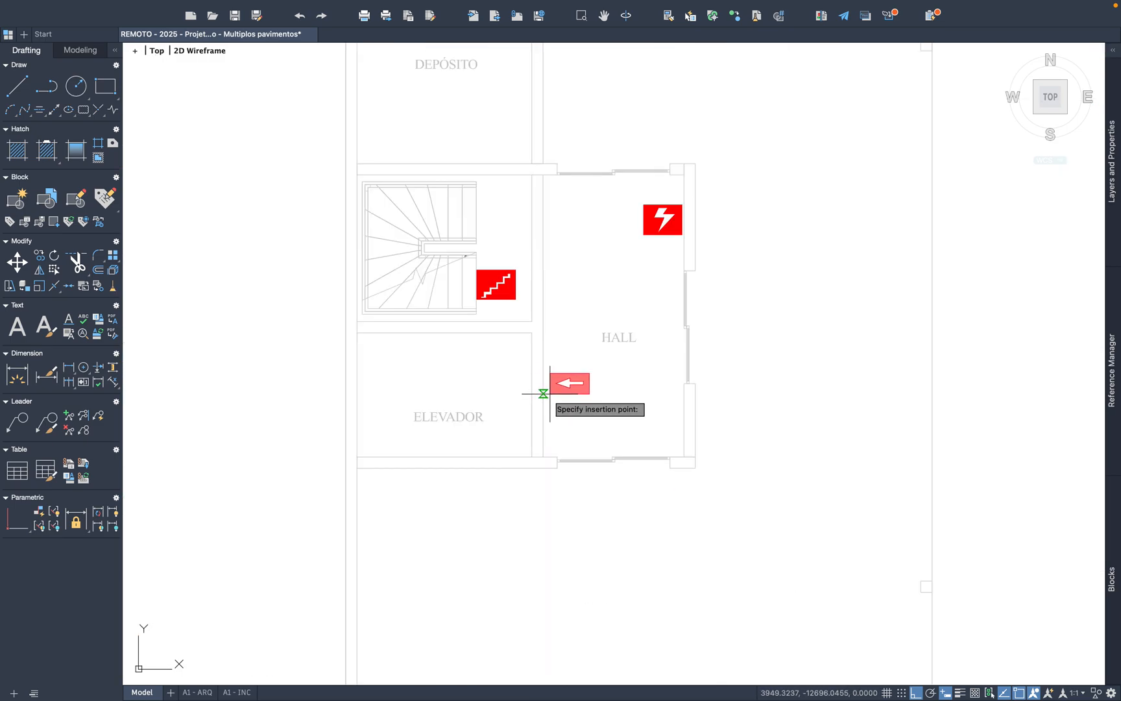
pyautogui.scroll(3, 539, 394)
pyautogui.click(539, 413)
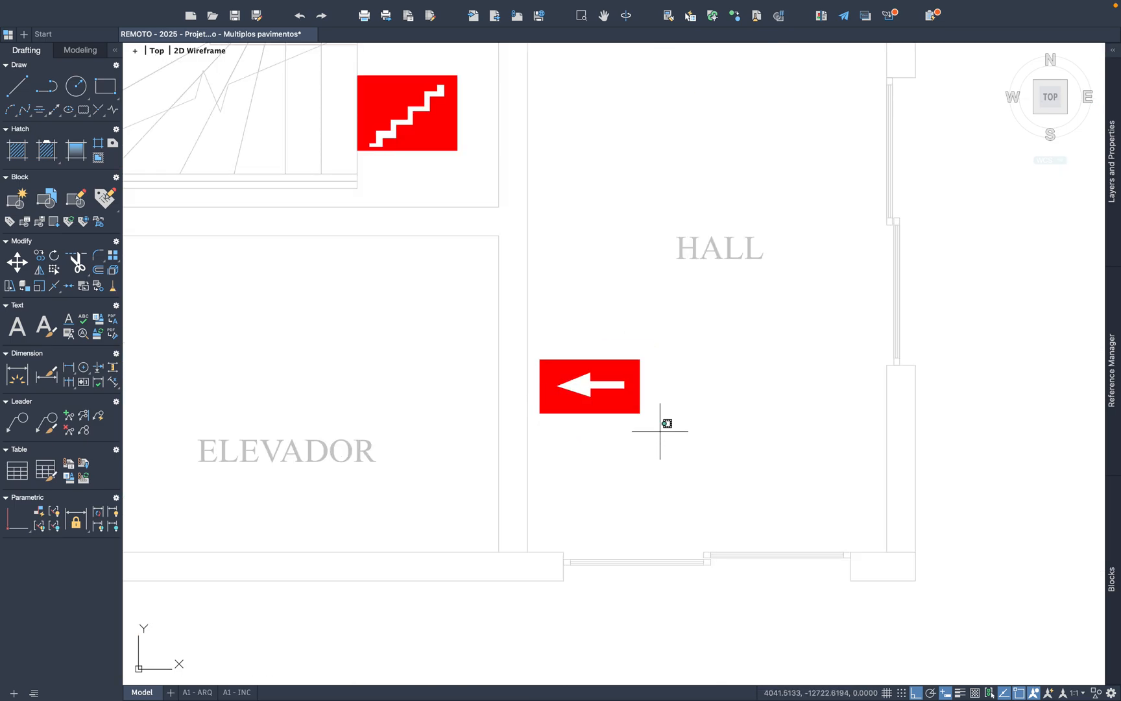
# Step: Copy the Entrada para o CB symbol in the HALL and paste it beside the staircase's upper flight on the ground-floor plan
pyautogui.click(659, 430)
pyautogui.click(508, 311)
pyautogui.press('super+c')
pyautogui.press('super+v')
pyautogui.moveTo(627, 257); pyautogui.dragTo(594, 530, button='middle')
pyautogui.moveTo(431, 346); pyautogui.dragTo(573, 407, button='middle')
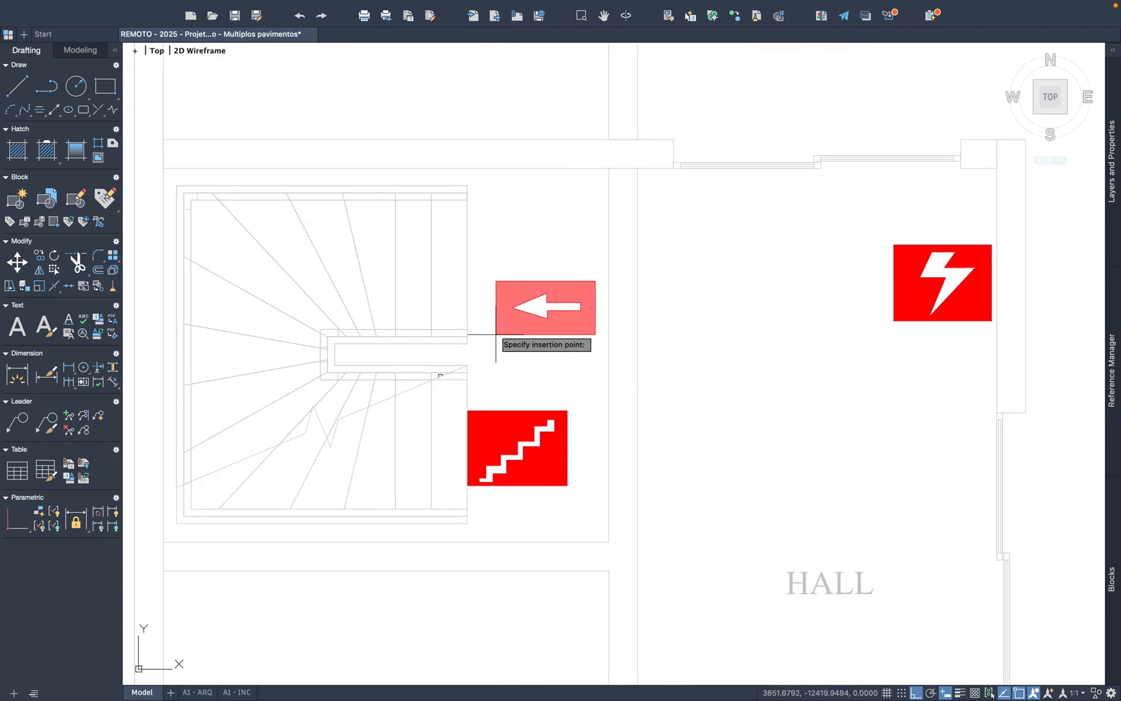
pyautogui.click(485, 309)
# Step: Paste the Entrada para o CB symbol in the ground-floor SALÃO, just below the right BWC door
pyautogui.scroll(-5, 659, 357)
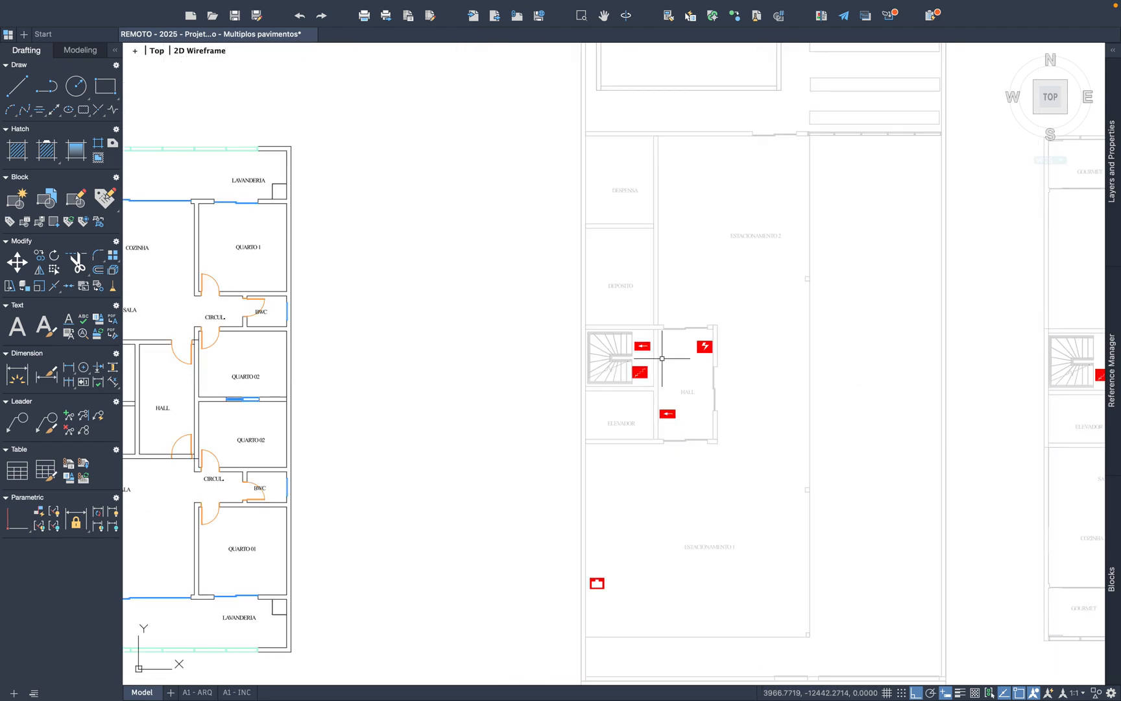
pyautogui.moveTo(741, 401); pyautogui.dragTo(631, 601, button='middle')
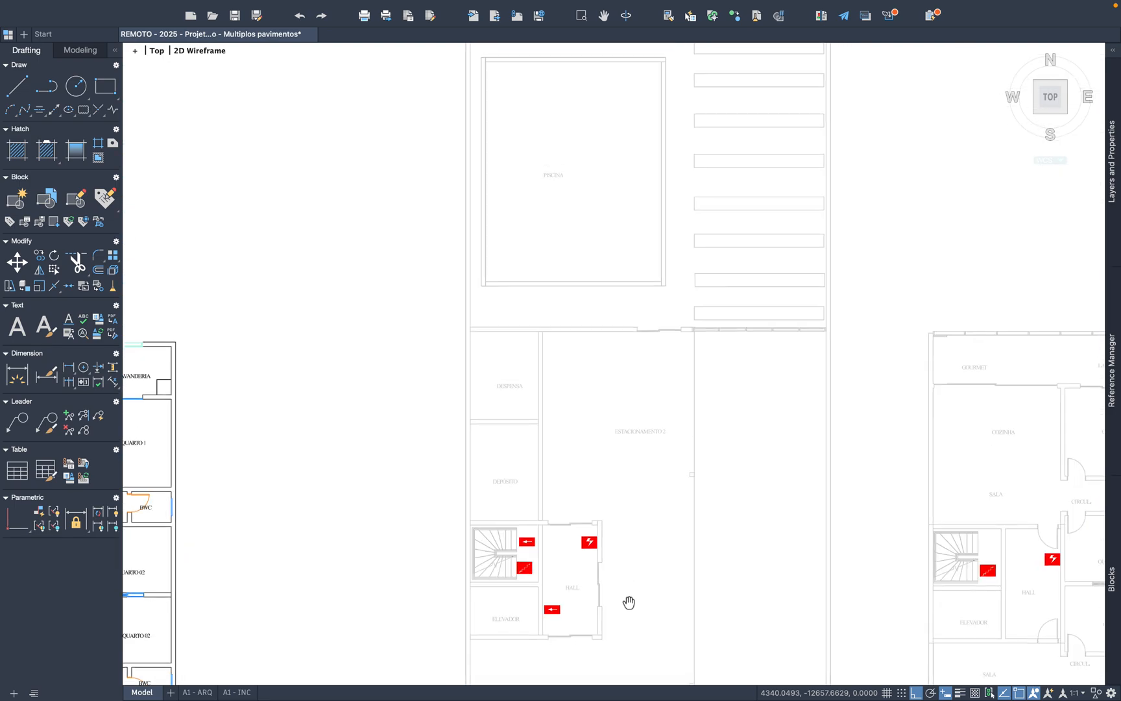
pyautogui.moveTo(663, 442); pyautogui.dragTo(609, 639, button='middle')
pyautogui.press('super+v')
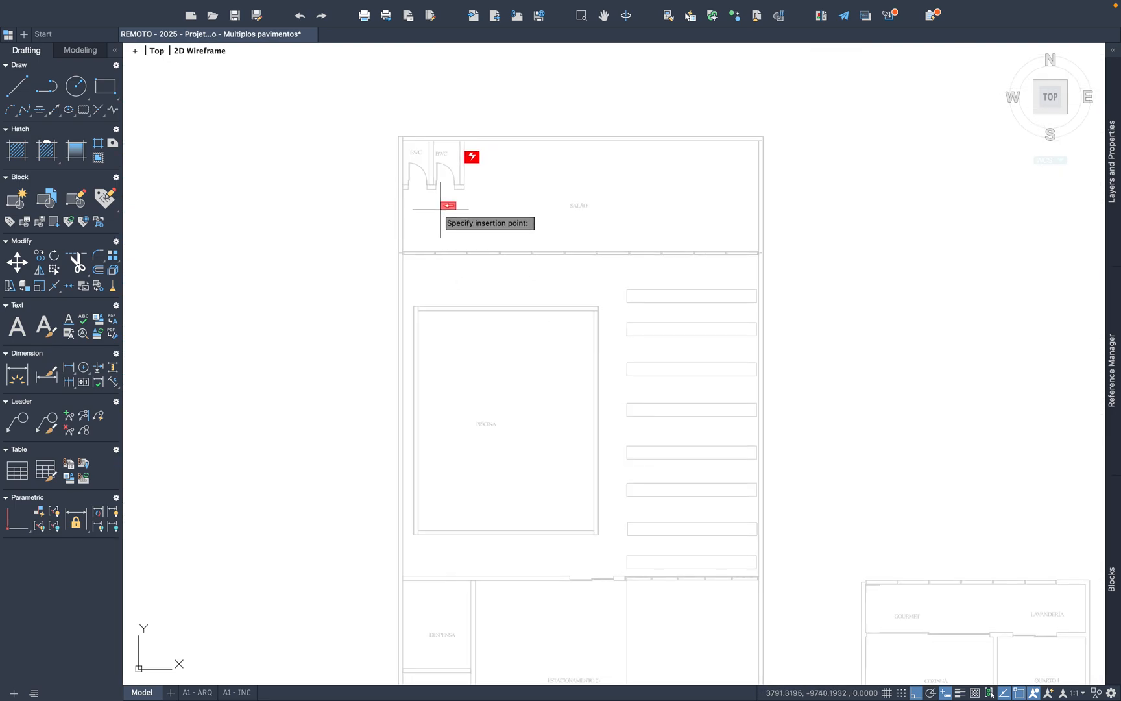
pyautogui.scroll(4, 441, 209)
pyautogui.click(447, 199)
# Step: Rotate the Entrada para o CB symbol in the SALÃO a quarter turn so its arrow points up
pyautogui.click(511, 212)
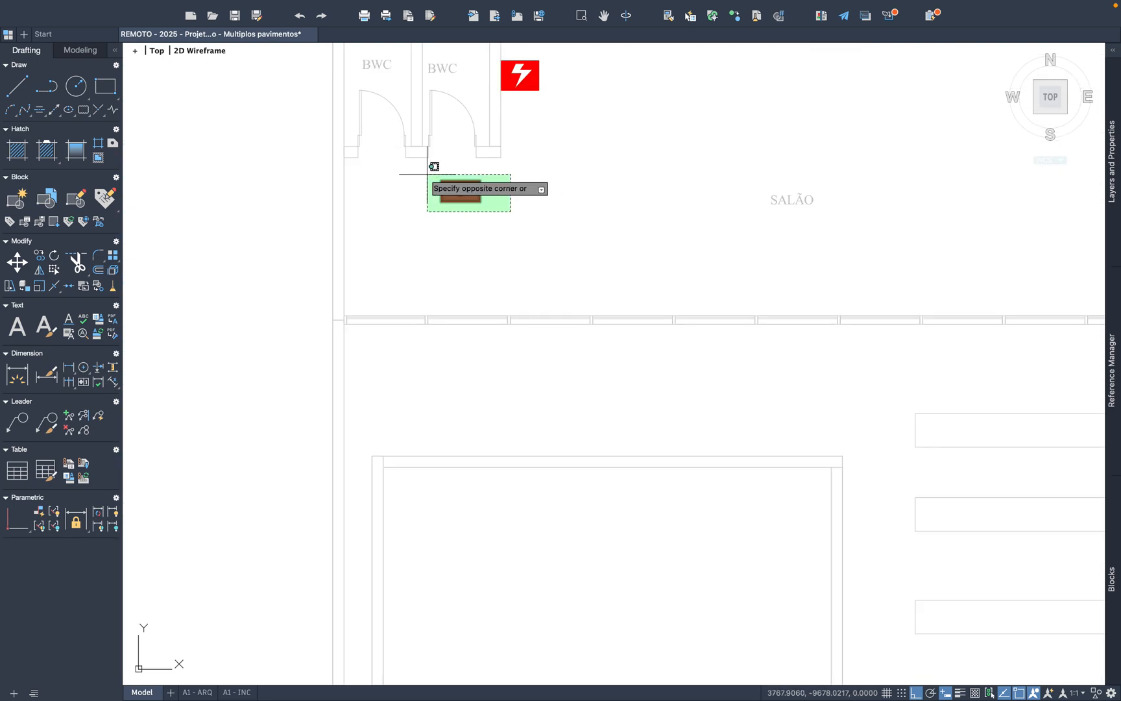
pyautogui.click(425, 172)
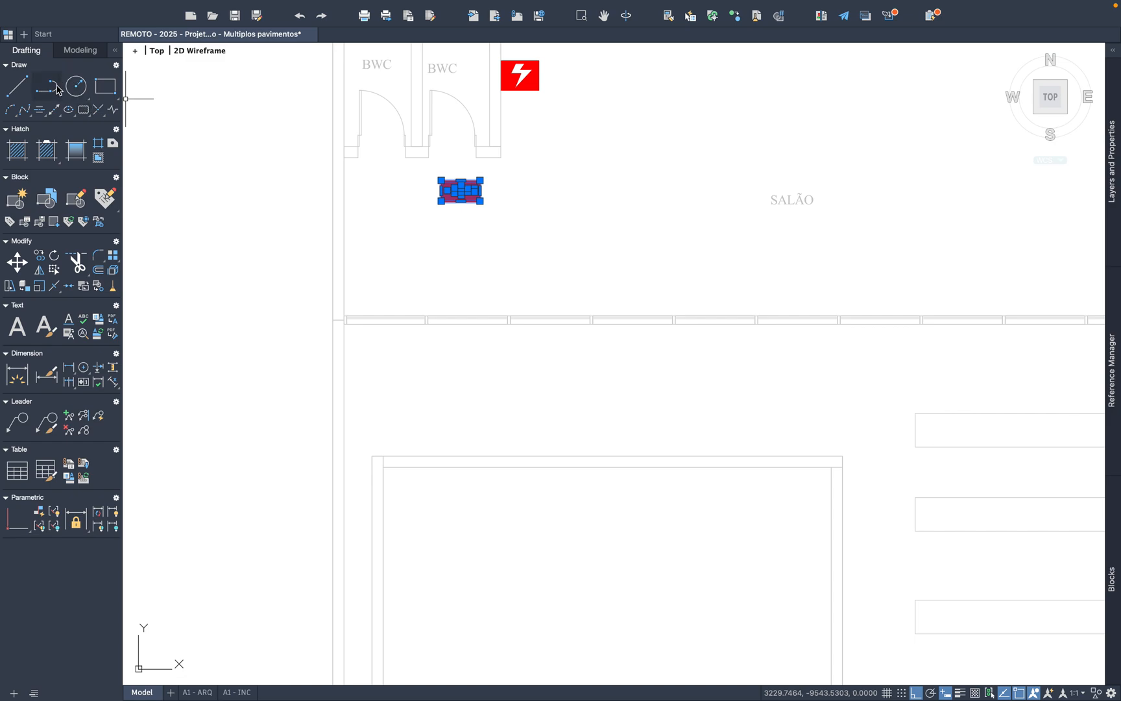
pyautogui.click(55, 256)
pyautogui.click(480, 201)
pyautogui.click(481, 224)
# Step: Copy the upward Entrada para o CB symbol and paste it in front of both BWC doors in the SALÃO
pyautogui.click(534, 206)
pyautogui.click(451, 170)
pyautogui.hotkey('ctrl', 'c')
pyautogui.hotkey('ctrl', 'v')
pyautogui.click(372, 207)
pyautogui.hotkey('ctrl', 'v')
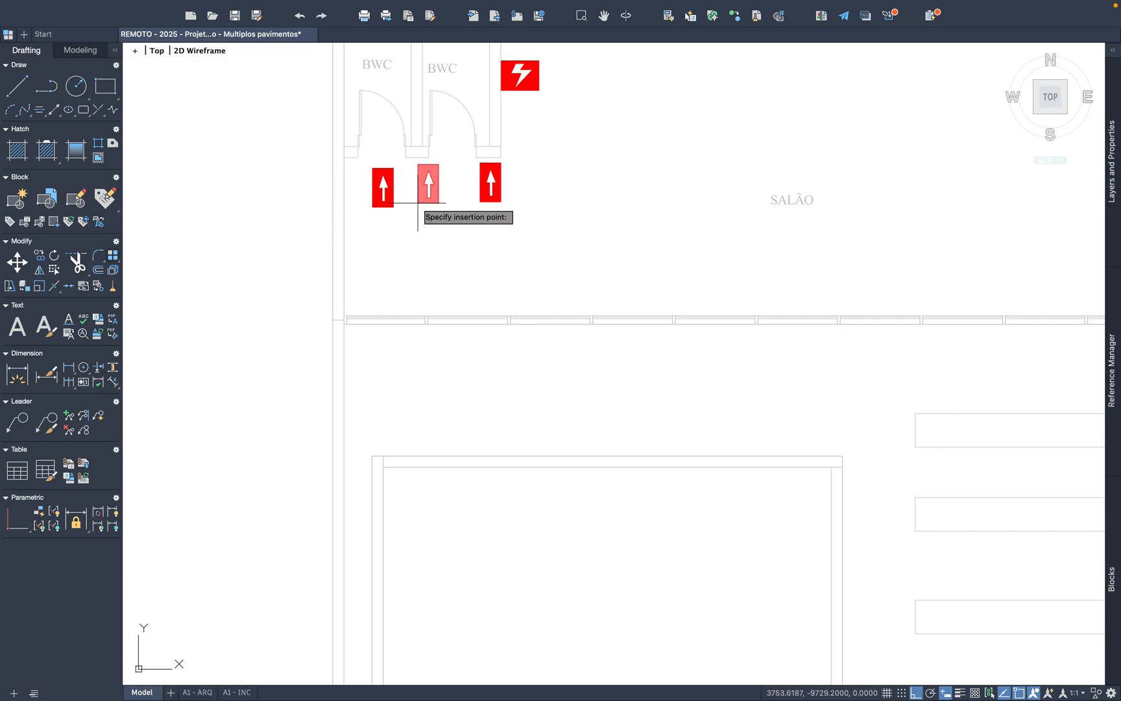
pyautogui.click(436, 207)
# Step: Delete the surplus upward symbol beside the right BWC and paste one outside the SALÃO's glazed wall, near the PISCINA
pyautogui.click(600, 245)
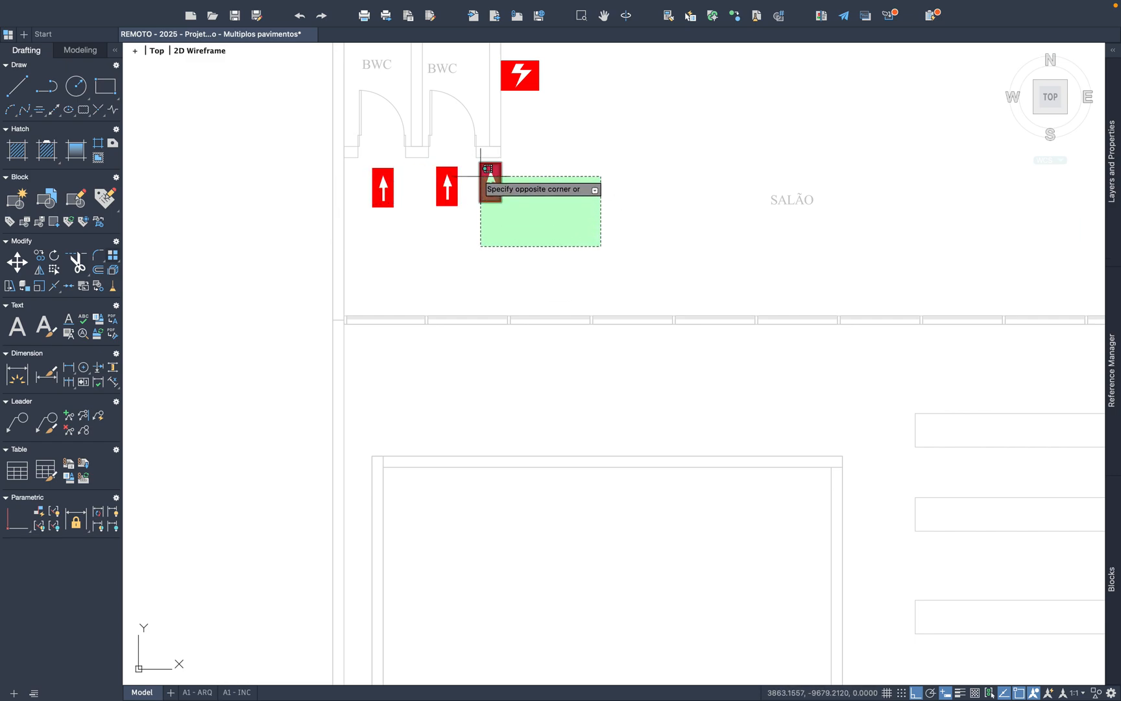
pyautogui.click(480, 167)
pyautogui.hotkey('ctrl', 'v')
pyautogui.moveTo(772, 354)
pyautogui.mouseDown(button='middle')
pyautogui.moveTo(786, 375)
pyautogui.moveTo(477, 379)
pyautogui.mouseUp(button='middle')
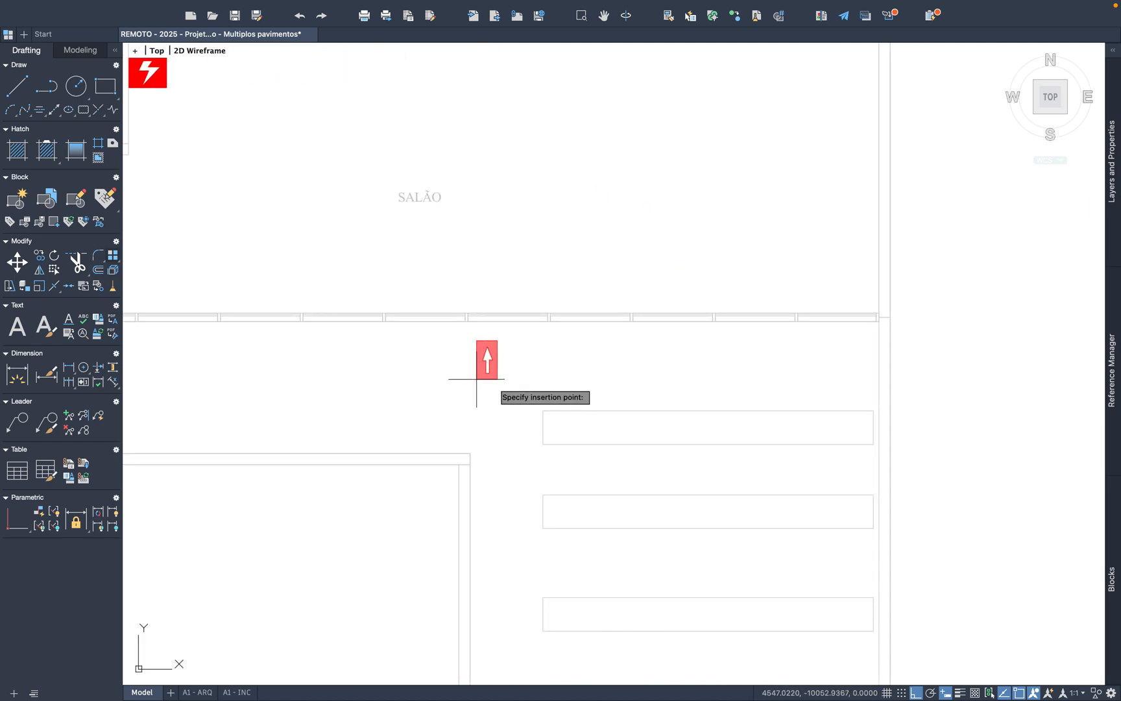
pyautogui.click(418, 374)
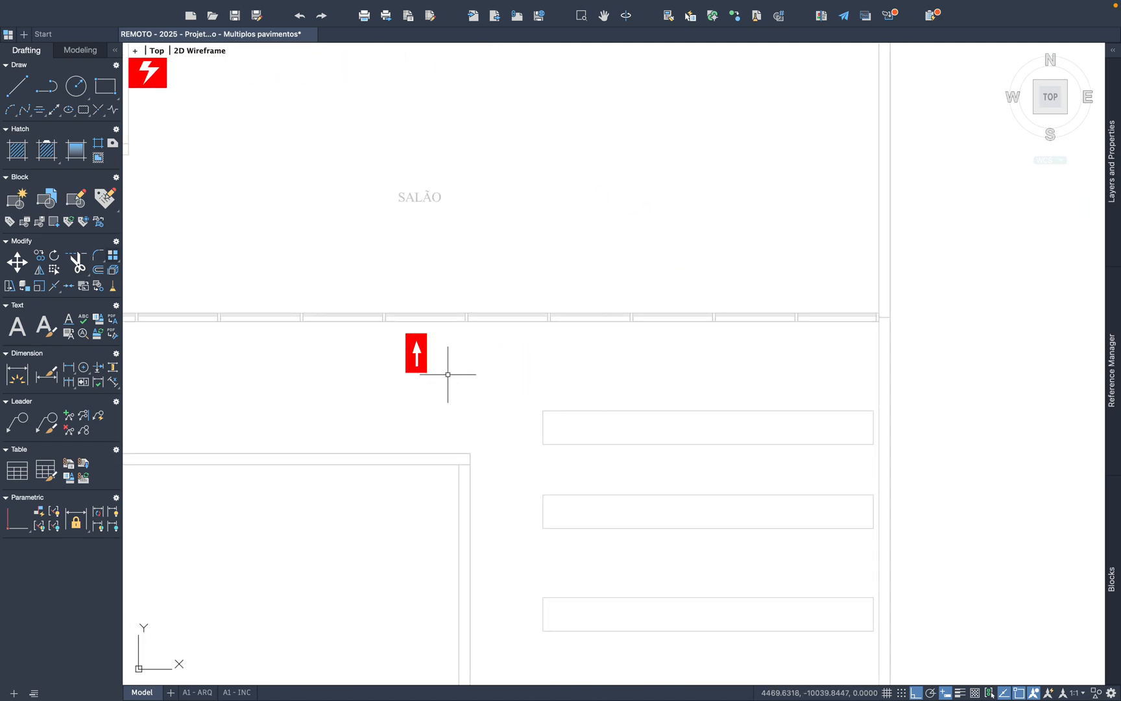
# Step: Try the upward Entrada para o CB symbol in ESTACIONAMENTO 2 beside DEPÓSITO, and delete it
pyautogui.scroll(-4, 575, 368)
pyautogui.moveTo(618, 532); pyautogui.dragTo(619, 262, button='middle')
pyautogui.moveTo(644, 501); pyautogui.dragTo(672, 364, button='middle')
pyautogui.scroll(4, 446, 405)
pyautogui.scroll(2, 446, 404)
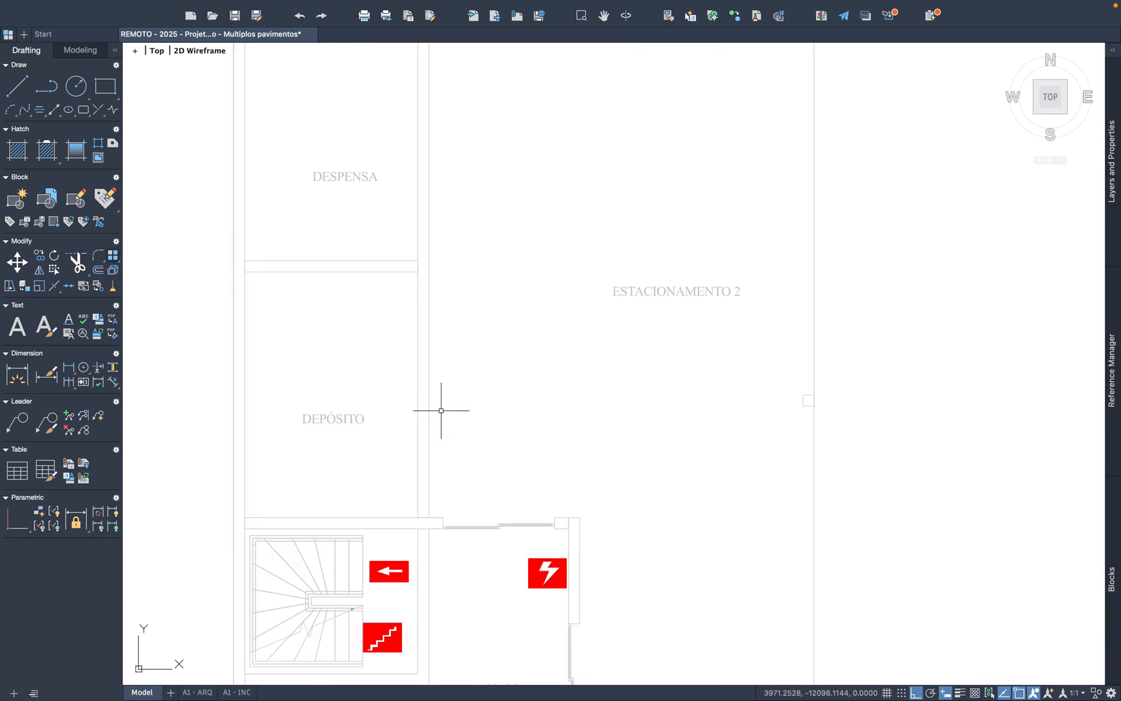
pyautogui.scroll(-4, 454, 422)
pyautogui.press('super+v')
pyautogui.click(457, 439)
pyautogui.moveTo(470, 447); pyautogui.dragTo(458, 394)
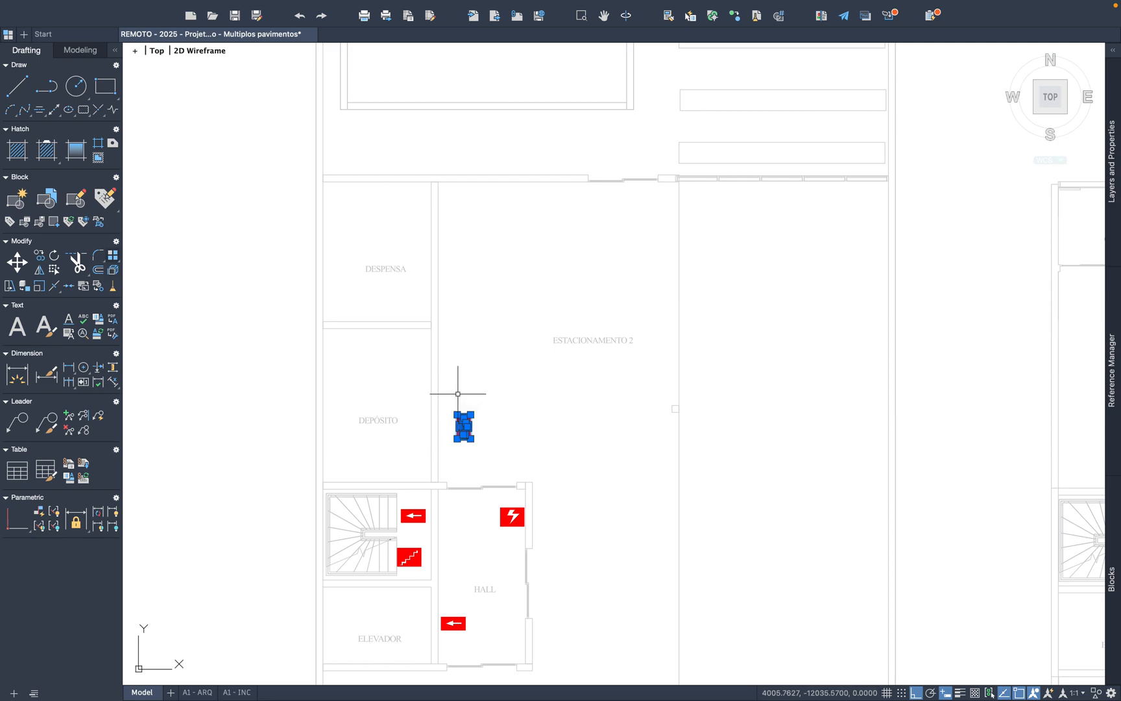
# Step: Copy the left-pointing Entrada para o CB symbol beside the ELEVADOR wall in the ground-floor HALL
pyautogui.scroll(-3, 450, 476)
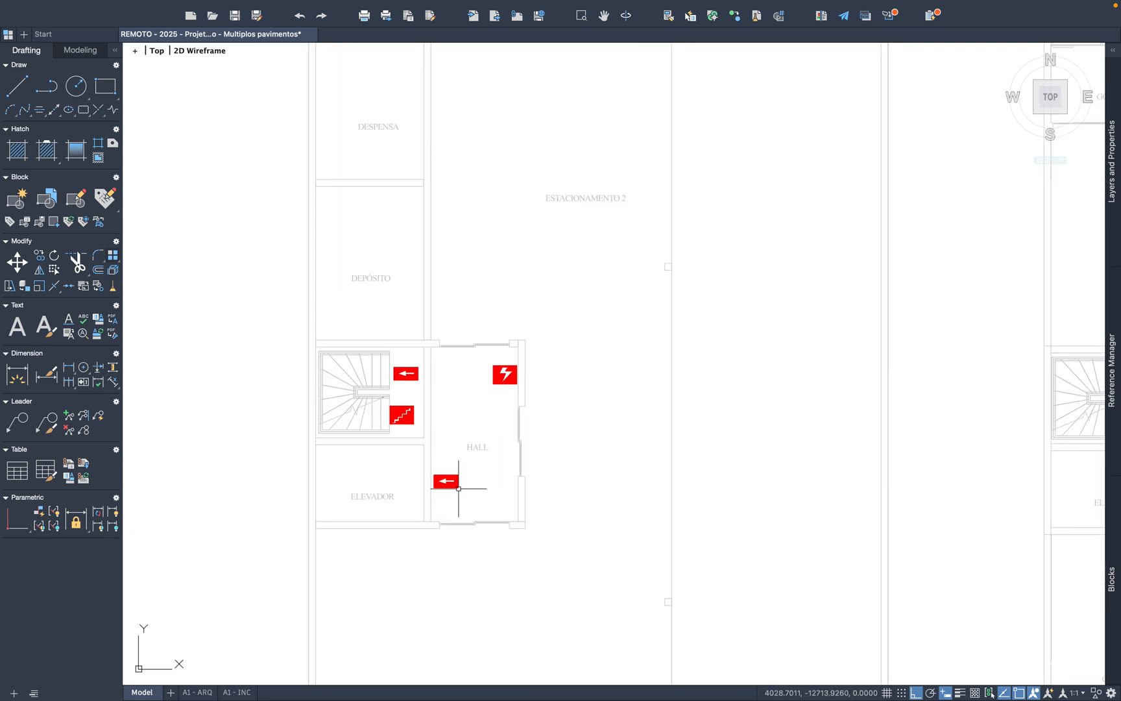
pyautogui.scroll(4, 451, 475)
pyautogui.click(469, 493)
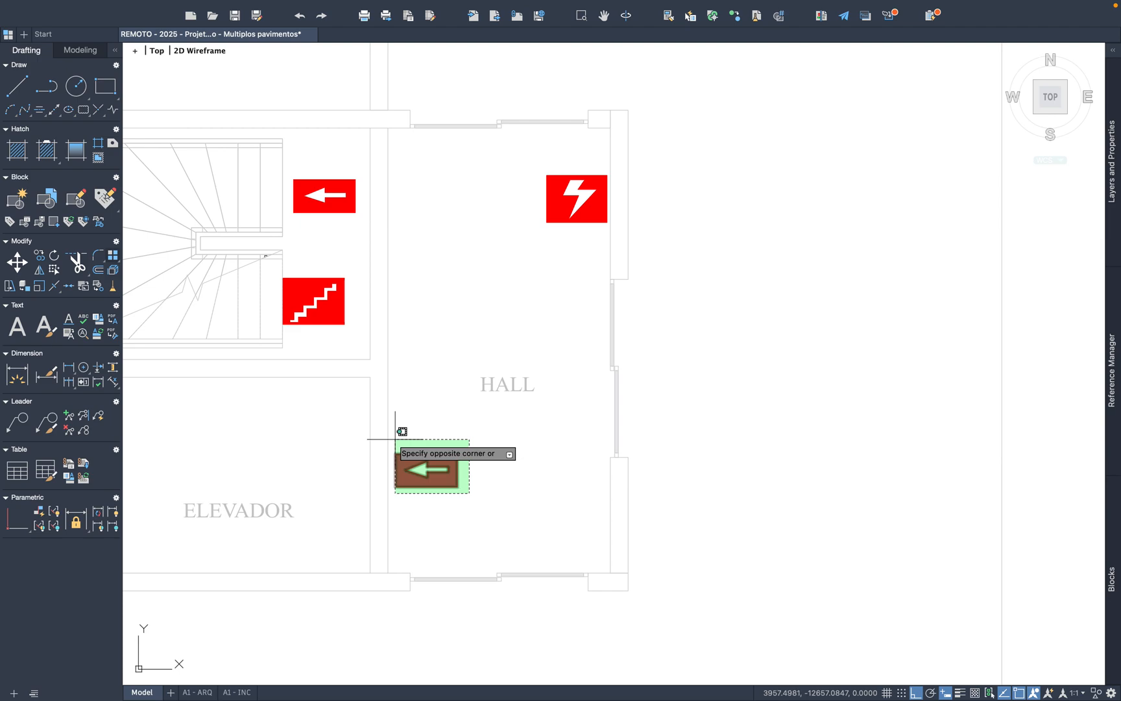
pyautogui.click(395, 440)
pyautogui.press('super+c')
# Step: Paste the left-pointing Entrada para o CB symbol in ESTACIONAMENTO 2 against the DEPÓSITO wall of the grey ground-floor plan
pyautogui.press('super+v')
pyautogui.moveTo(447, 296); pyautogui.dragTo(412, 608, button='middle')
pyautogui.scroll(-2, 422, 571)
pyautogui.scroll(-4, 489, 421)
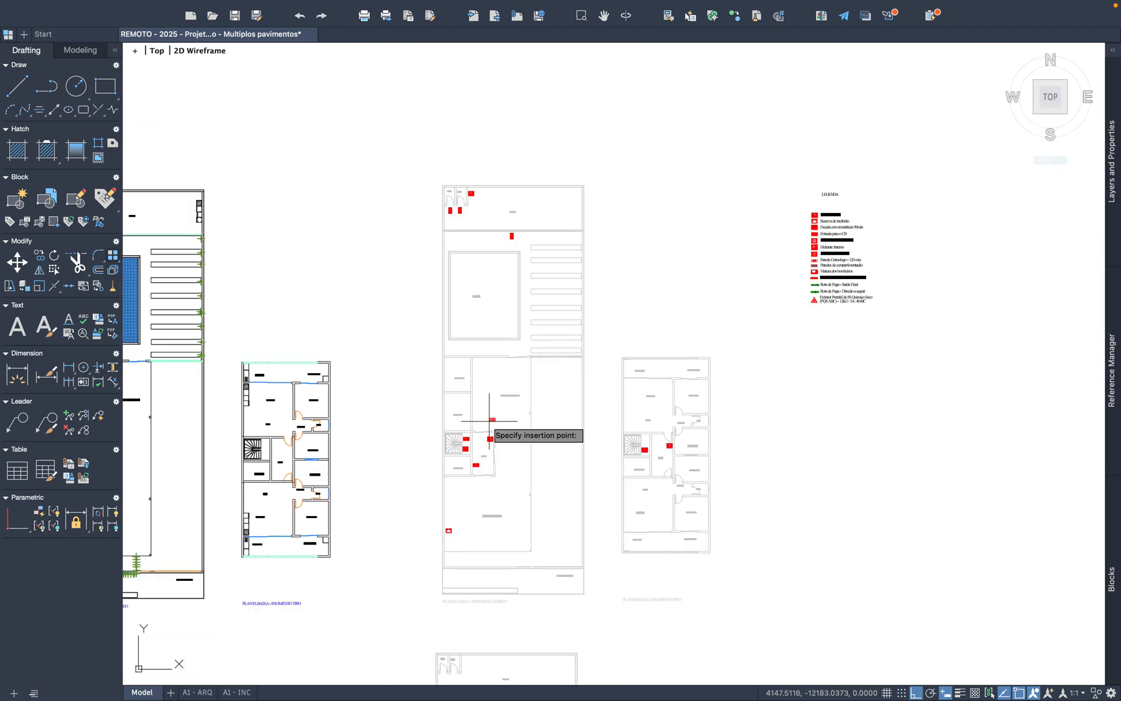
pyautogui.scroll(-2, 489, 425)
pyautogui.scroll(8, 225, 420)
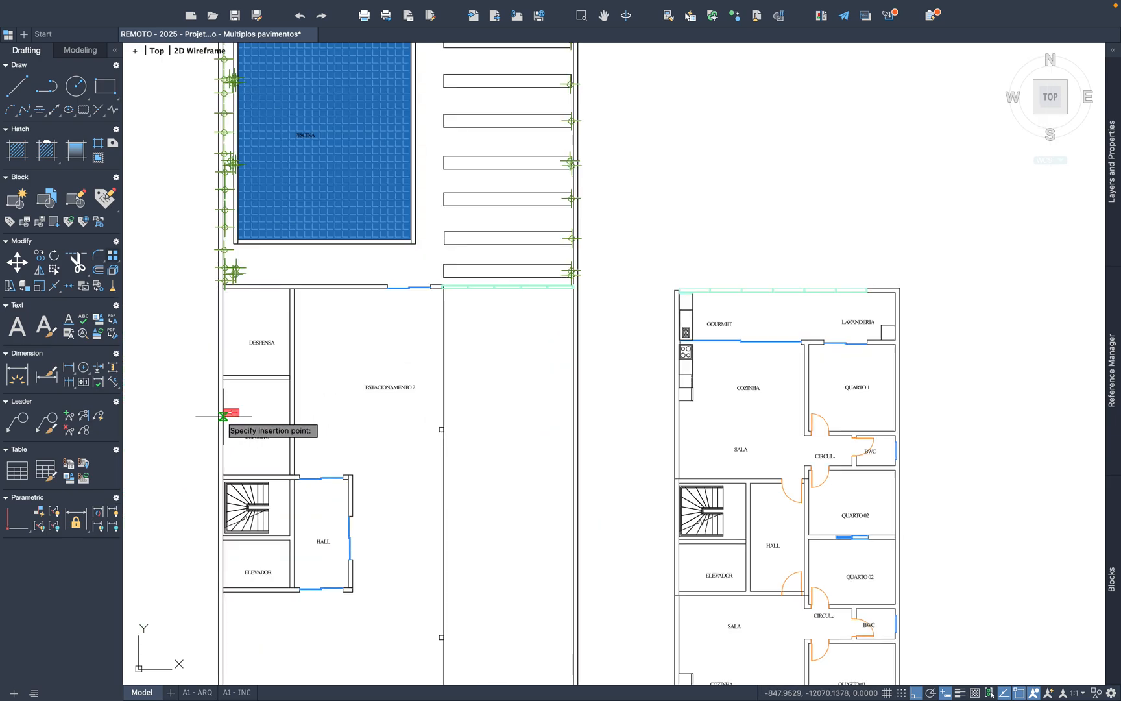
pyautogui.scroll(-6, 475, 488)
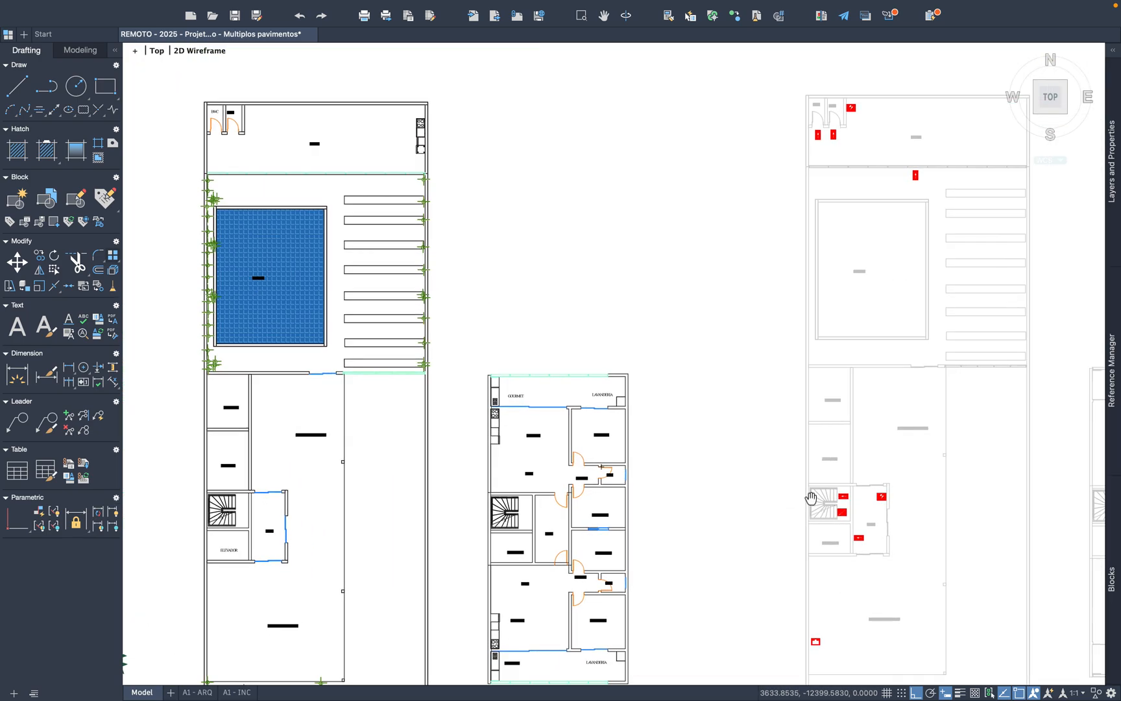
pyautogui.scroll(4, 808, 499)
pyautogui.scroll(3, 496, 414)
pyautogui.click(381, 356)
# Step: Paste another left-pointing Entrada para o CB symbol in ESTACIONAMENTO 2 against the DESPENSA wall
pyautogui.press('super+v')
pyautogui.scroll(-5, 600, 398)
pyautogui.scroll(5, 584, 363)
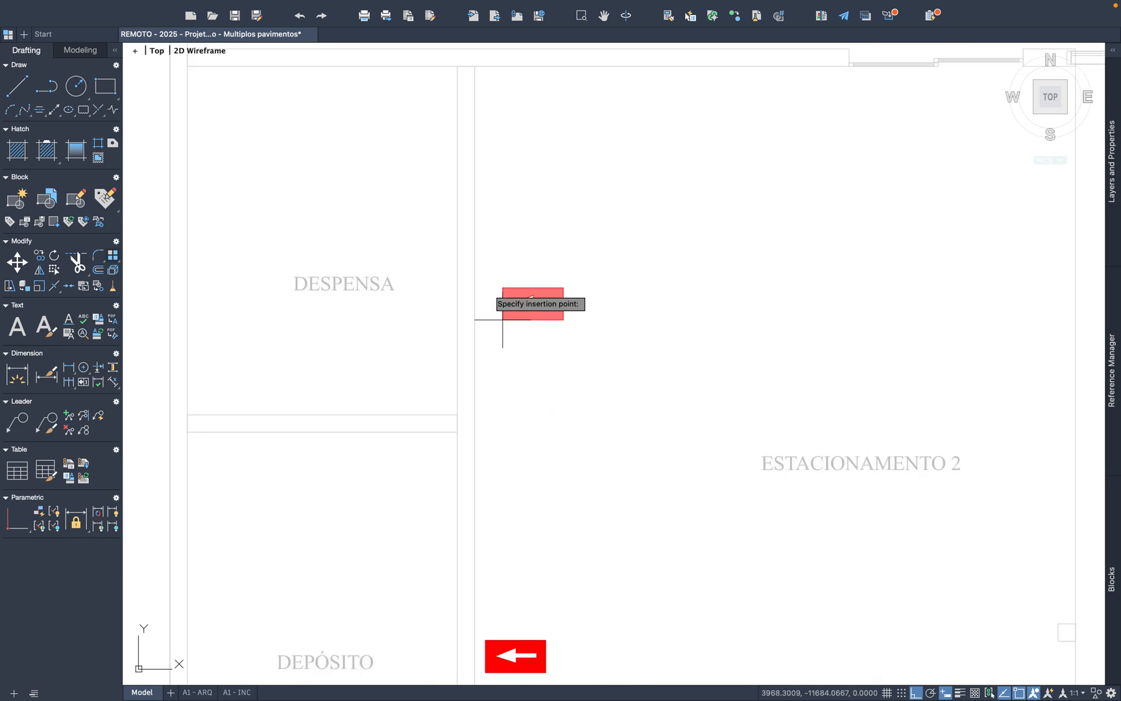
pyautogui.scroll(-5, 519, 334)
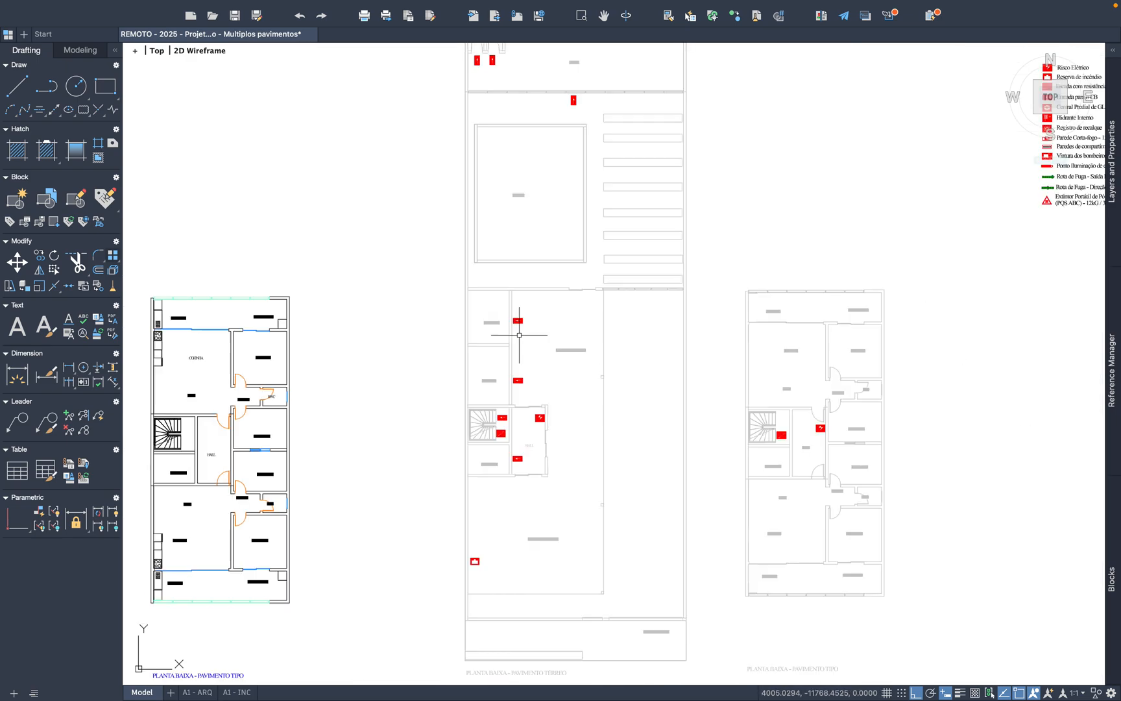
# Step: Paste the left-pointing Entrada para o CB symbol outside the sliding door in the HALL's right wall
pyautogui.scroll(4, 575, 501)
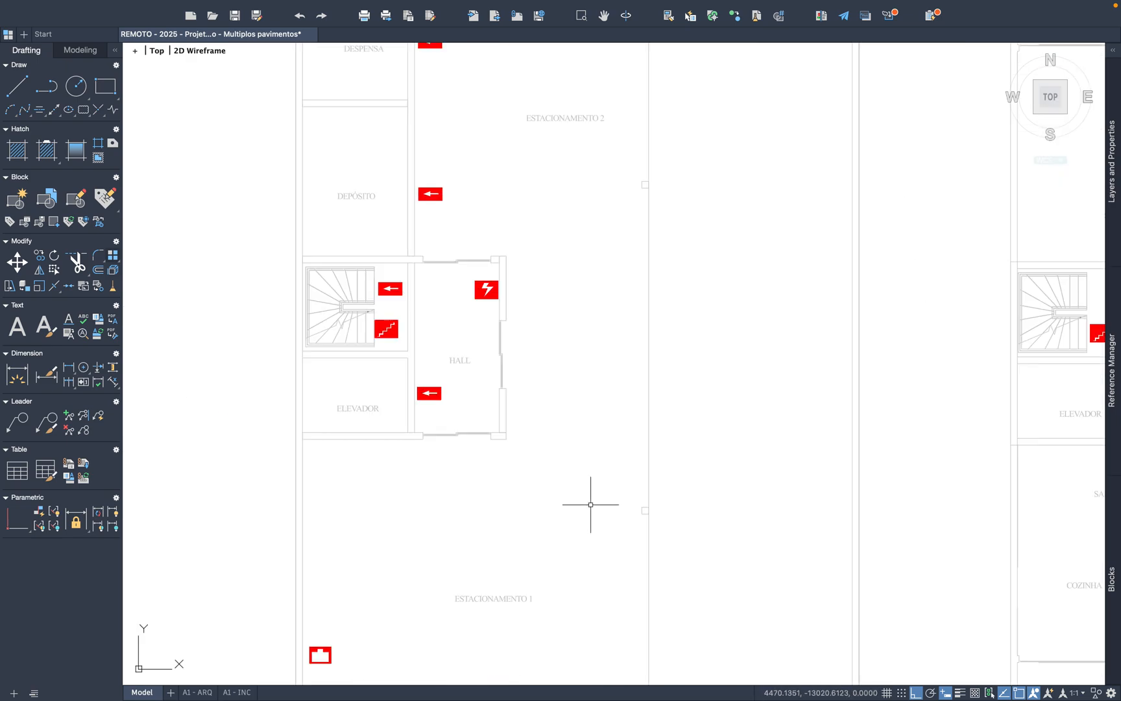
pyautogui.moveTo(551, 553)
pyautogui.mouseDown(button='middle')
pyautogui.moveTo(523, 452)
pyautogui.moveTo(526, 492)
pyautogui.mouseUp(button='middle')
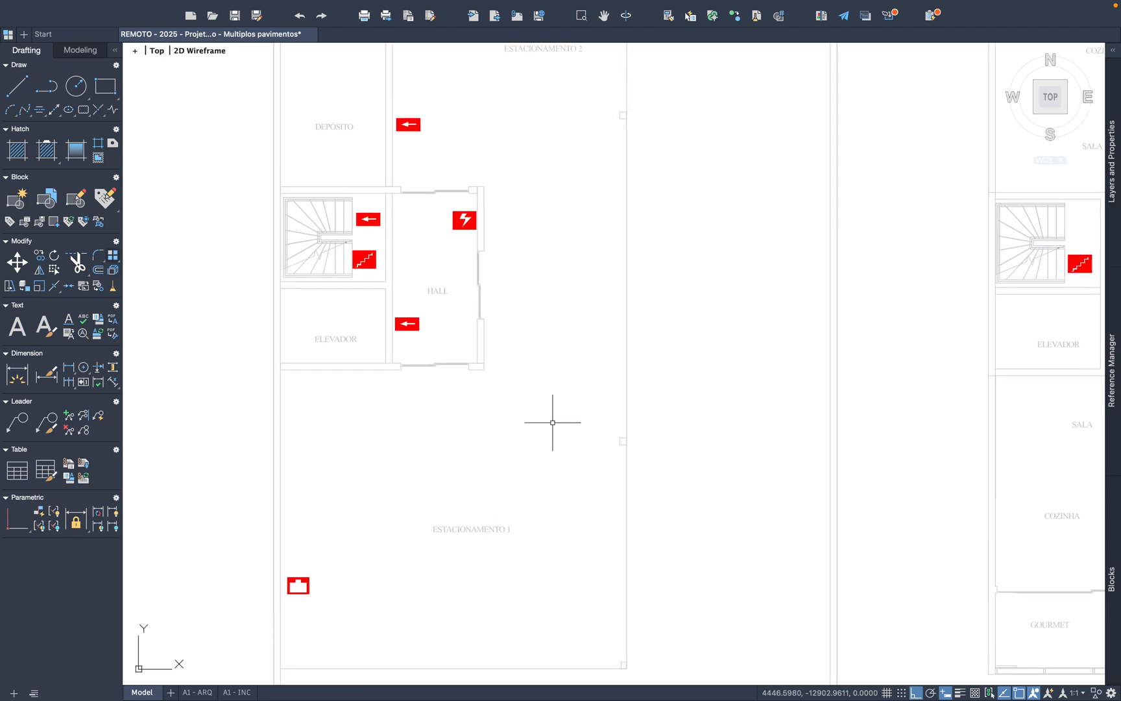
pyautogui.scroll(2, 491, 298)
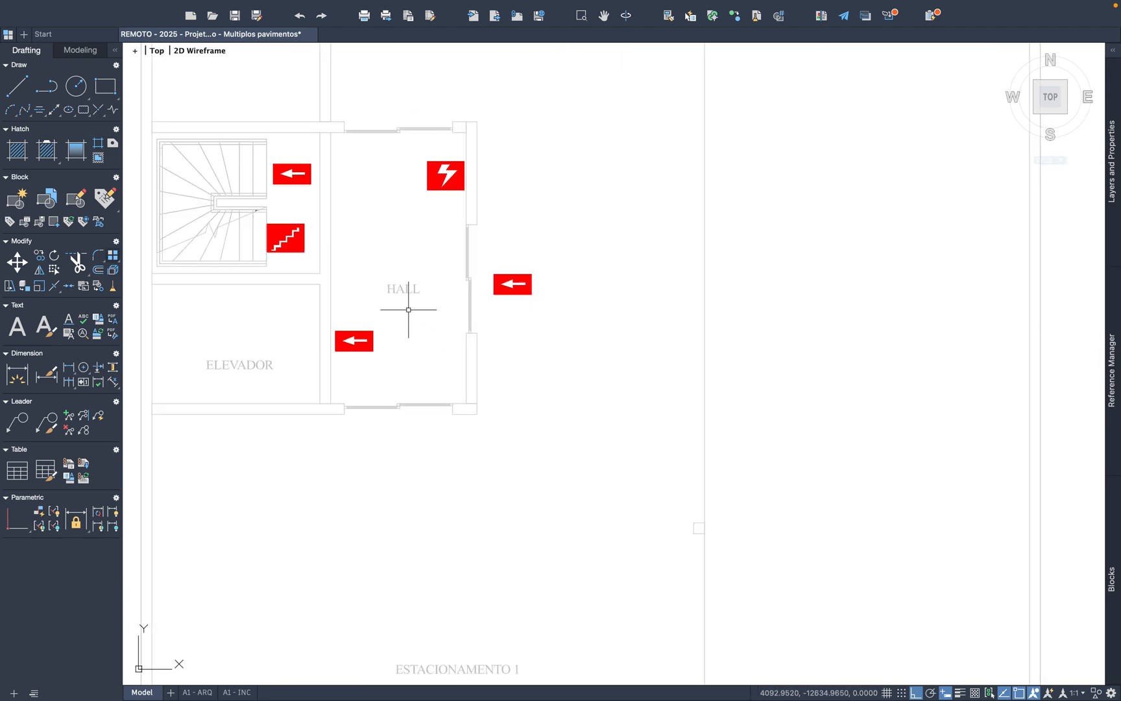
# Step: Copy the Entrada para o CB symbol beside ELEVADOR and paste it below the HALL's lower door in ESTACIONAMENTO 1
pyautogui.click(402, 373)
pyautogui.click(338, 320)
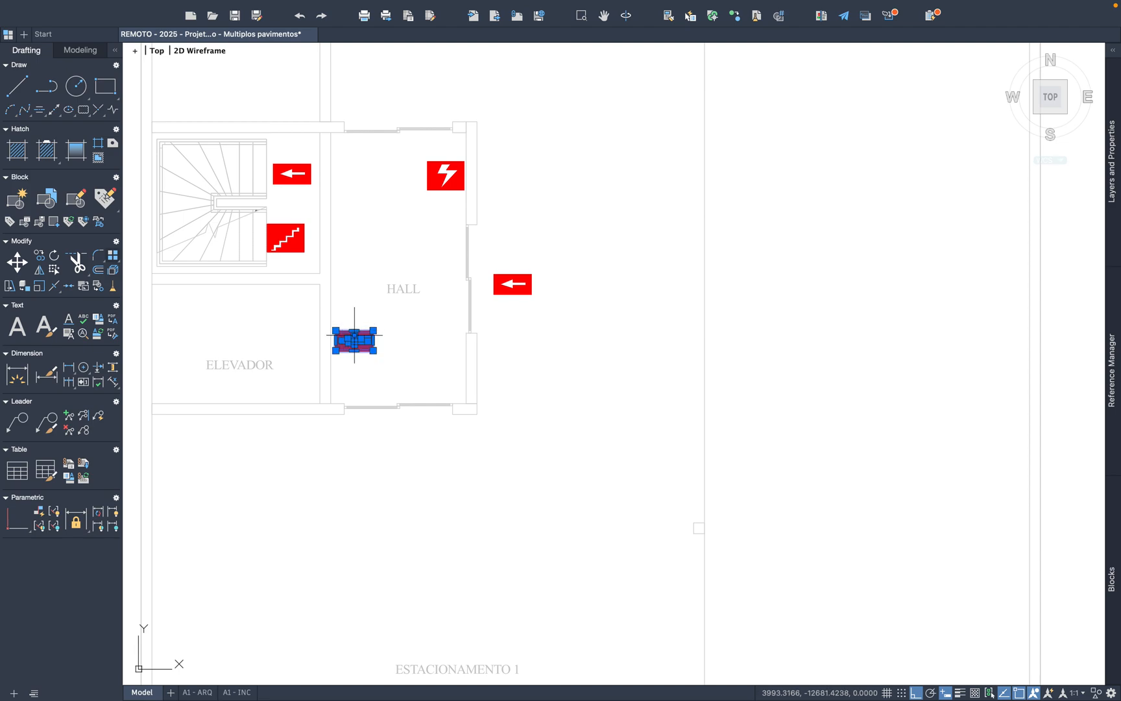
pyautogui.press('super+c')
pyautogui.press('super+v')
pyautogui.click(386, 454)
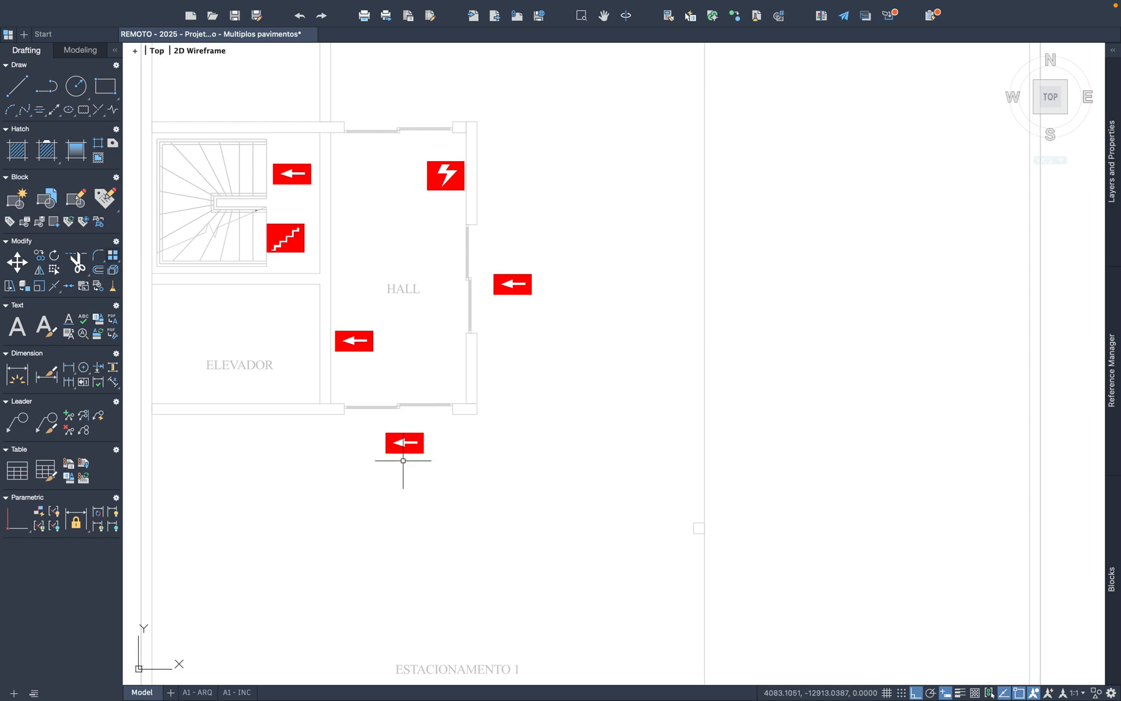
# Step: Rotate the Entrada para o CB symbol below the HALL's lower door a quarter turn so its arrow points up
pyautogui.click(430, 459)
pyautogui.click(370, 412)
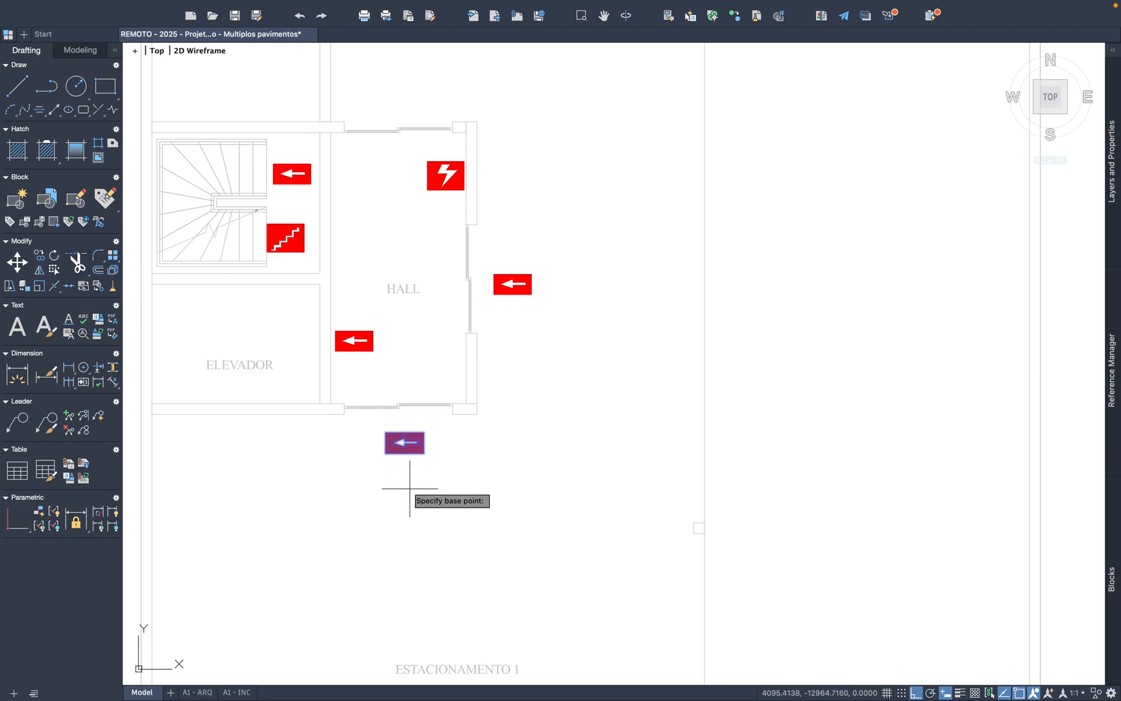
pyautogui.click(412, 444)
pyautogui.click(411, 480)
# Step: Paste the left-pointing Entrada para o CB symbol above the HALL's upper door in ESTACIONAMENTO 2
pyautogui.press('super+v')
pyautogui.moveTo(480, 85); pyautogui.dragTo(493, 280, button='middle')
pyautogui.scroll(3, 445, 308)
pyautogui.click(447, 312)
# Step: Rotate the Entrada para o CB symbol above the HALL's upper door a quarter turn so its arrow points down
pyautogui.moveTo(516, 314); pyautogui.dragTo(401, 241)
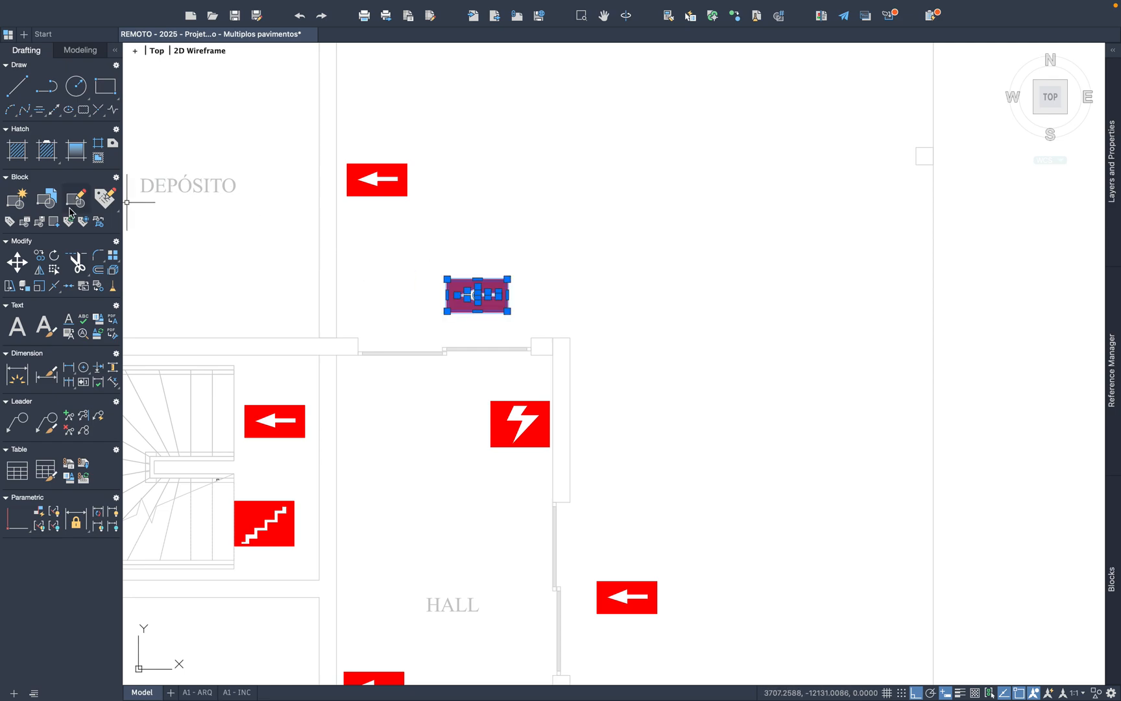
pyautogui.click(54, 255)
pyautogui.click(507, 295)
pyautogui.click(515, 218)
# Step: Move the down-pointing Entrada para o CB symbol clear of the wall, just above the HALL's upper door in ESTACIONAMENTO 2
pyautogui.click(470, 276)
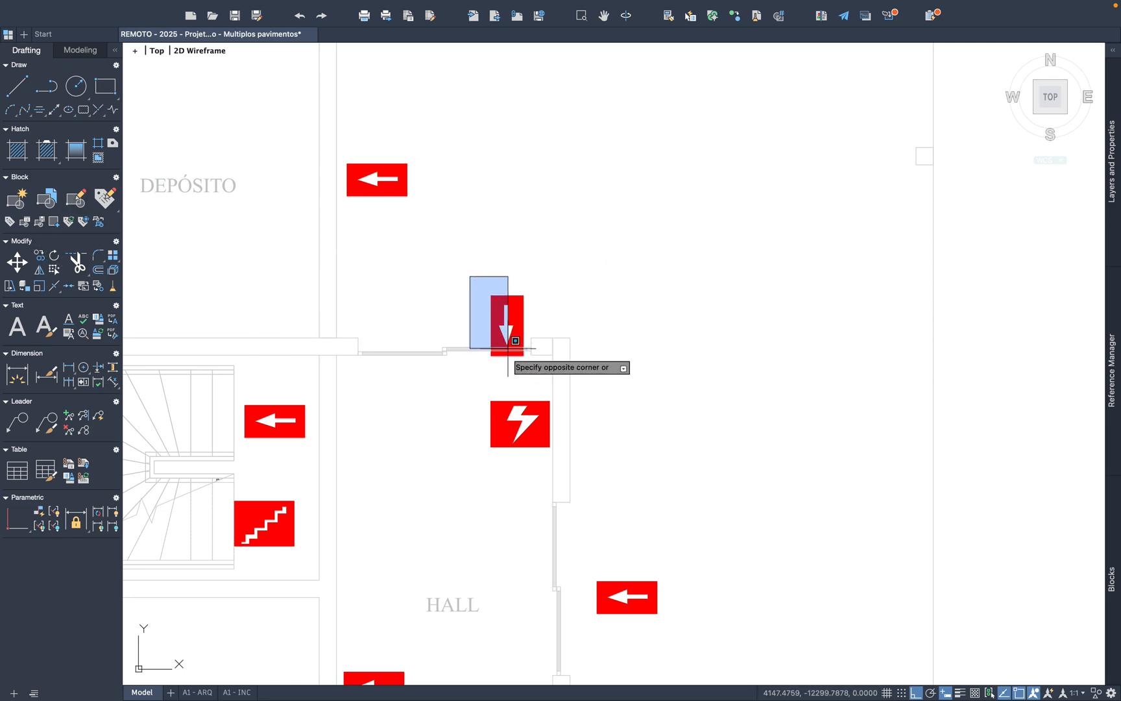
pyautogui.click(526, 380)
pyautogui.rightClick(524, 339)
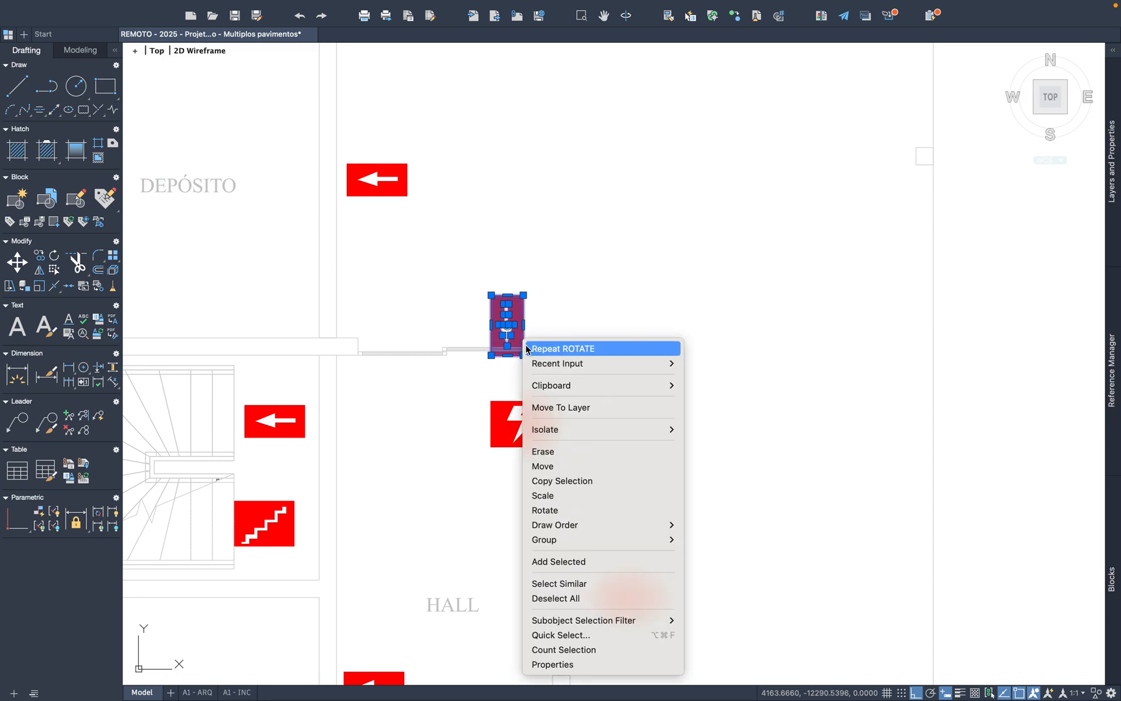
pyautogui.click(552, 474)
pyautogui.click(508, 315)
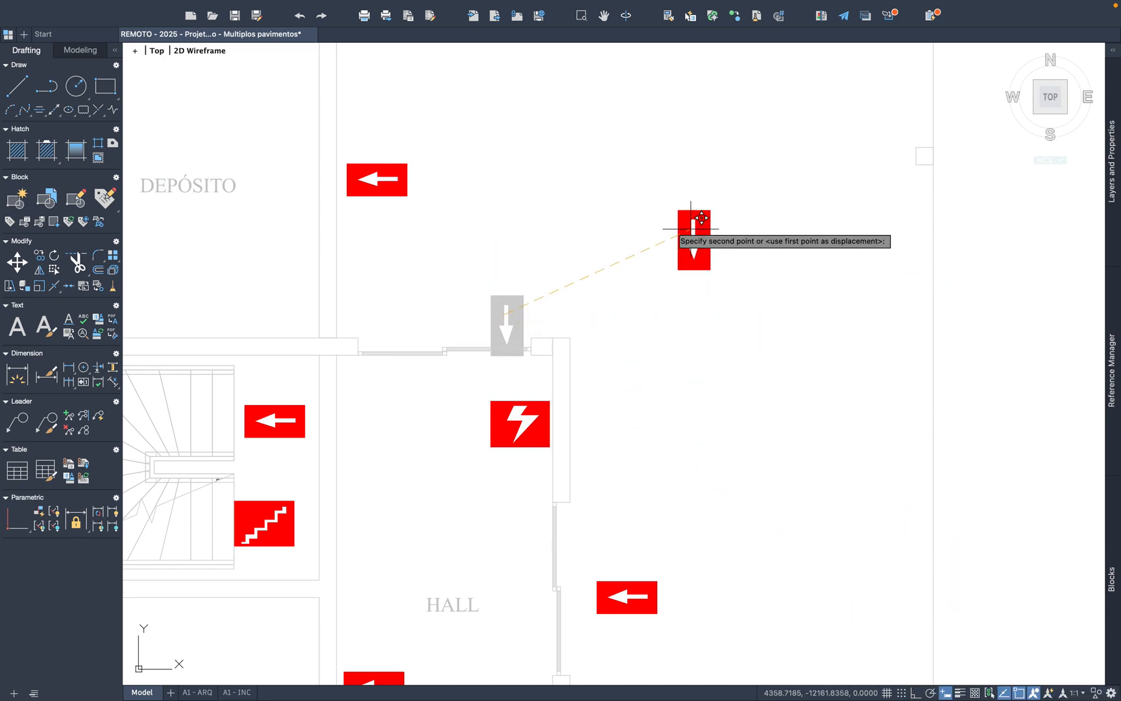
pyautogui.click(454, 285)
# Step: Copy the down-pointing Entrada para o CB symbol from the ground floor and paste it inside the typical-floor HALL at its lower door
pyautogui.scroll(-4, 541, 311)
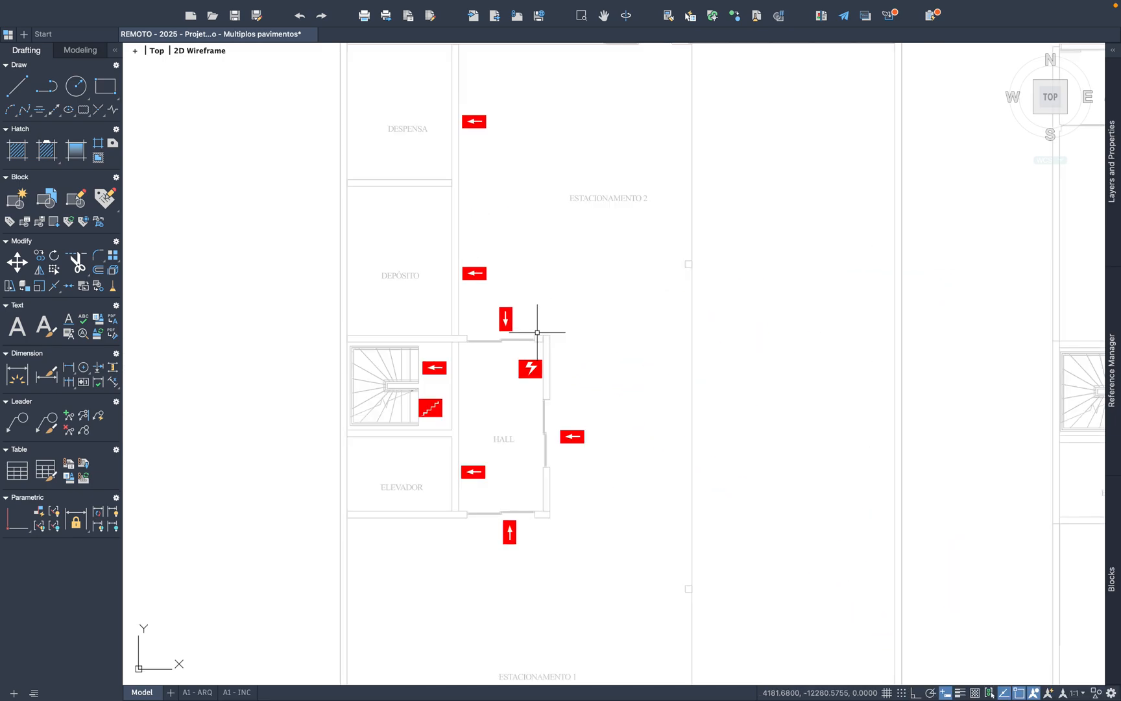
pyautogui.scroll(-4, 436, 331)
pyautogui.scroll(6, 762, 370)
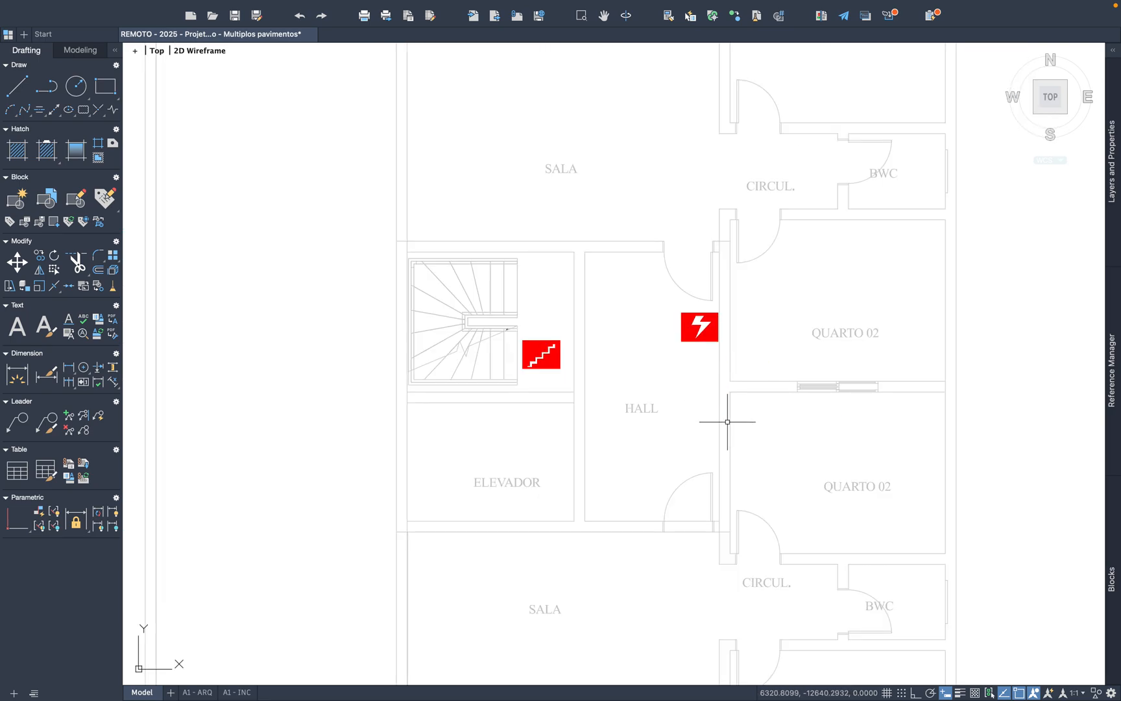
pyautogui.scroll(-5, 728, 422)
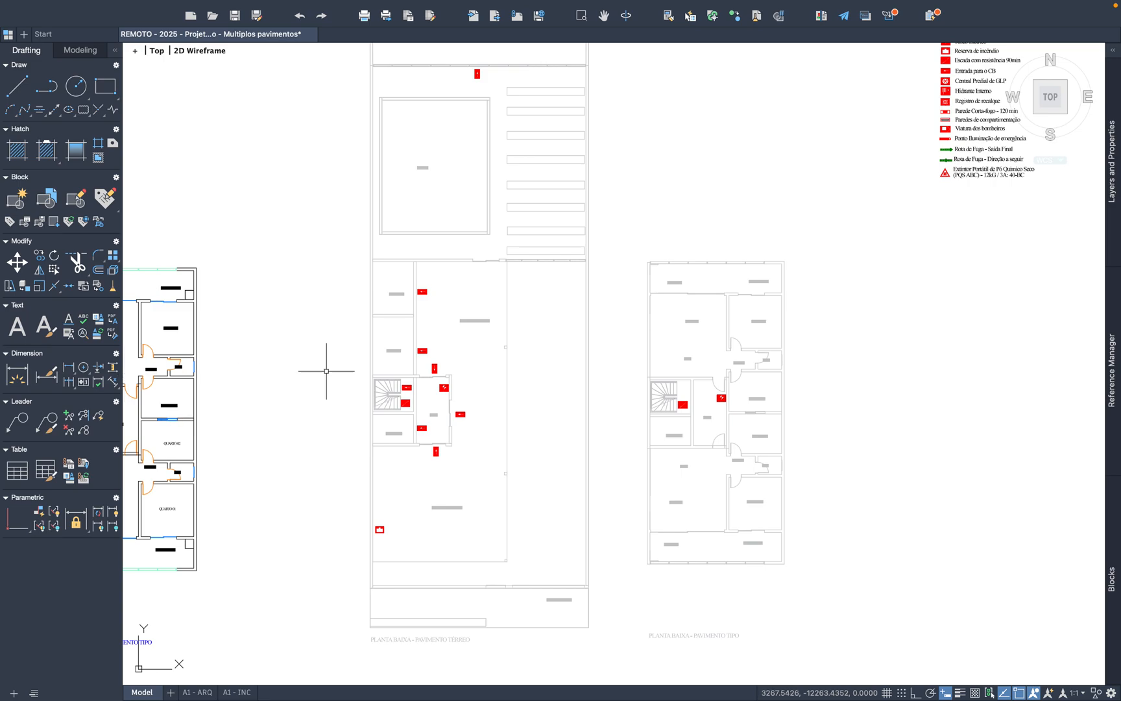
pyautogui.scroll(8, 390, 399)
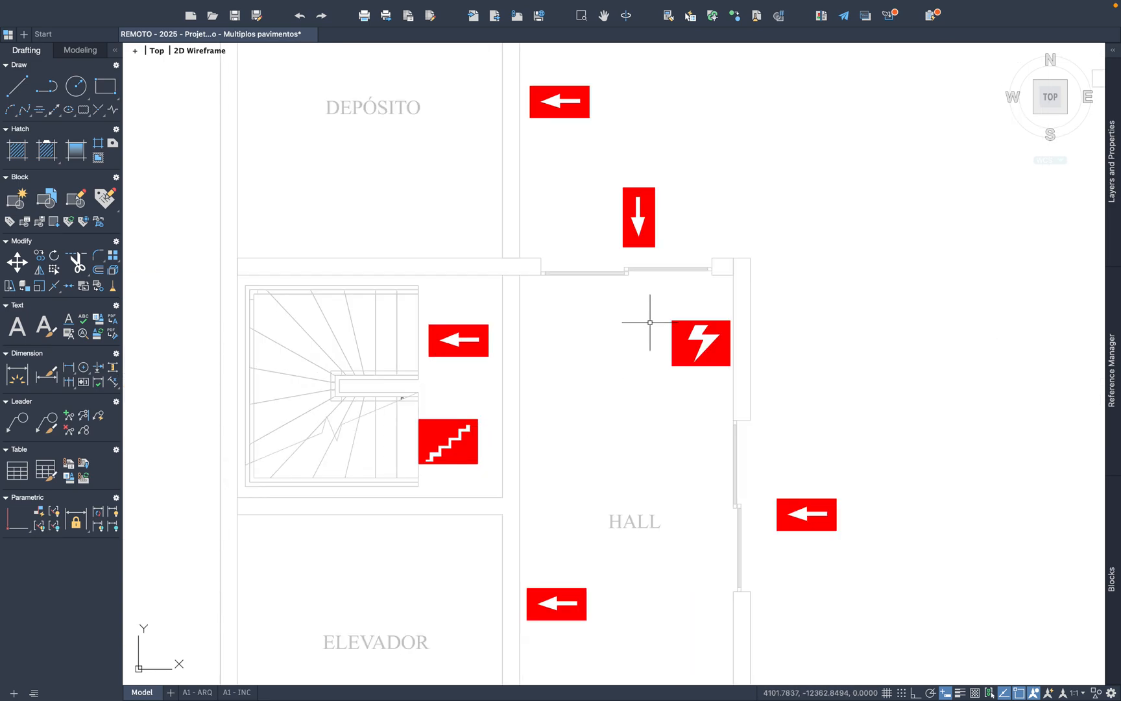
pyautogui.click(632, 217)
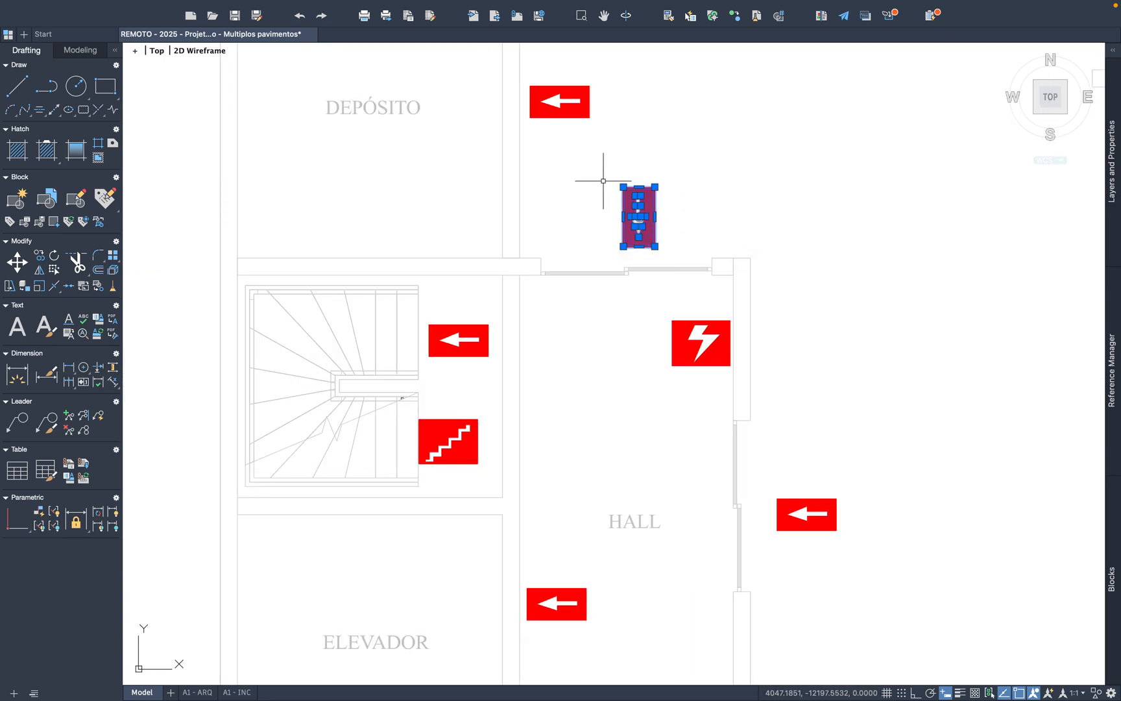
pyautogui.hotkey('ctrl', 'c')
pyautogui.hotkey('ctrl', 'v')
pyautogui.scroll(-5, 588, 218)
pyautogui.scroll(8, 645, 351)
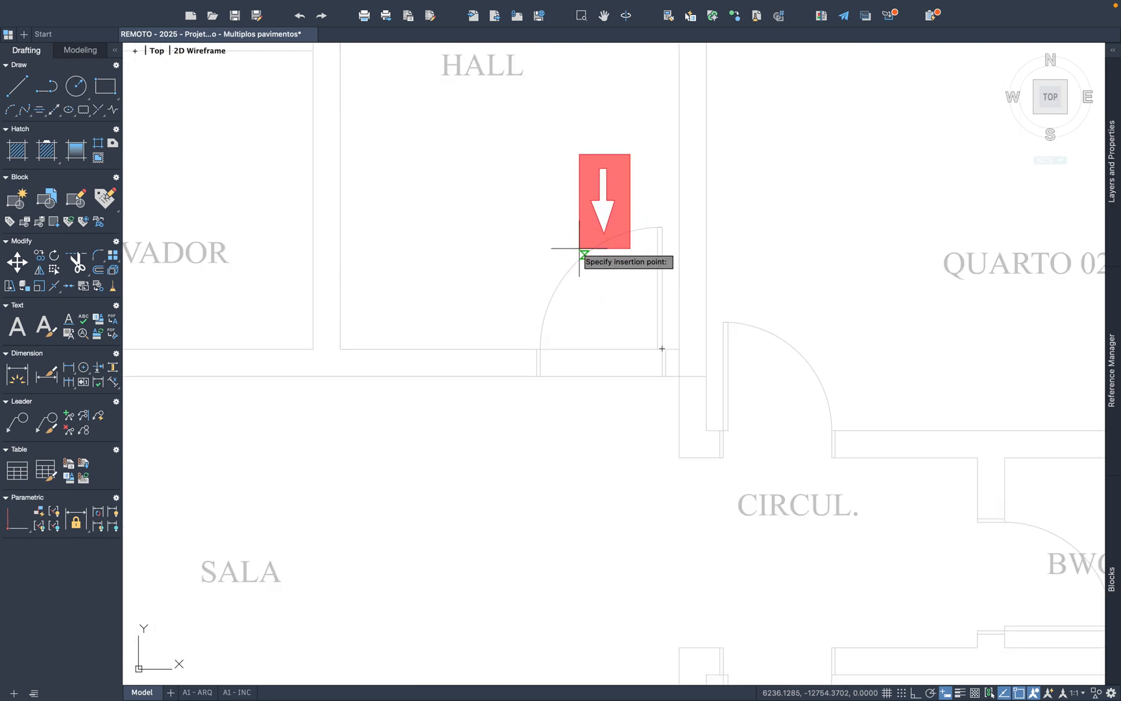
pyautogui.click(581, 305)
# Step: Copy the up-pointing Entrada para o CB symbol from the ground floor and paste it inside the typical-floor HALL at its upper door
pyautogui.scroll(-3, 720, 400)
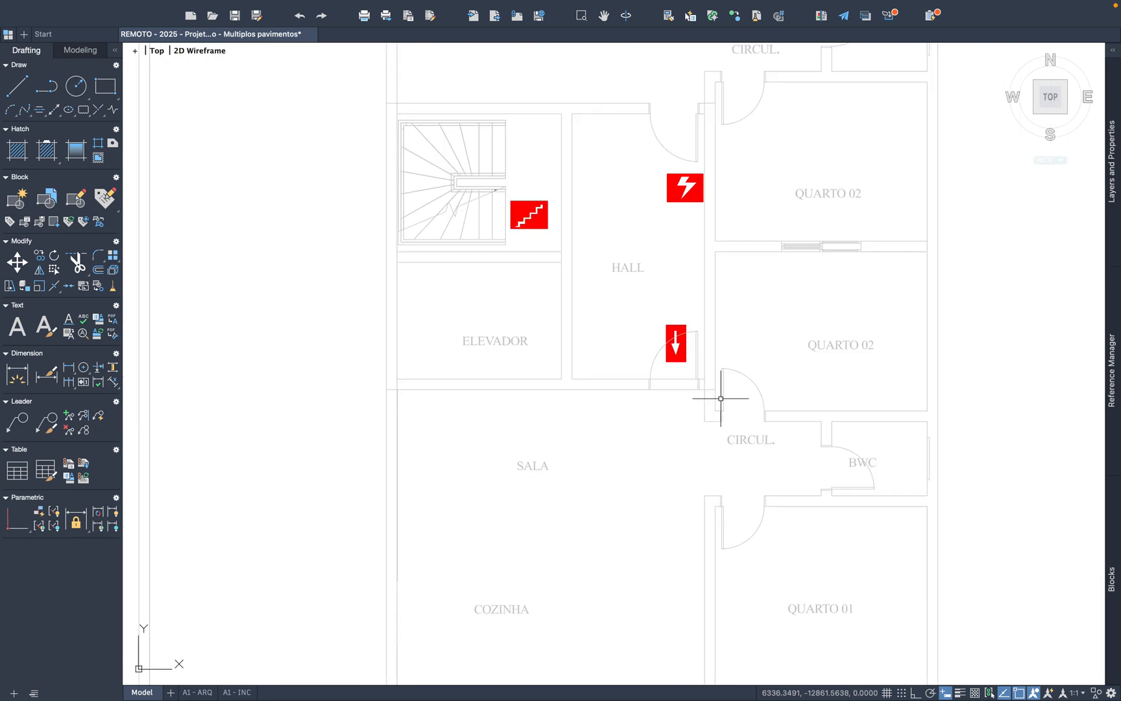
pyautogui.scroll(-3, 721, 404)
pyautogui.moveTo(345, 390); pyautogui.dragTo(463, 393, button='middle')
pyautogui.scroll(5, 432, 421)
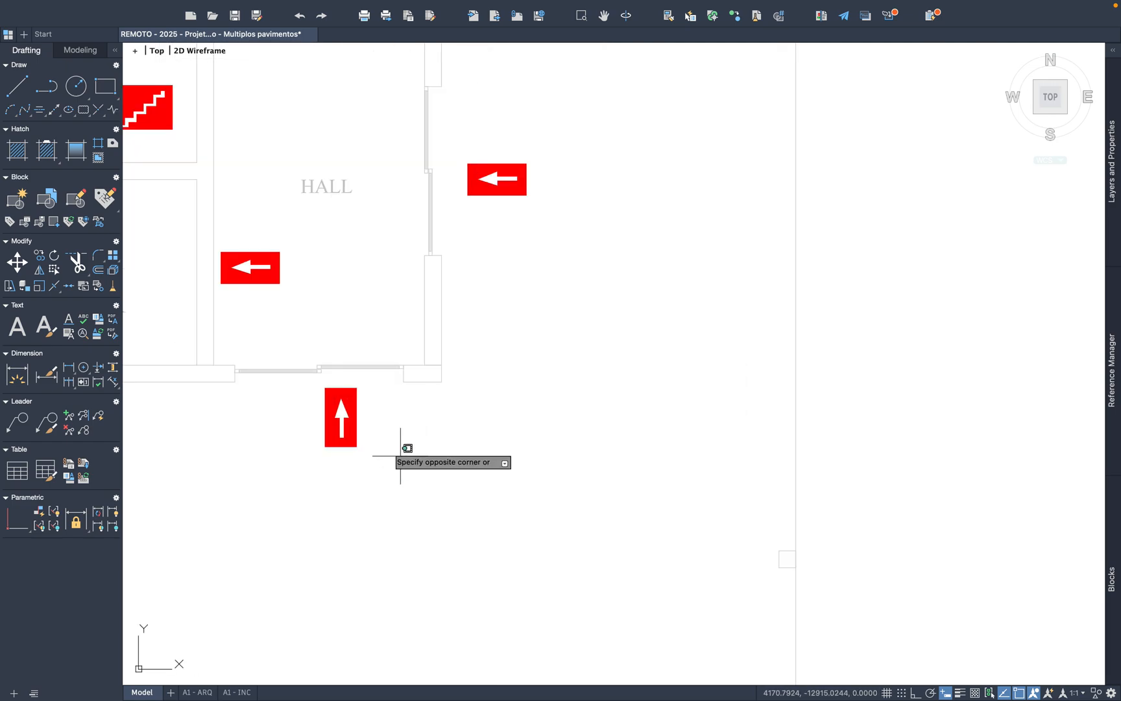
pyautogui.click(304, 376)
pyautogui.press('super+c')
pyautogui.press('super+v')
pyautogui.scroll(-4, 388, 461)
pyautogui.moveTo(871, 380); pyautogui.dragTo(450, 454, button='middle')
pyautogui.scroll(5, 656, 363)
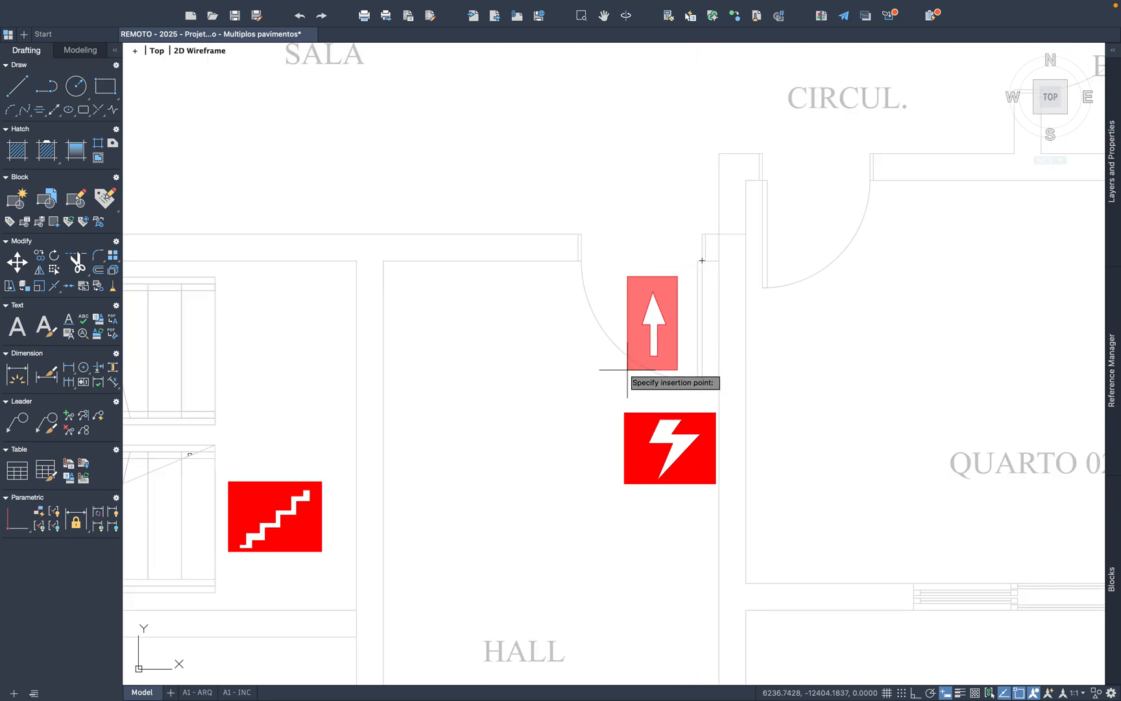
pyautogui.click(615, 366)
# Step: Copy the Central Predial de GLP symbol from the legend
pyautogui.scroll(-3, 607, 424)
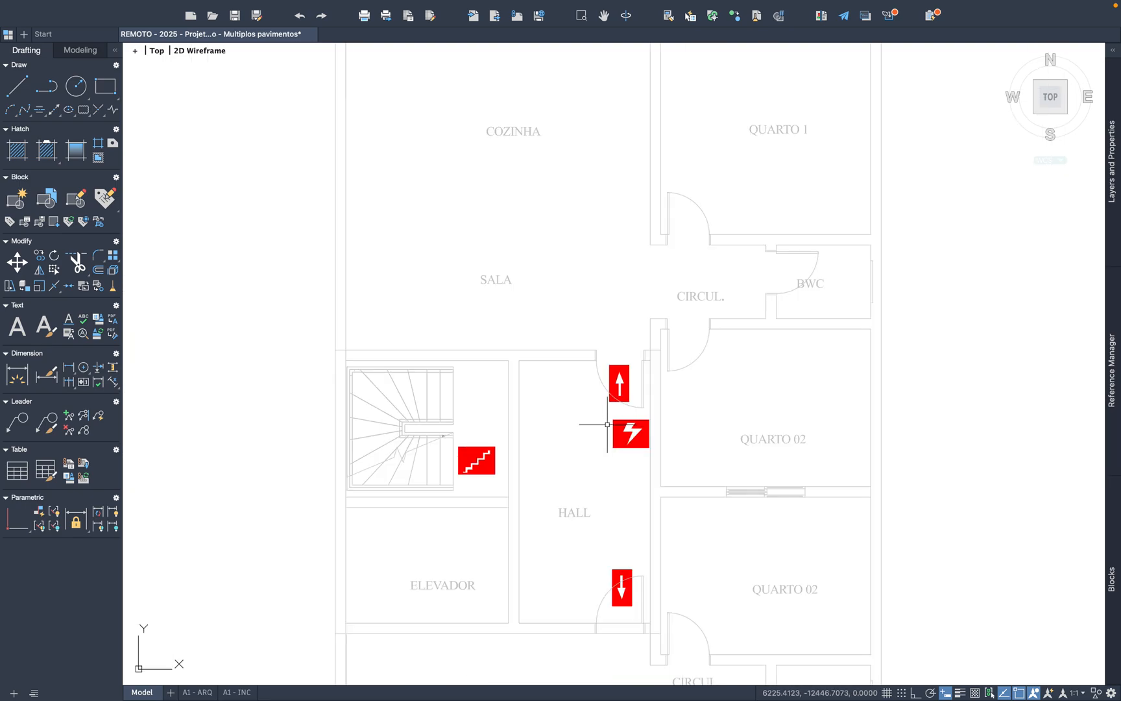
pyautogui.scroll(-2, 608, 425)
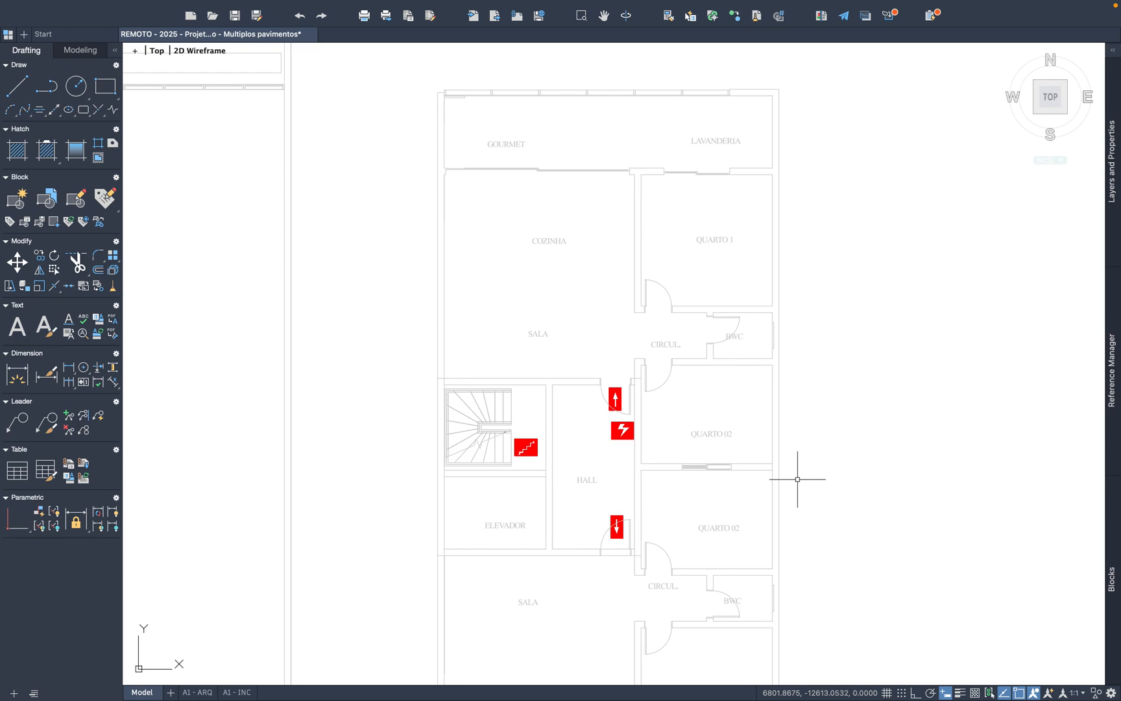
pyautogui.scroll(-2, 795, 480)
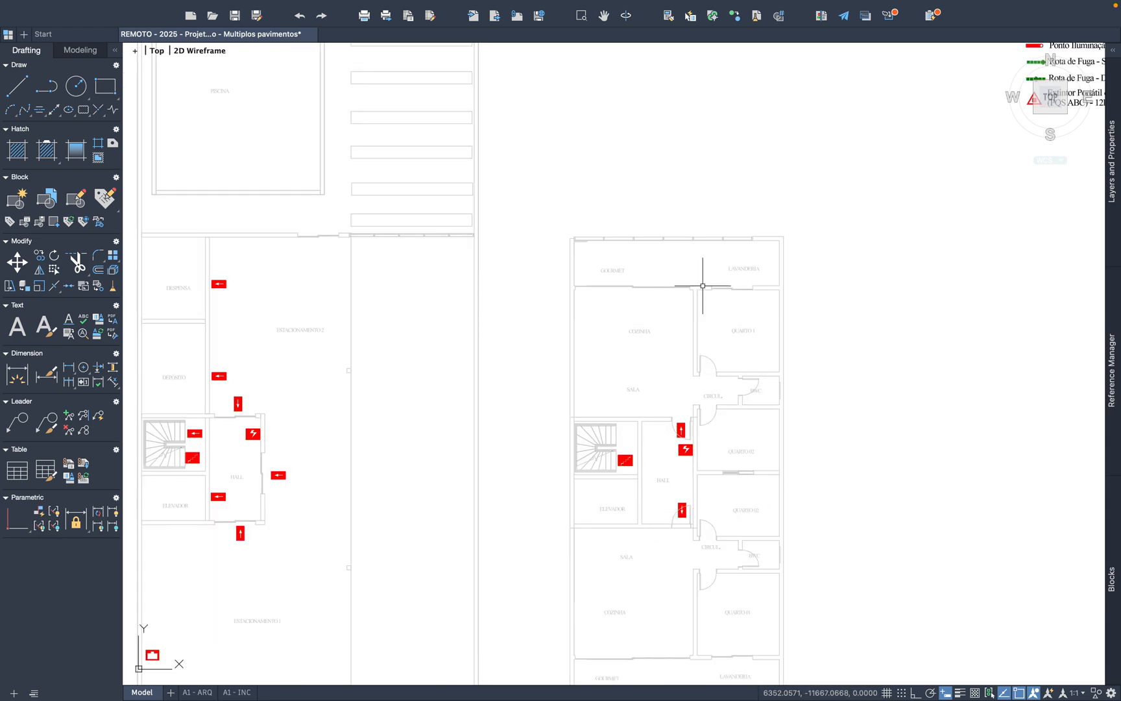
pyautogui.scroll(-2, 581, 321)
pyautogui.moveTo(803, 166)
pyautogui.mouseDown(button='middle')
pyautogui.moveTo(723, 278)
pyautogui.moveTo(659, 291)
pyautogui.mouseUp(button='middle')
pyautogui.scroll(5, 806, 193)
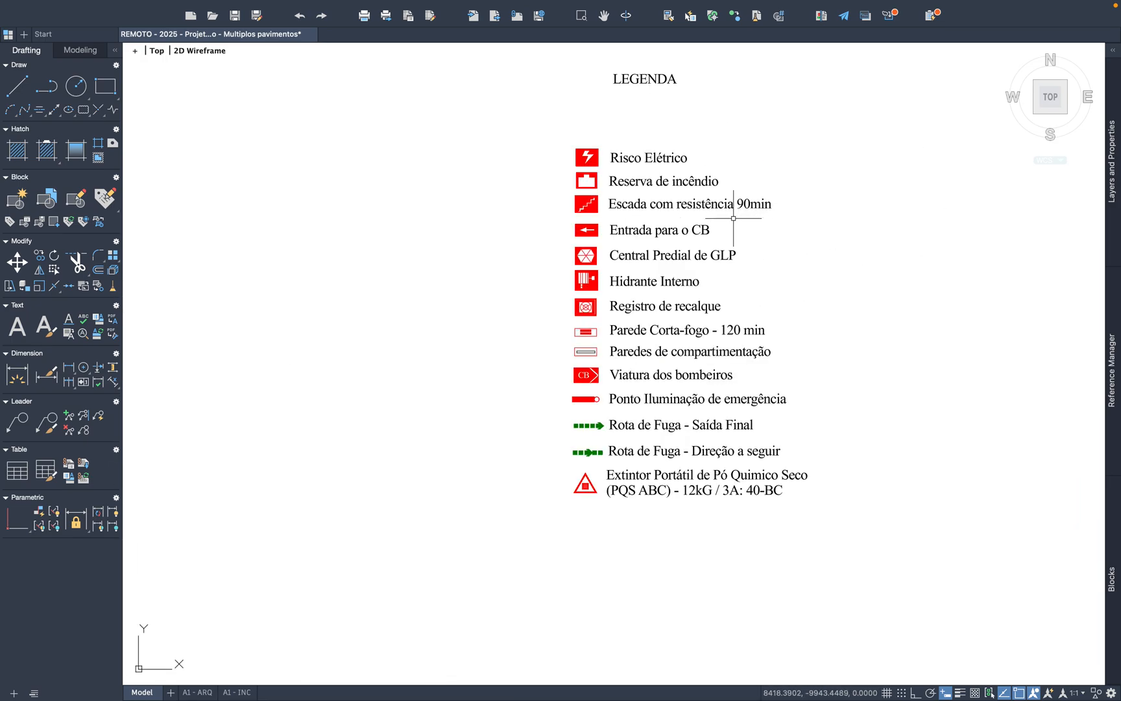
pyautogui.scroll(2, 666, 255)
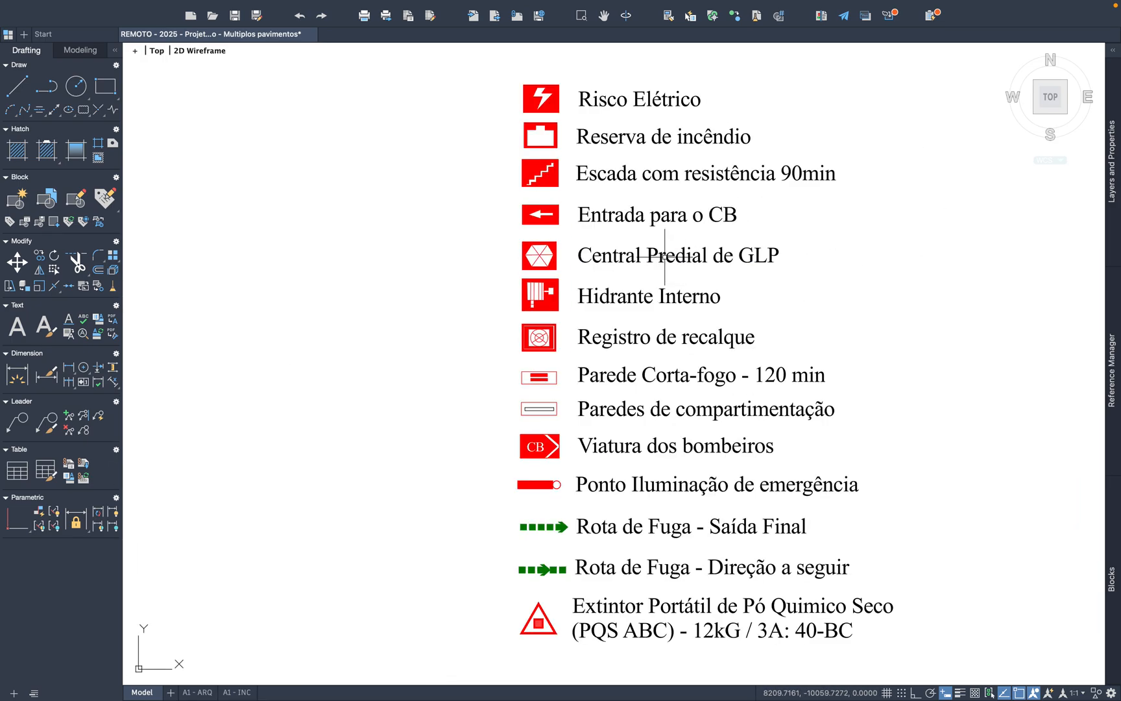
pyautogui.scroll(2, 565, 259)
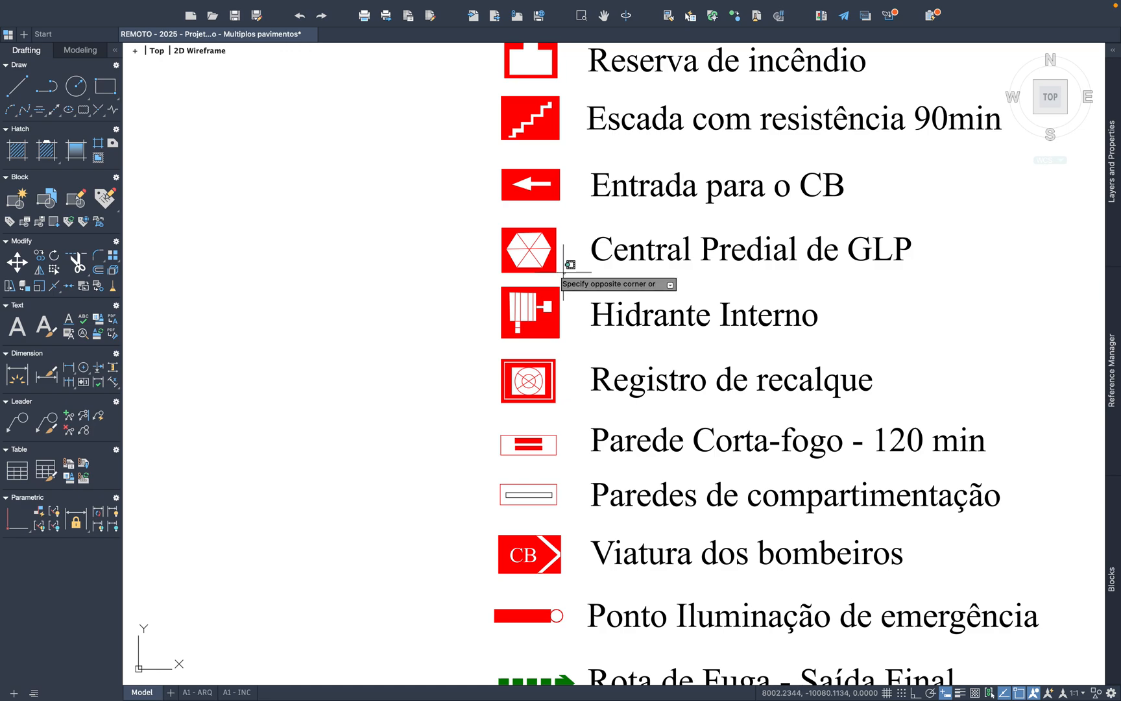
pyautogui.click(476, 223)
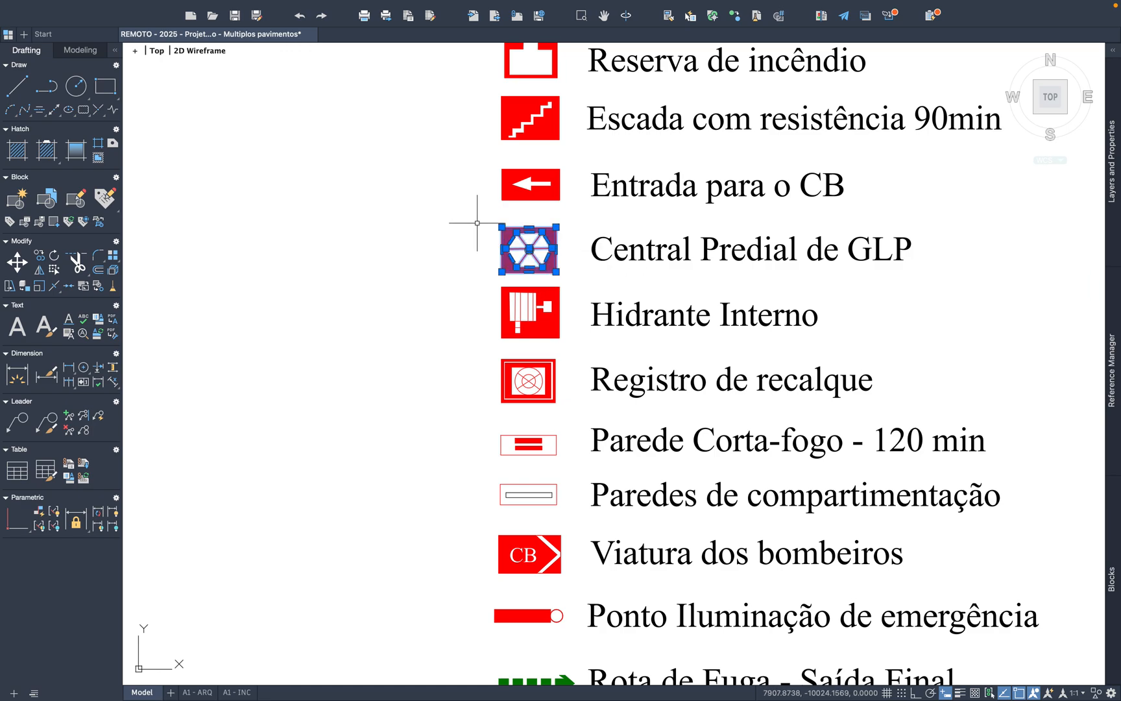
pyautogui.press('super+c')
# Step: Paste the Central Predial de GLP symbol on the ground-floor plan, between PISCINA and the upper wall of DESPENSA
pyautogui.press('super+v')
pyautogui.scroll(-10, 850, 251)
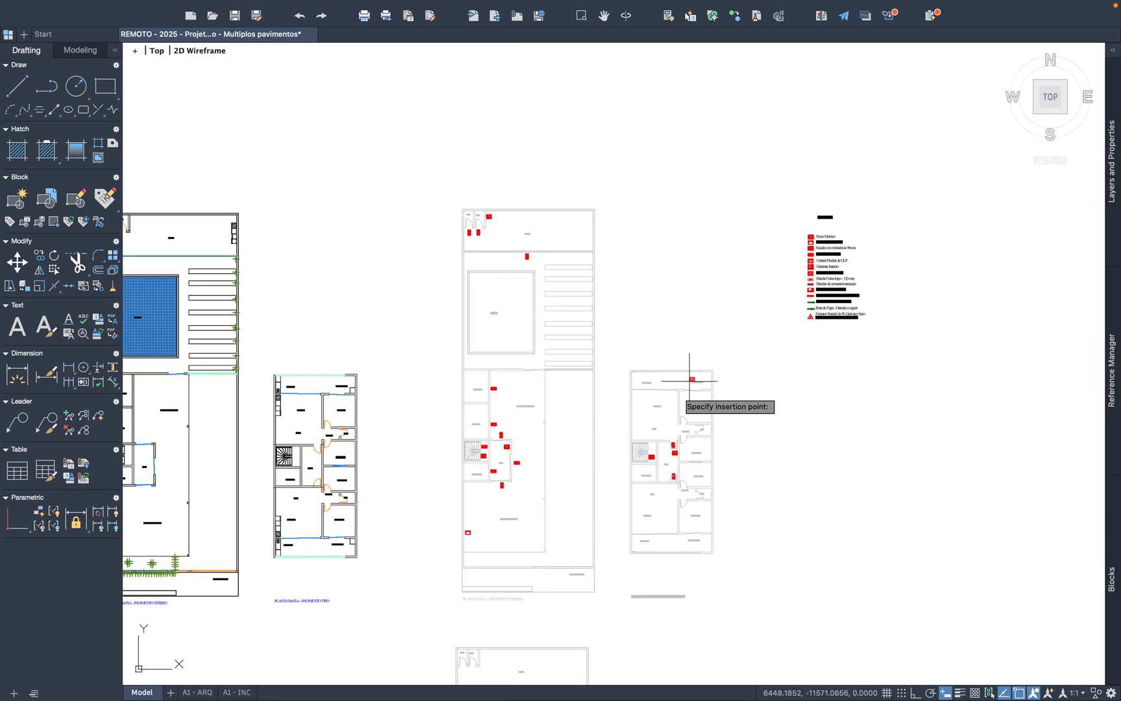
pyautogui.scroll(2, 545, 516)
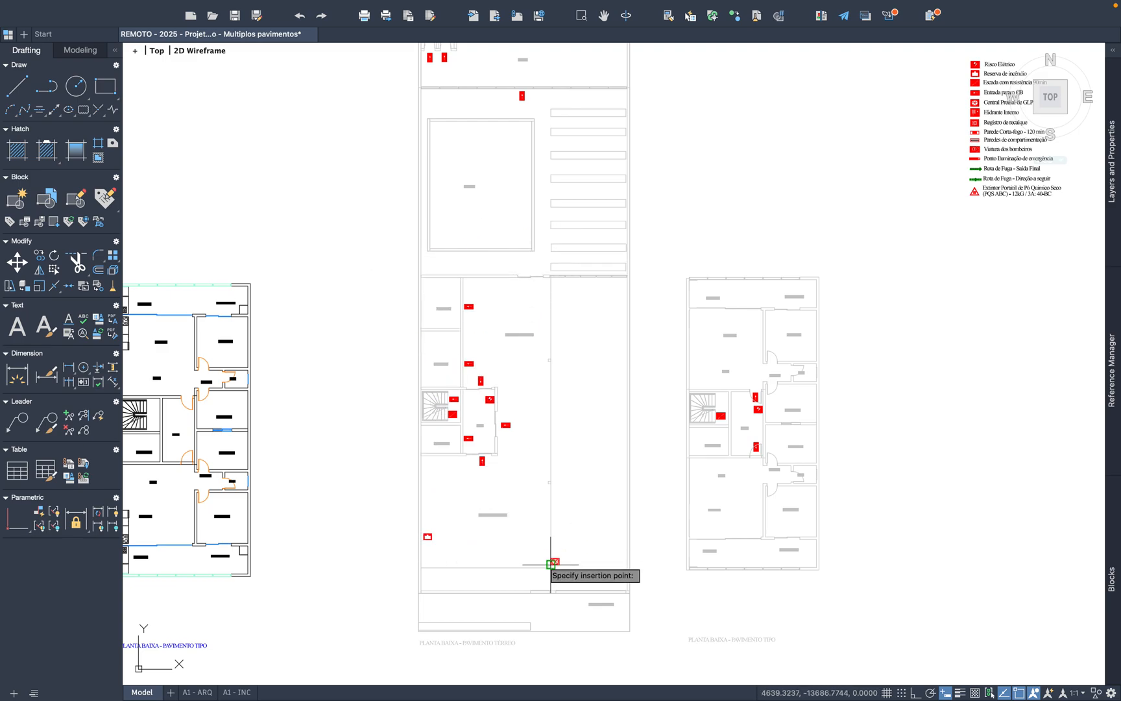
pyautogui.scroll(2, 513, 321)
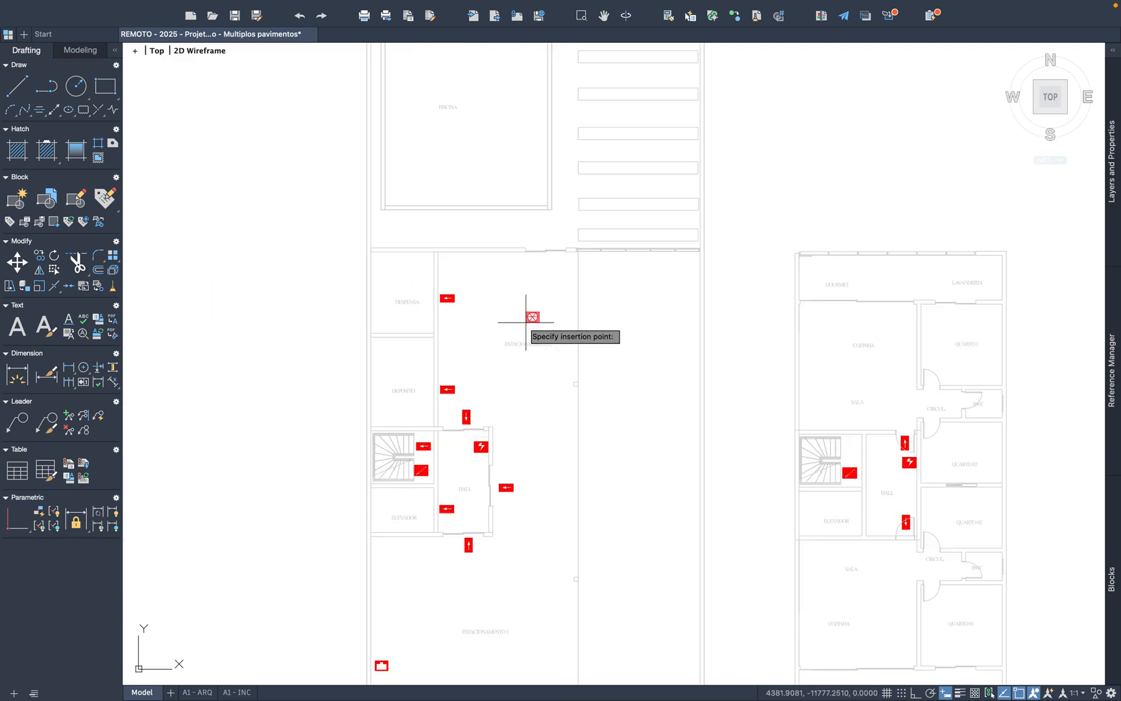
pyautogui.scroll(-2, 531, 321)
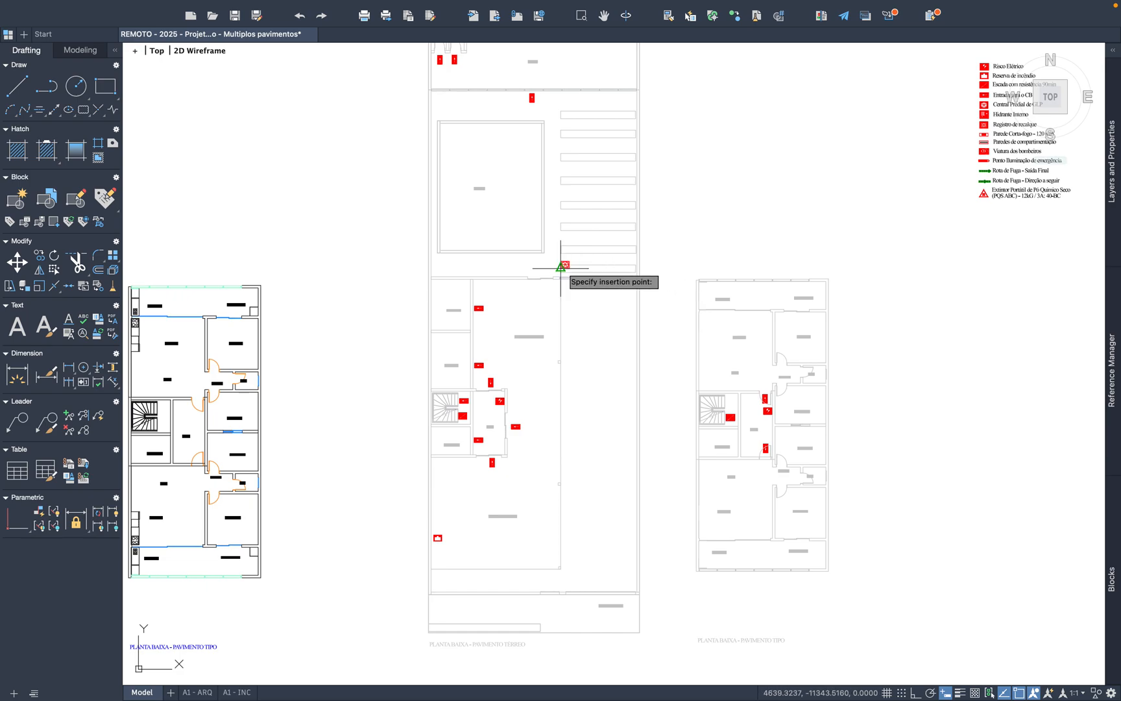
pyautogui.scroll(4, 566, 266)
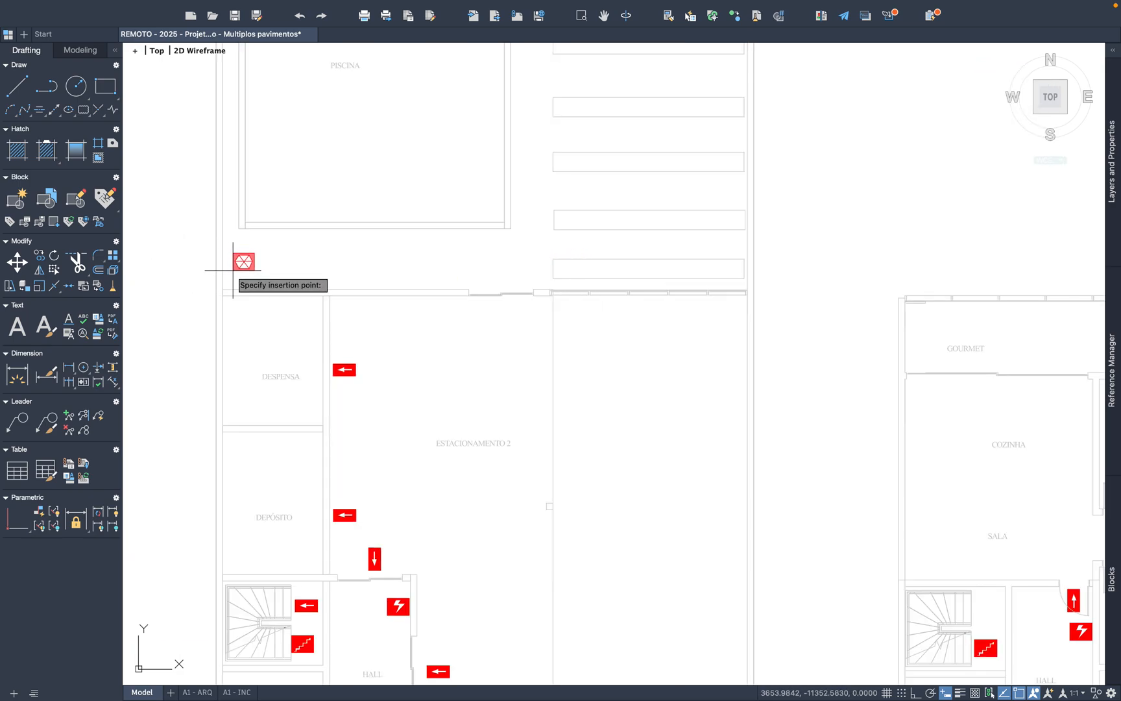
pyautogui.scroll(2, 251, 280)
pyautogui.scroll(-4, 251, 280)
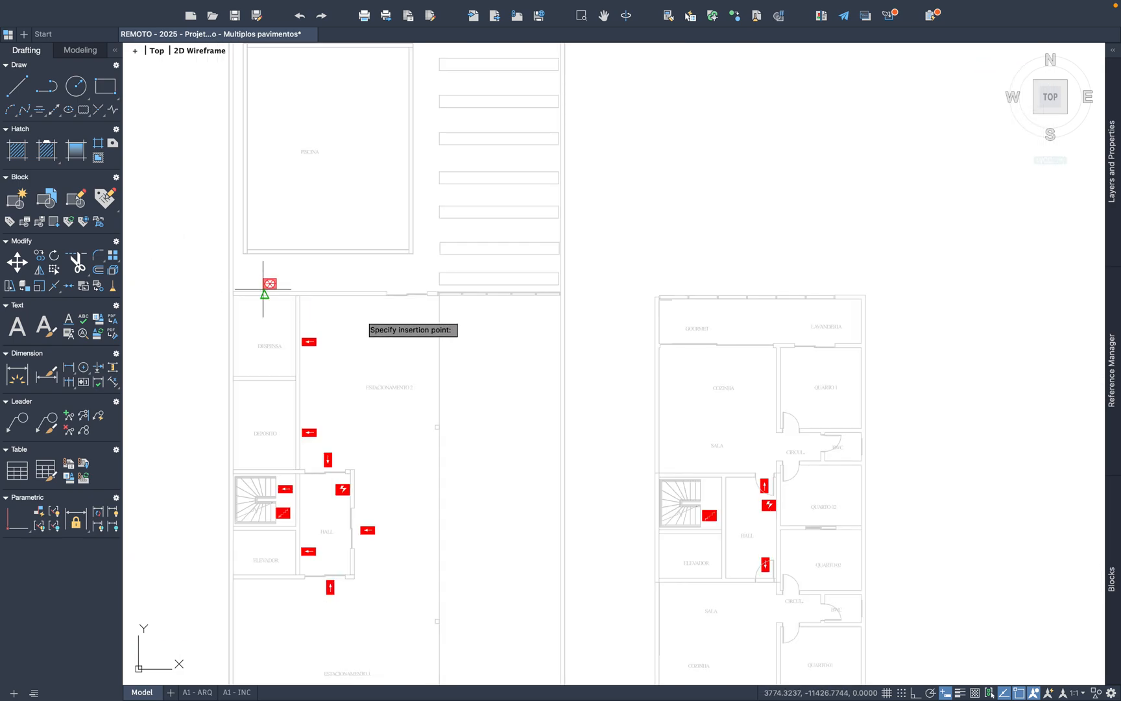
pyautogui.moveTo(562, 532); pyautogui.dragTo(570, 425, button='middle')
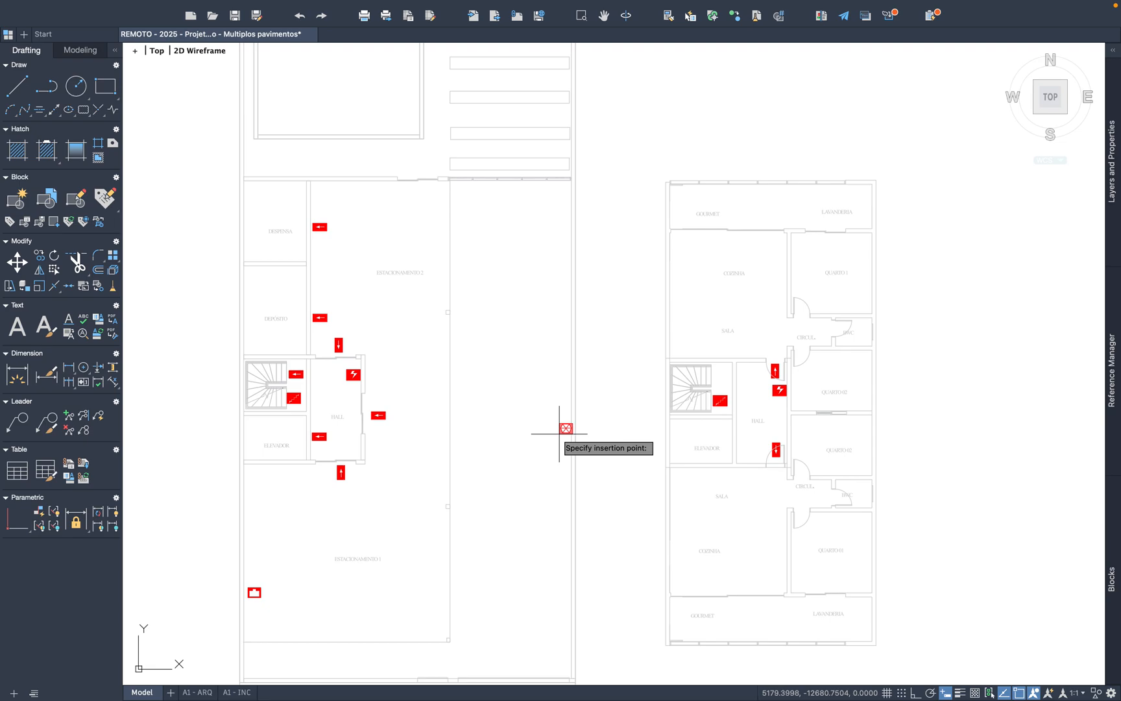
pyautogui.scroll(-2, 559, 434)
pyautogui.scroll(4, 562, 435)
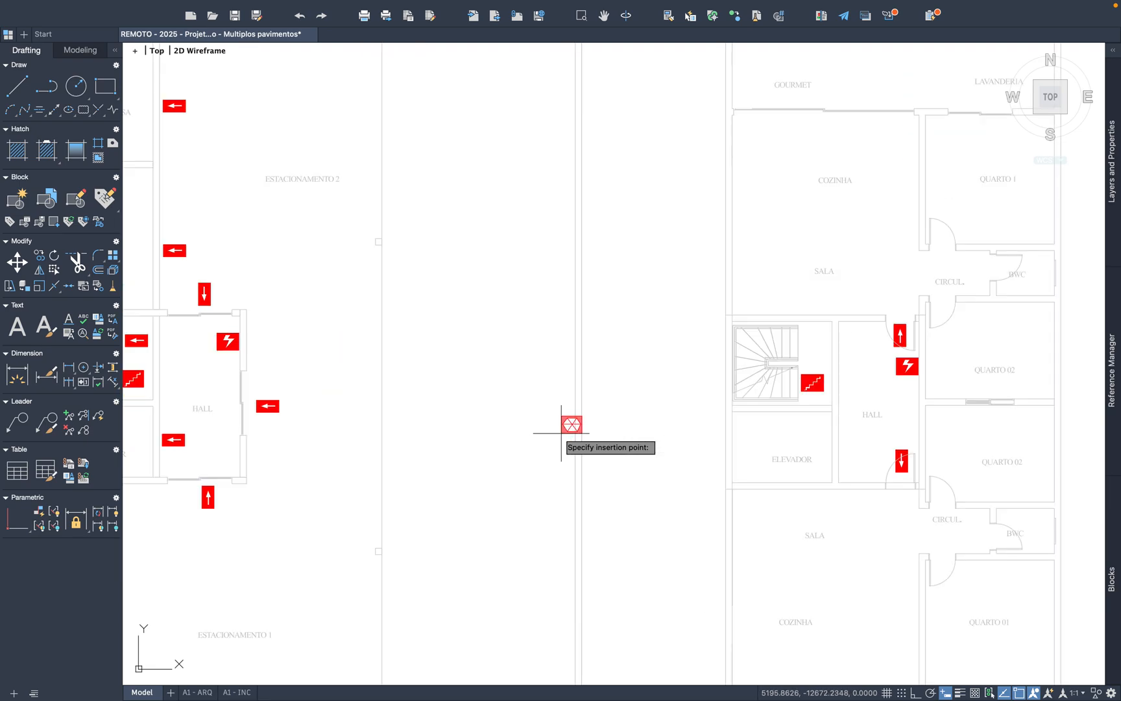
pyautogui.scroll(-3, 561, 407)
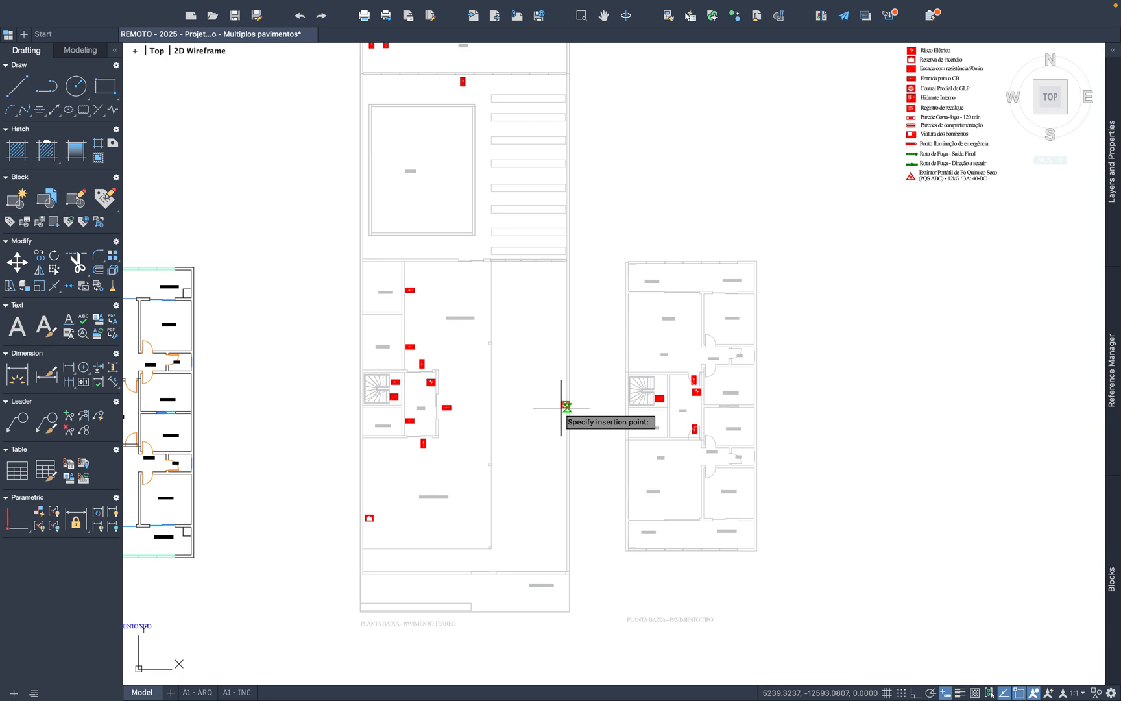
pyautogui.scroll(6, 380, 225)
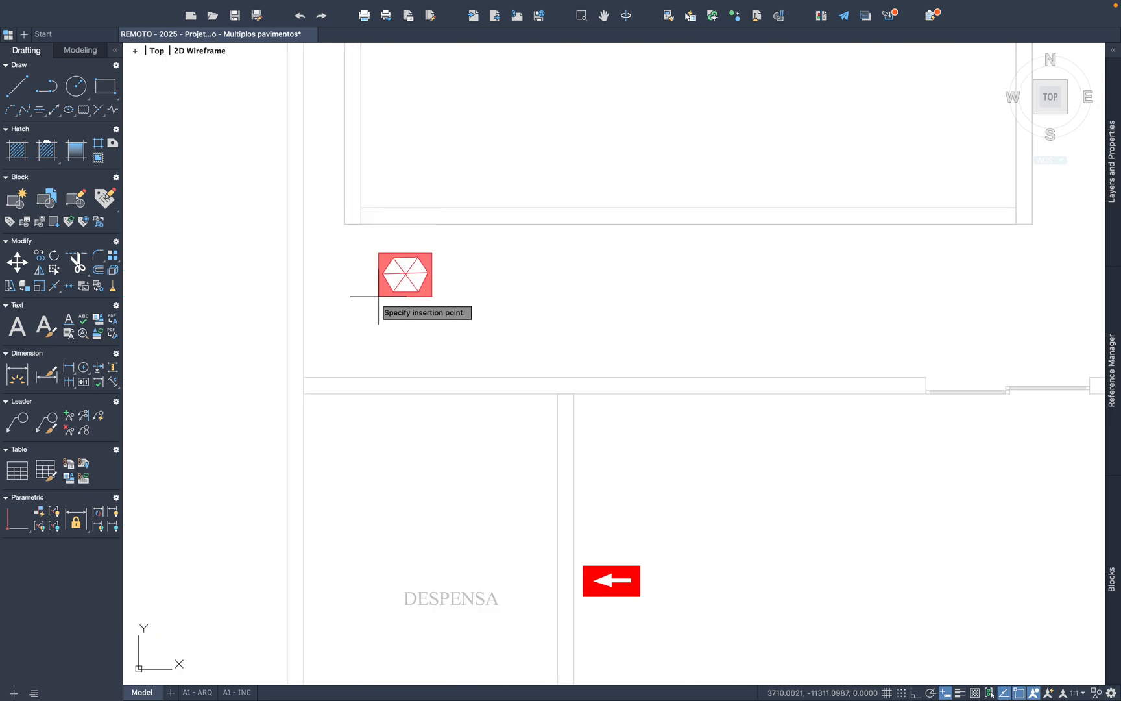
pyautogui.click(377, 366)
# Step: Copy the Hidrante Interno symbol from the legend
pyautogui.scroll(-3, 557, 411)
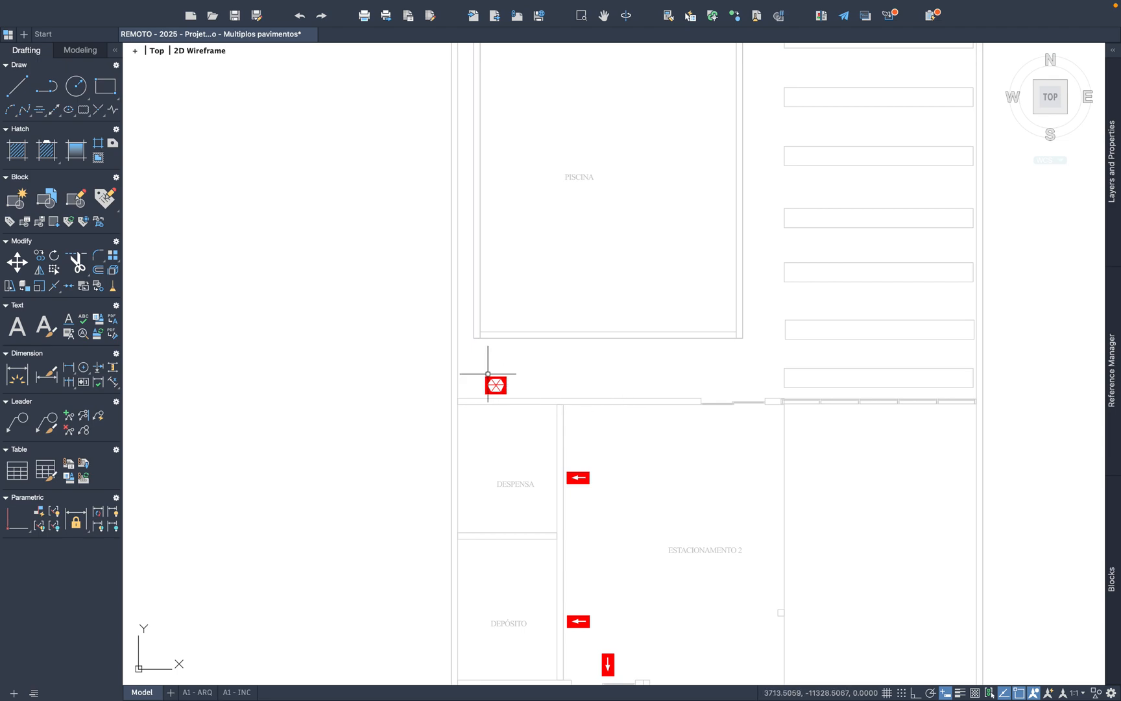
pyautogui.scroll(-3, 499, 362)
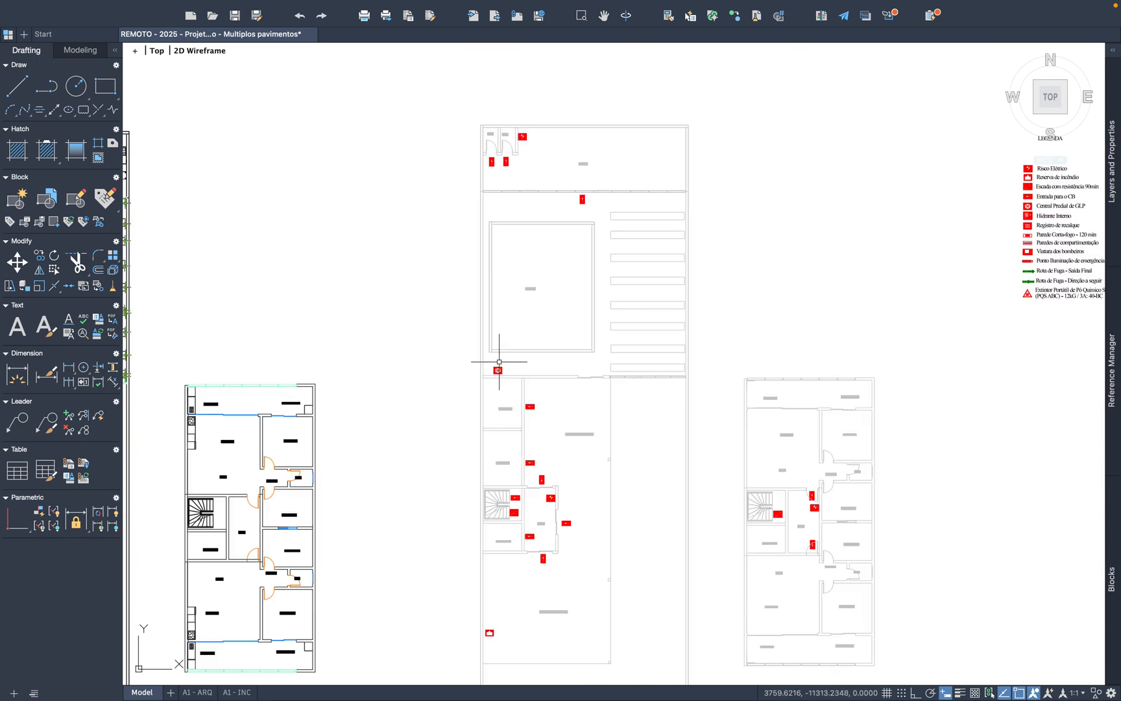
pyautogui.moveTo(523, 383); pyautogui.dragTo(489, 366, button='middle')
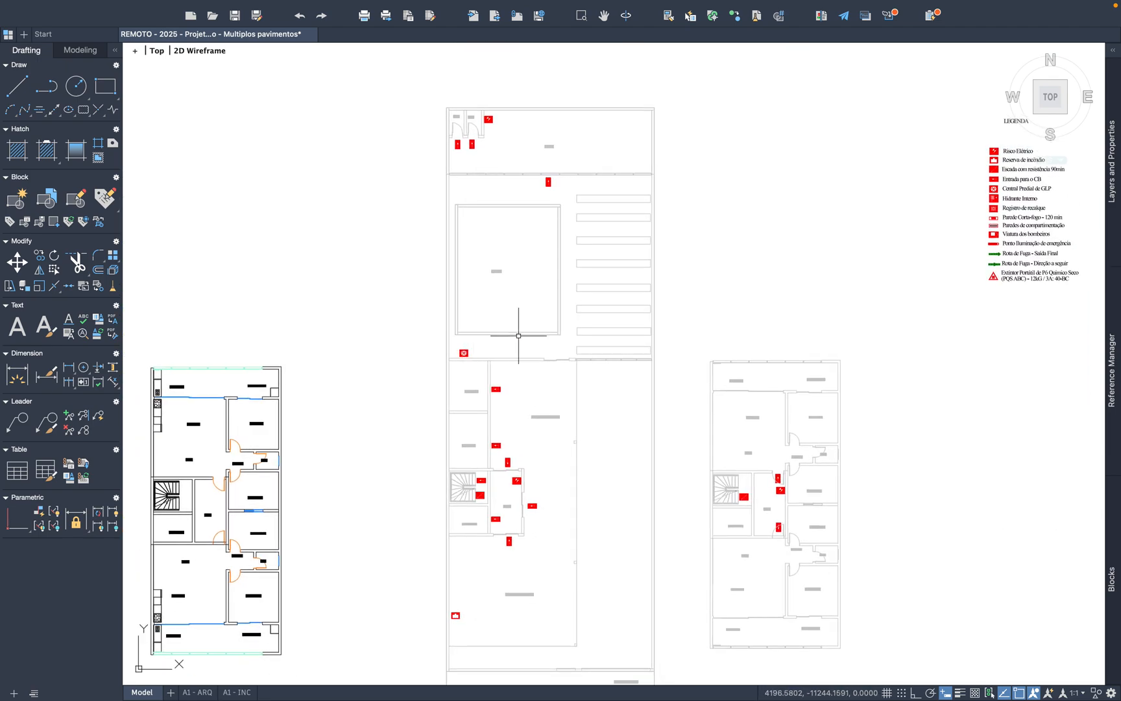
pyautogui.moveTo(593, 423); pyautogui.dragTo(501, 364, button='middle')
pyautogui.scroll(5, 932, 110)
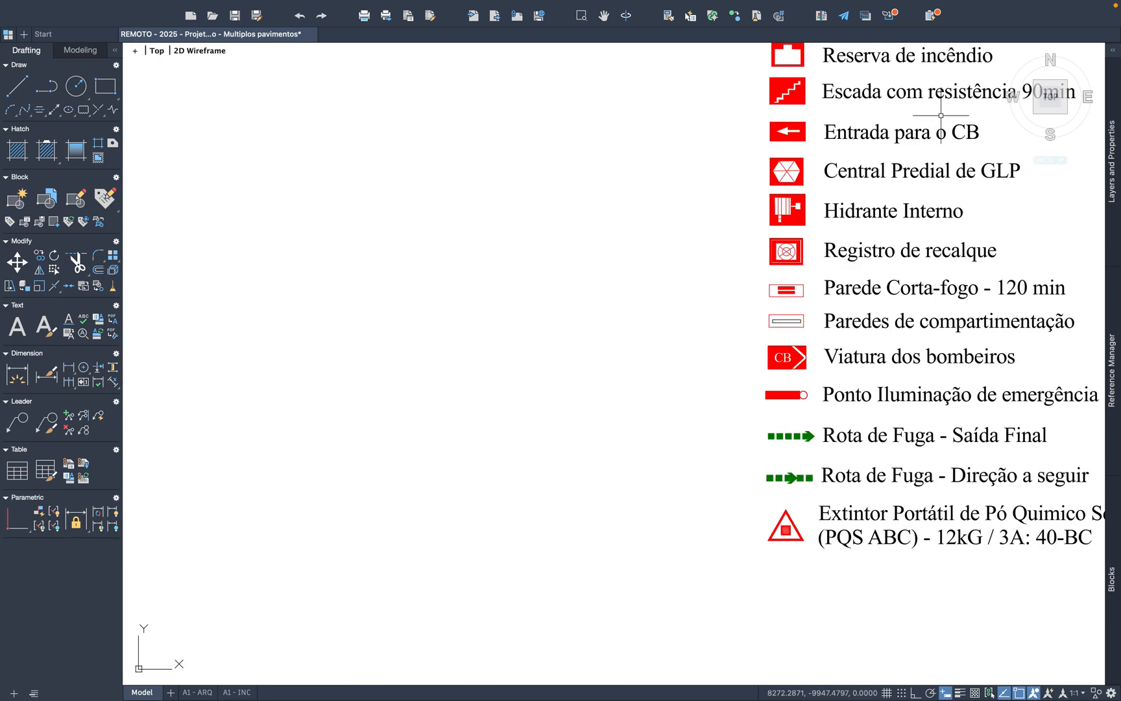
pyautogui.scroll(3, 822, 213)
pyautogui.moveTo(797, 254); pyautogui.dragTo(618, 163)
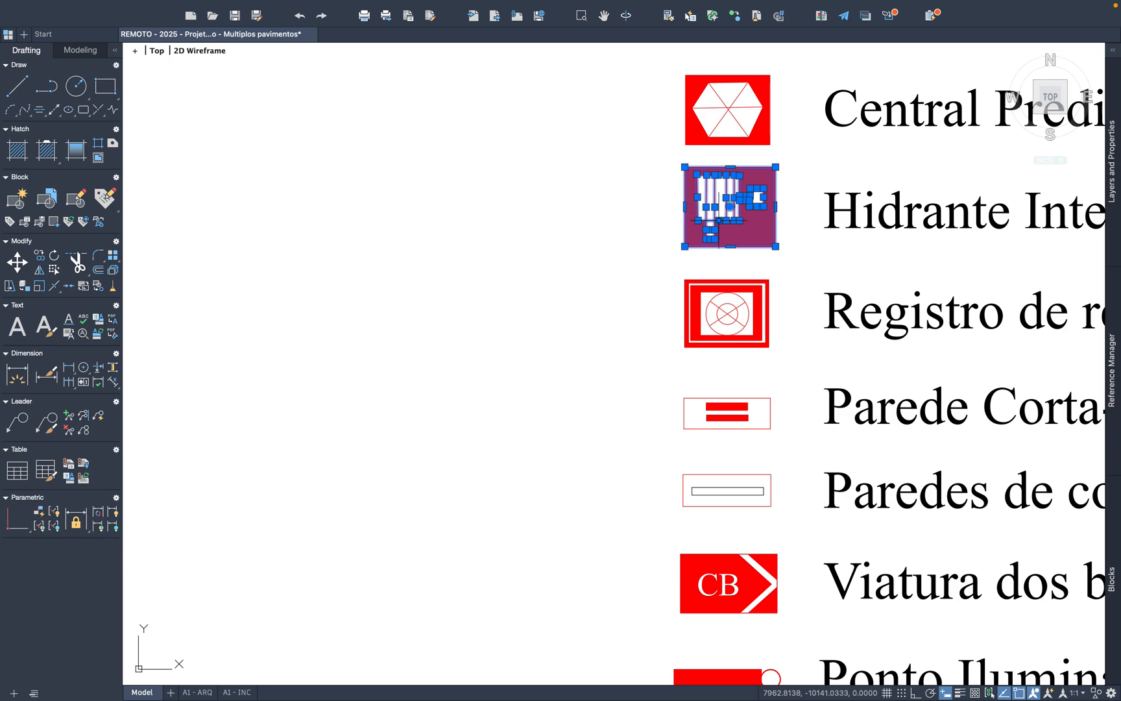
pyautogui.press('super+c')
# Step: Paste the Hidrante Interno symbol inside the ground-floor HALL, against its right wall near the lower corner
pyautogui.press('super+v')
pyautogui.scroll(-5, 830, 197)
pyautogui.moveTo(596, 380); pyautogui.dragTo(818, 270, button='middle')
pyautogui.moveTo(481, 378); pyautogui.dragTo(703, 188, button='middle')
pyautogui.moveTo(702, 403); pyautogui.dragTo(655, 169, button='middle')
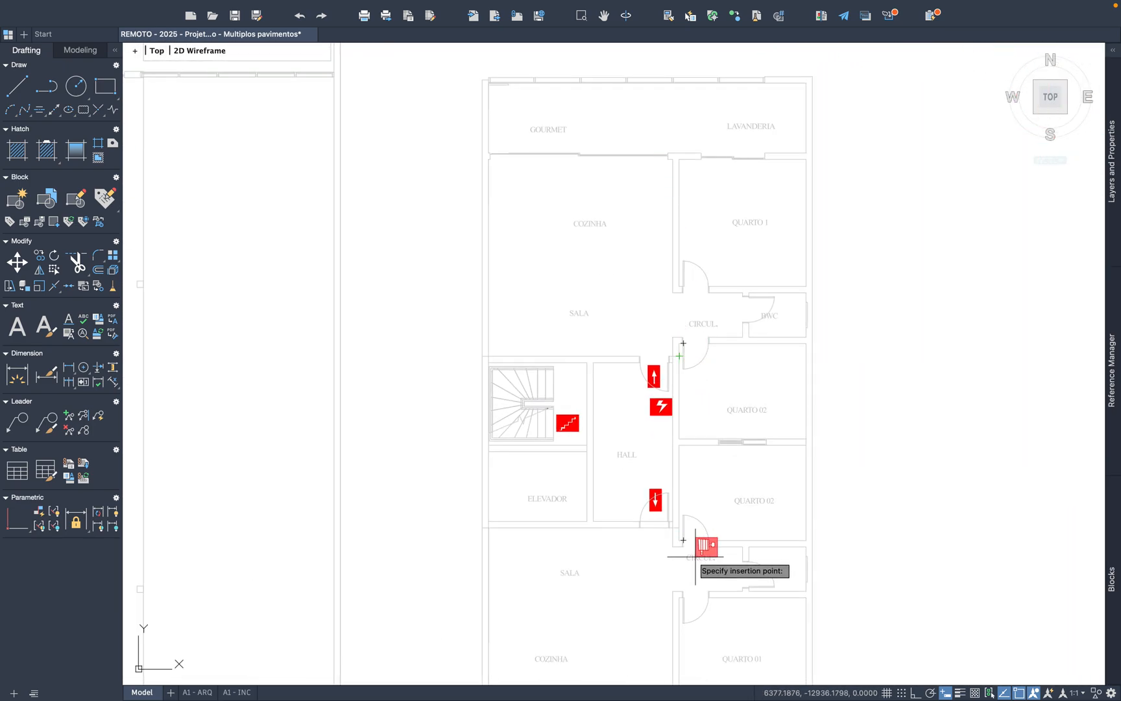
pyautogui.scroll(2, 695, 556)
pyautogui.scroll(-5, 699, 549)
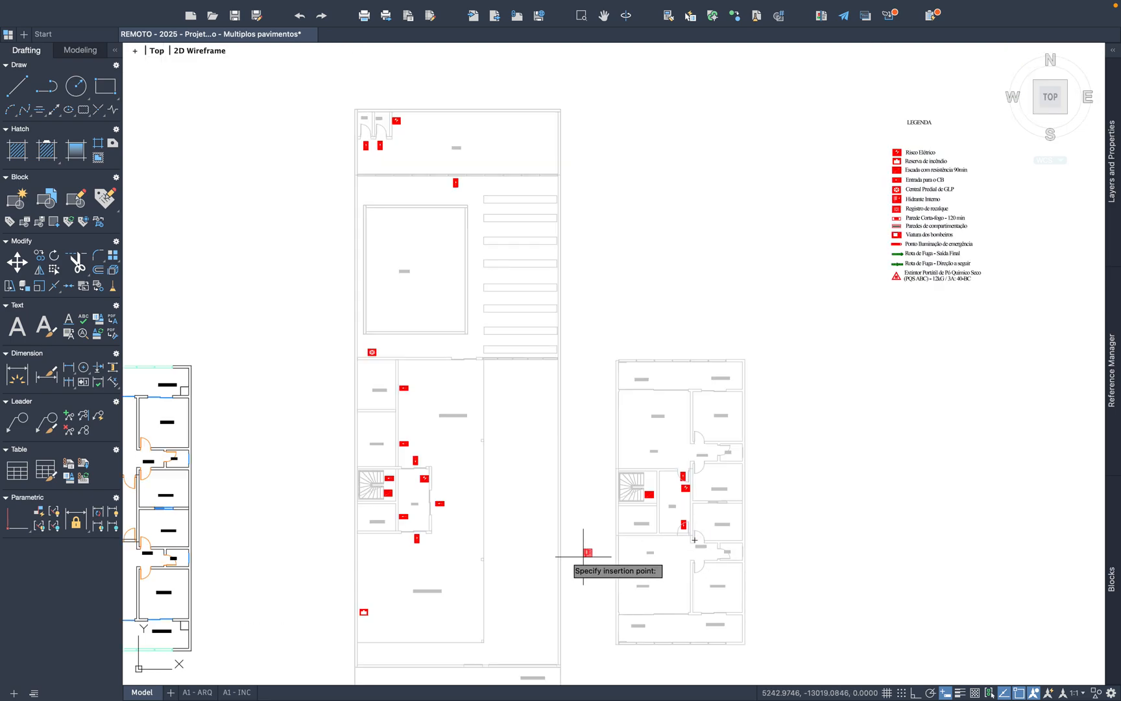
pyautogui.scroll(4, 399, 537)
pyautogui.scroll(4, 500, 513)
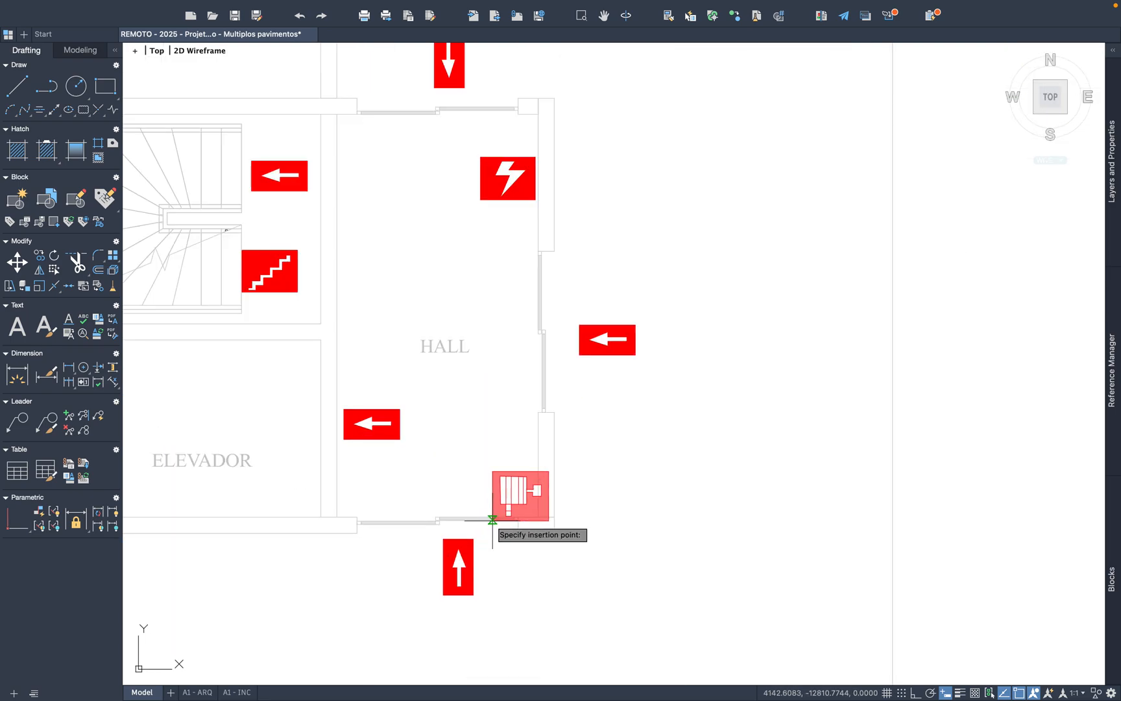
pyautogui.scroll(-2, 556, 457)
pyautogui.scroll(2, 556, 459)
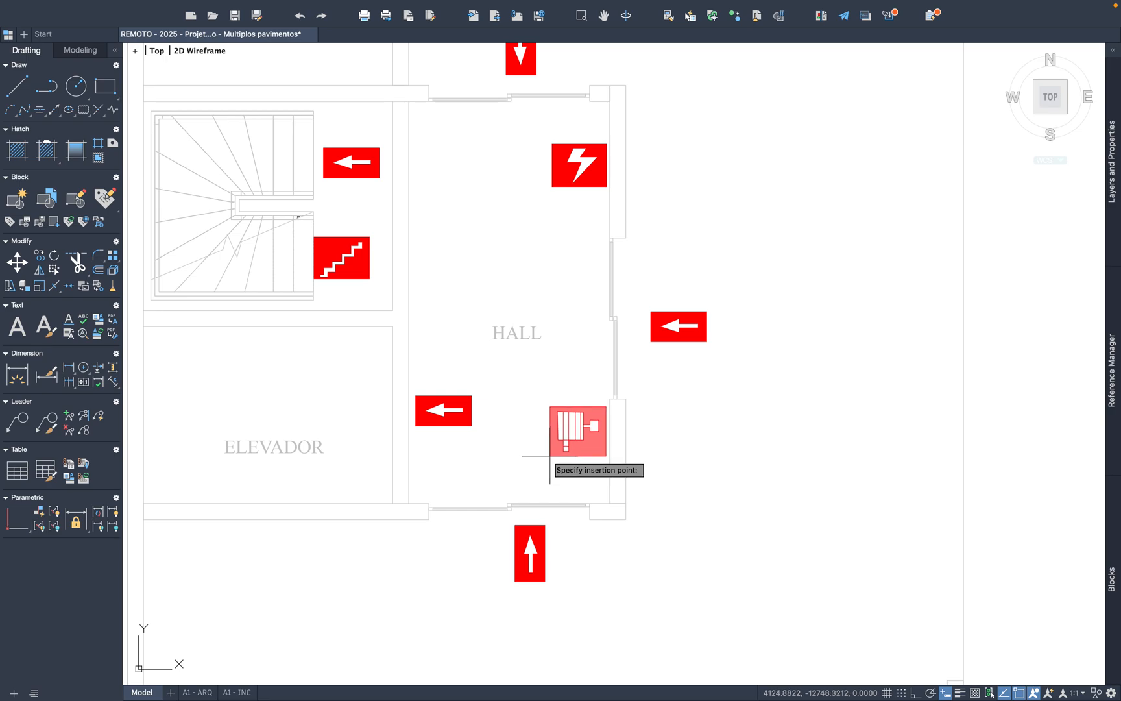
pyautogui.click(552, 458)
pyautogui.scroll(-3, 669, 456)
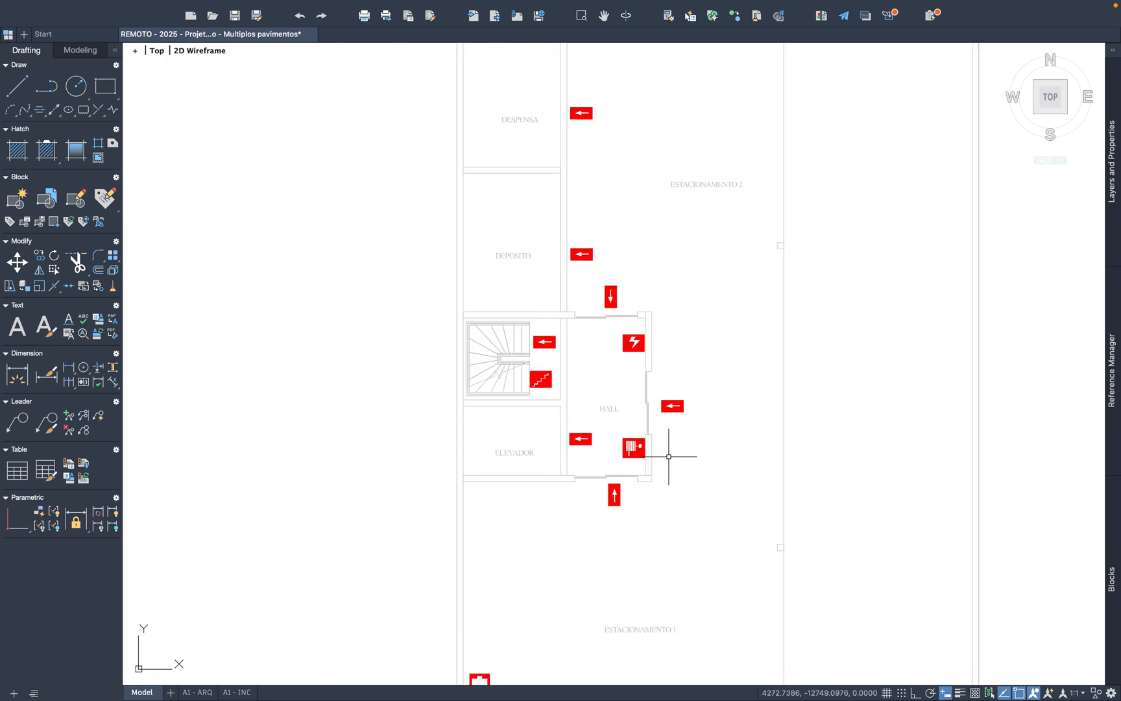
# Step: Paste another Hidrante Interno symbol against the upper wall of SALÃO on the ground-floor plan
pyautogui.scroll(-2, 668, 456)
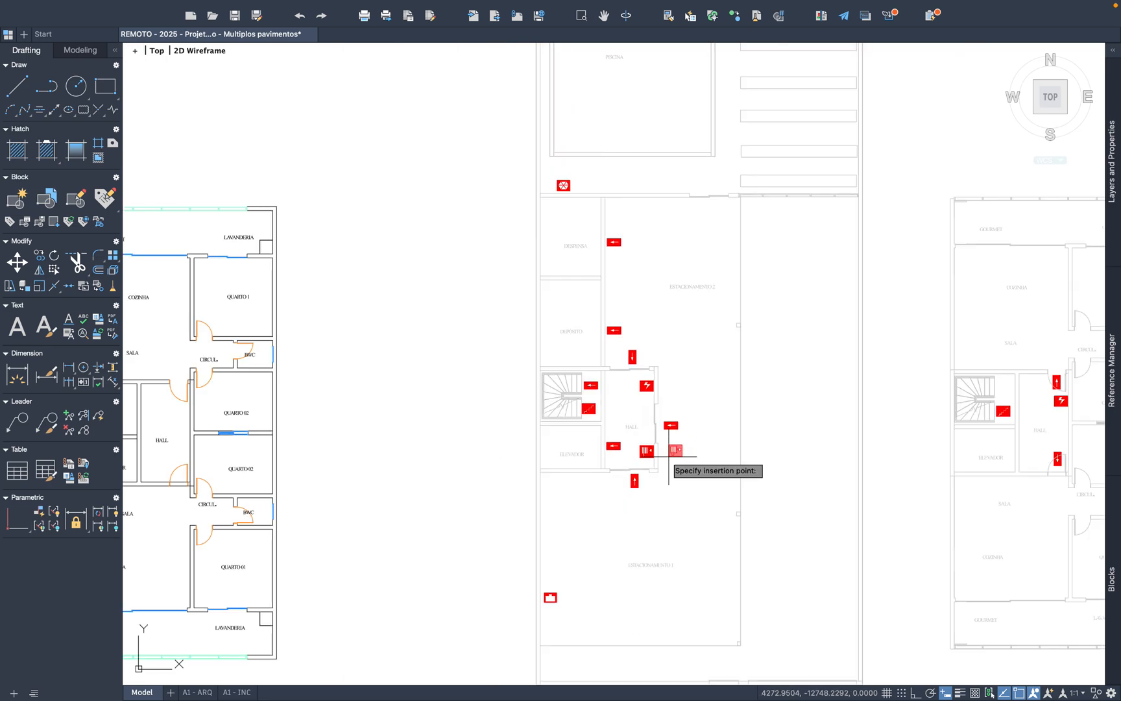
pyautogui.moveTo(721, 350); pyautogui.dragTo(626, 601, button='middle')
pyautogui.moveTo(663, 105); pyautogui.dragTo(663, 243, button='middle')
pyautogui.scroll(6, 643, 175)
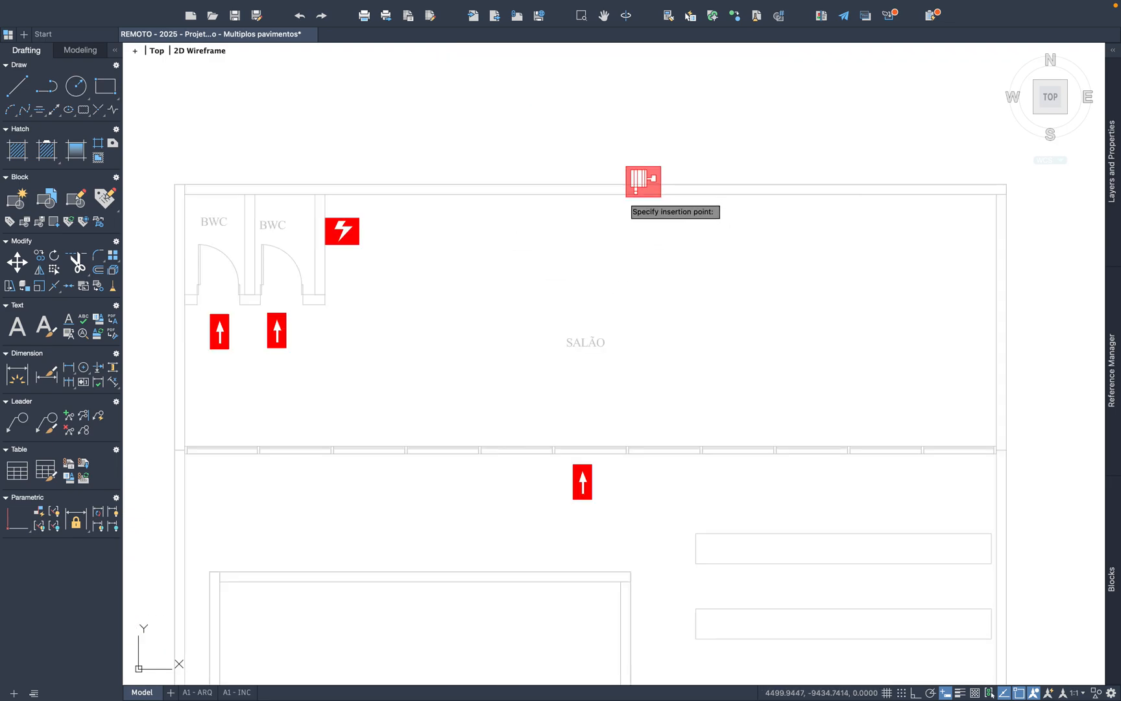
pyautogui.click(611, 235)
pyautogui.scroll(-4, 676, 290)
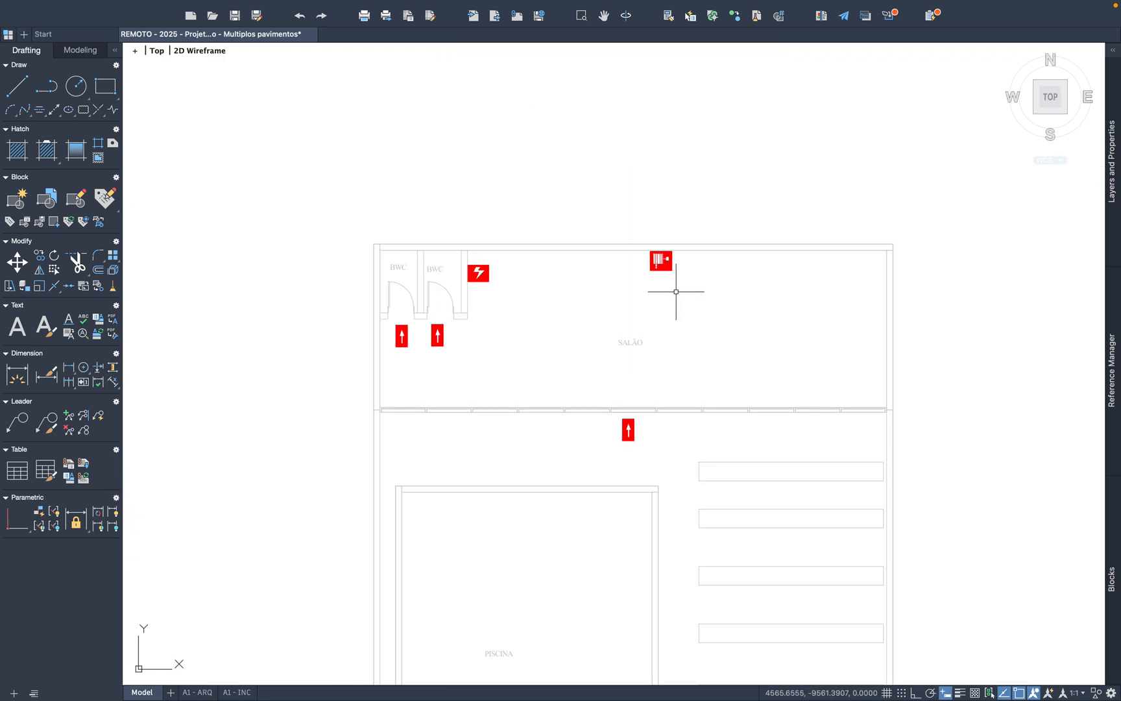
# Step: Try to move the SALÃO hydrant symbol from the upper wall to the left wall, below the BWC doors
pyautogui.scroll(2, 672, 275)
pyautogui.click(651, 258)
pyautogui.rightClick(657, 261)
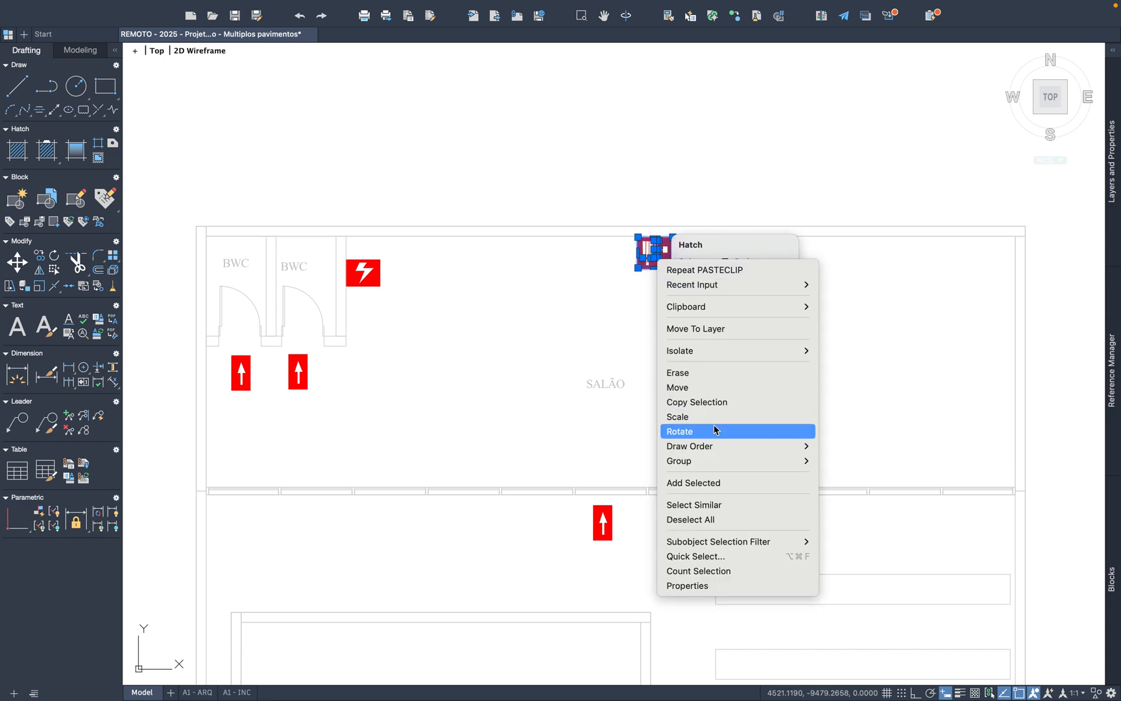
pyautogui.click(678, 387)
pyautogui.click(672, 268)
pyautogui.scroll(4, 295, 441)
pyautogui.scroll(-4, 263, 443)
pyautogui.scroll(2, 293, 440)
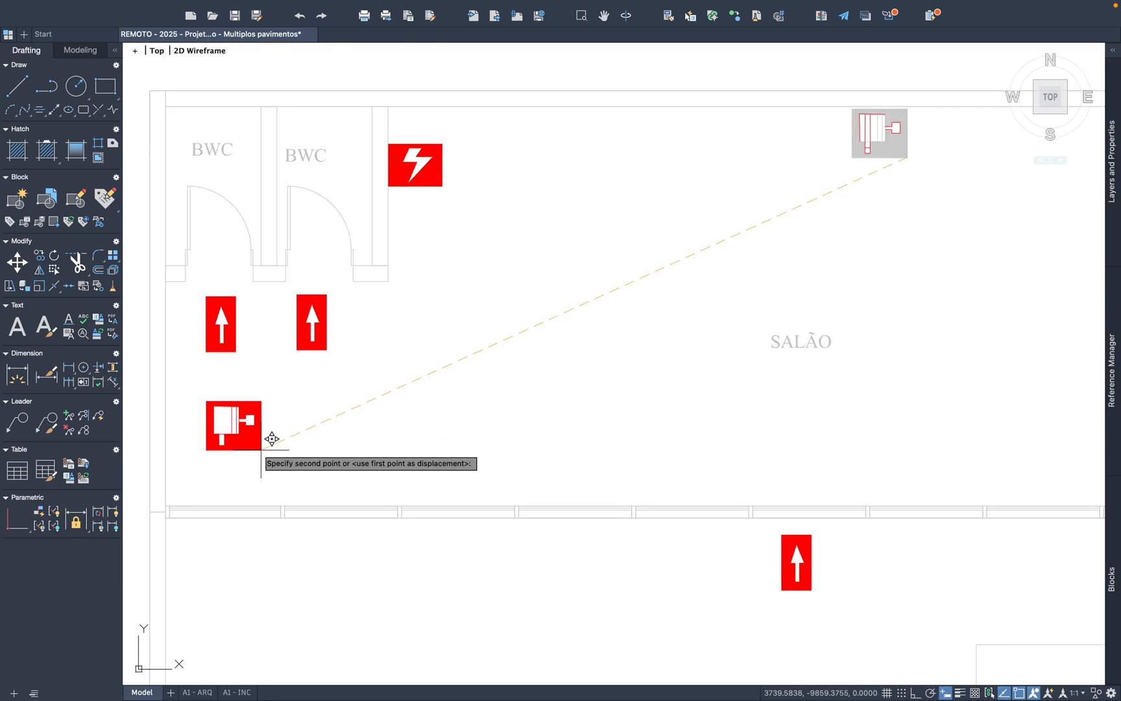
pyautogui.click(234, 425)
pyautogui.scroll(-3, 546, 397)
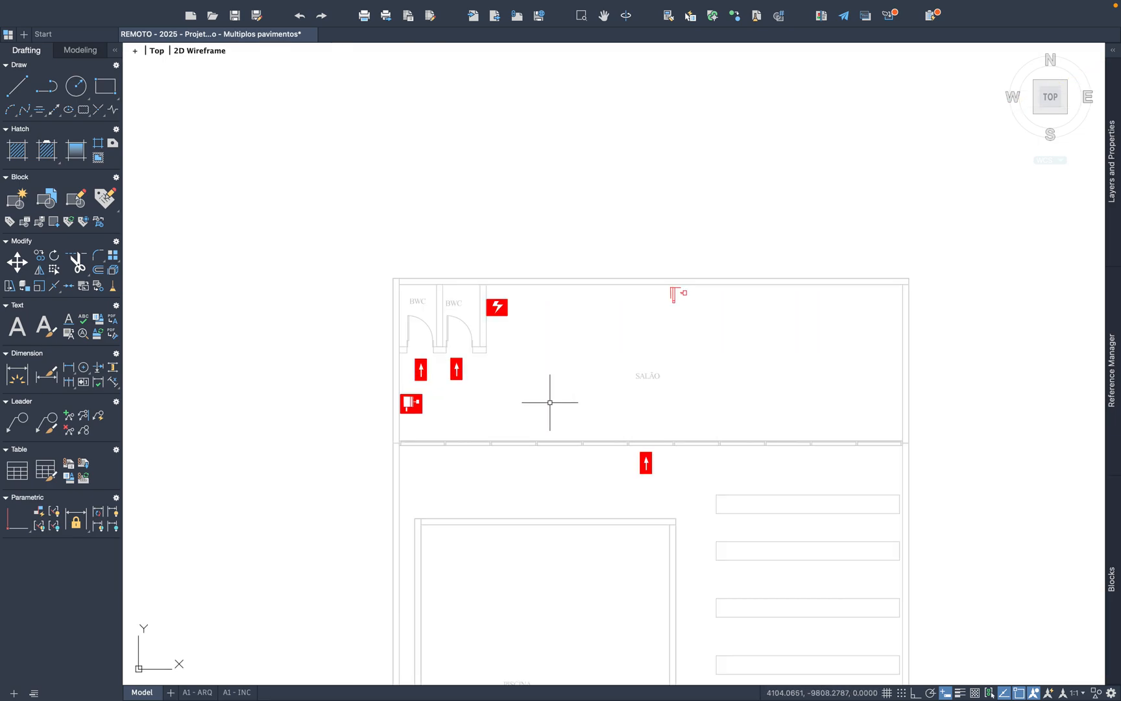
pyautogui.scroll(4, 666, 360)
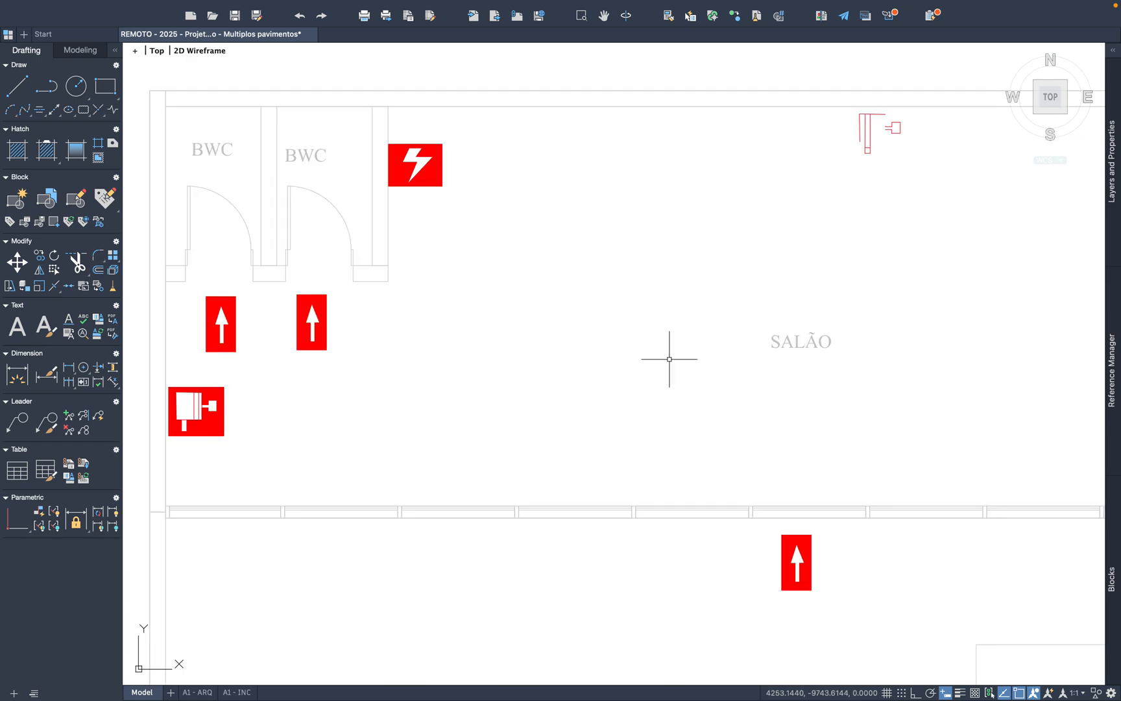
pyautogui.scroll(-2, 791, 298)
# Step: Move the complete SALÃO hydrant symbol from the upper wall to the left wall, below the BWC doors
pyautogui.scroll(4, 673, 263)
pyautogui.moveTo(573, 171); pyautogui.dragTo(724, 310)
pyautogui.rightClick(654, 260)
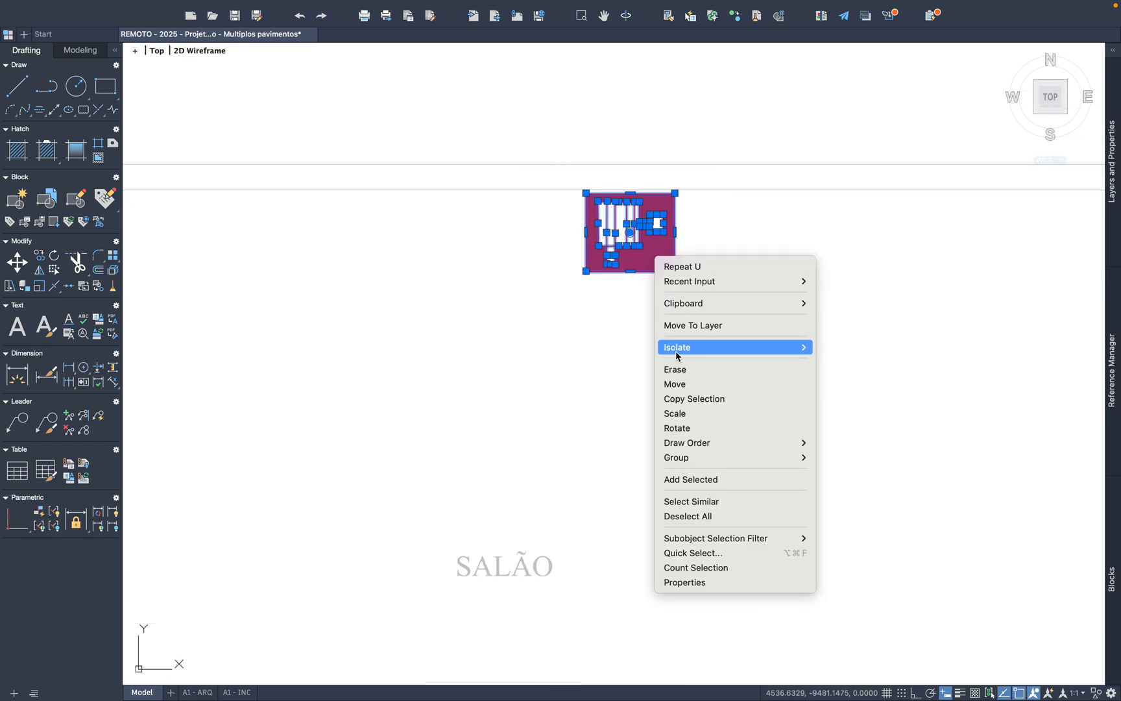
pyautogui.click(680, 383)
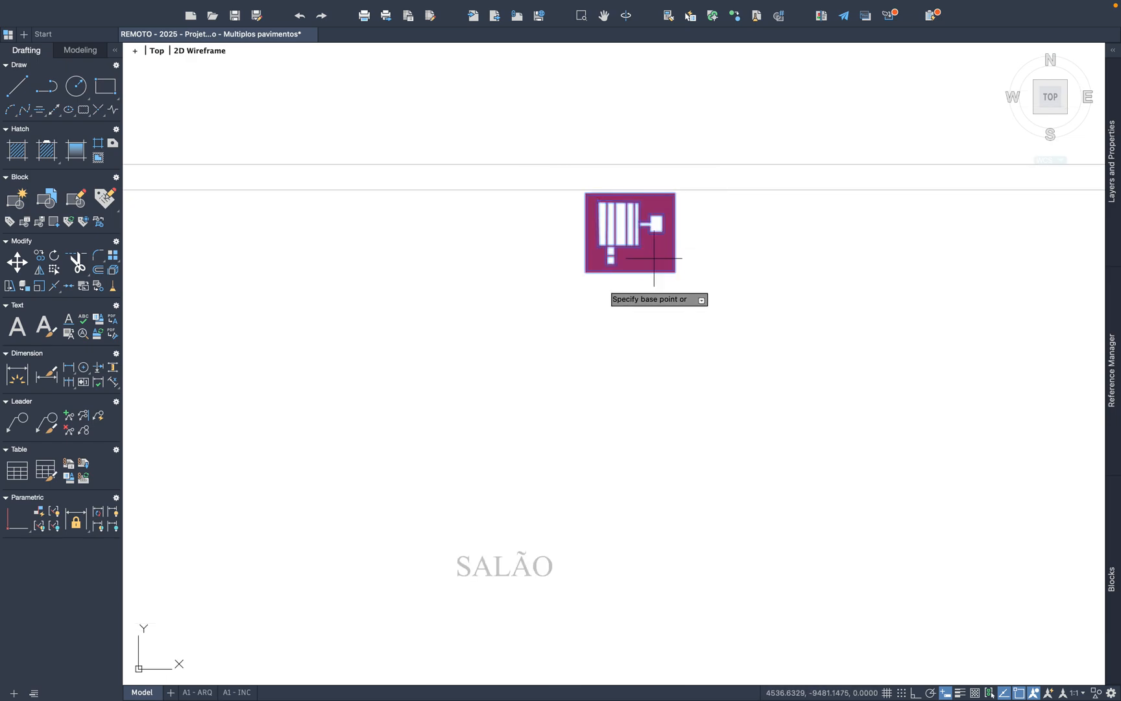
pyautogui.click(591, 272)
pyautogui.scroll(-5, 632, 280)
pyautogui.scroll(2, 240, 495)
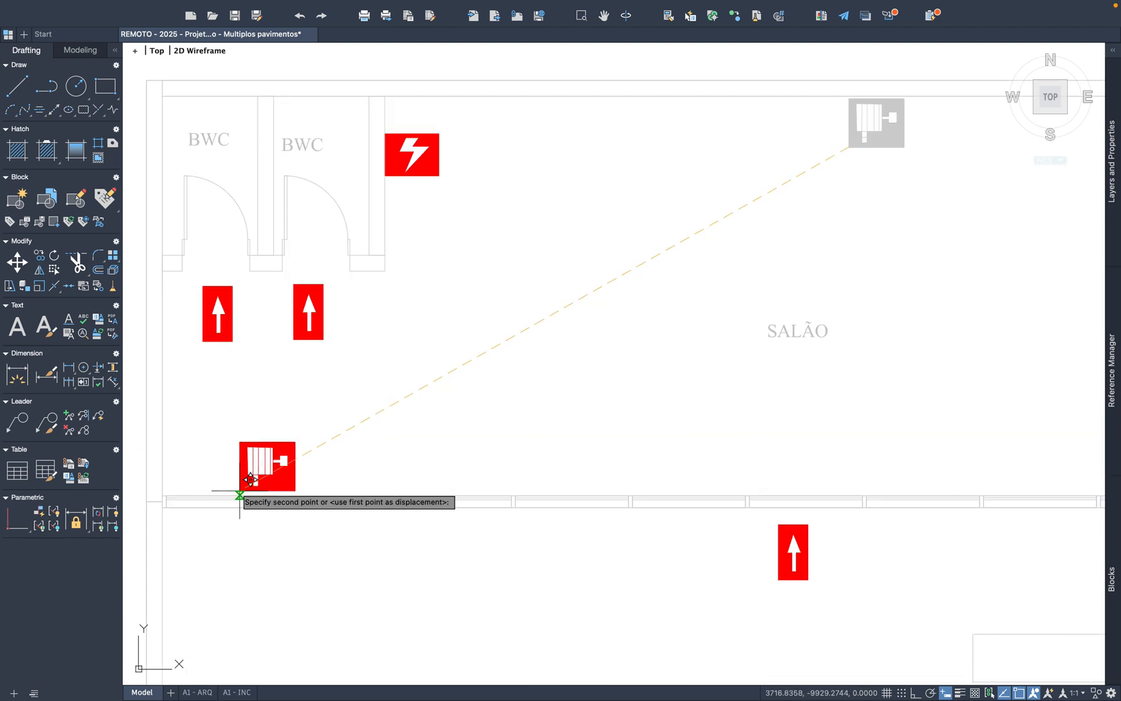
pyautogui.click(170, 466)
pyautogui.scroll(-2, 484, 386)
# Step: Check the distance from the ground-floor HALL hydrant to the SALÃO hydrant with a temporary line
pyautogui.scroll(-2, 506, 363)
pyautogui.scroll(6, 520, 353)
pyautogui.moveTo(506, 519); pyautogui.dragTo(502, 458, button='middle')
pyautogui.scroll(-4, 493, 518)
pyautogui.moveTo(523, 419); pyautogui.dragTo(524, 461, button='middle')
pyautogui.scroll(3, 493, 518)
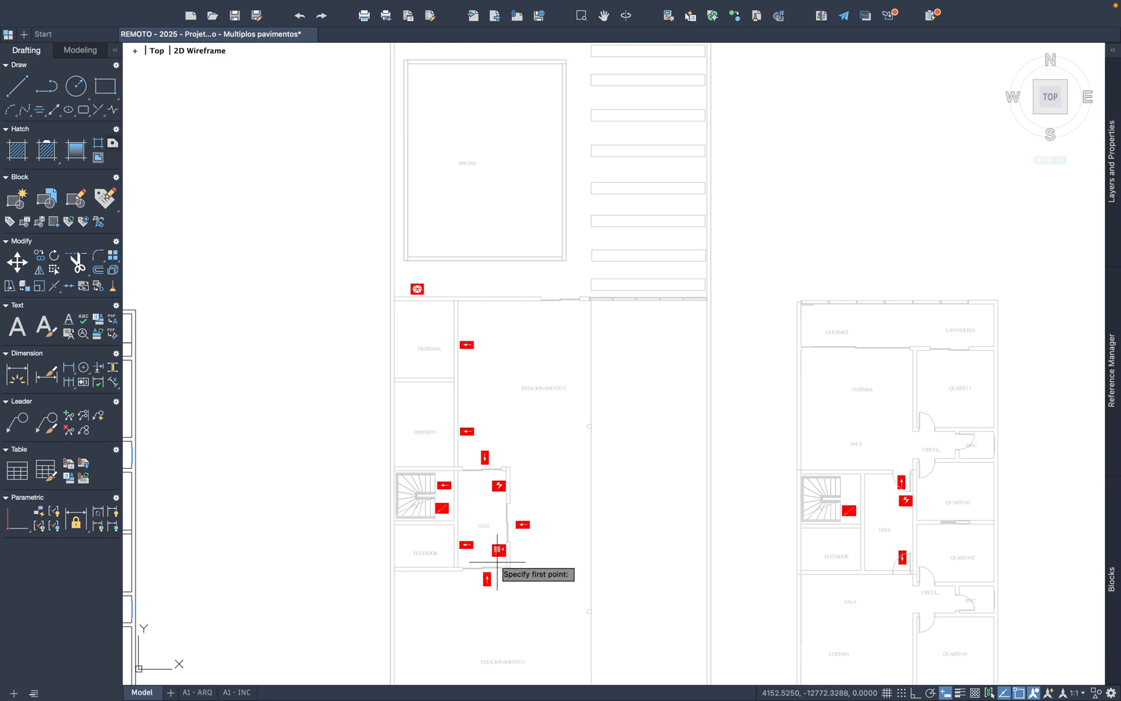
pyautogui.click(495, 545)
pyautogui.moveTo(488, 314); pyautogui.dragTo(467, 513, button='middle')
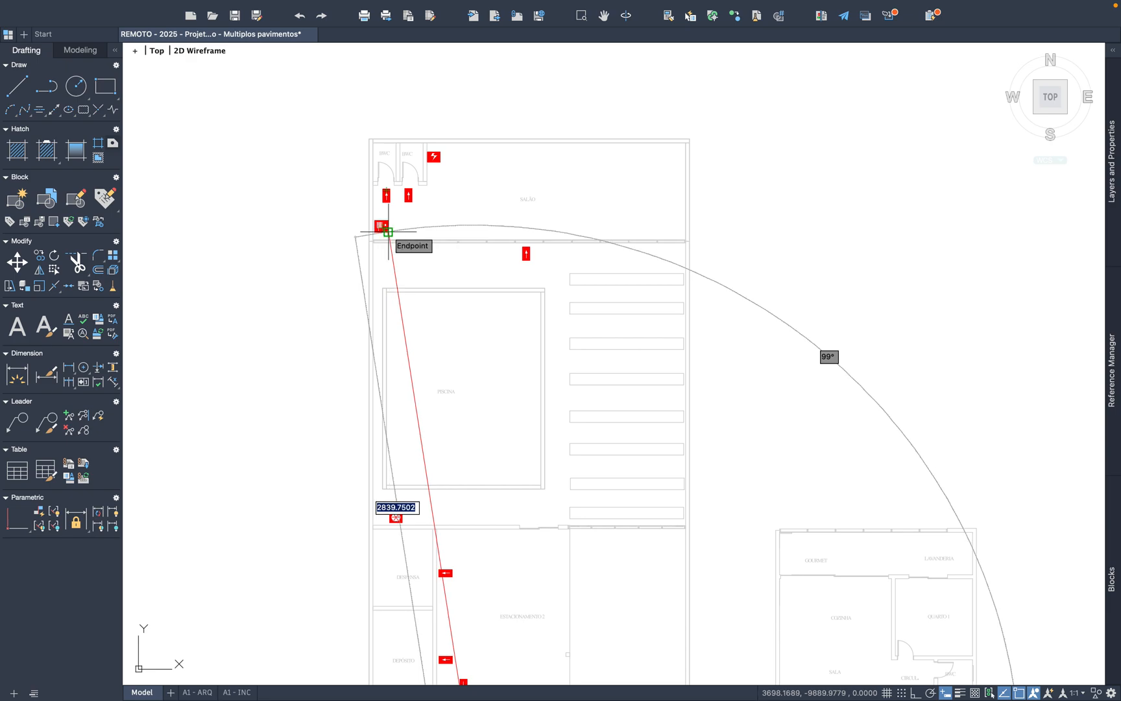
pyautogui.press('Escape')
# Step: Copy the SALÃO hydrant symbol and paste it in ESTACIONAMENTO 2, against the DEPÓSITO wall between the two left-pointing entrance arrows
pyautogui.scroll(8, 392, 223)
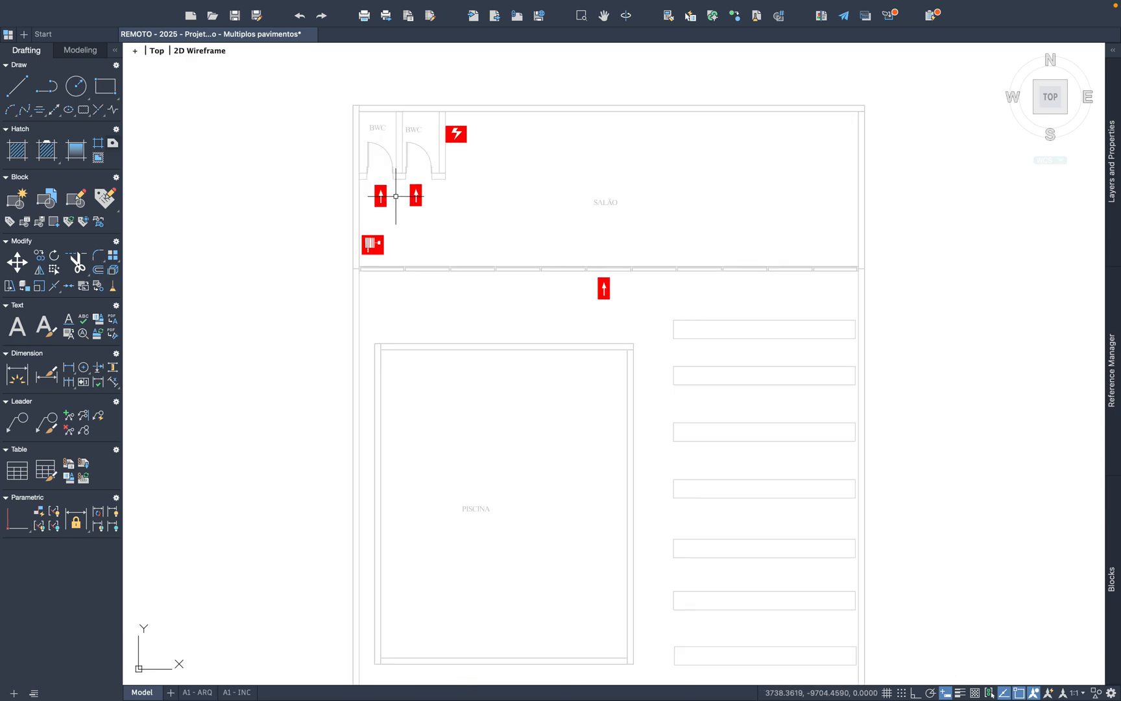
pyautogui.click(385, 341)
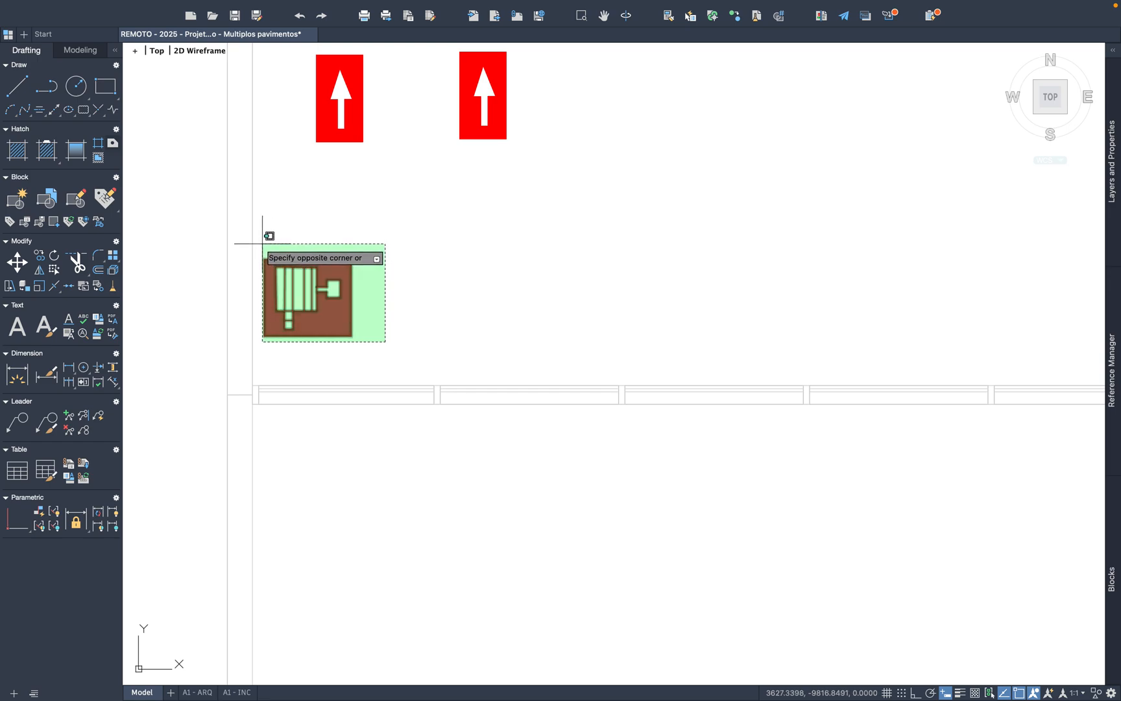
pyautogui.click(261, 244)
pyautogui.press('super+c')
pyautogui.press('super+v')
pyautogui.scroll(-8, 535, 280)
pyautogui.moveTo(609, 639); pyautogui.dragTo(611, 425, button='middle')
pyautogui.scroll(4, 605, 505)
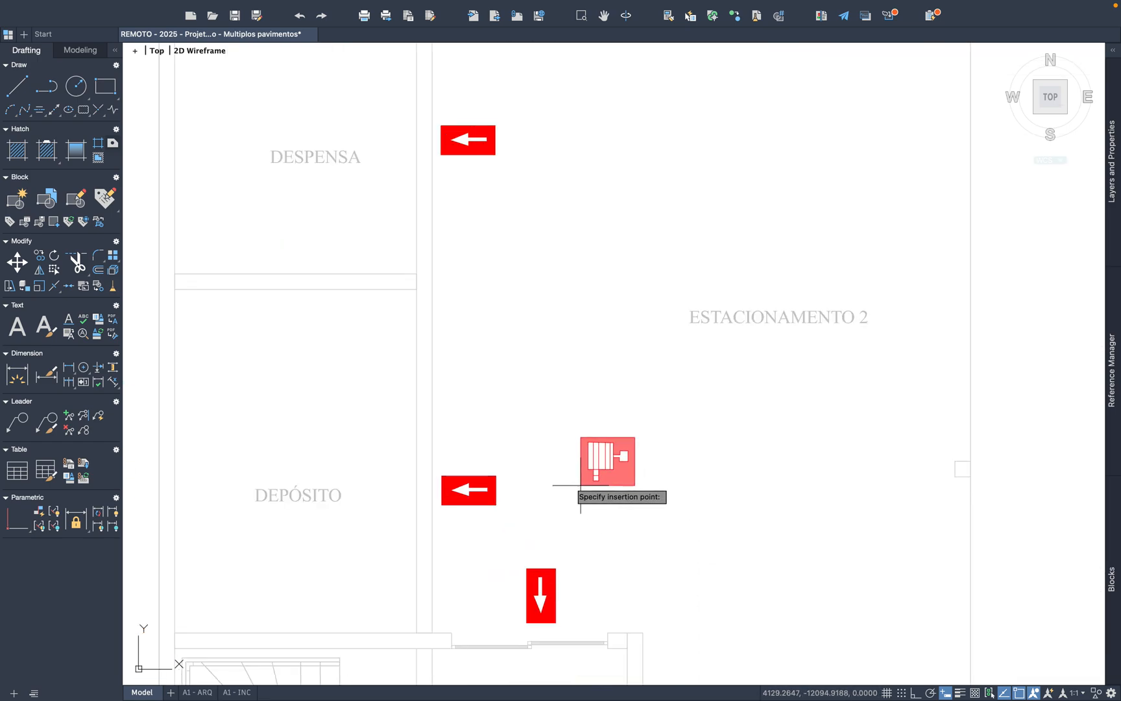
pyautogui.scroll(2, 432, 367)
pyautogui.click(433, 365)
pyautogui.scroll(-10, 547, 371)
# Step: Copy the Registro de recalque symbol from the legend
pyautogui.scroll(4, 574, 414)
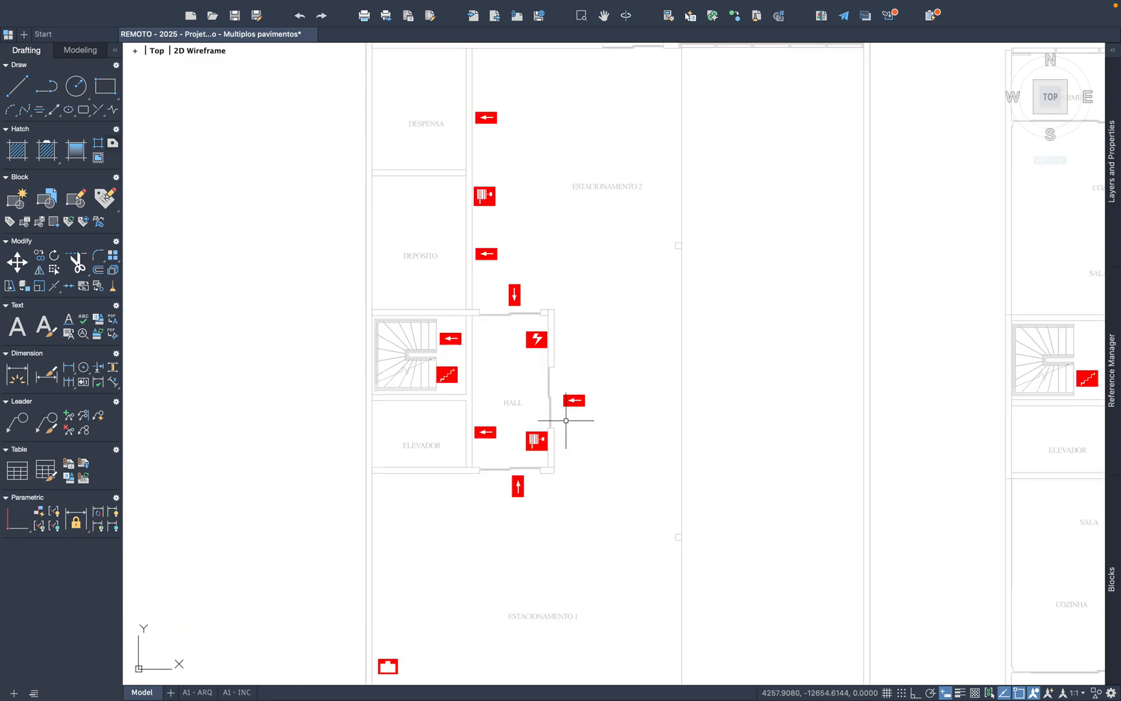
pyautogui.moveTo(515, 185); pyautogui.dragTo(572, 547, button='middle')
pyautogui.moveTo(517, 318); pyautogui.dragTo(521, 466, button='middle')
pyautogui.scroll(-5, 460, 236)
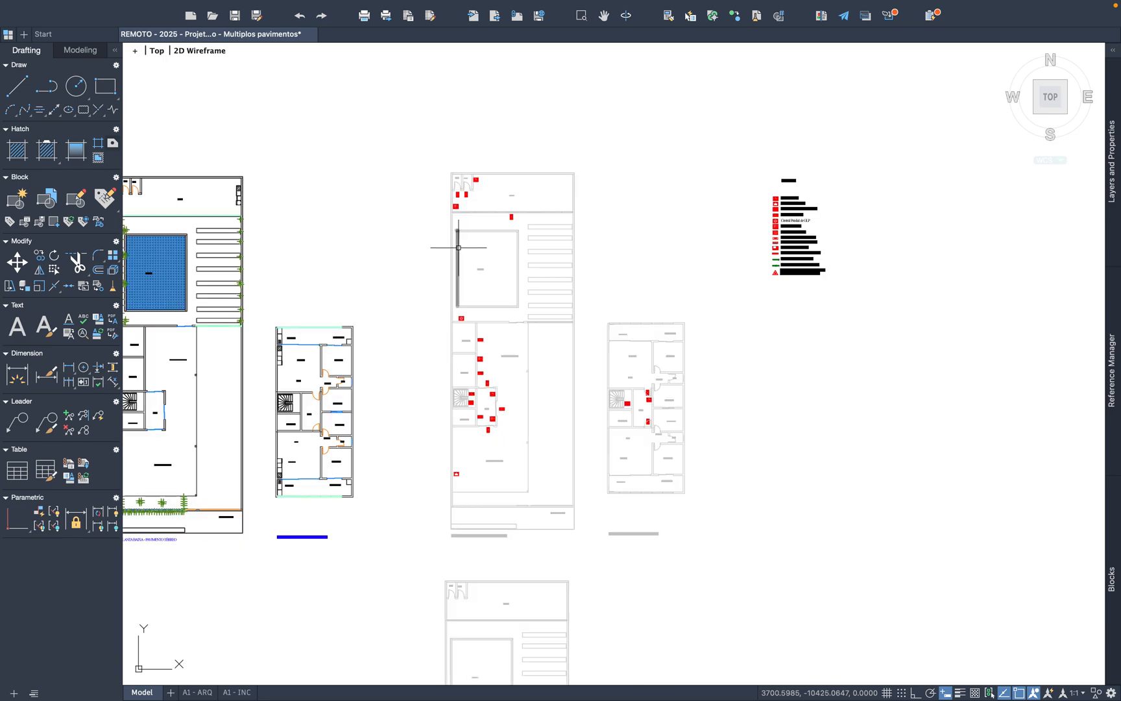
pyautogui.scroll(10, 693, 377)
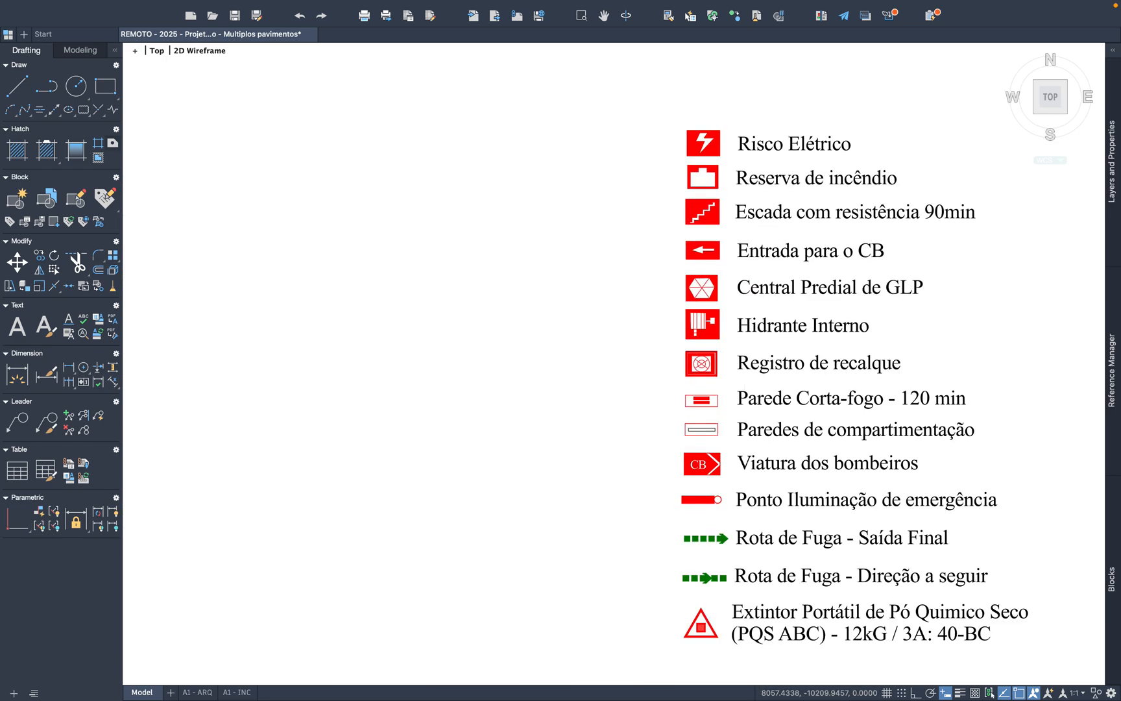
pyautogui.click(710, 392)
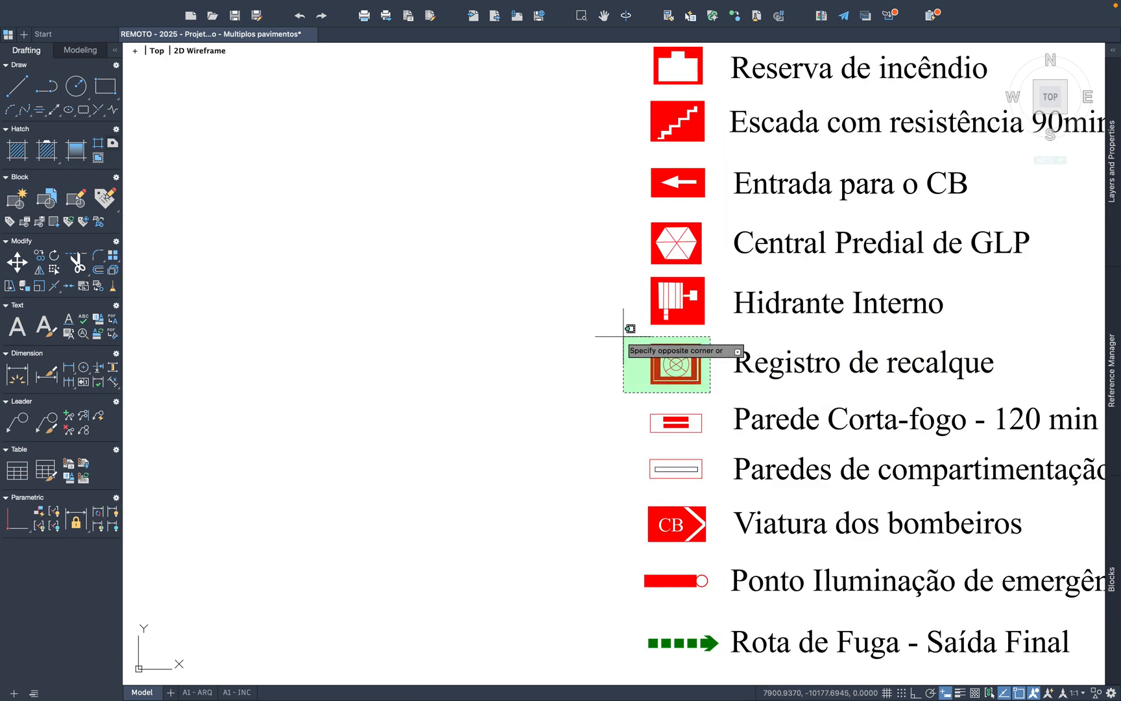
pyautogui.click(611, 331)
pyautogui.hotkey('ctrl', 'c')
# Step: Paste the Registro de recalque symbol in ESTACIONAMENTO 1, directly above the Reserva de incêndio symbol
pyautogui.hotkey('ctrl', 'v')
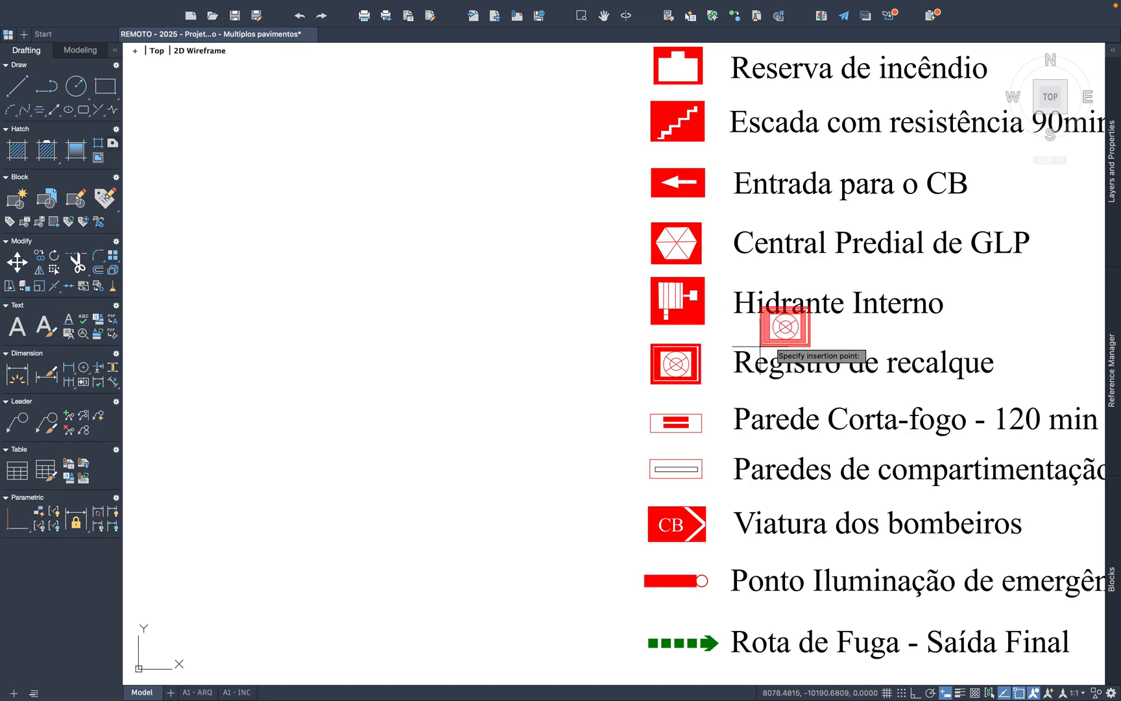
pyautogui.scroll(-8, 811, 350)
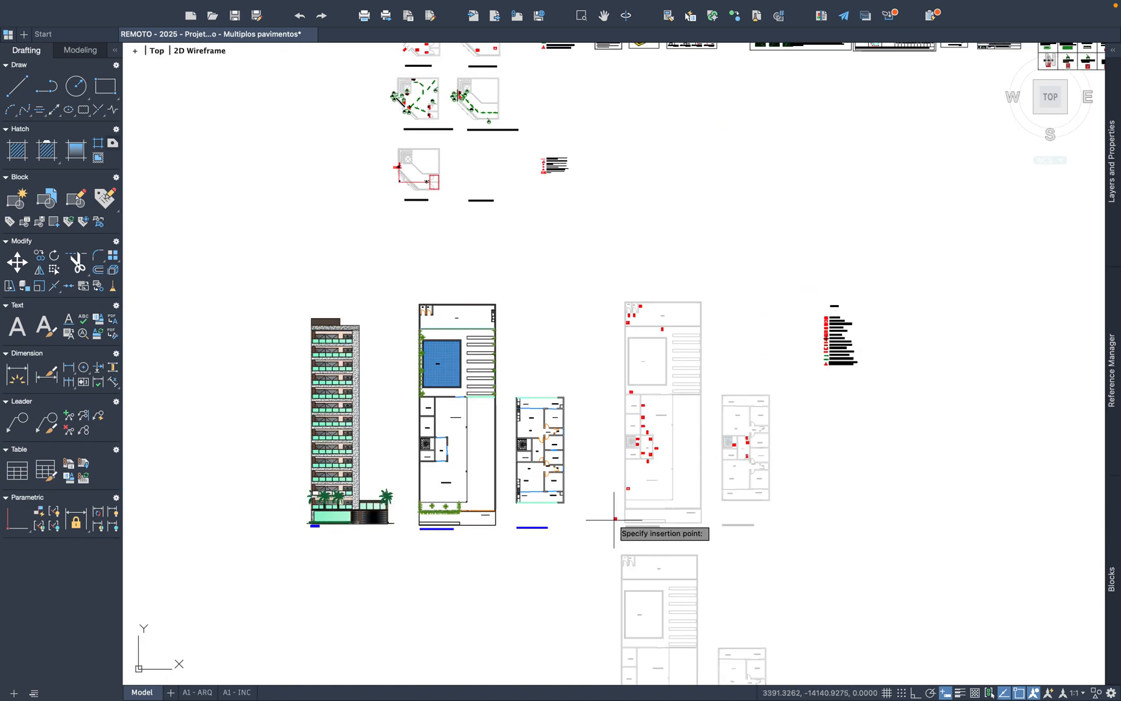
pyautogui.scroll(10, 623, 499)
pyautogui.scroll(4, 582, 402)
pyautogui.scroll(-6, 697, 425)
pyautogui.scroll(2, 636, 414)
pyautogui.scroll(3, 636, 414)
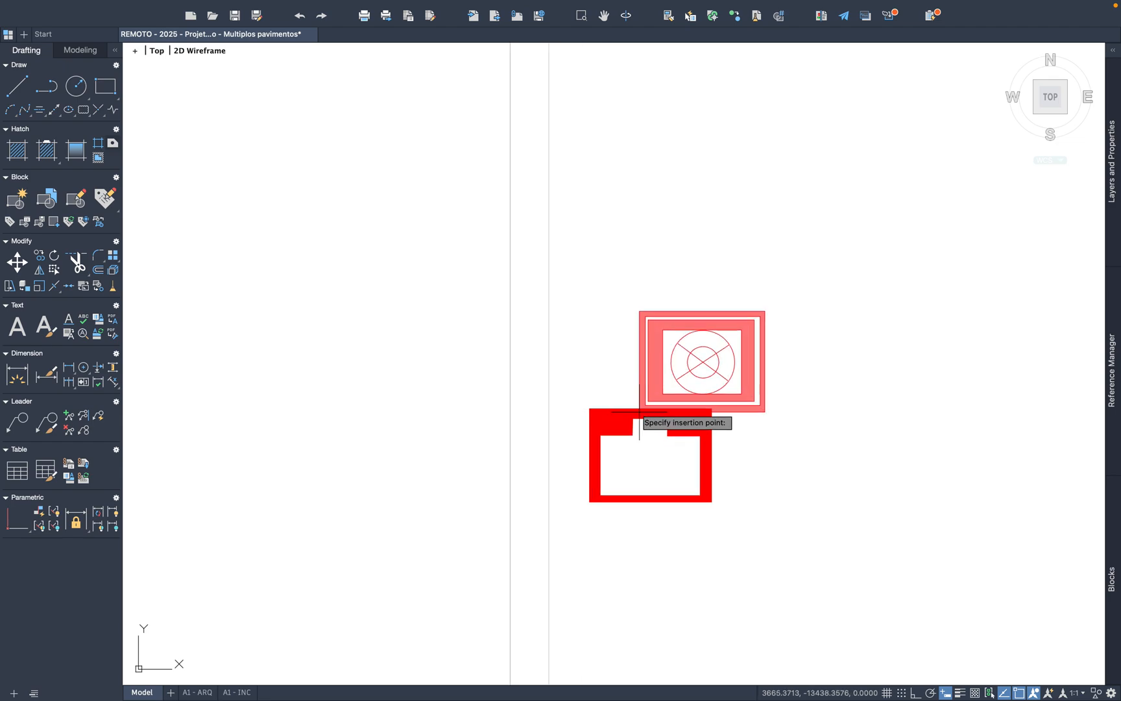
pyautogui.click(586, 379)
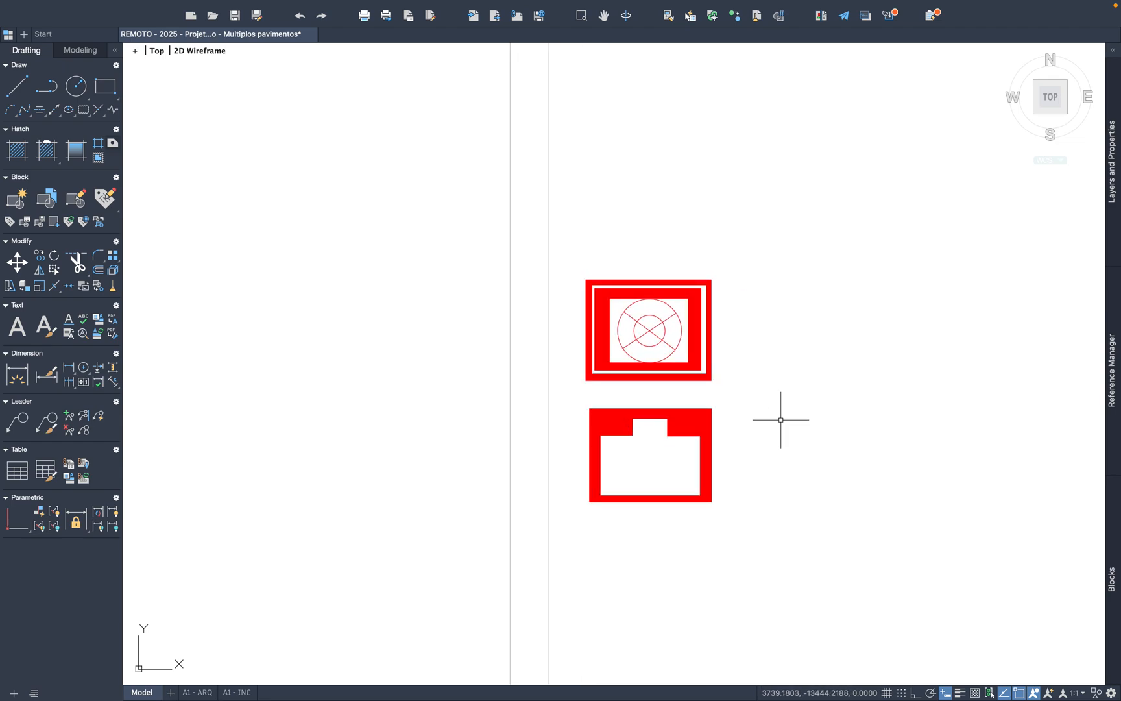
# Step: Copy the Parede Corta-fogo - 120 min symbol from the legend
pyautogui.scroll(-10, 783, 418)
pyautogui.scroll(10, 767, 331)
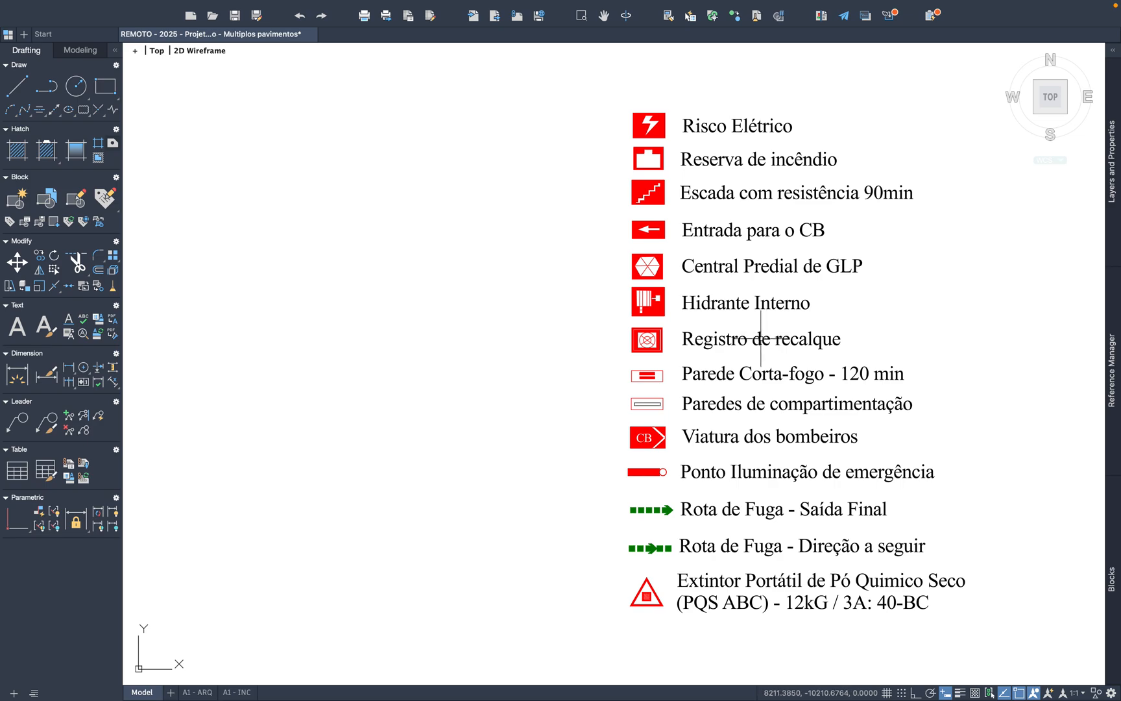
pyautogui.scroll(4, 761, 337)
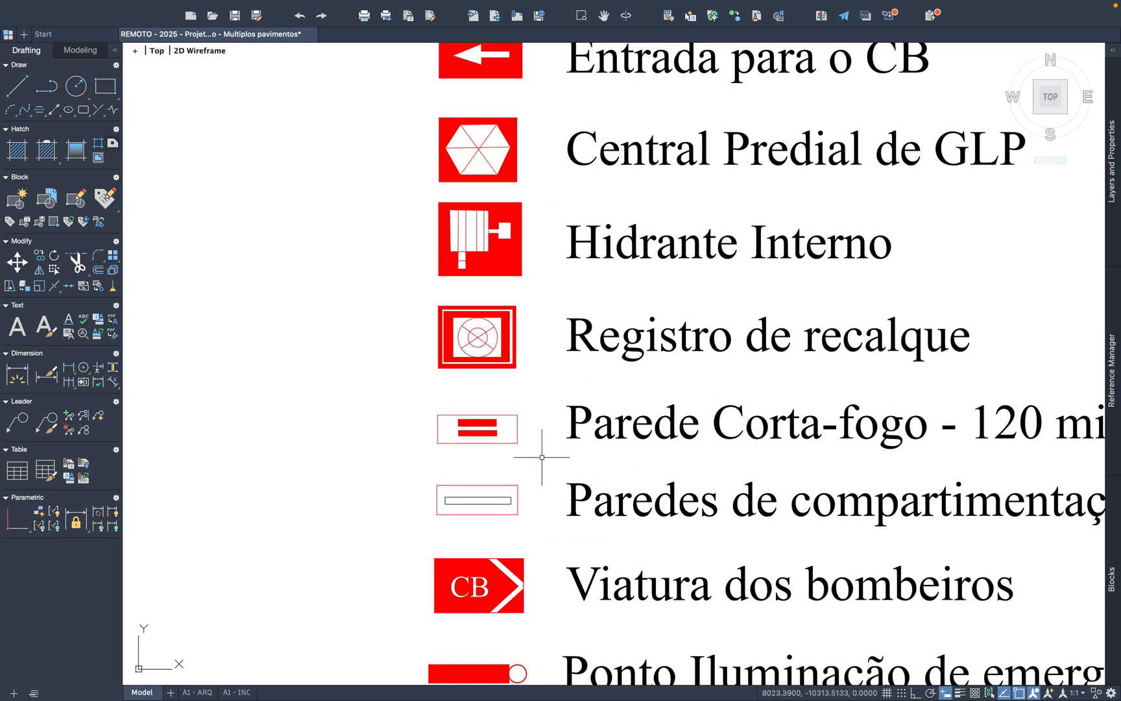
pyautogui.moveTo(543, 456); pyautogui.dragTo(351, 406)
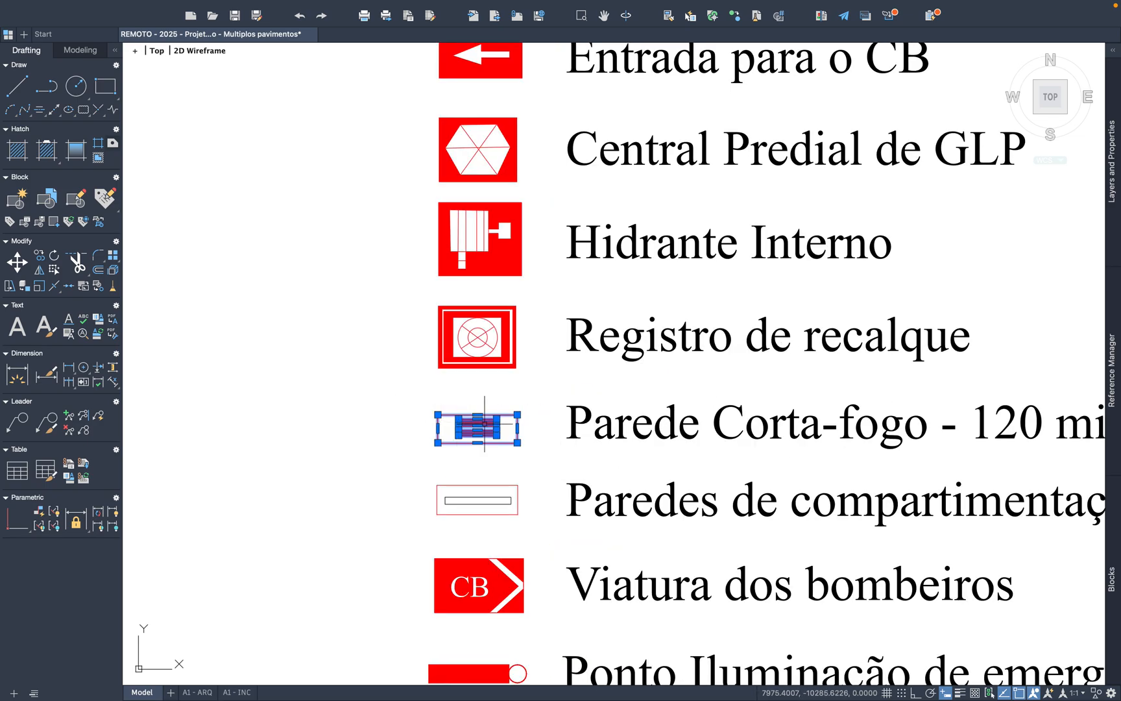
pyautogui.hotkey('ctrl', 'c')
# Step: Paste the Parede Corta-fogo - 120 min symbol in the empty area west of the Pavimento Térreo staircase
pyautogui.hotkey('ctrl', 'v')
pyautogui.scroll(-8, 909, 382)
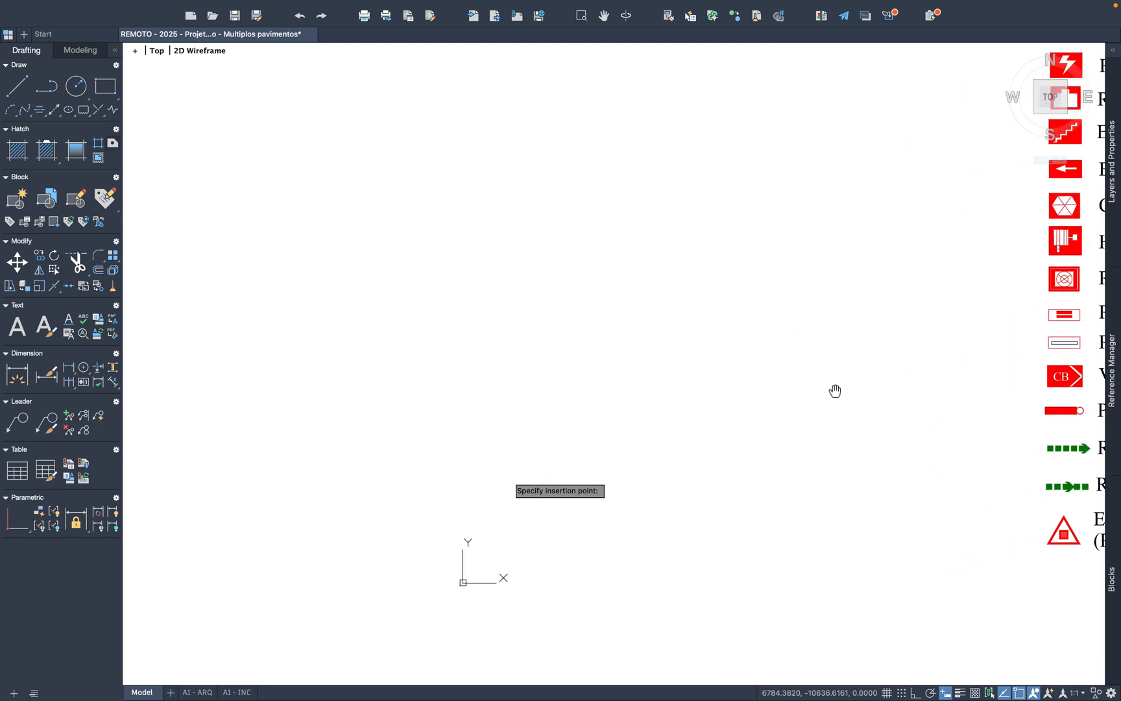
pyautogui.moveTo(569, 430); pyautogui.dragTo(864, 288, button='middle')
pyautogui.moveTo(672, 465); pyautogui.dragTo(728, 318, button='middle')
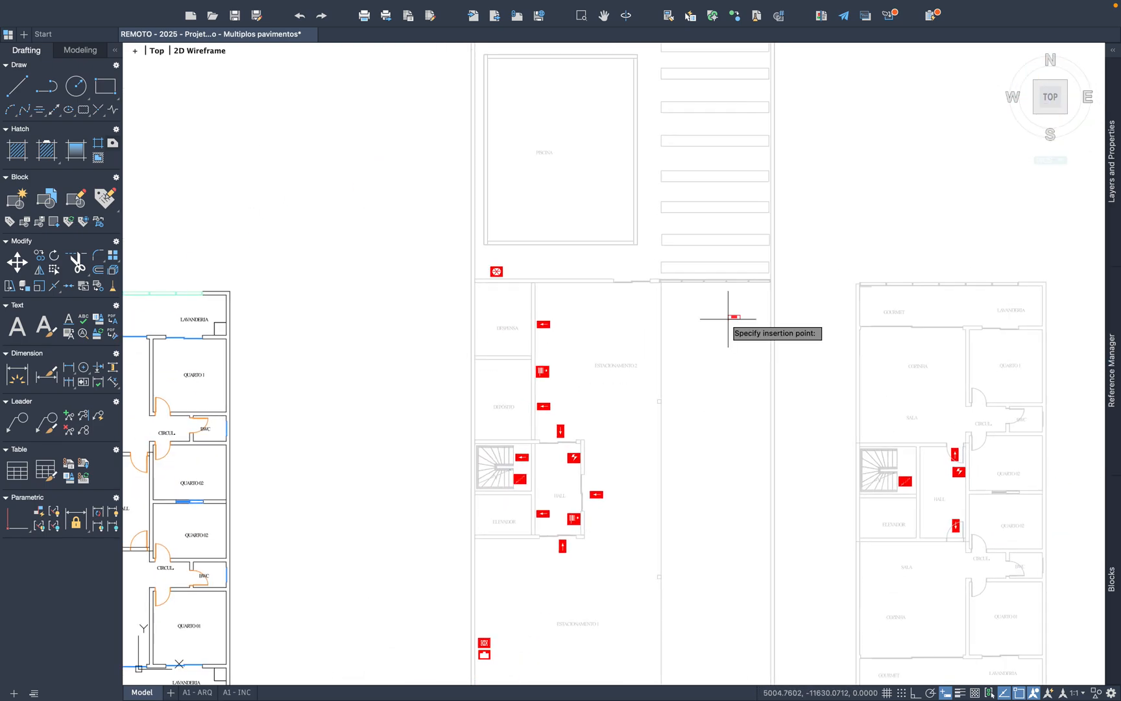
pyautogui.moveTo(498, 512)
pyautogui.mouseDown(button='middle')
pyautogui.moveTo(655, 446)
pyautogui.moveTo(593, 456)
pyautogui.mouseUp(button='middle')
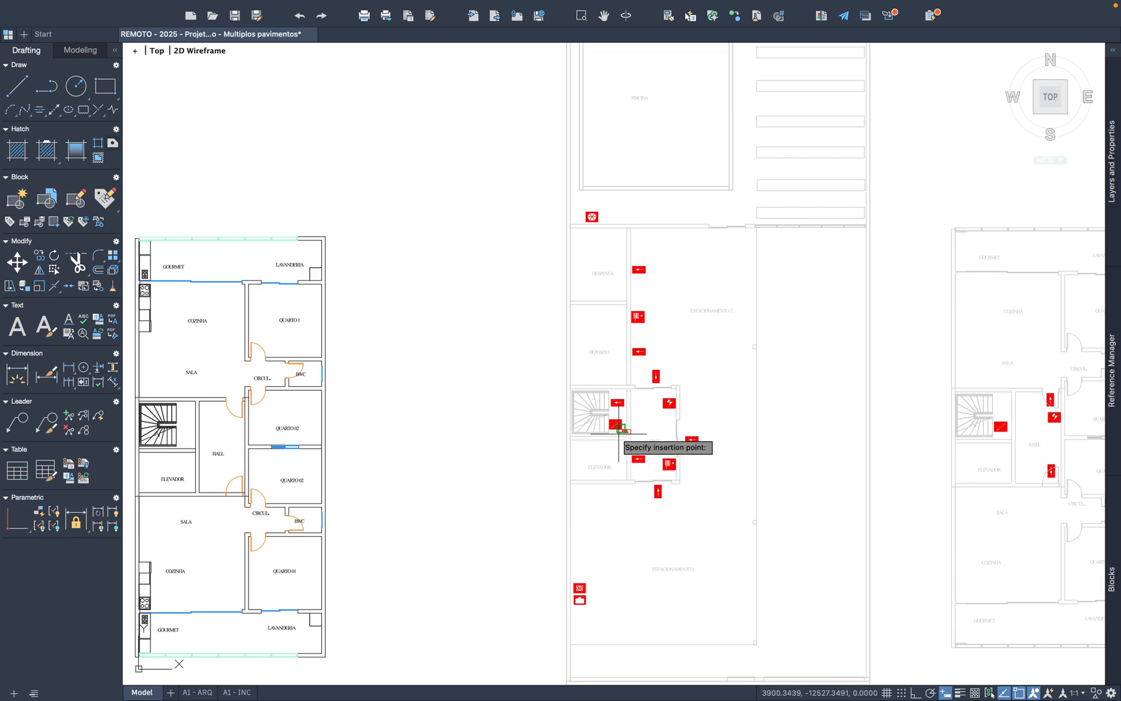
pyautogui.scroll(8, 626, 434)
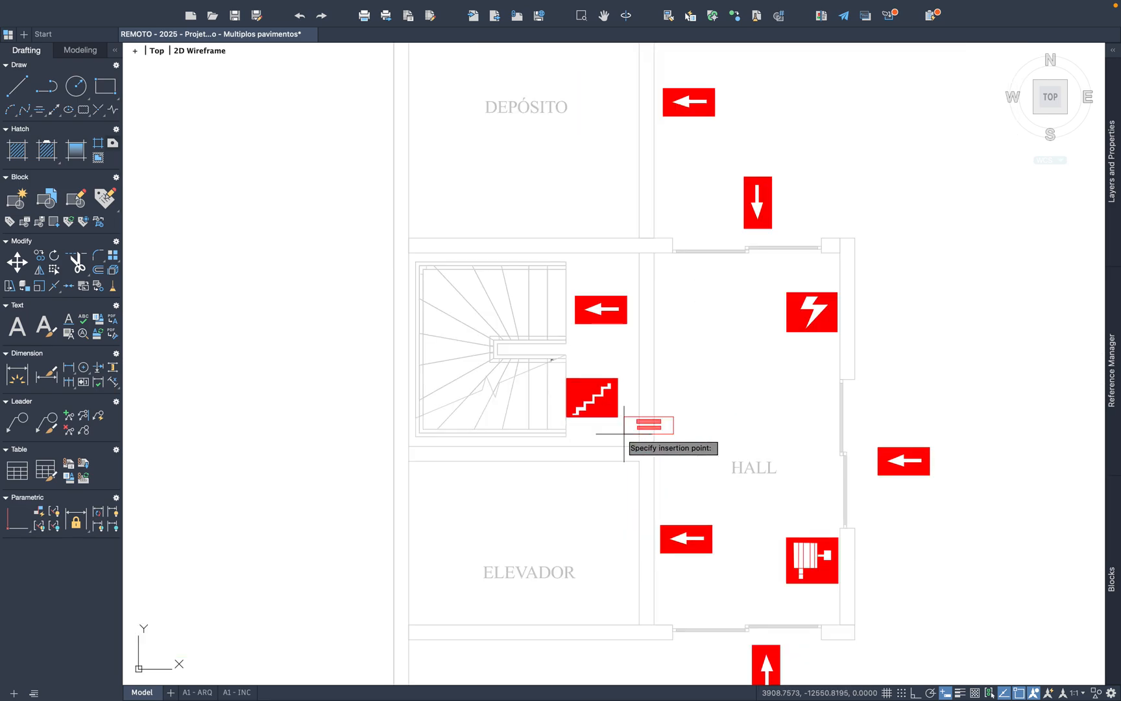
pyautogui.scroll(2, 477, 447)
pyautogui.moveTo(477, 447)
pyautogui.mouseDown(button='middle')
pyautogui.moveTo(338, 468)
pyautogui.moveTo(490, 441)
pyautogui.mouseUp(button='middle')
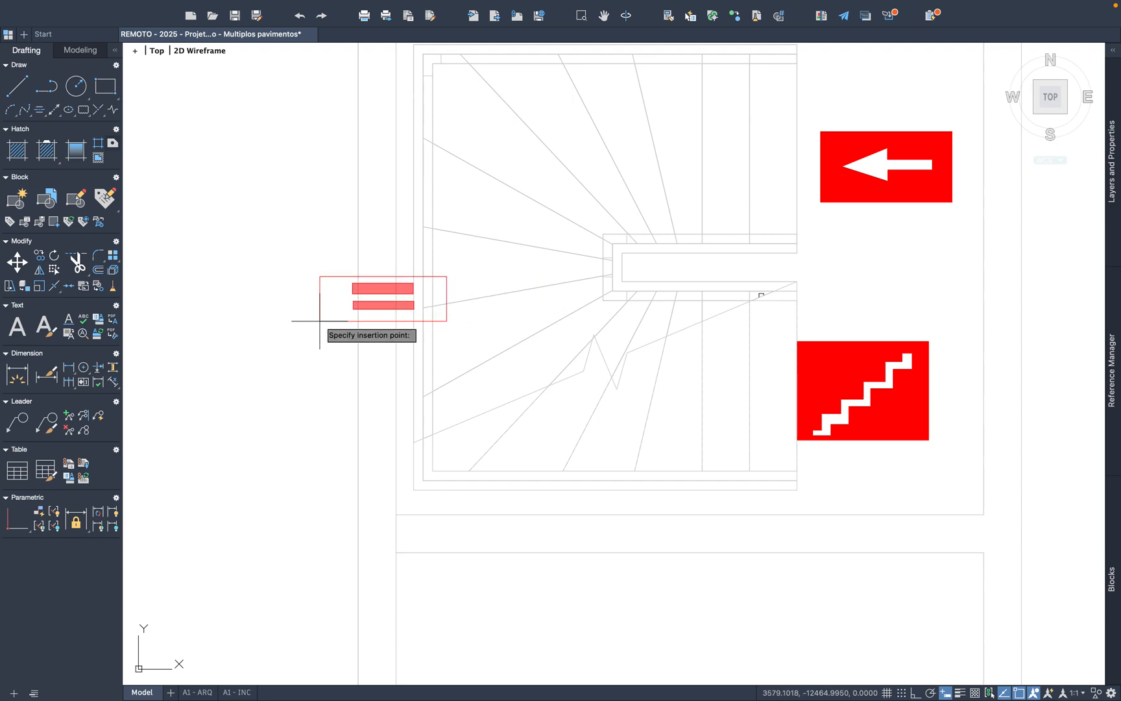
pyautogui.moveTo(319, 321); pyautogui.dragTo(595, 333, button='middle')
# Step: Rotate the pasted Parede Corta-fogo symbol a quarter turn so that it stands vertical
pyautogui.click(587, 344)
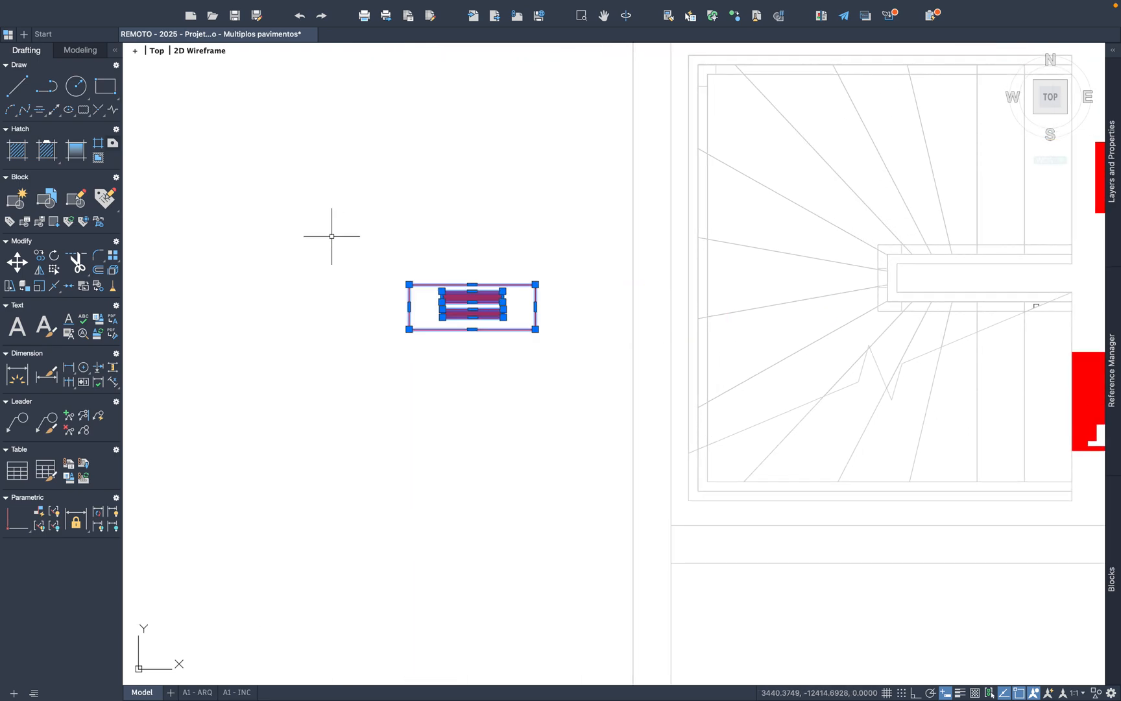
pyautogui.click(55, 256)
pyautogui.click(478, 283)
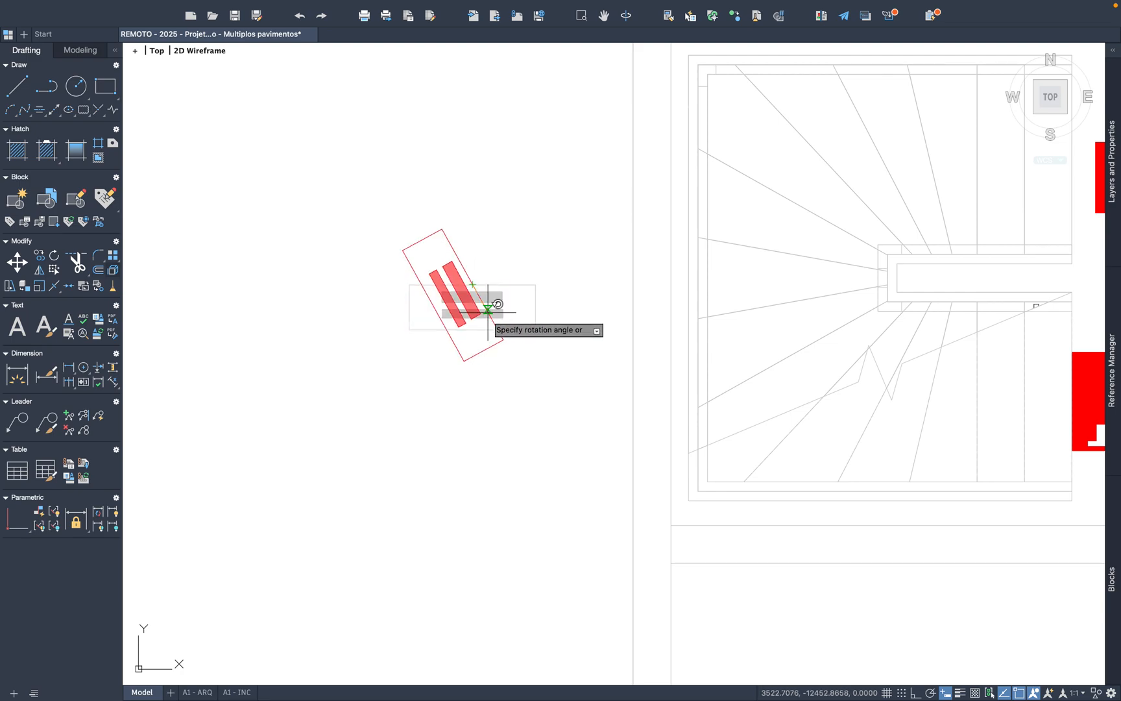
pyautogui.click(490, 378)
# Step: Move the vertical Parede Corta-fogo symbol onto the west wall of the Pavimento Térreo staircase
pyautogui.click(505, 375)
pyautogui.click(355, 172)
pyautogui.rightClick(376, 195)
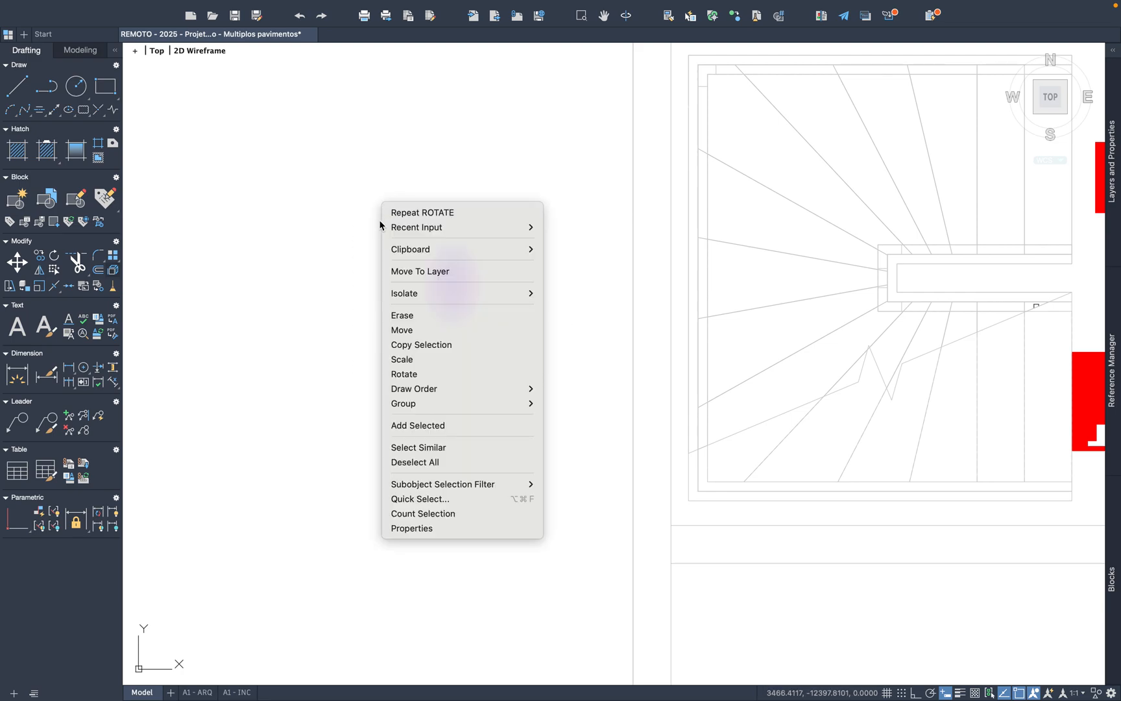
pyautogui.click(430, 330)
pyautogui.click(449, 315)
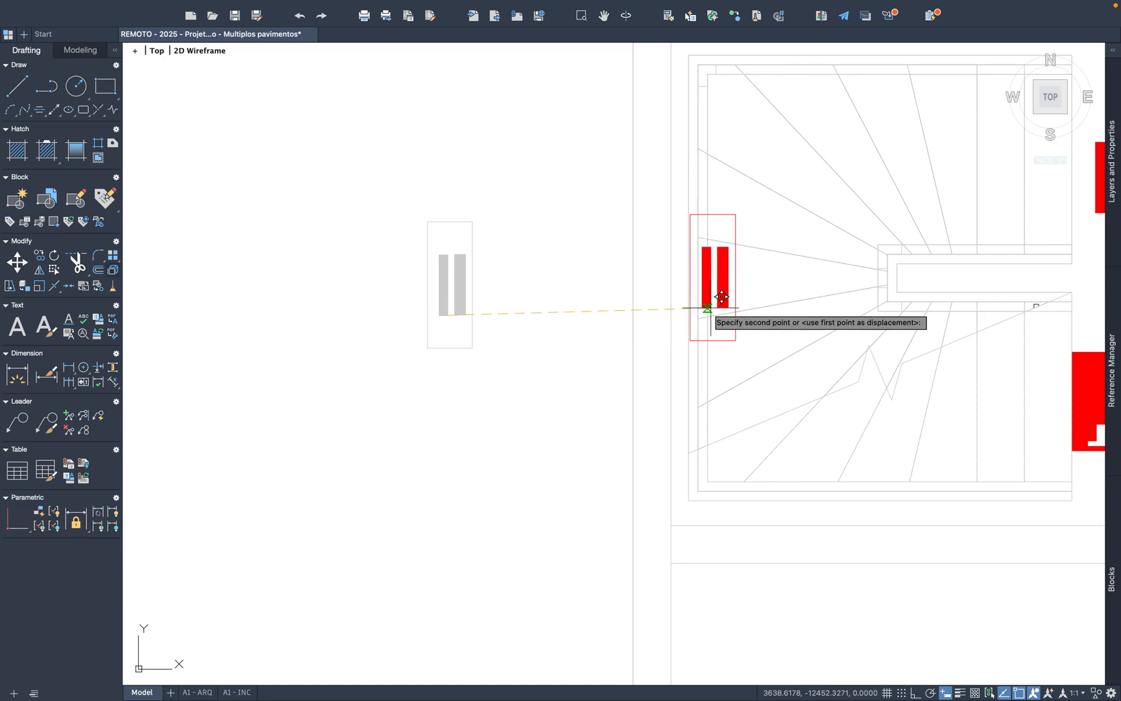
pyautogui.click(698, 307)
# Step: Paste horizontal Parede Corta-fogo symbols on the south and north walls of the Pavimento Térreo staircase
pyautogui.scroll(-4, 439, 361)
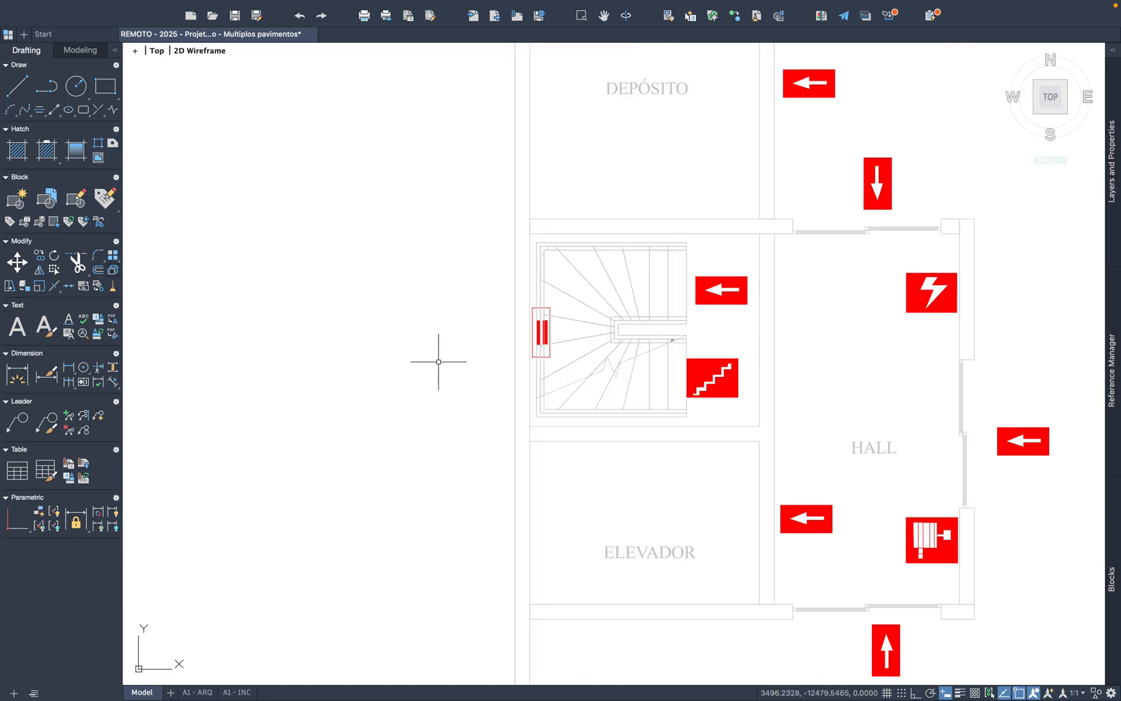
pyautogui.scroll(4, 610, 403)
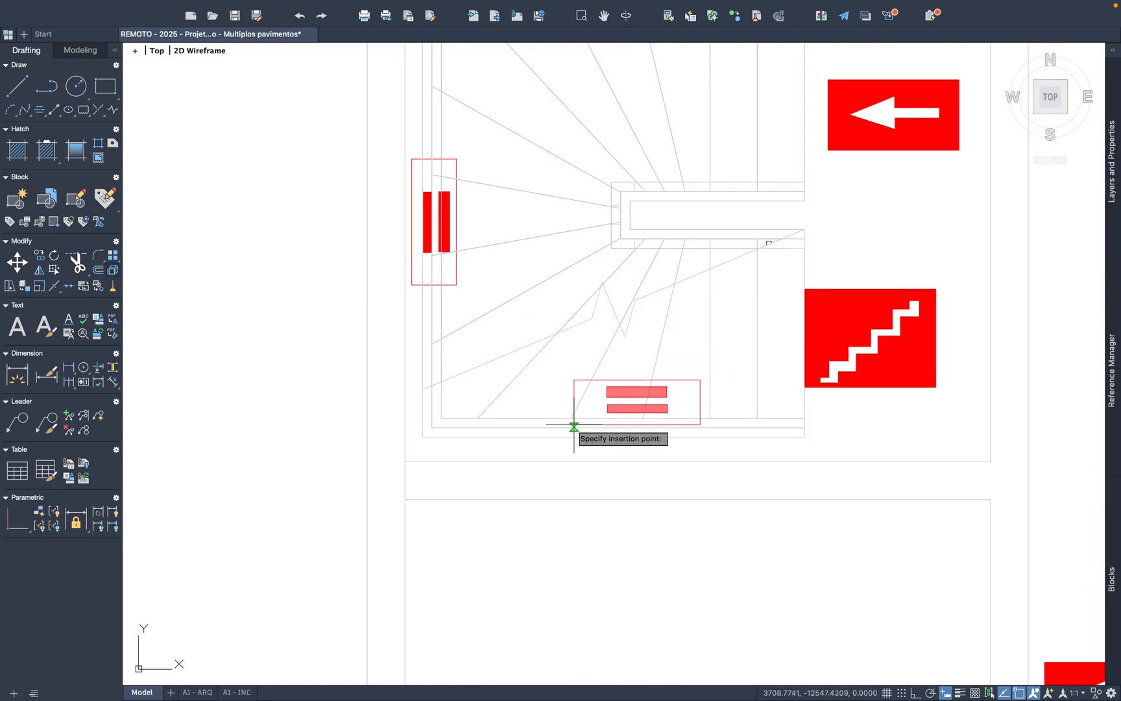
pyautogui.press('super+v')
pyautogui.moveTo(633, 228); pyautogui.dragTo(588, 400, button='middle')
pyautogui.click(546, 222)
pyautogui.scroll(-5, 388, 323)
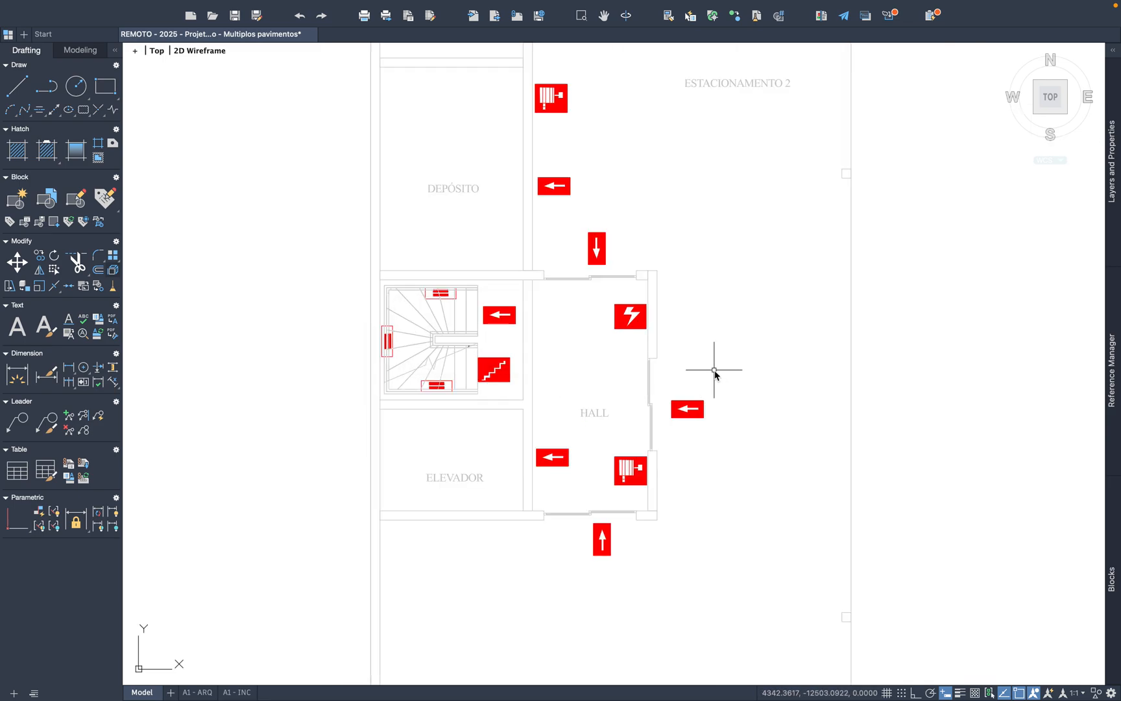
# Step: Paste horizontal Parede Corta-fogo symbols on the north and south walls of the Pavimento Tipo staircase
pyautogui.scroll(-2, 714, 370)
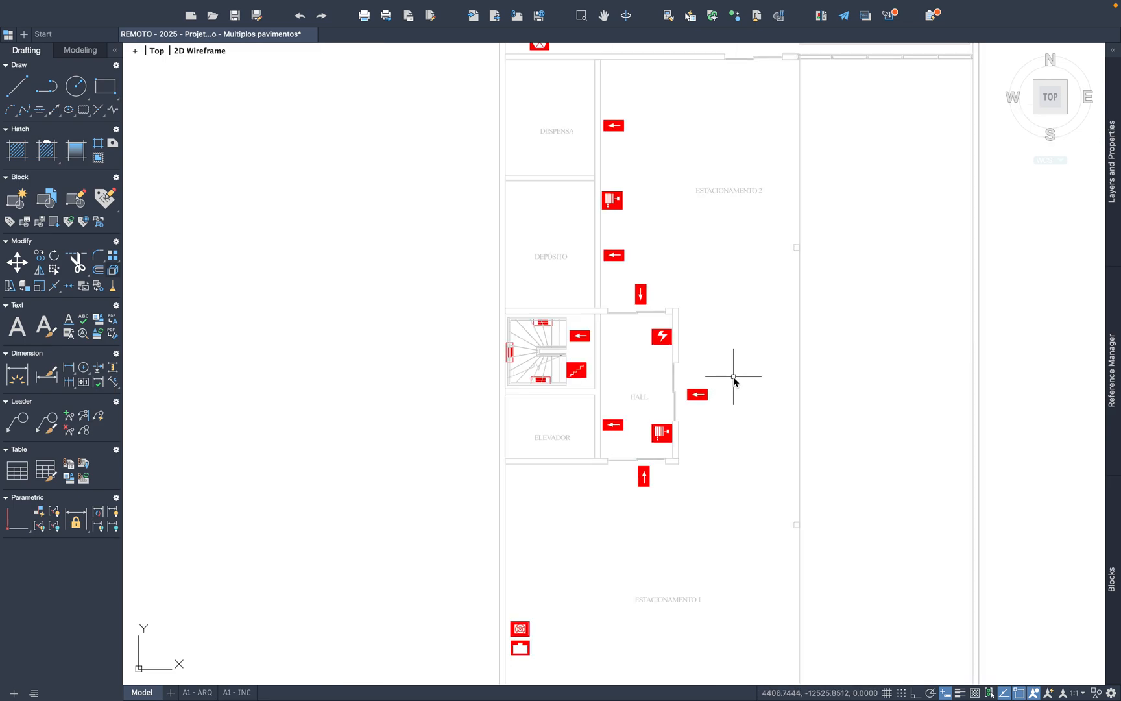
pyautogui.scroll(9, 493, 333)
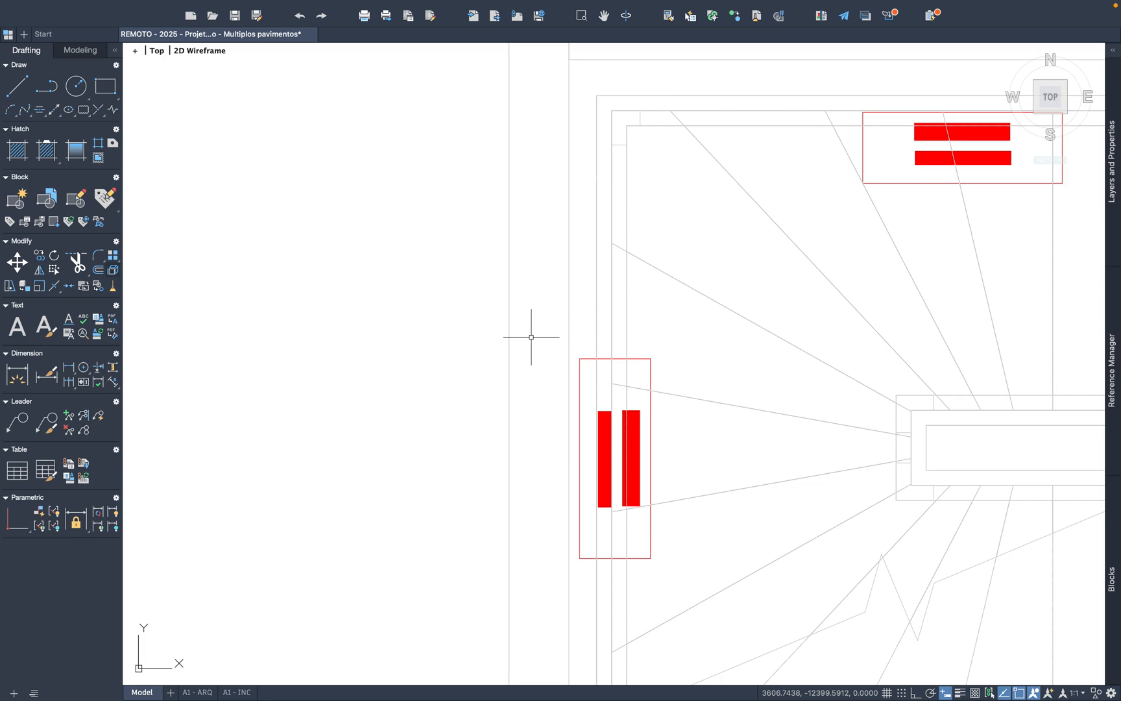
pyautogui.scroll(-9, 531, 336)
pyautogui.scroll(-2, 826, 387)
pyautogui.moveTo(826, 388); pyautogui.dragTo(425, 383, button='middle')
pyautogui.scroll(5, 805, 368)
pyautogui.press('super+v')
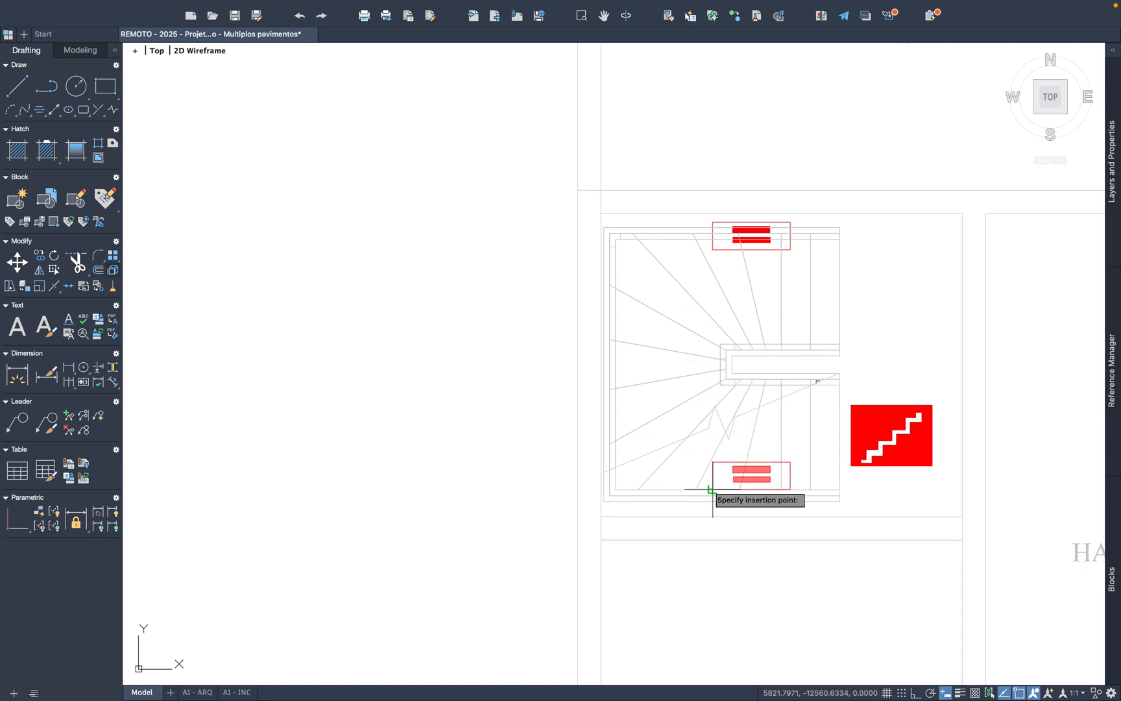
pyautogui.click(824, 480)
# Step: Copy the vertical Parede Corta-fogo symbol from the Pavimento Térreo staircase
pyautogui.scroll(-4, 821, 477)
pyautogui.scroll(-2, 654, 480)
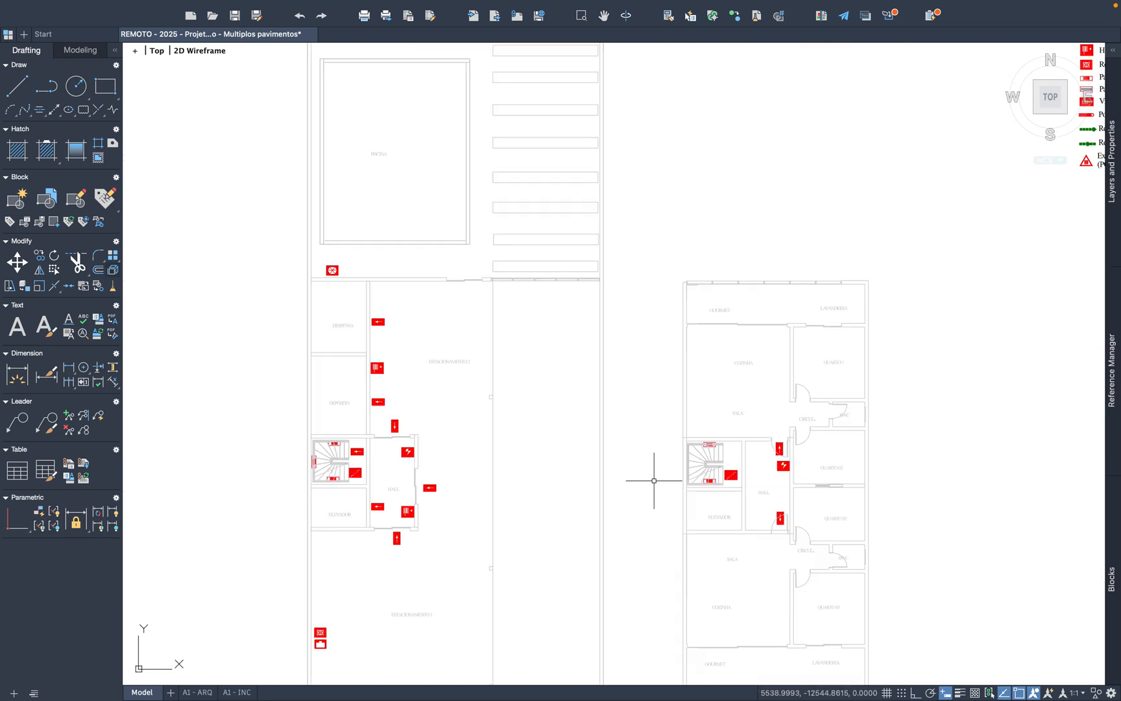
pyautogui.scroll(6, 305, 464)
pyautogui.scroll(4, 506, 382)
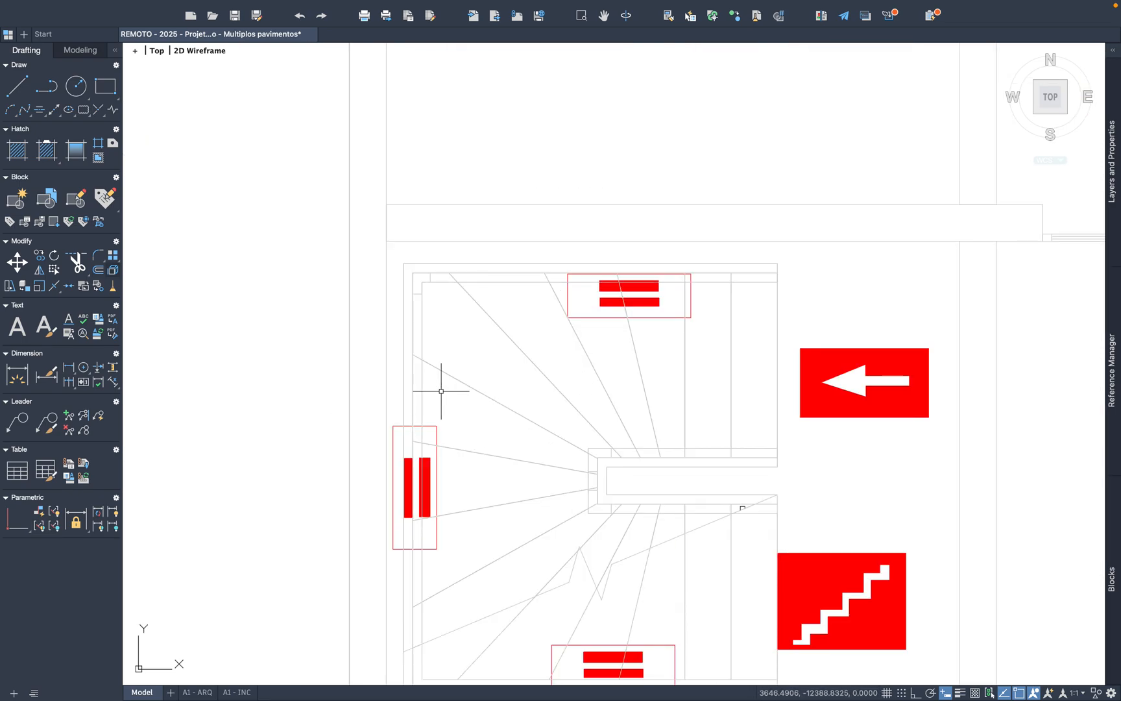
pyautogui.click(468, 568)
pyautogui.hotkey('ctrl', 'c')
# Step: Paste the vertical Parede Corta-fogo symbol against the west wall of the Pavimento Tipo staircase
pyautogui.hotkey('ctrl', 'v')
pyautogui.scroll(-9, 387, 480)
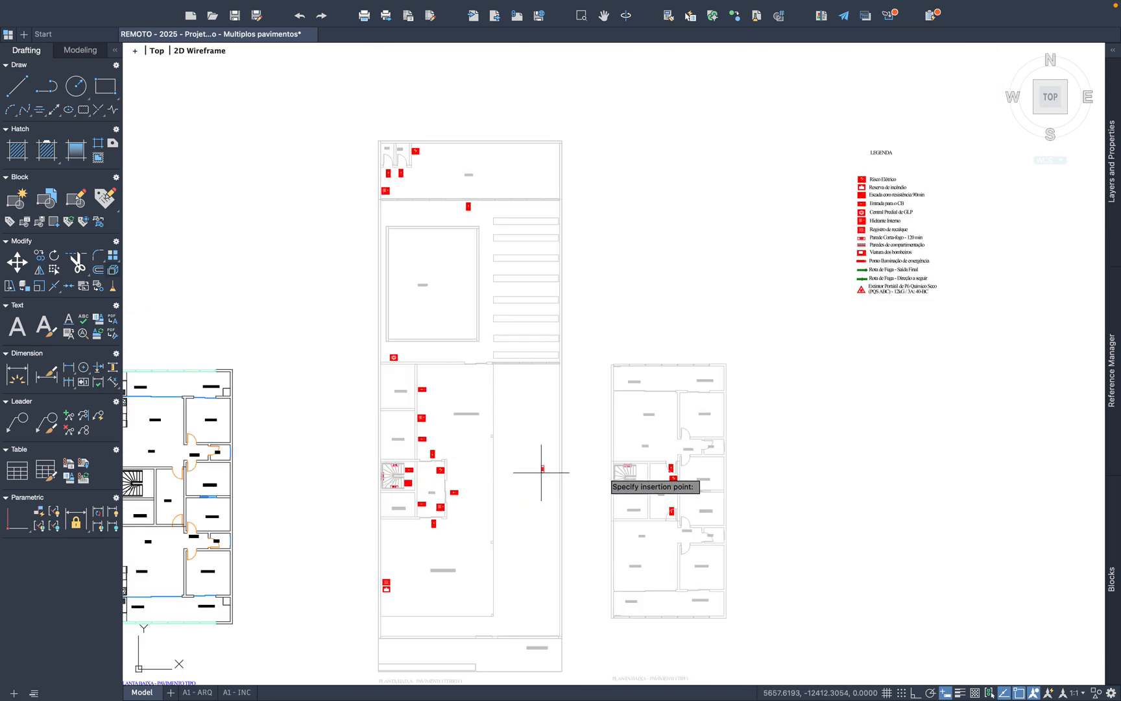
pyautogui.scroll(5, 384, 474)
pyautogui.scroll(5, 418, 511)
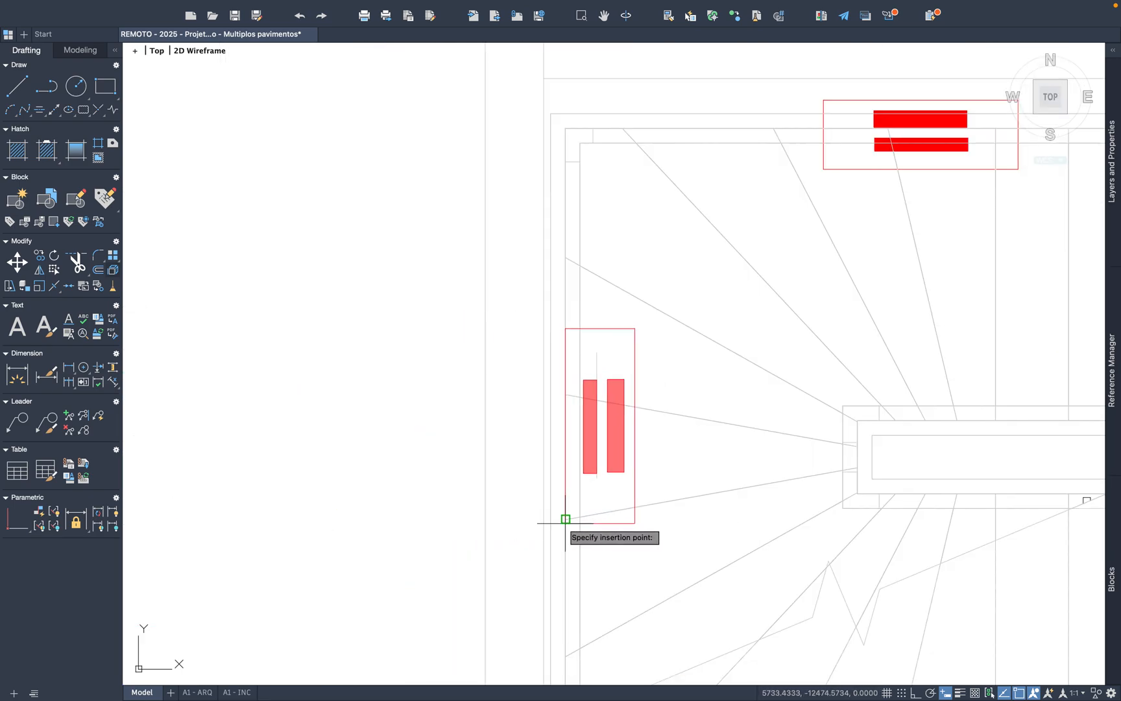
pyautogui.click(586, 528)
pyautogui.scroll(-8, 586, 527)
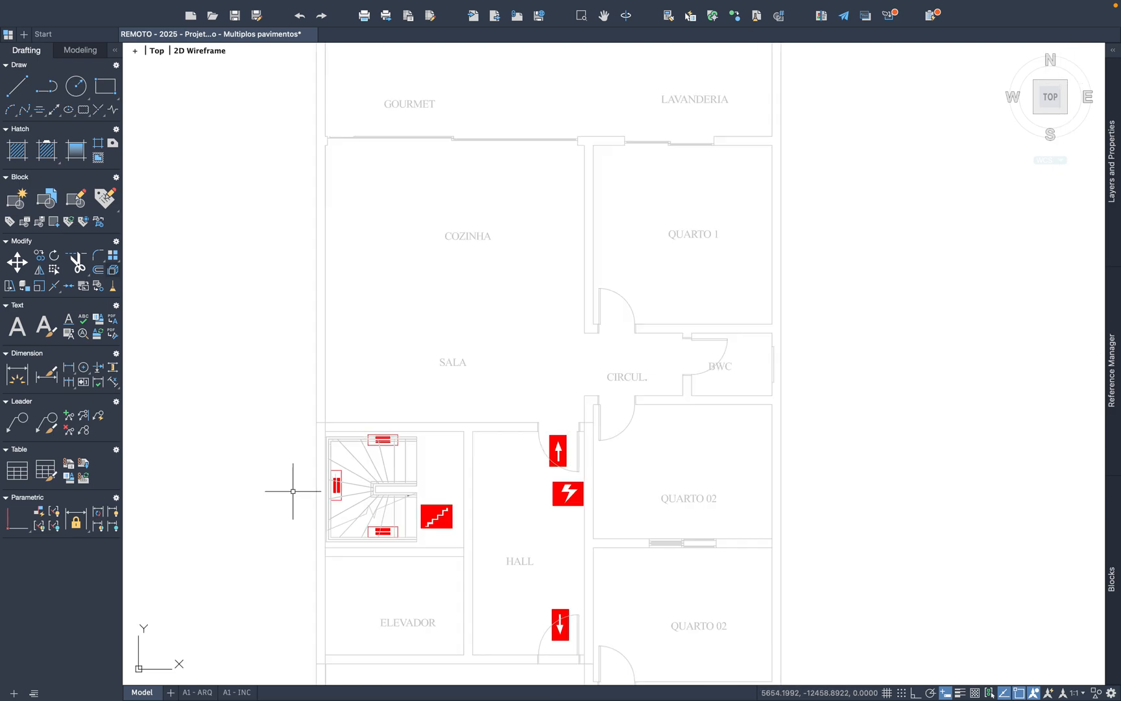
# Step: Copy the Paredes de compartimentação symbol from the legend
pyautogui.moveTo(362, 500); pyautogui.dragTo(611, 427, button='middle')
pyautogui.scroll(-4, 501, 444)
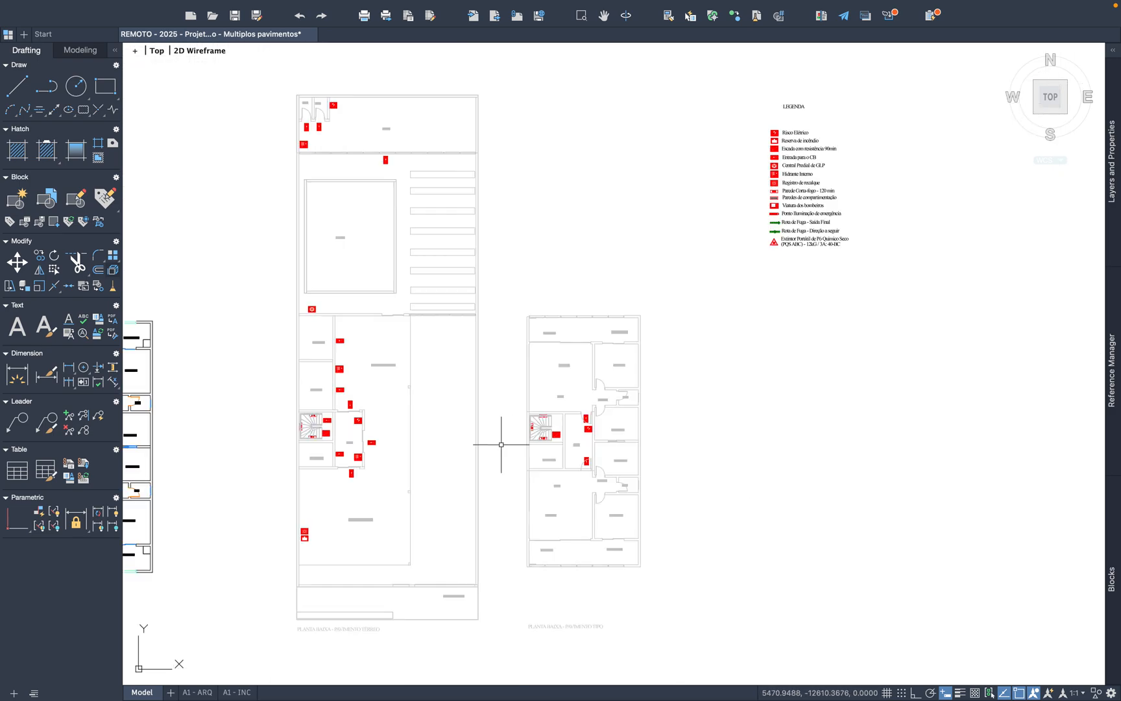
pyautogui.scroll(7, 789, 182)
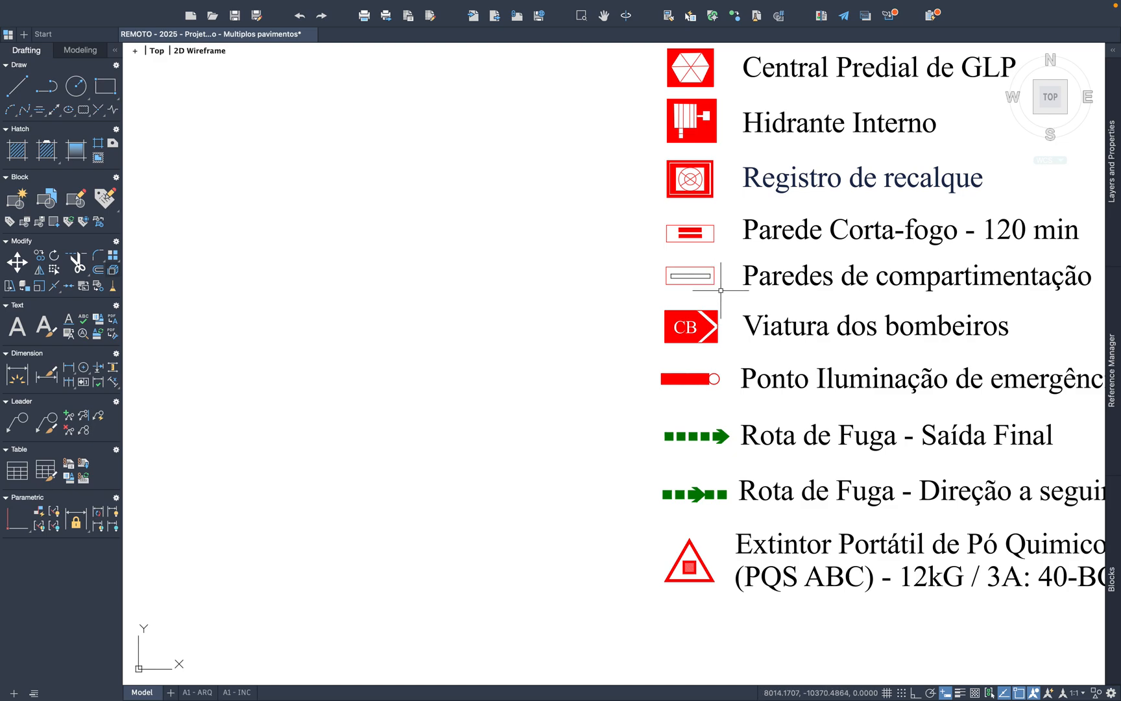
pyautogui.click(653, 264)
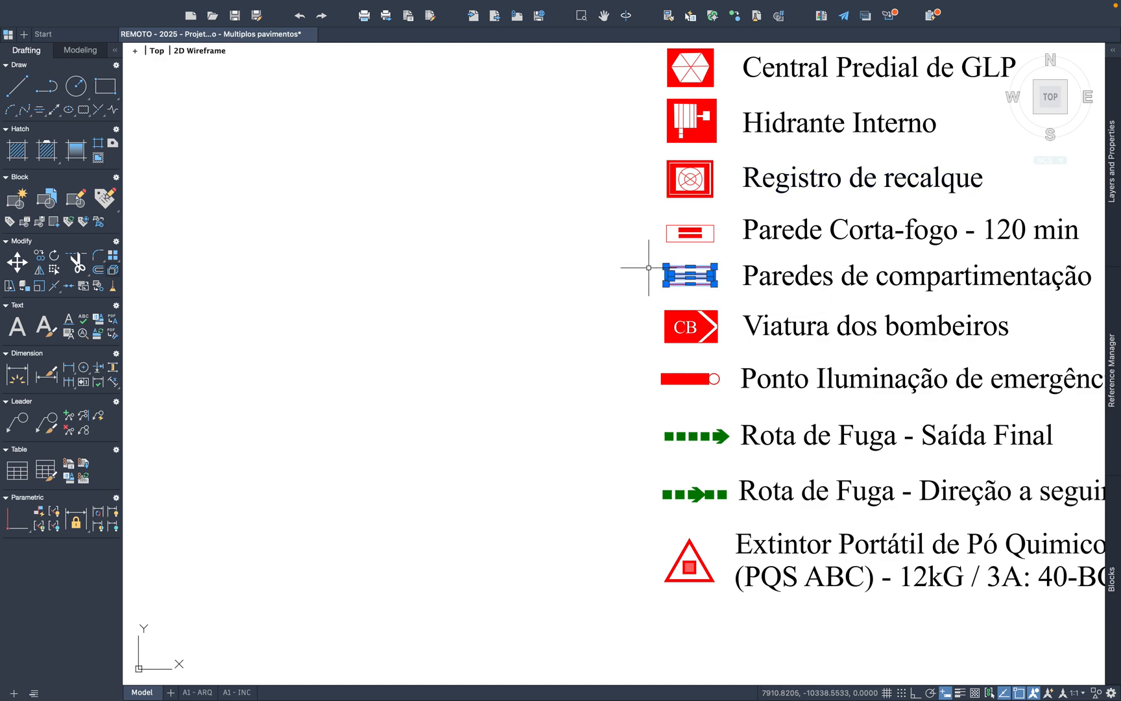
pyautogui.hotkey('ctrl', 'c')
# Step: Paste Paredes de compartimentação symbols in the Pavimento Tipo staircase, on the inner side of both horizontal fire-wall symbols
pyautogui.hotkey('ctrl', 'v')
pyautogui.scroll(-6, 766, 285)
pyautogui.scroll(6, 613, 422)
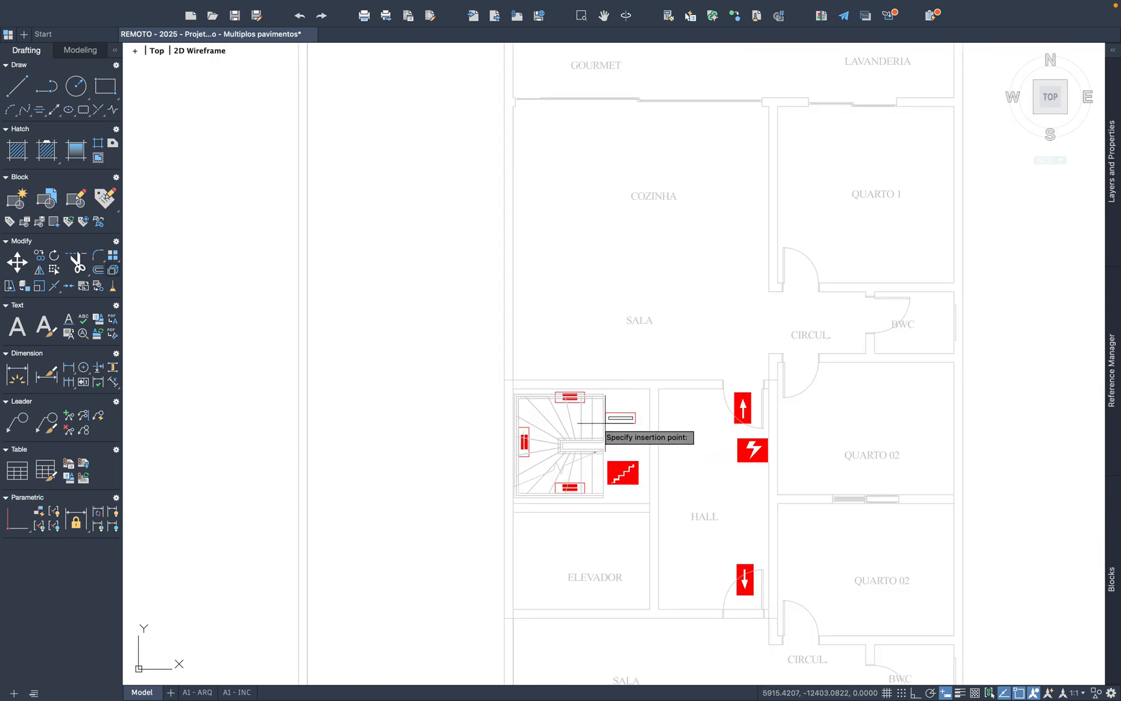
pyautogui.scroll(5, 605, 423)
pyautogui.press('super+v')
pyautogui.moveTo(595, 448); pyautogui.dragTo(683, 295, button='middle')
pyautogui.click(538, 519)
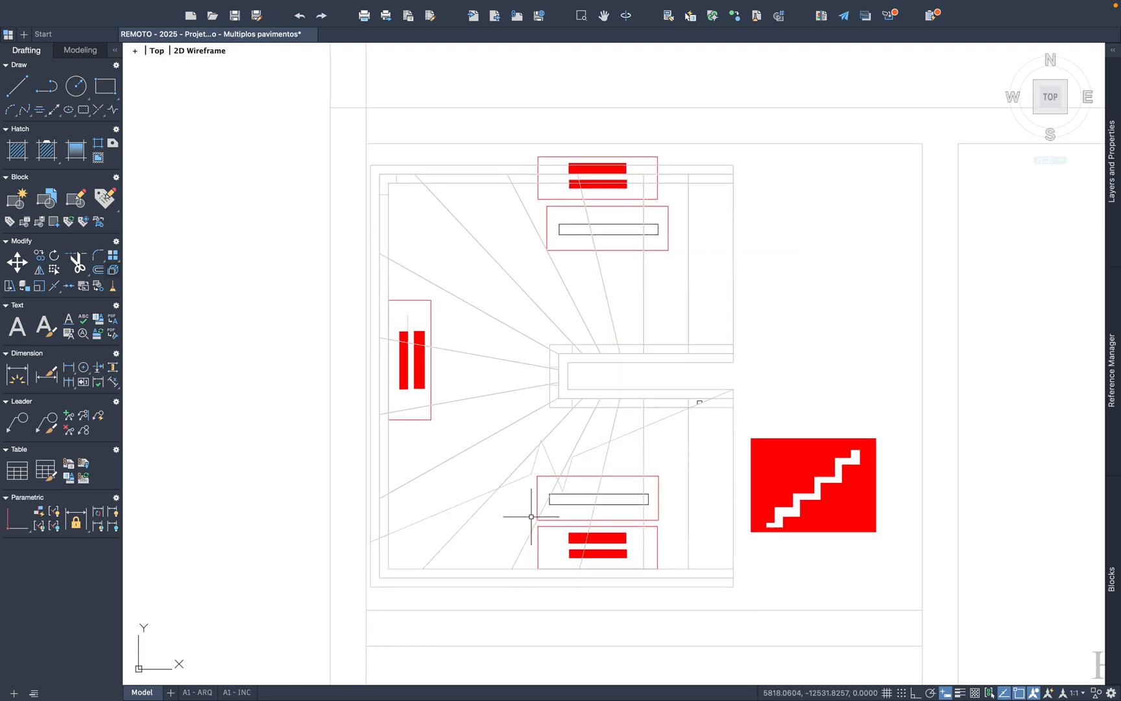
# Step: Paste Paredes de compartimentação symbols in the Pavimento Térreo staircase, on the inner side of both horizontal fire-wall symbols
pyautogui.scroll(-5, 819, 473)
pyautogui.press('super+v')
pyautogui.moveTo(712, 422); pyautogui.dragTo(855, 389, button='middle')
pyautogui.scroll(-3, 506, 448)
pyautogui.scroll(6, 493, 420)
pyautogui.click(495, 402)
# Step: Paste a Paredes de compartimentação symbol west of the Pavimento Térreo staircase and rotate it a quarter turn to vertical
pyautogui.press('super+v')
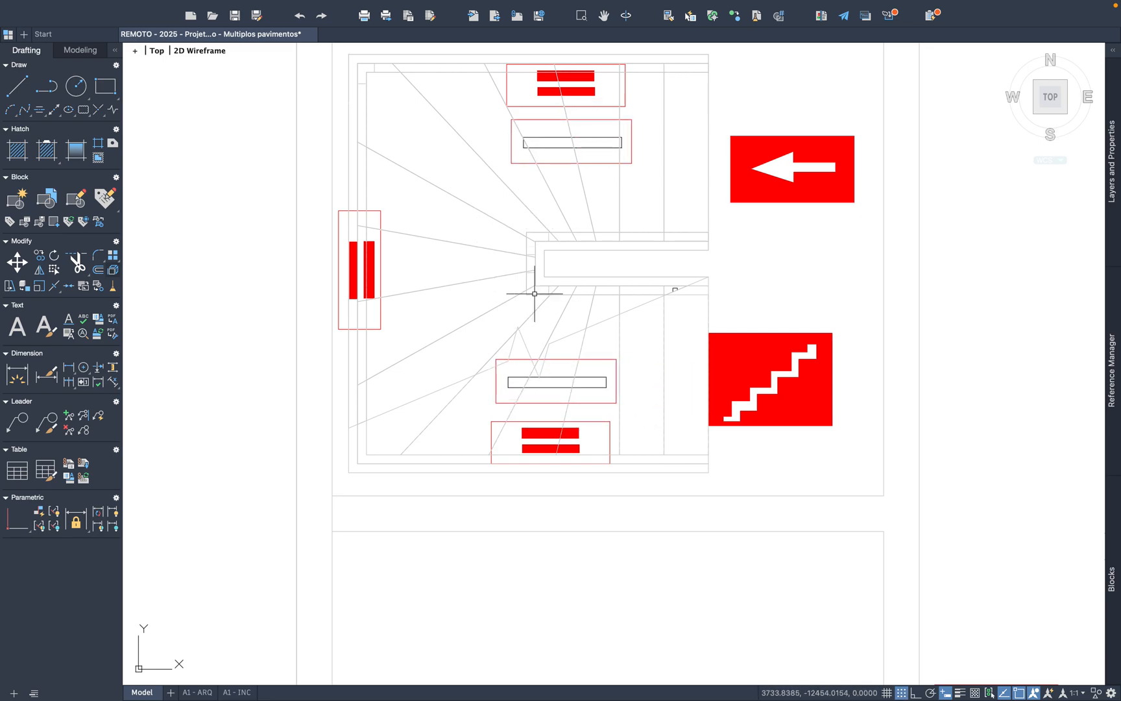
pyautogui.moveTo(535, 294); pyautogui.dragTo(753, 301, button='middle')
pyautogui.click(394, 329)
pyautogui.click(251, 235)
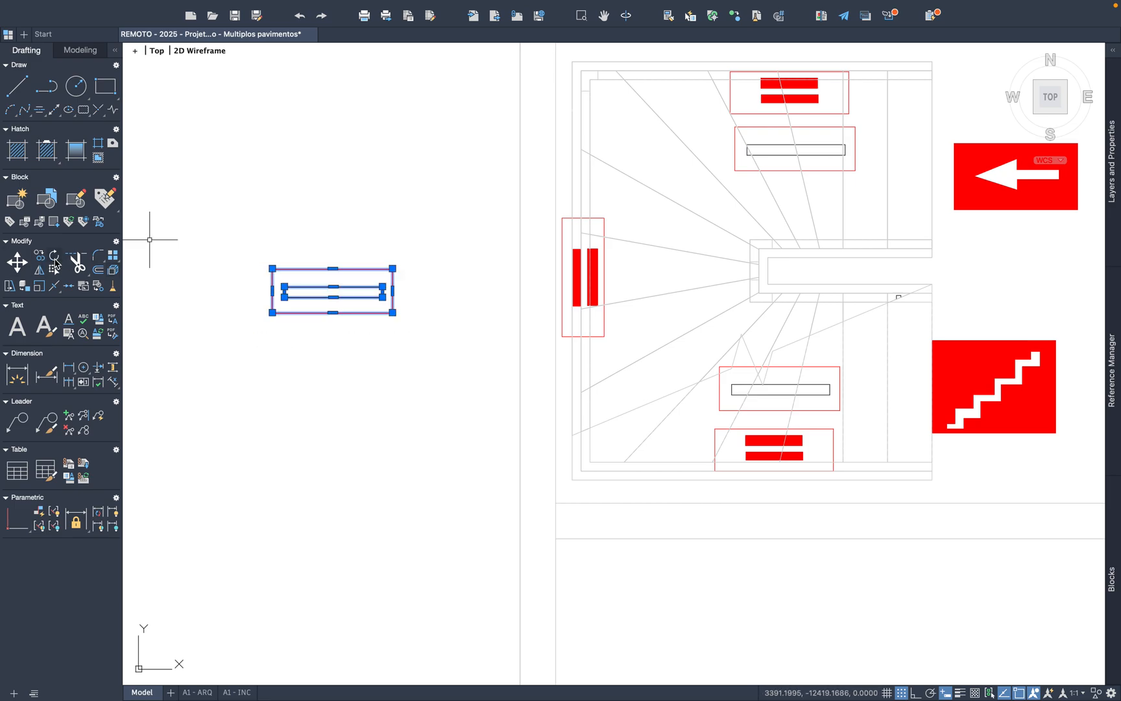
pyautogui.click(326, 296)
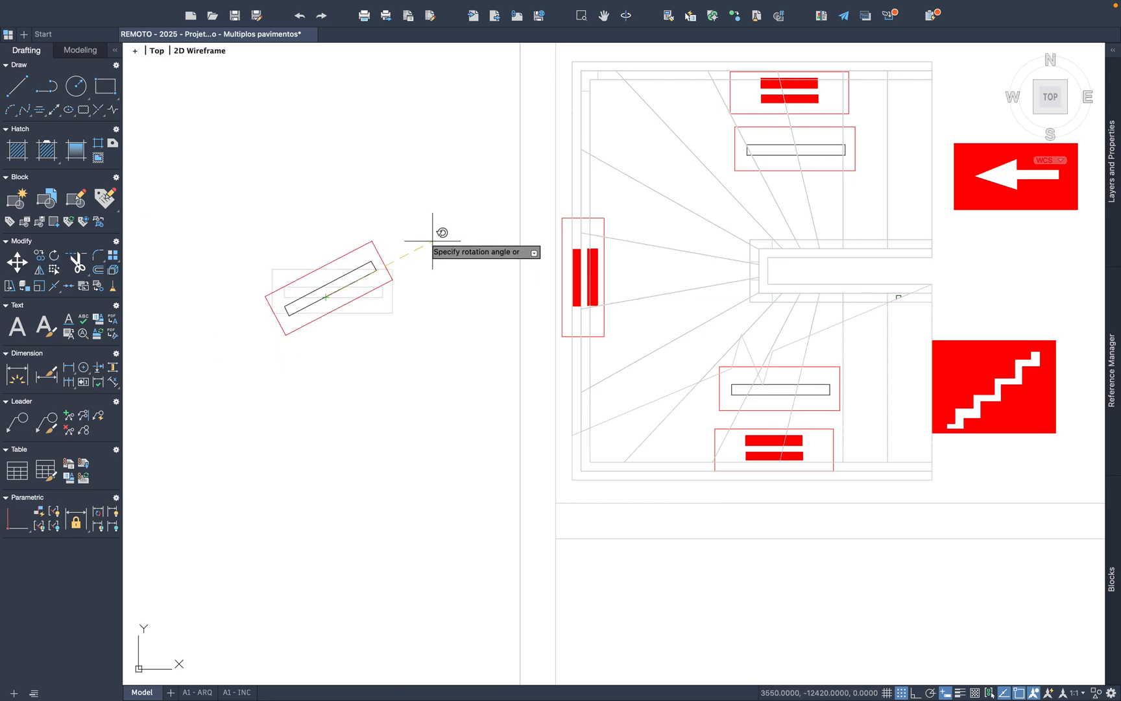
pyautogui.click(326, 170)
# Step: Copy the vertical Paredes de compartimentação symbol and paste it beside the vertical fire-wall symbol in the Térreo and Tipo staircases
pyautogui.click(393, 418)
pyautogui.click(267, 212)
pyautogui.press('super+c')
pyautogui.press('super+v')
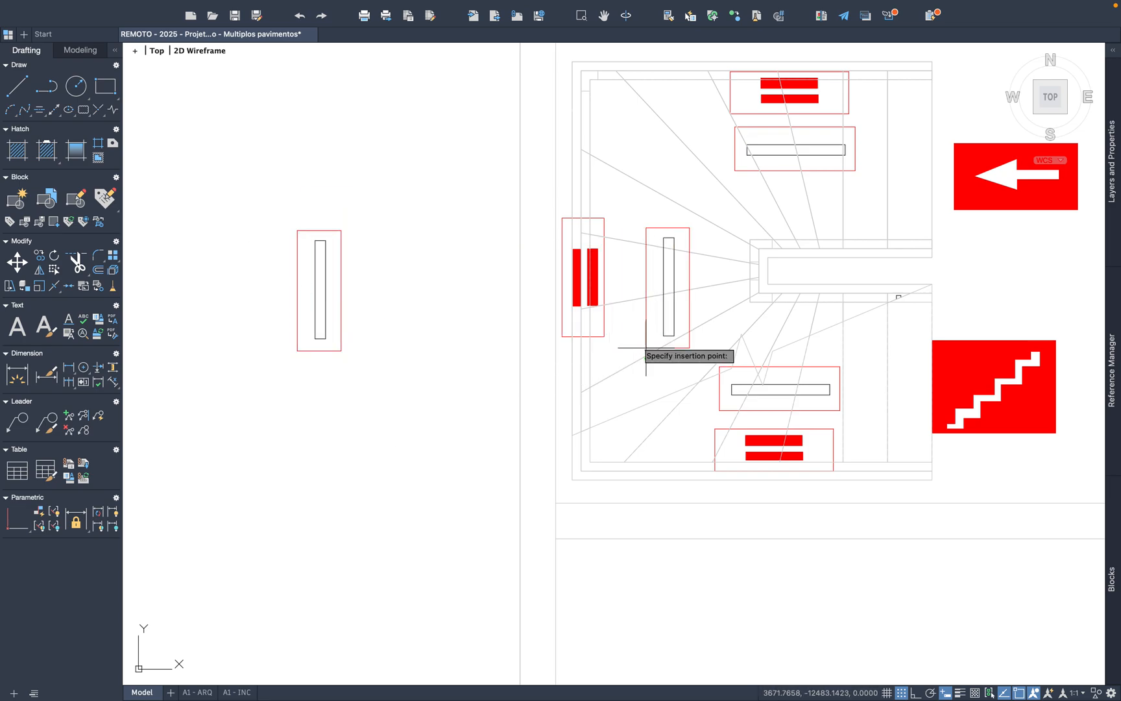
pyautogui.scroll(-5, 621, 395)
pyautogui.scroll(3, 463, 388)
pyautogui.scroll(2, 810, 390)
pyautogui.scroll(1, 809, 390)
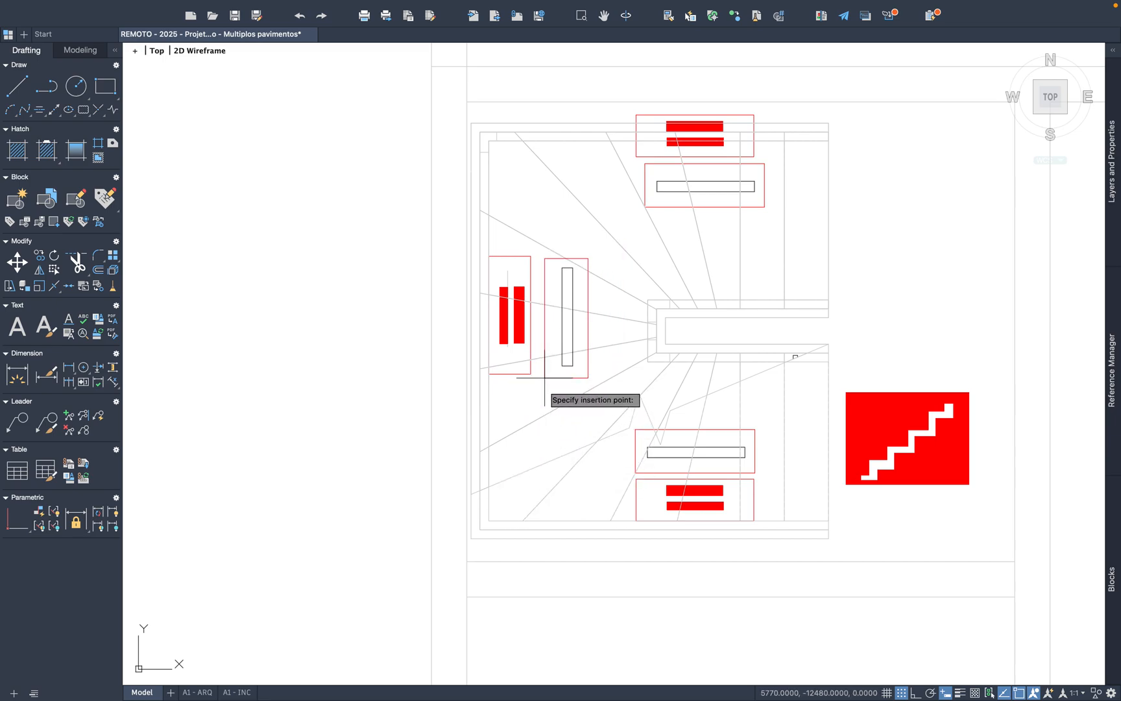
# Step: Delete the spare vertical Paredes de compartimentação symbol left outside the Pavimento Térreo plan
pyautogui.scroll(-6, 546, 378)
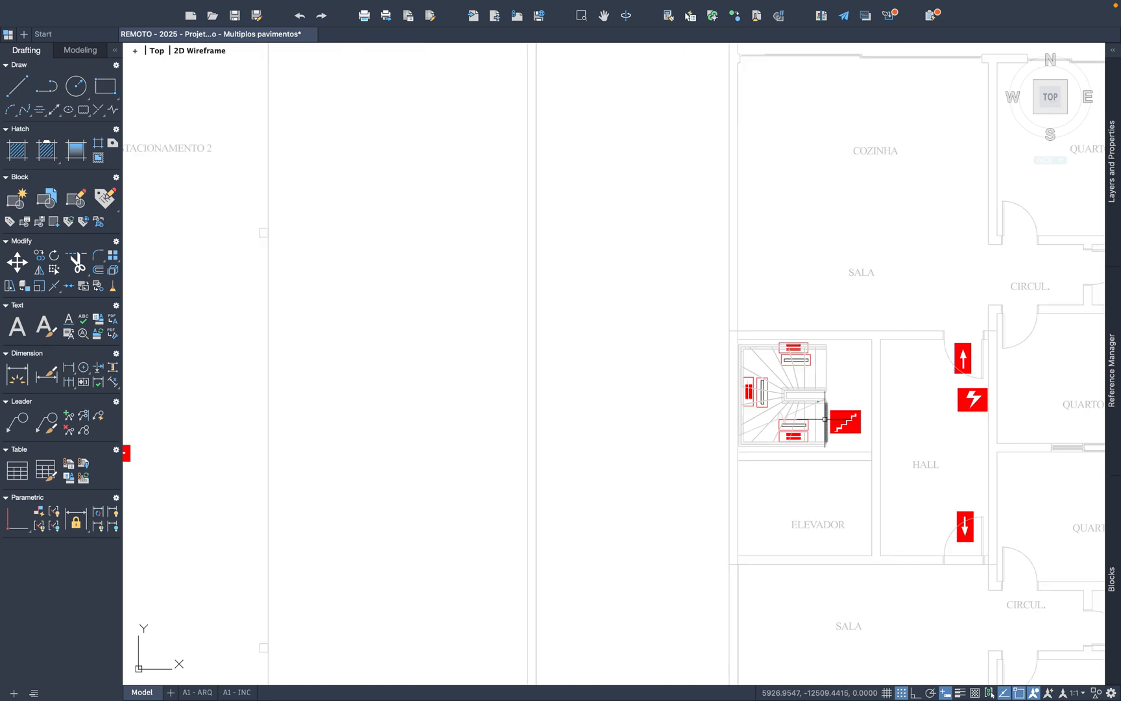
pyautogui.scroll(2, 767, 461)
pyautogui.scroll(3, 656, 443)
pyautogui.click(372, 403)
pyautogui.click(333, 320)
pyautogui.scroll(-3, 339, 336)
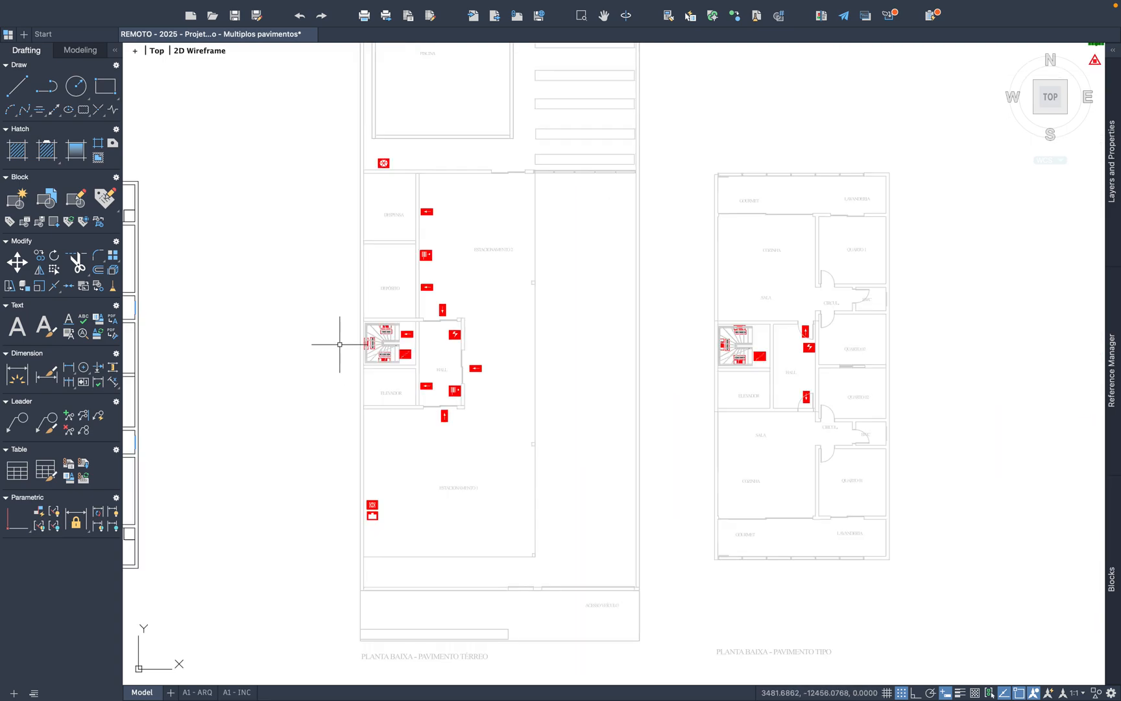
# Step: Copy the Viatura dos bombeiros symbol from the legend and paste it below the ACESSO VEÍCULO label on the Pavimento Térreo plan
pyautogui.moveTo(752, 381); pyautogui.dragTo(377, 416, button='middle')
pyautogui.moveTo(657, 351); pyautogui.dragTo(544, 540, button='middle')
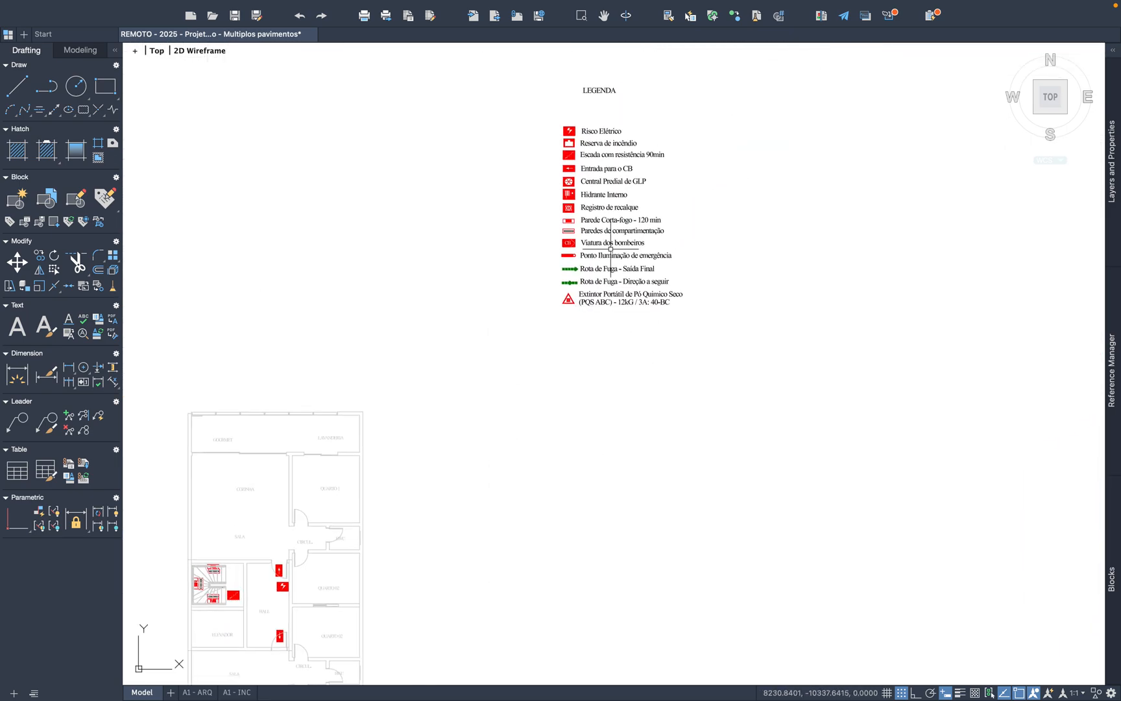
pyautogui.scroll(6, 603, 224)
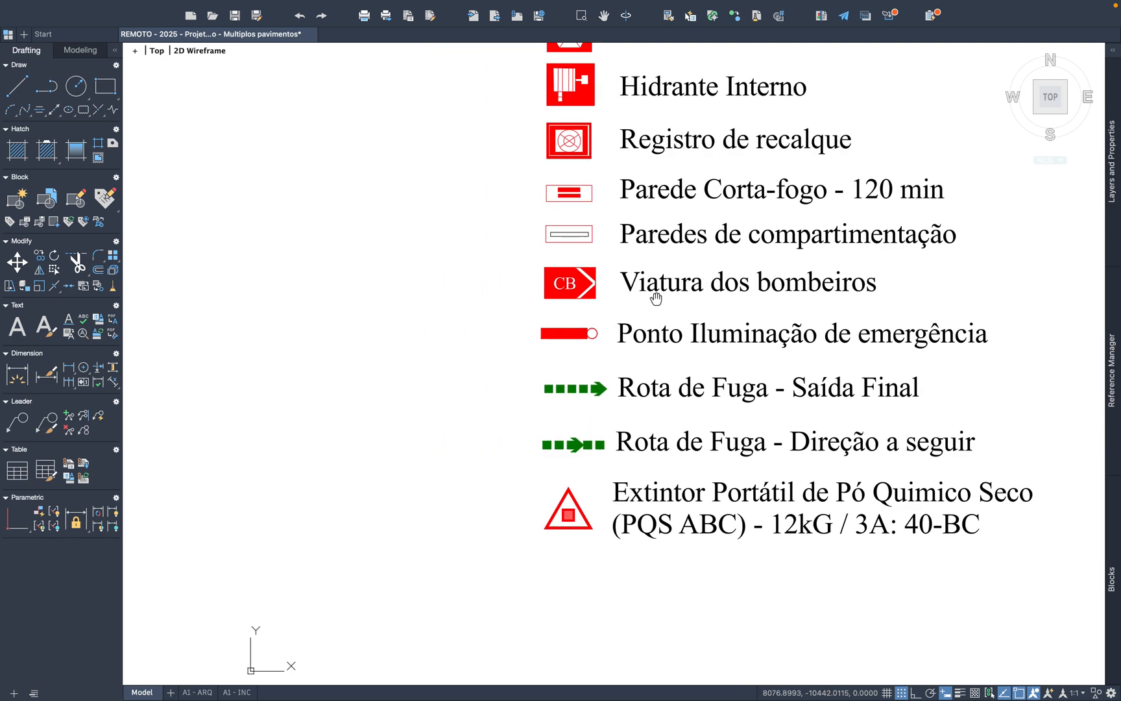
pyautogui.click(544, 272)
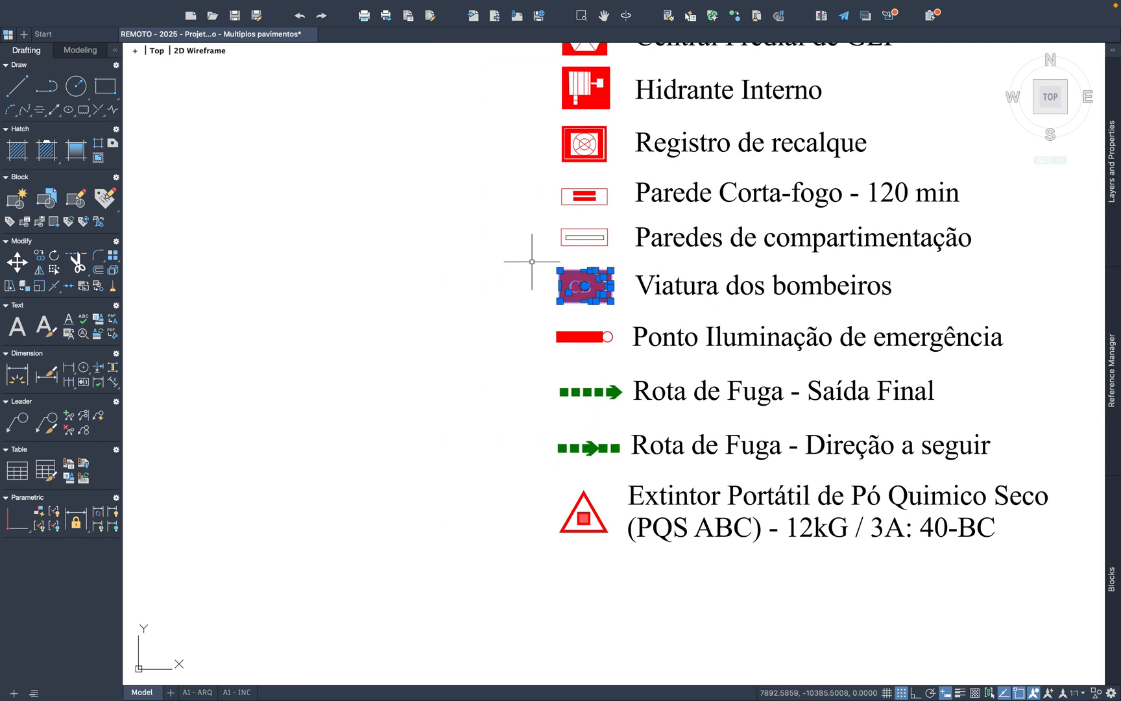
pyautogui.hotkey('ctrl', 'c')
pyautogui.hotkey('ctrl', 'v')
pyautogui.scroll(-10, 850, 305)
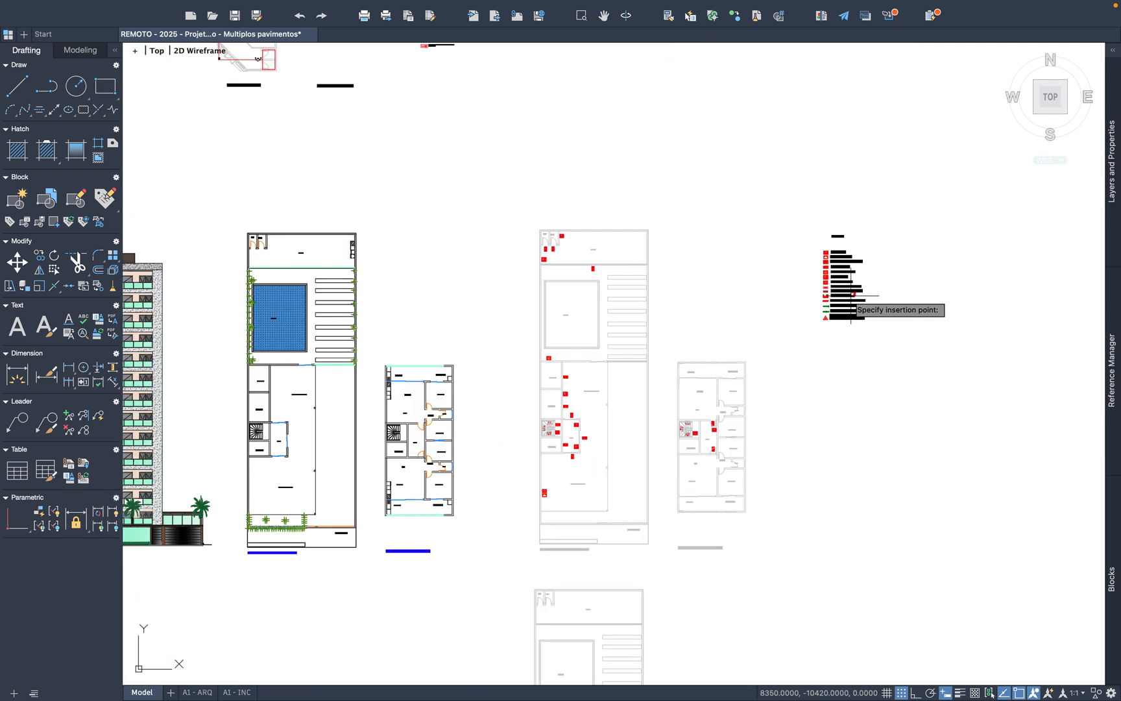
pyautogui.scroll(10, 718, 466)
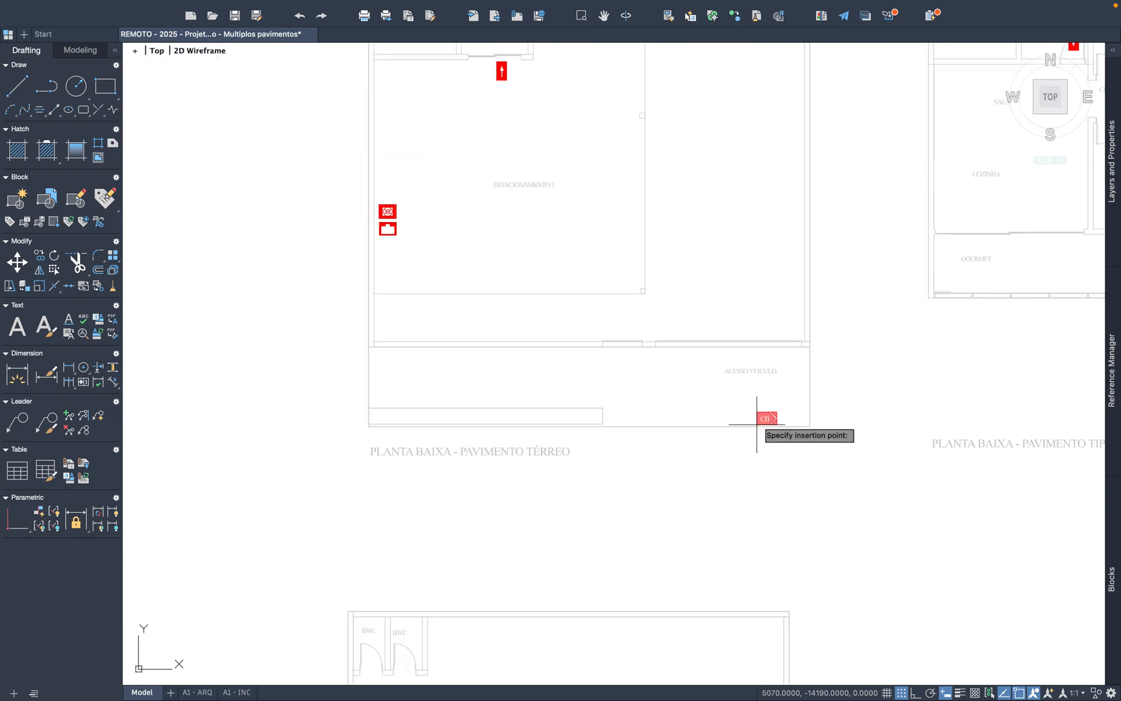
# Step: Rotate the pasted Viatura dos bombeiros symbol a quarter turn so that its arrow points north into the building
pyautogui.click(707, 375)
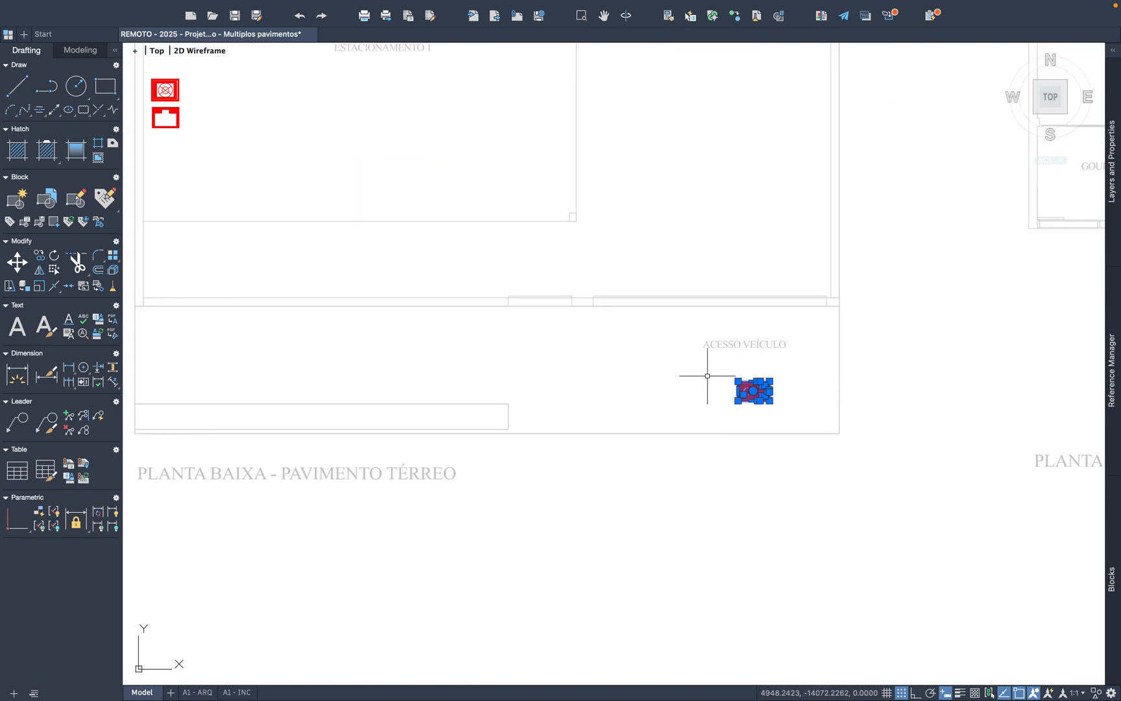
pyautogui.click(54, 255)
pyautogui.click(770, 390)
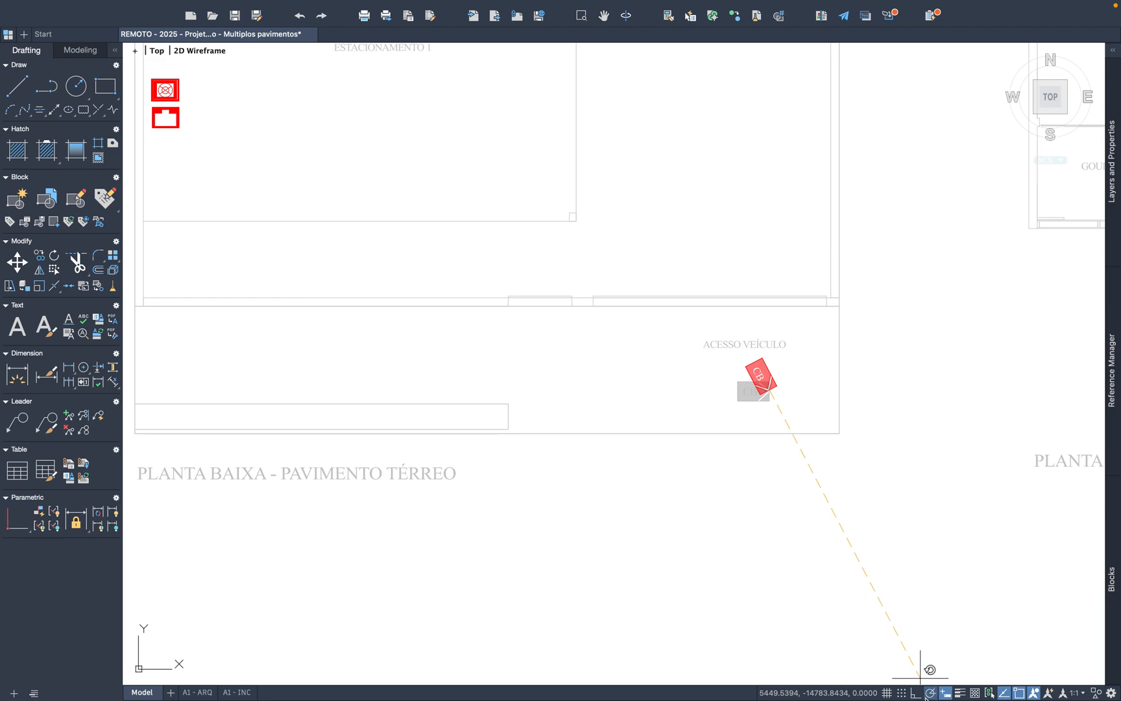
pyautogui.click(746, 259)
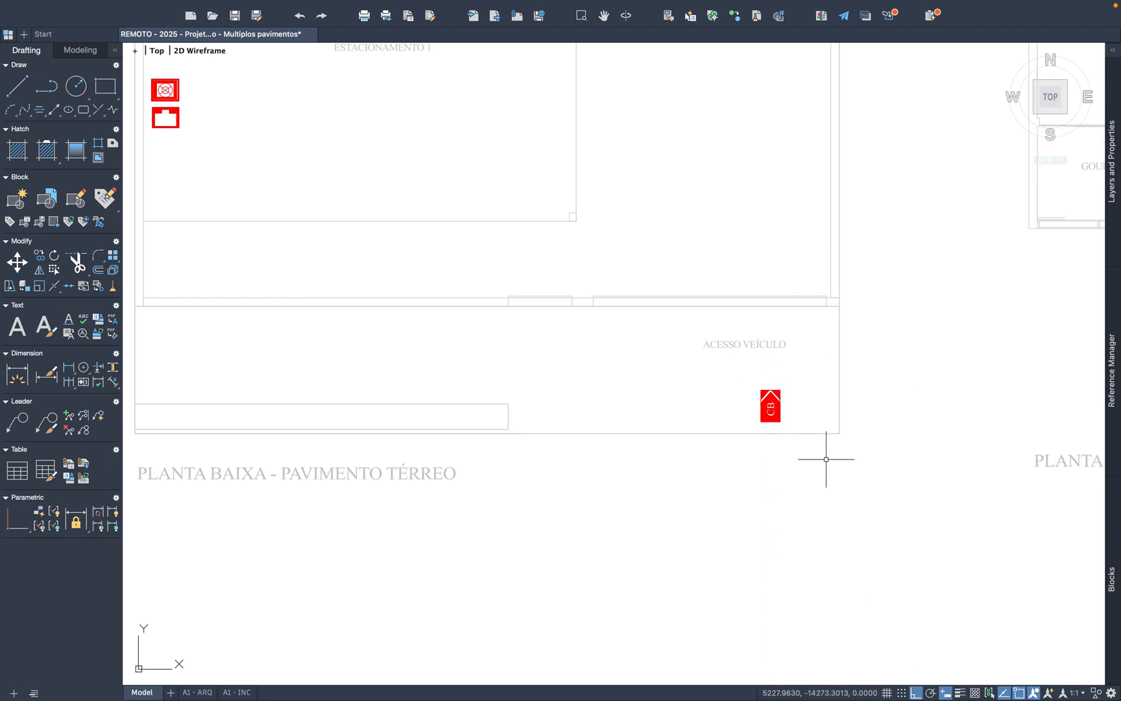
# Step: Move the rotated Viatura dos bombeiros symbol freely, with ortho mode off, to directly beneath the ACESSO VEÍCULO label
pyautogui.scroll(2, 796, 424)
pyautogui.click(796, 420)
pyautogui.click(696, 356)
pyautogui.rightClick(747, 360)
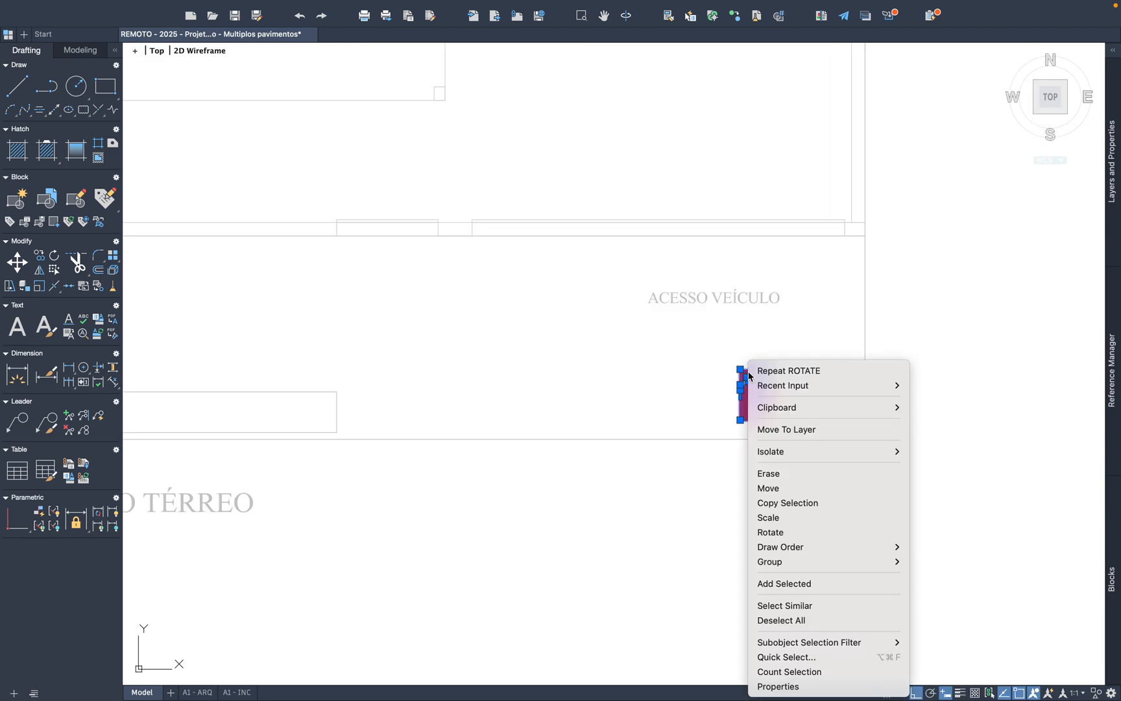
pyautogui.click(791, 488)
pyautogui.click(716, 413)
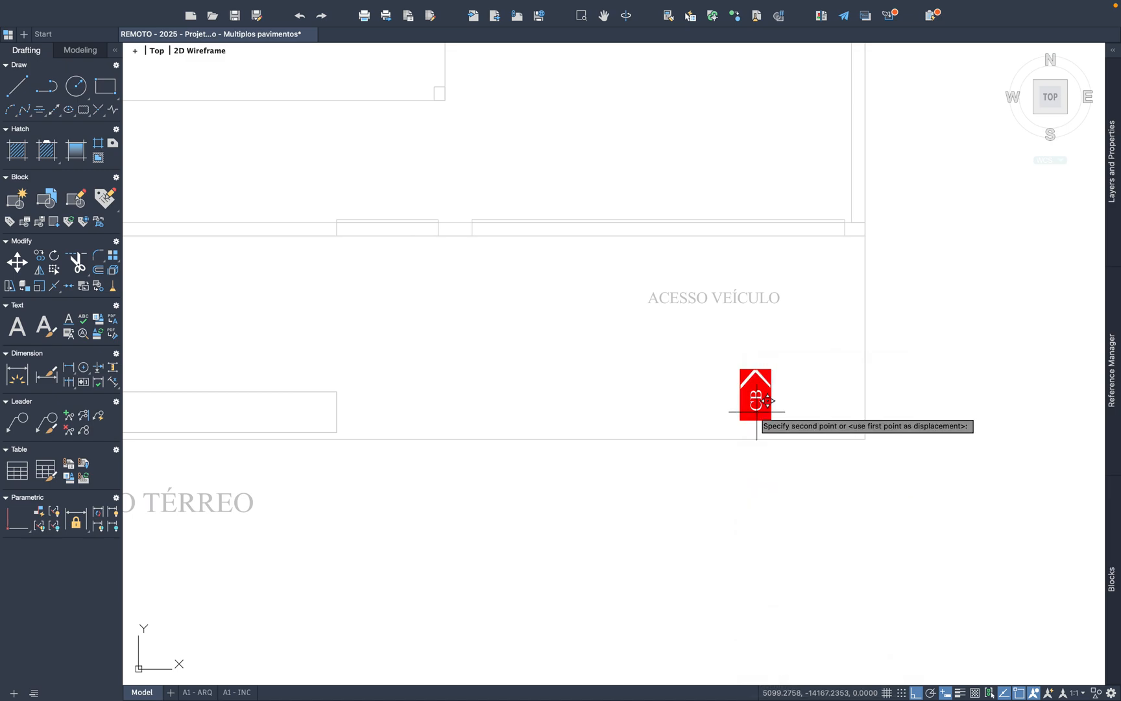
pyautogui.click(916, 693)
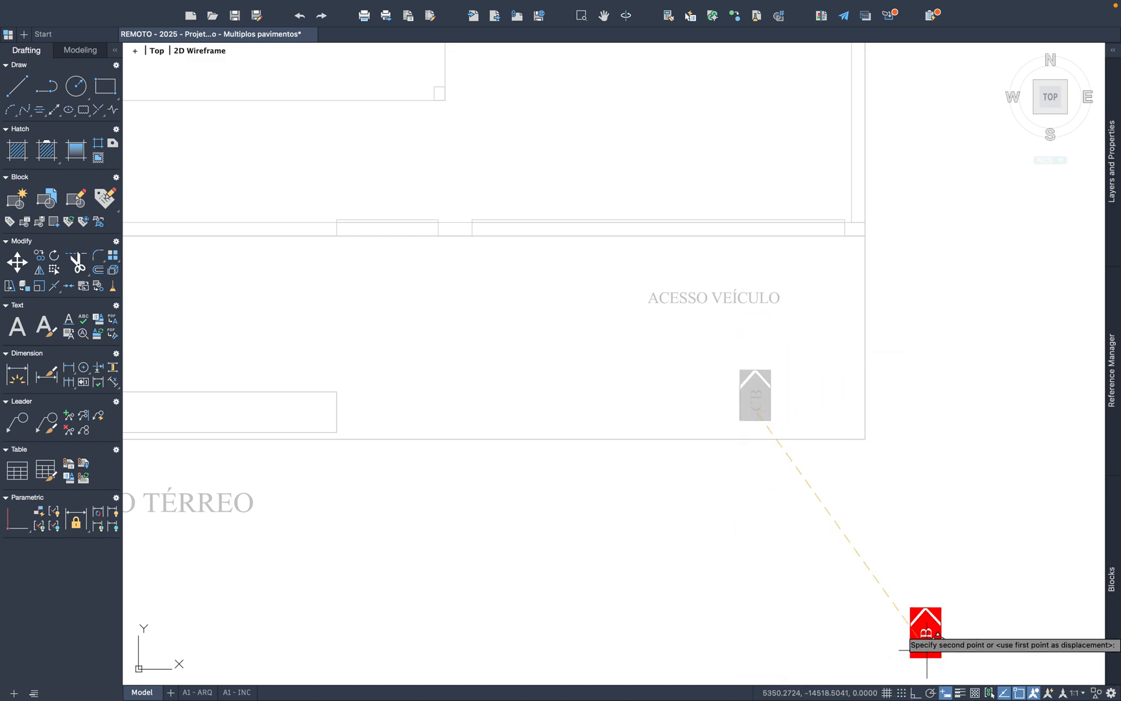
pyautogui.click(705, 360)
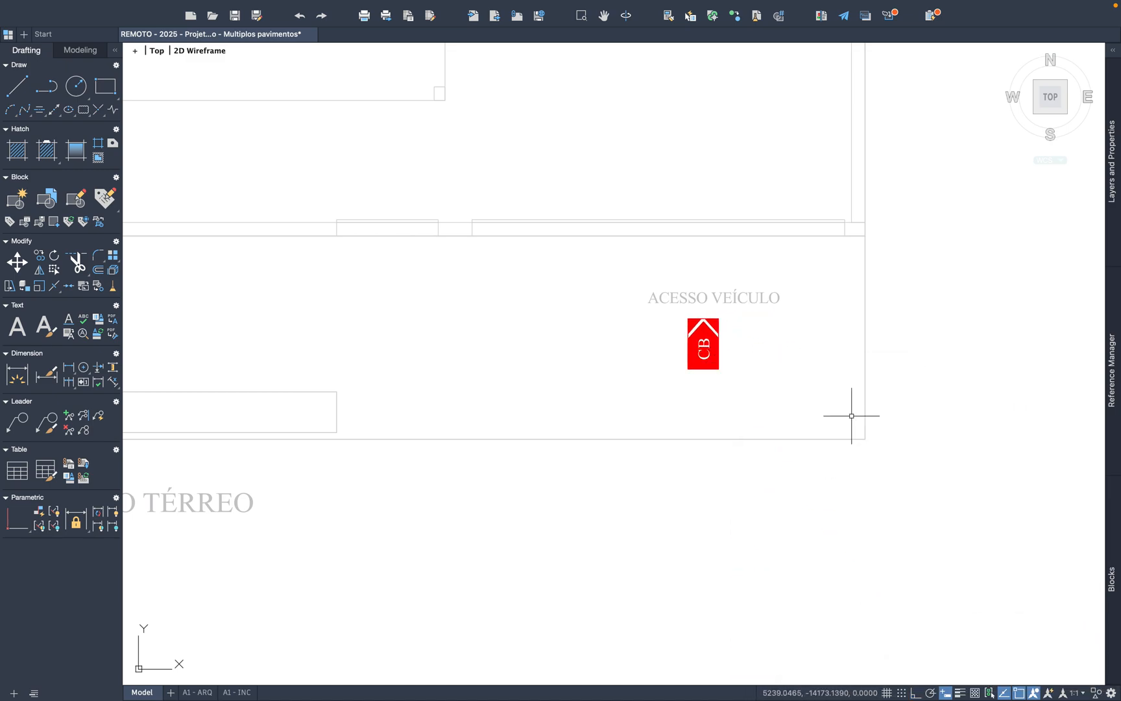
# Step: Save the drawing with the symbols placed on the Térreo and Tipo plans
pyautogui.scroll(-10, 751, 430)
pyautogui.scroll(4, 821, 341)
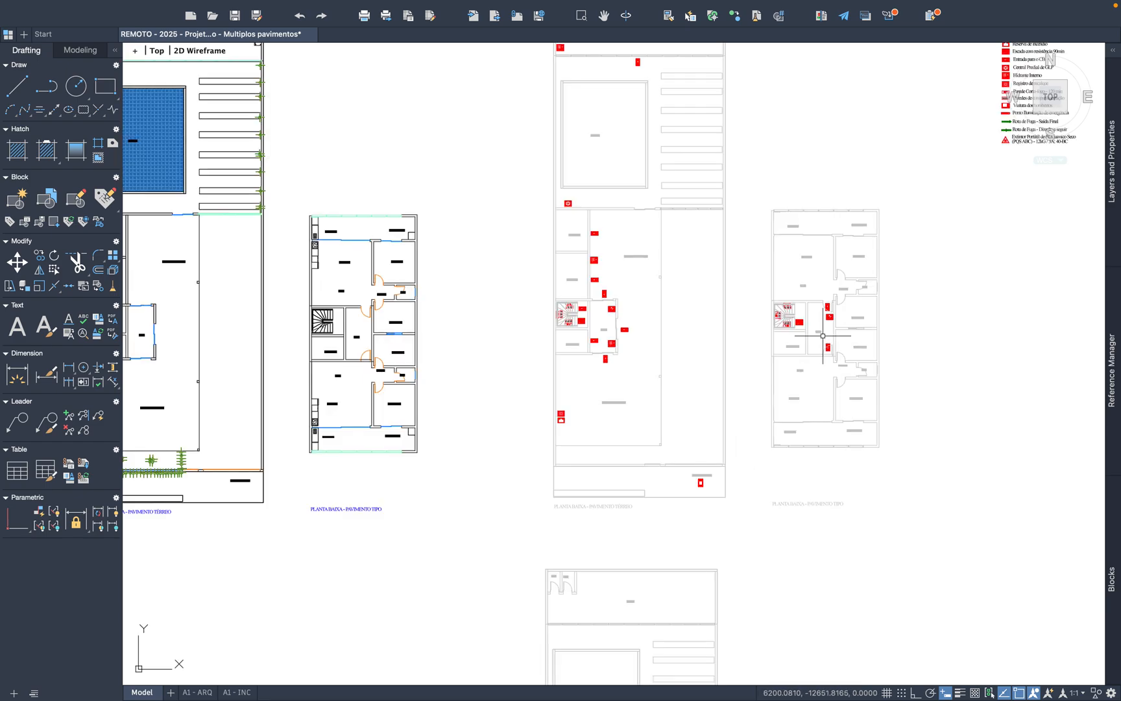
pyautogui.moveTo(818, 348)
pyautogui.mouseDown(button='middle')
pyautogui.moveTo(779, 401)
pyautogui.moveTo(663, 398)
pyautogui.moveTo(686, 425)
pyautogui.mouseUp(button='middle')
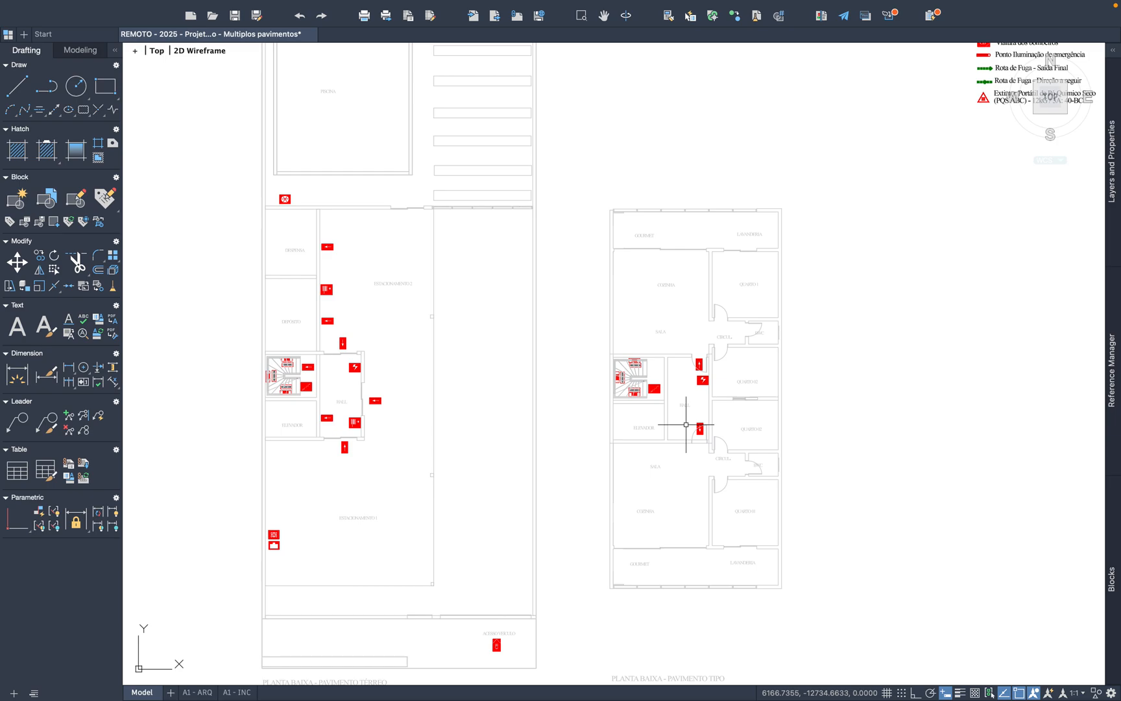
pyautogui.click(238, 21)
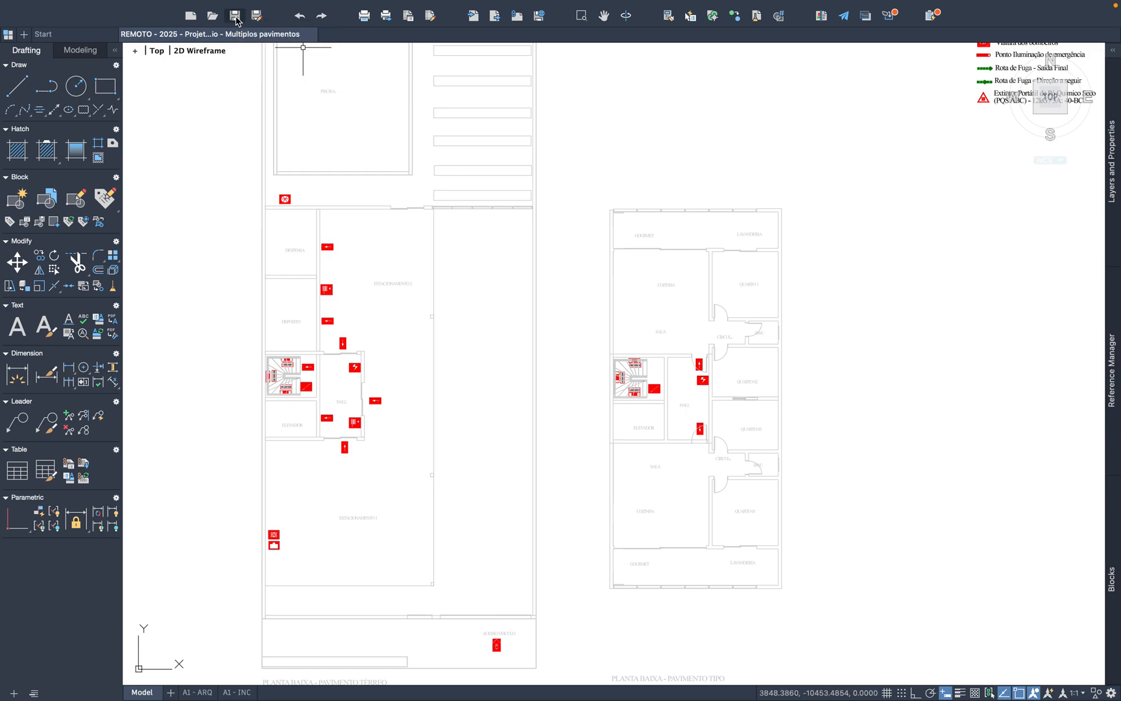